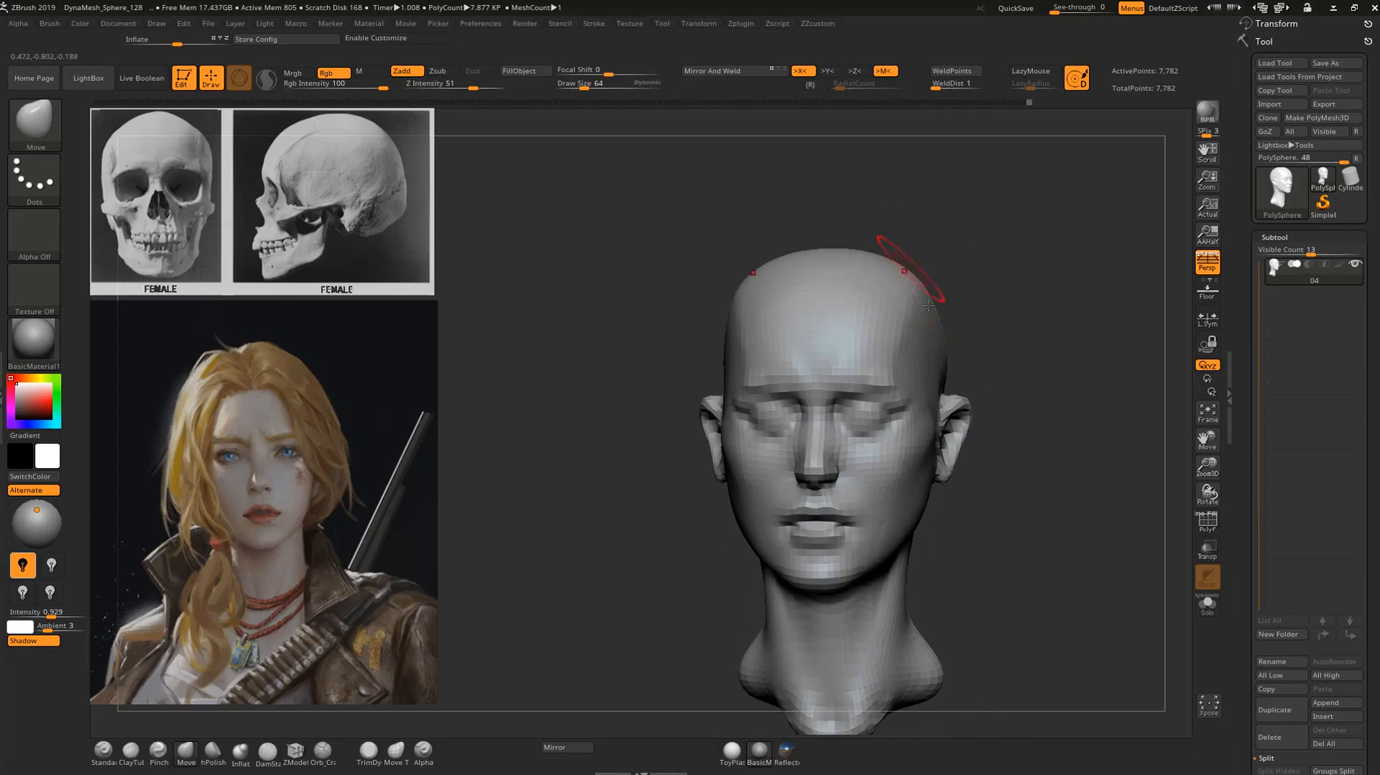
Round the top and upper sides of the skull with the Move brush at draw size 92.
drag(1014, 274, 980, 225)
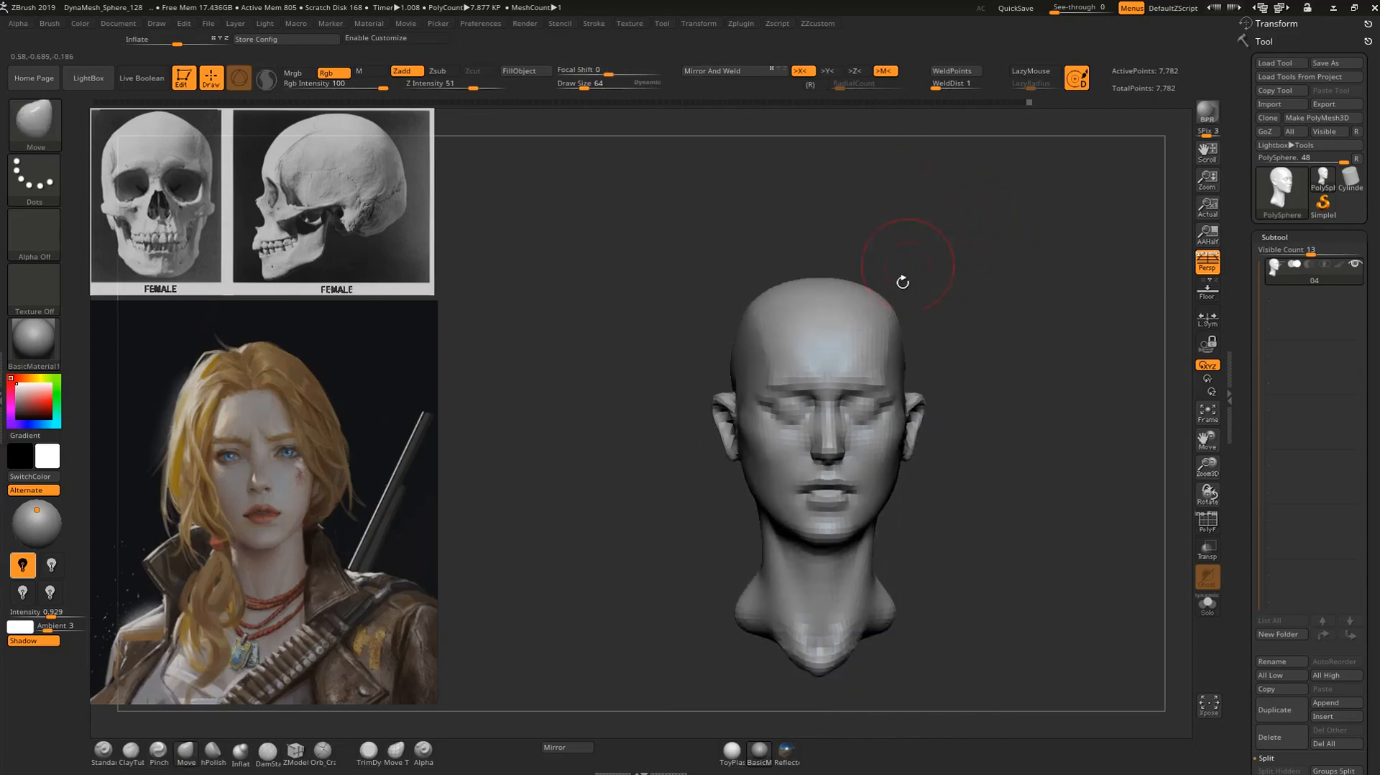
drag(902, 267, 885, 268)
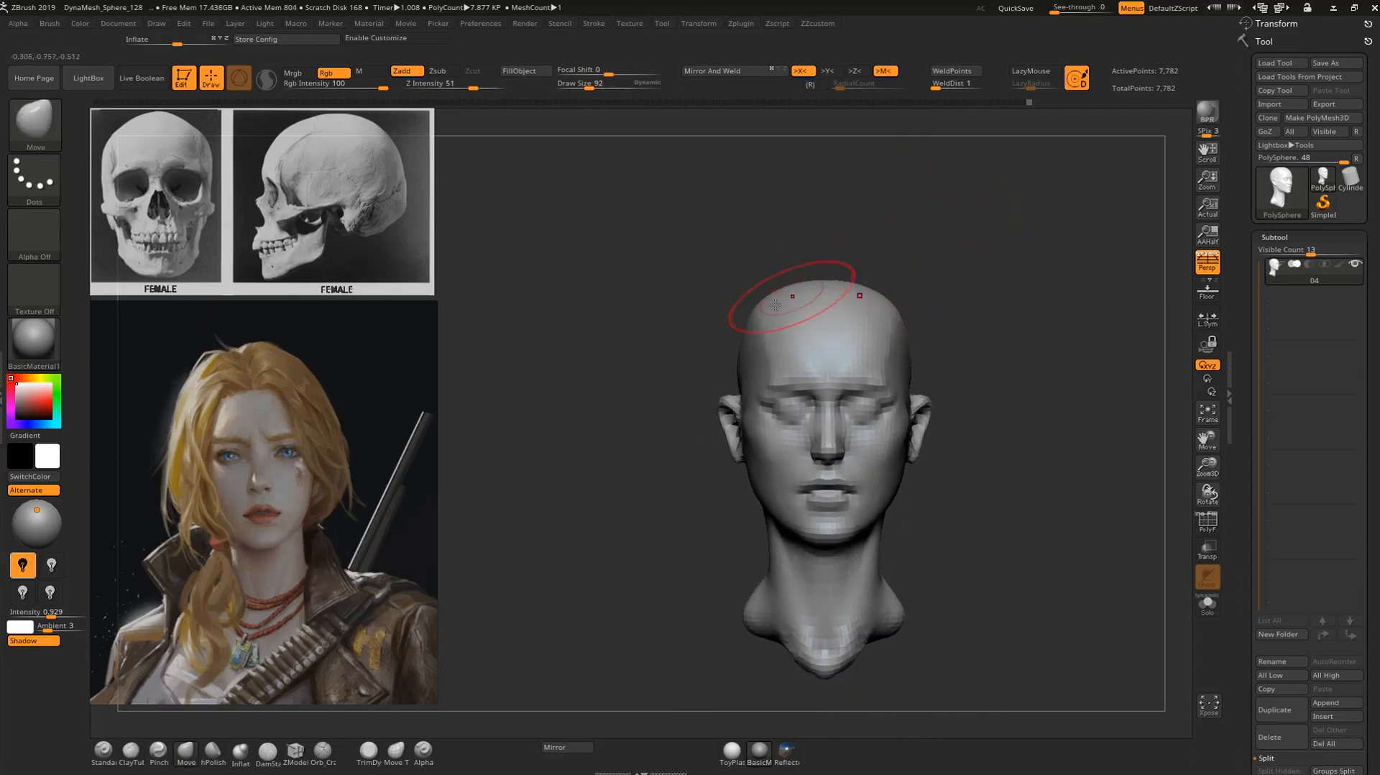
mouse_move(921, 265)
alt+mouse_down()
mouse_move(862, 293)
mouse_move(939, 261)
mouse_move(898, 293)
mouse_move(994, 287)
mouse_move(1007, 310)
mouse_move(1010, 298)
alt+mouse_up()
mouse_move(930, 366)
shift+mouse_down()
mouse_move(914, 351)
mouse_move(935, 342)
shift+mouse_up()
mouse_move(1020, 316)
shift+mouse_down()
mouse_move(1040, 305)
mouse_move(992, 340)
shift+mouse_up()
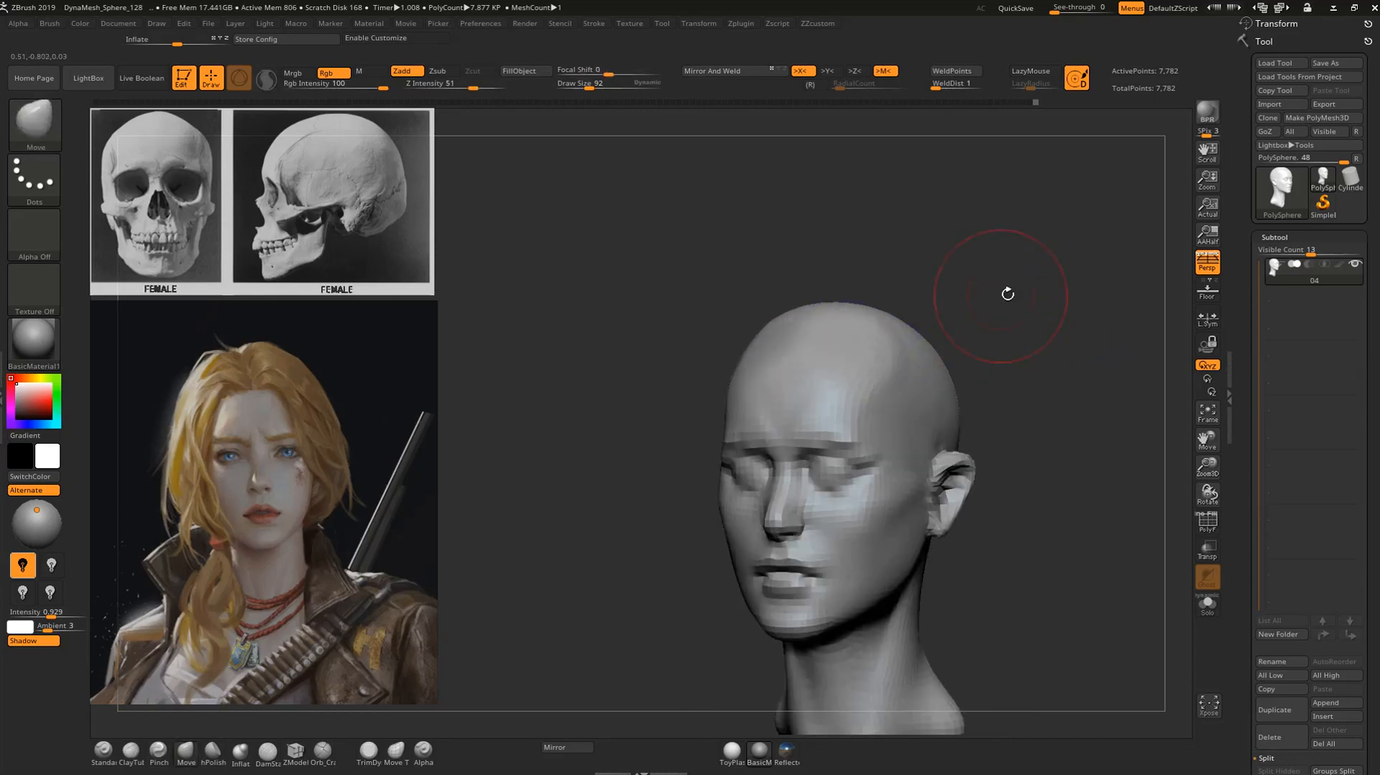
Adjust the outline of the temples and upper cranium sides with the Move brush.
shift+drag(1004, 293, 857, 330)
drag(1003, 316, 986, 309)
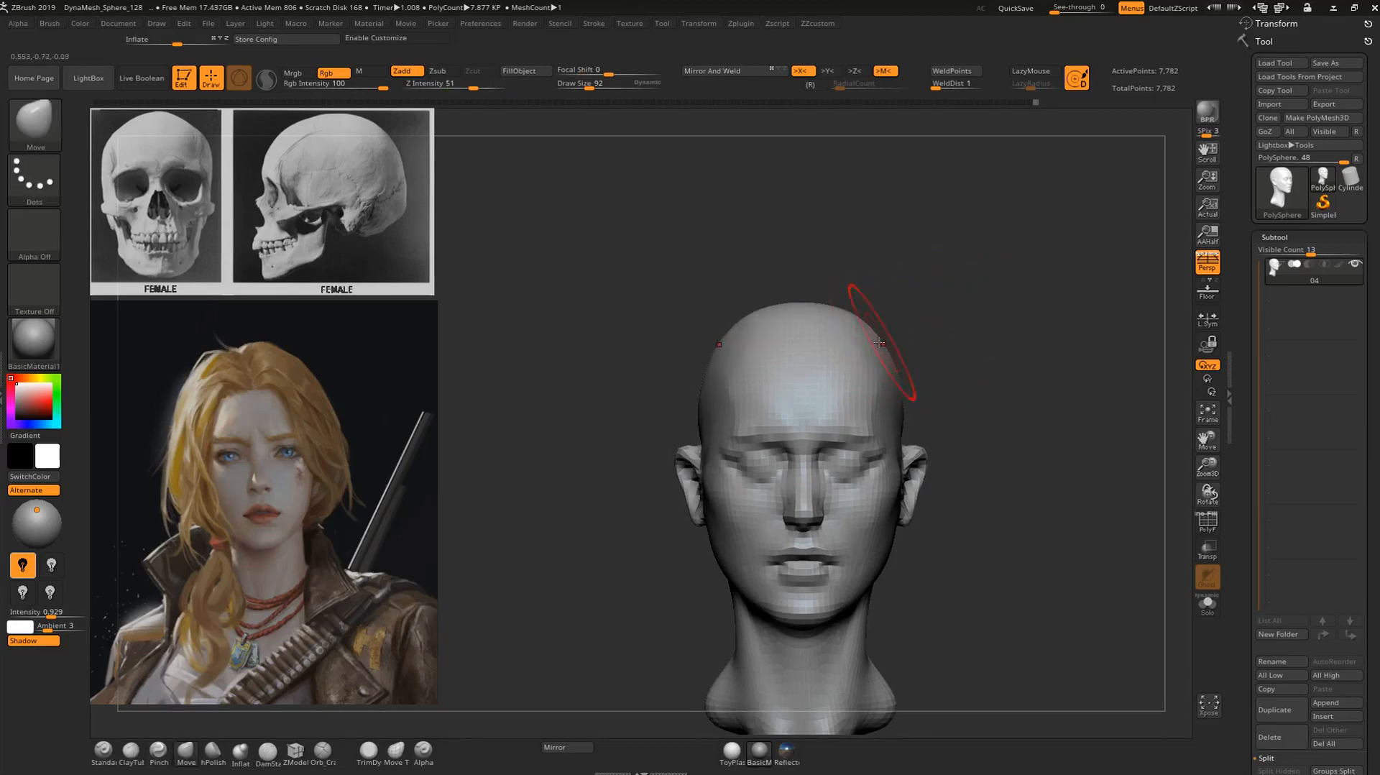
mouse_move(919, 329)
mouse_down()
mouse_move(961, 327)
mouse_move(886, 331)
mouse_up()
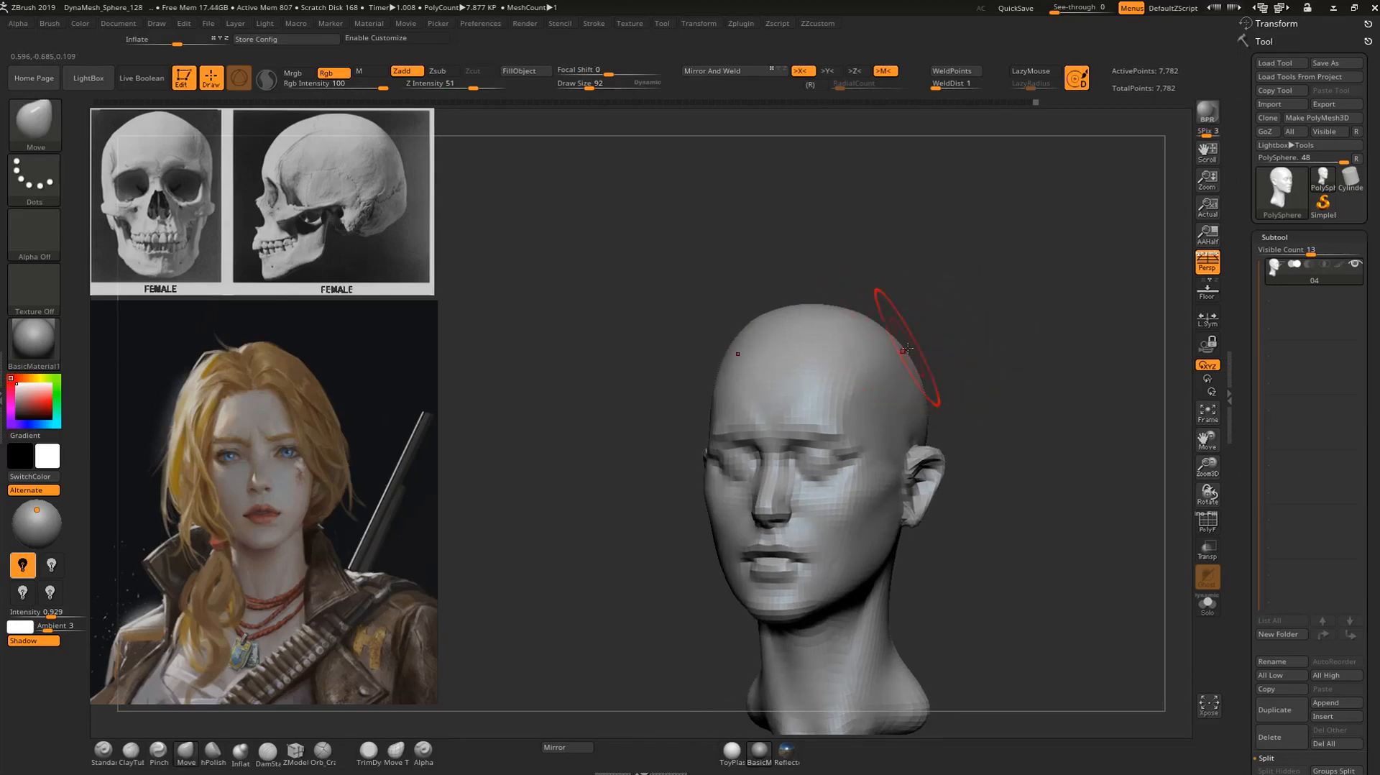
drag(912, 346, 671, 237)
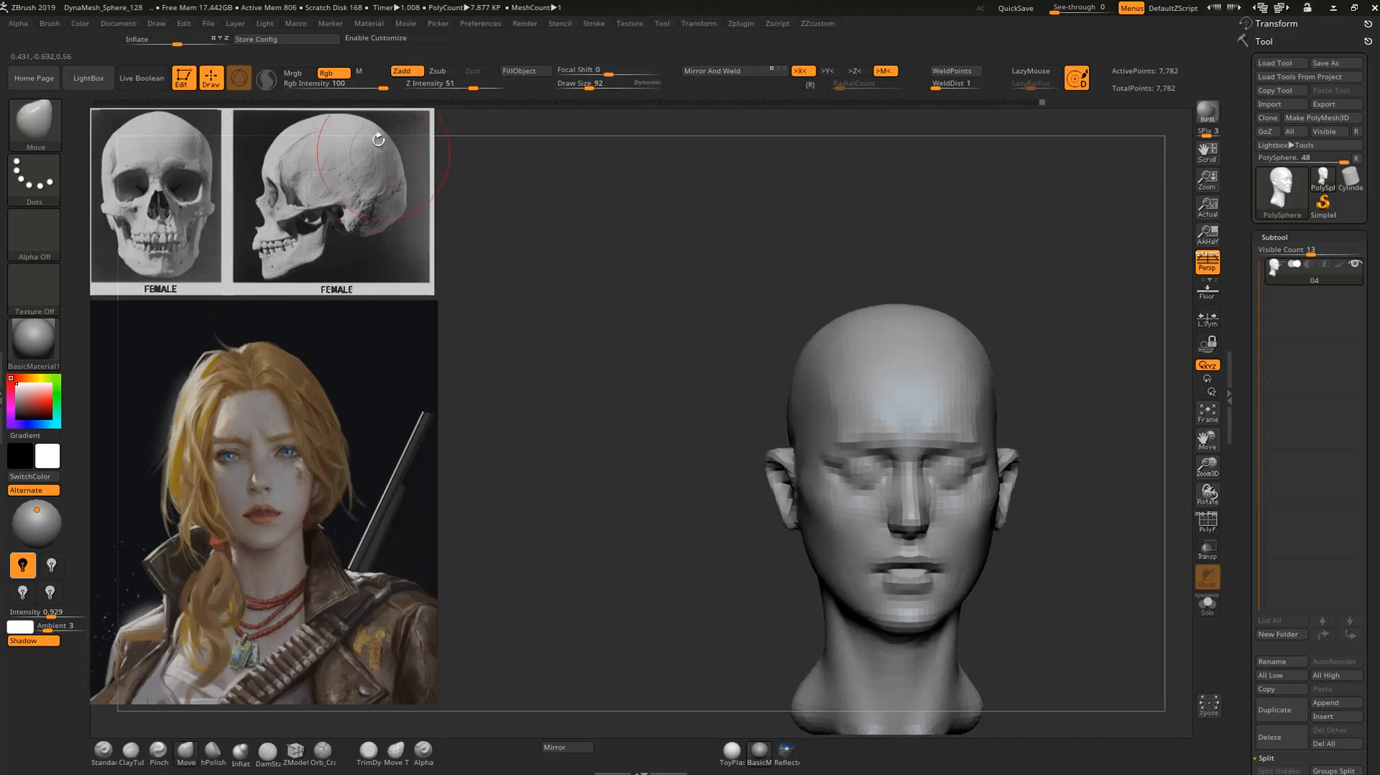
Smooth the crown and reshape the cranium's profile and front outline to follow the female skull reference.
drag(1067, 303, 1000, 323)
mouse_move(1016, 265)
shift+mouse_down()
mouse_move(967, 299)
mouse_move(929, 304)
shift+mouse_up()
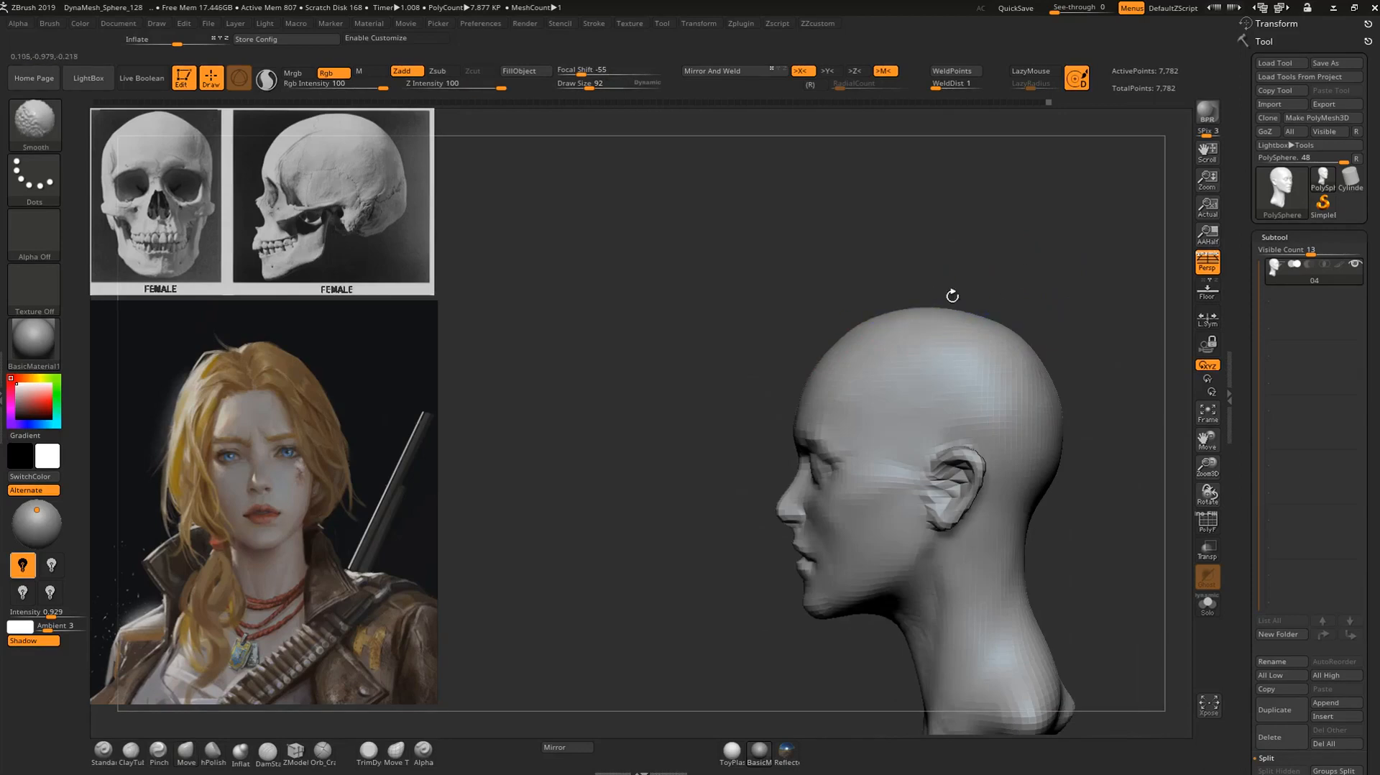
mouse_move(1065, 284)
mouse_down()
mouse_move(1004, 321)
mouse_move(1118, 295)
mouse_move(1016, 291)
mouse_move(1080, 273)
mouse_move(950, 307)
mouse_move(910, 270)
mouse_up()
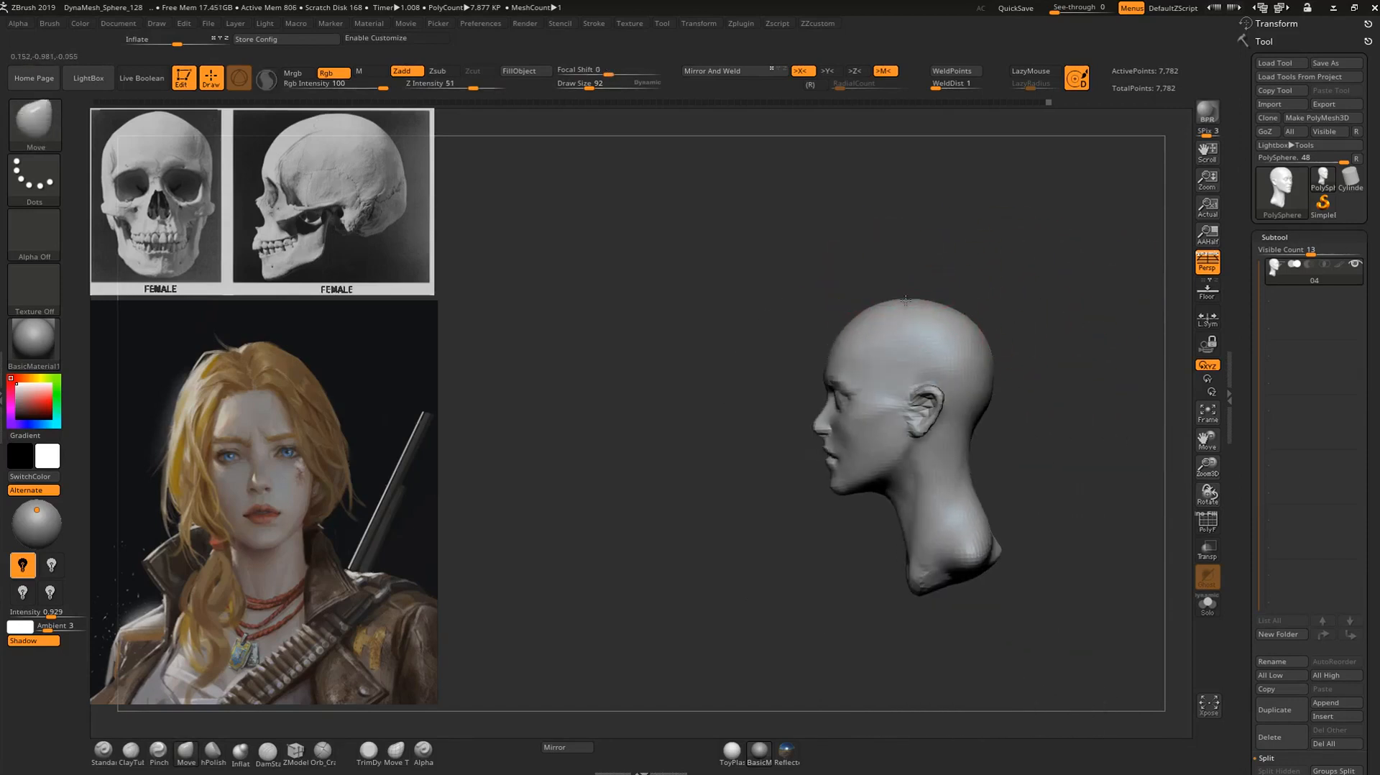
mouse_move(1007, 302)
mouse_down()
mouse_move(943, 303)
mouse_move(1113, 281)
mouse_move(956, 278)
mouse_up()
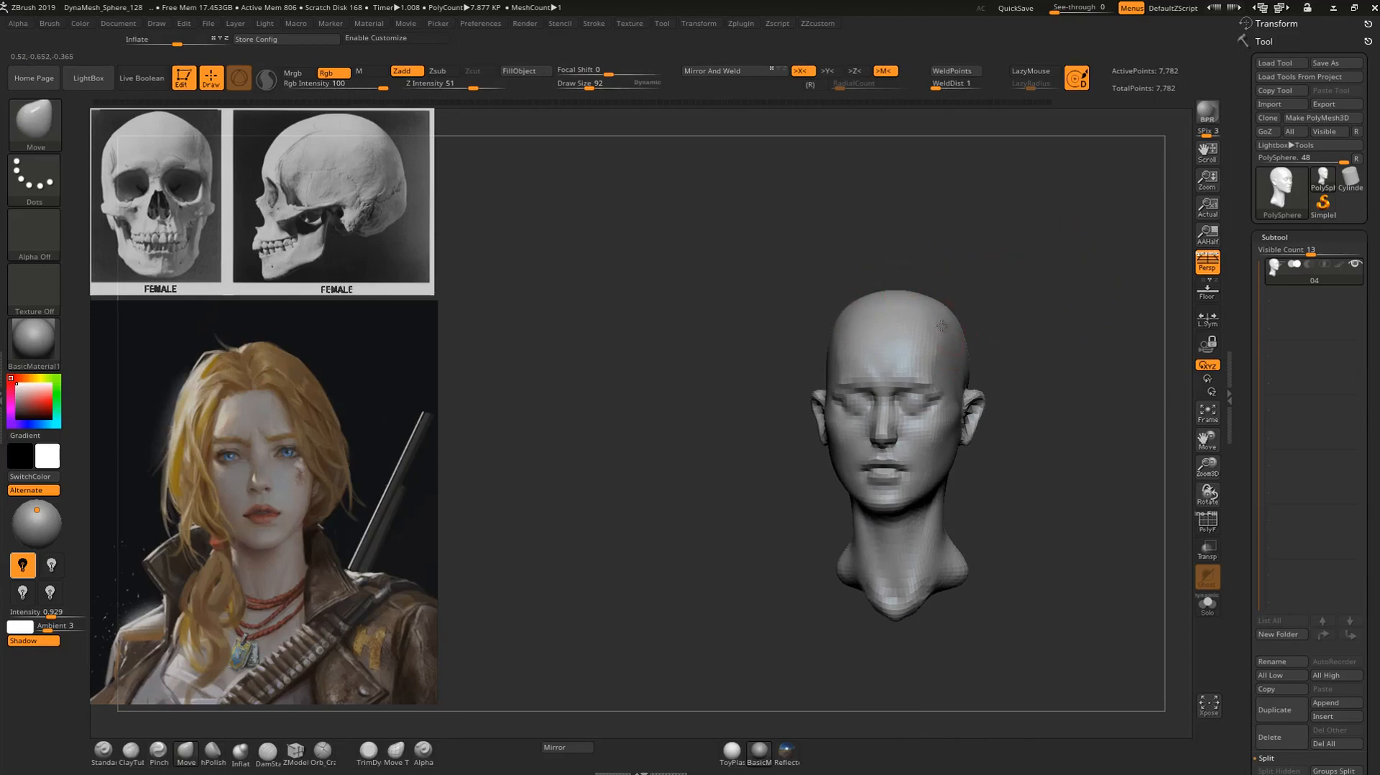
drag(1042, 300, 902, 218)
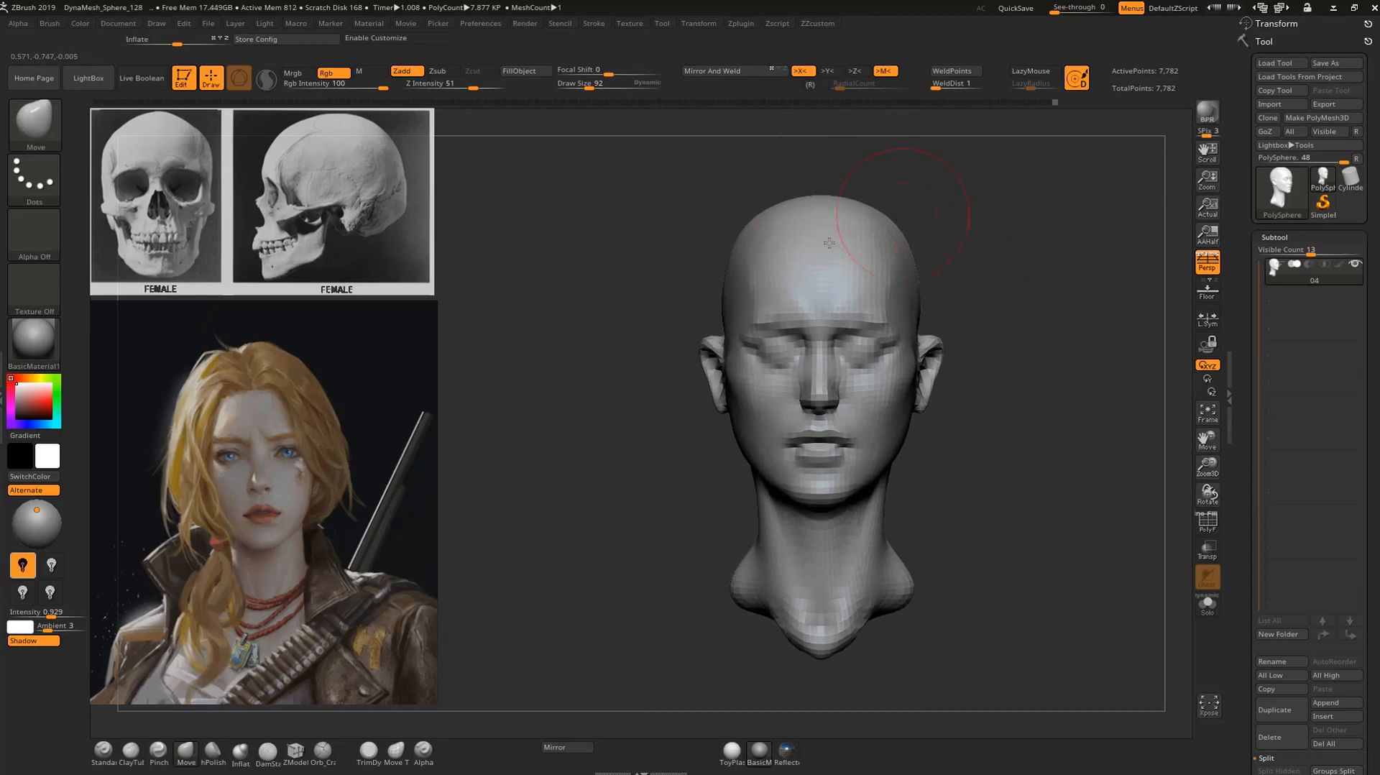
Refine the crown and back of the cranium, enlarging the Move brush to draw size 152.
mouse_move(1002, 222)
mouse_down()
mouse_move(931, 228)
mouse_move(973, 185)
mouse_move(1032, 200)
mouse_move(1006, 208)
mouse_up()
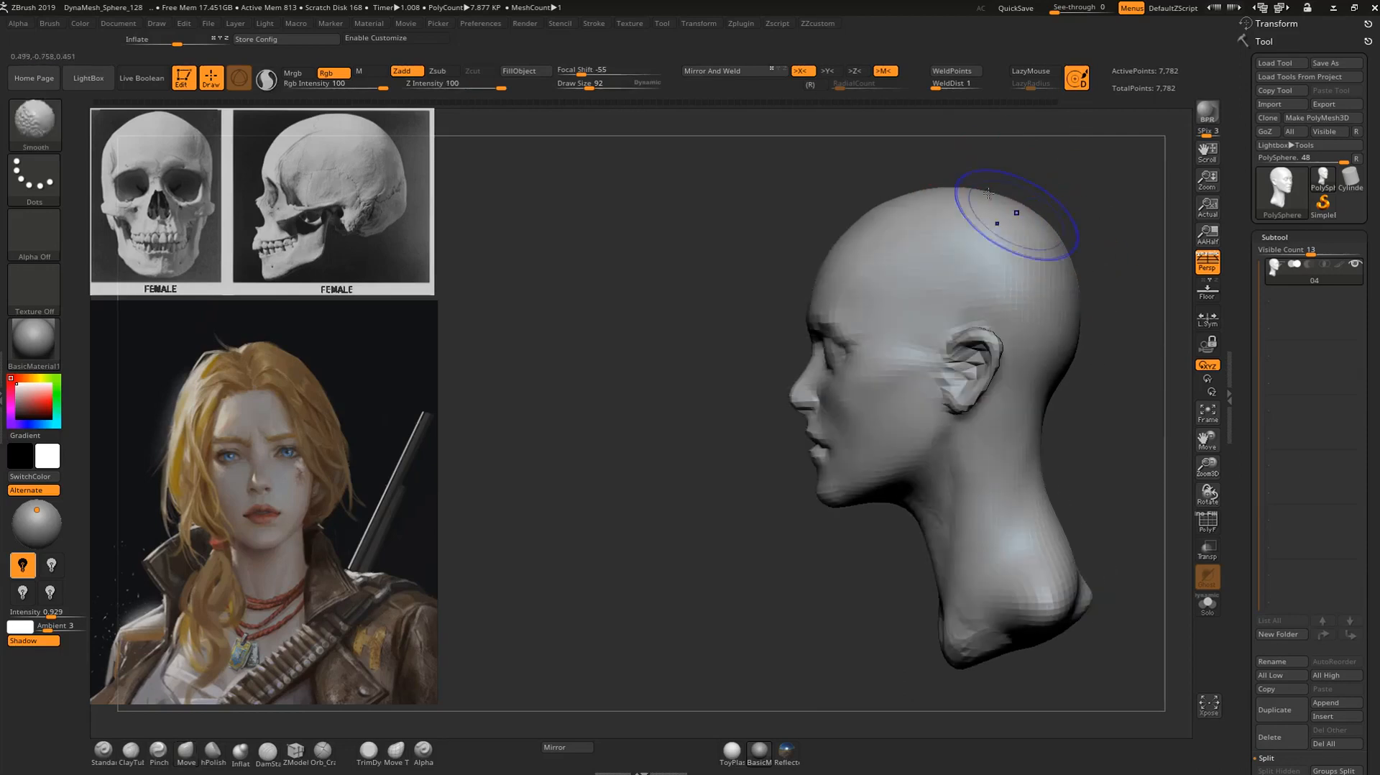
drag(894, 163, 916, 196)
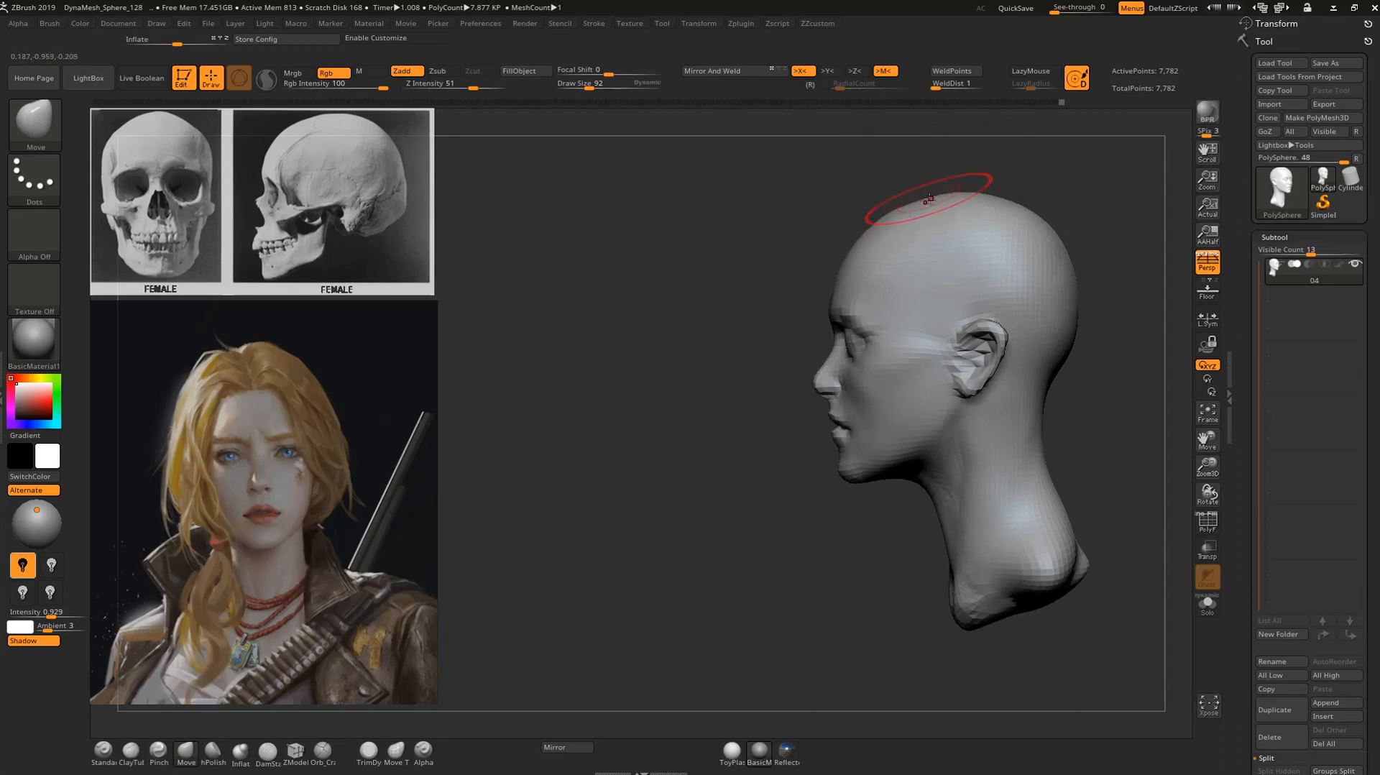
drag(976, 173, 1040, 168)
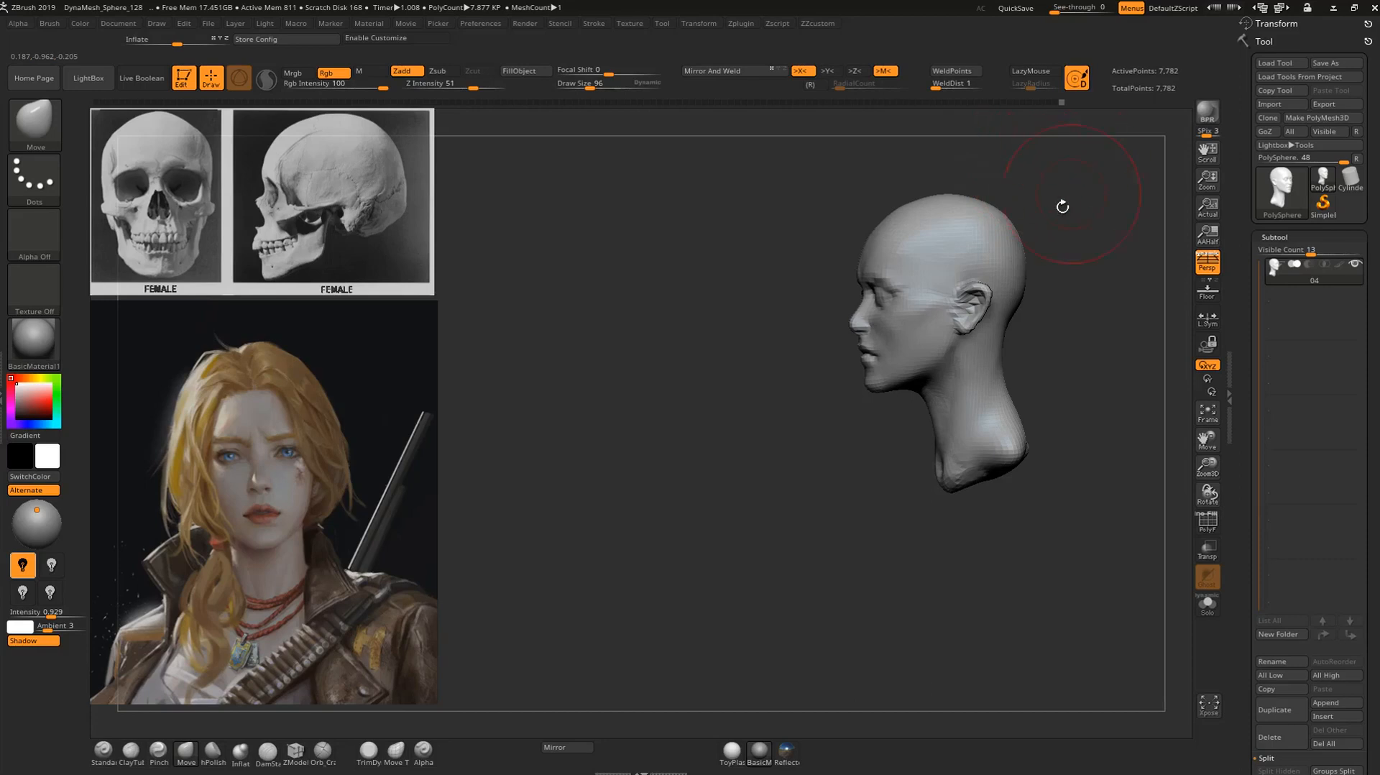
mouse_move(1063, 222)
mouse_down()
mouse_move(1028, 235)
mouse_move(1044, 274)
mouse_up()
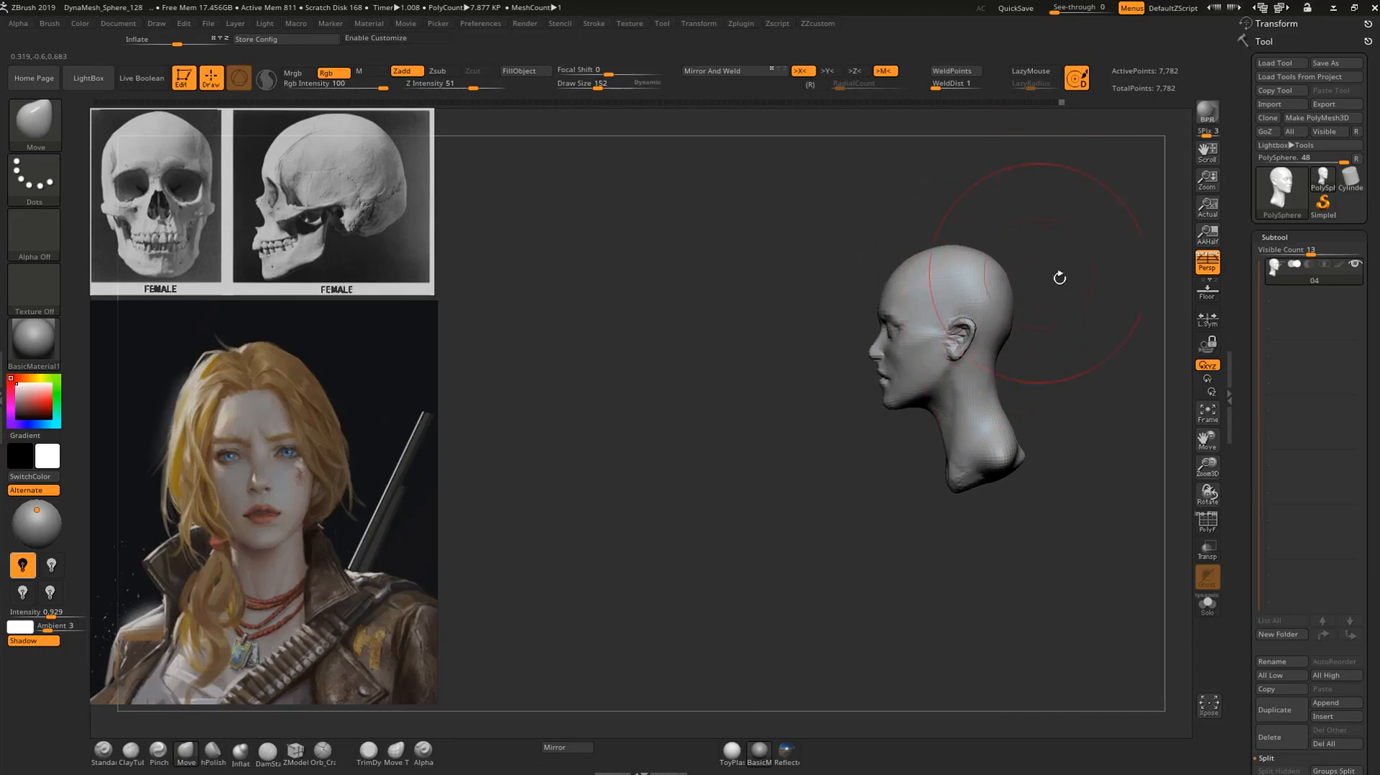
alt+drag(1045, 273, 1040, 225)
alt+drag(1087, 270, 1064, 402)
Adjust the lower face profile around the mouth and chin with the Move brush.
mouse_move(767, 606)
alt+mouse_down()
mouse_move(886, 502)
mouse_move(891, 596)
mouse_move(894, 528)
mouse_move(959, 512)
mouse_move(1028, 367)
alt+mouse_up()
key(1)
mouse_move(987, 467)
alt+mouse_down()
mouse_move(1028, 370)
mouse_move(1035, 432)
alt+mouse_up()
mouse_move(887, 600)
alt+mouse_down()
mouse_move(842, 633)
mouse_move(903, 593)
mouse_move(863, 588)
mouse_move(780, 280)
alt+mouse_up()
key(b)
key(m)
key(v)
drag(905, 394, 902, 393)
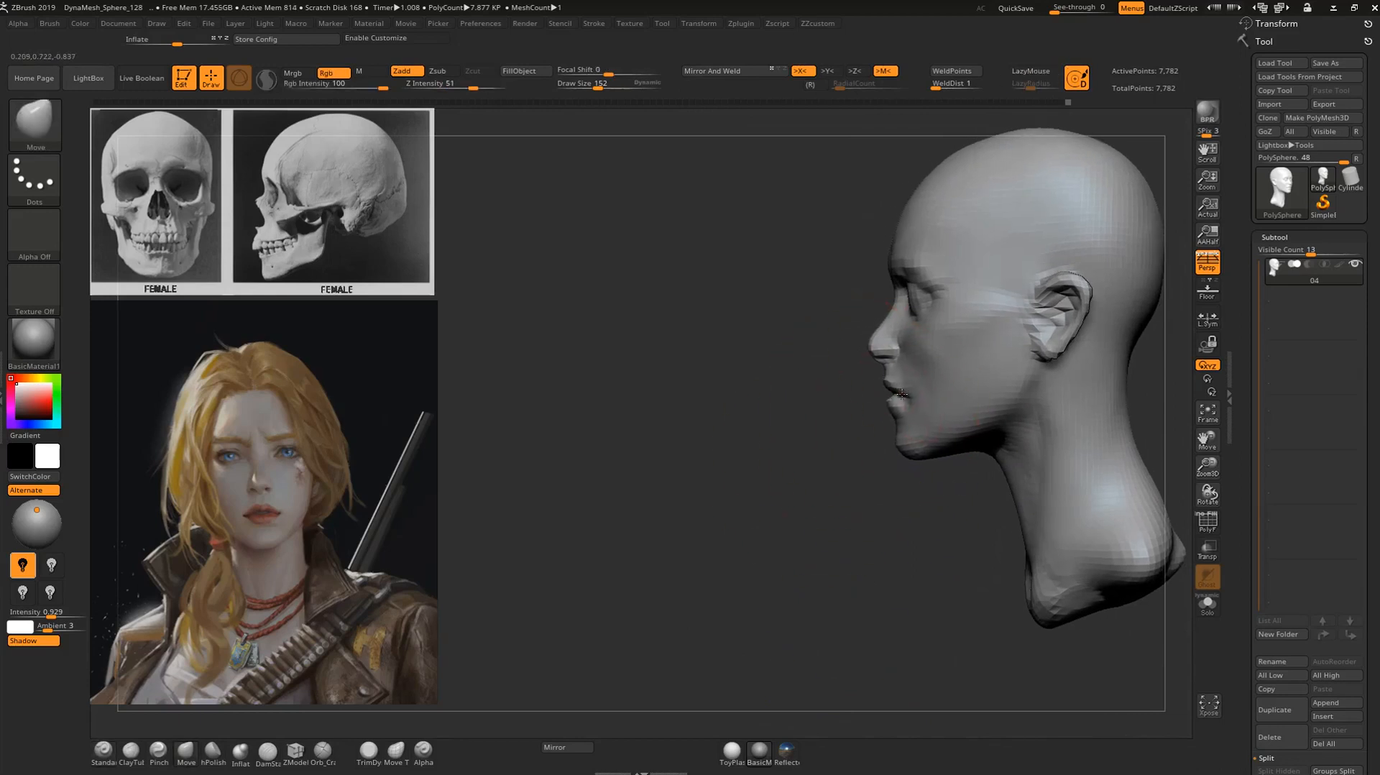
Shape the chin, jaw front and lower lip profile with the Move brush.
mouse_move(859, 474)
alt+mouse_down()
mouse_move(900, 492)
mouse_move(776, 544)
mouse_move(834, 604)
alt+mouse_up()
mouse_move(791, 508)
alt+mouse_down()
mouse_move(816, 600)
mouse_move(833, 568)
mouse_move(886, 550)
alt+mouse_up()
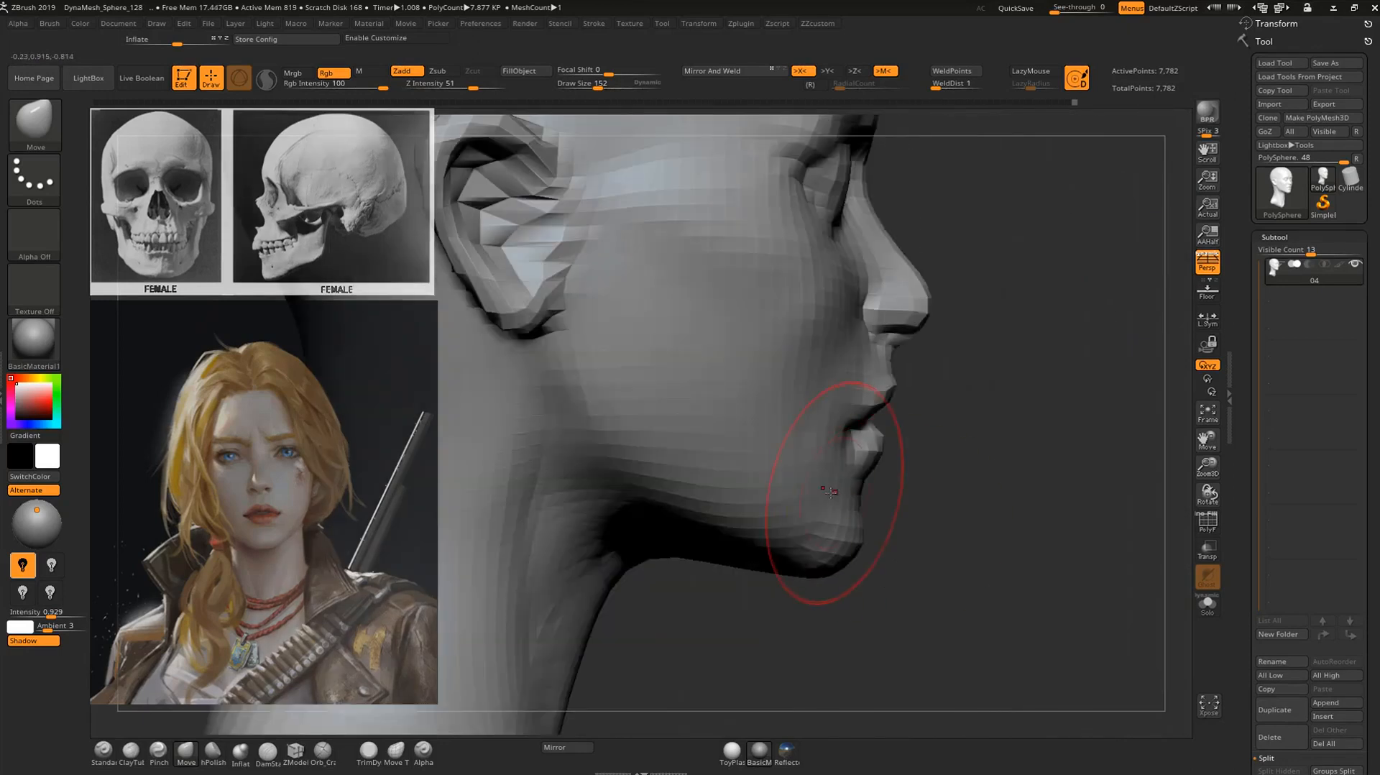
alt+drag(930, 461, 937, 512)
drag(903, 442, 892, 450)
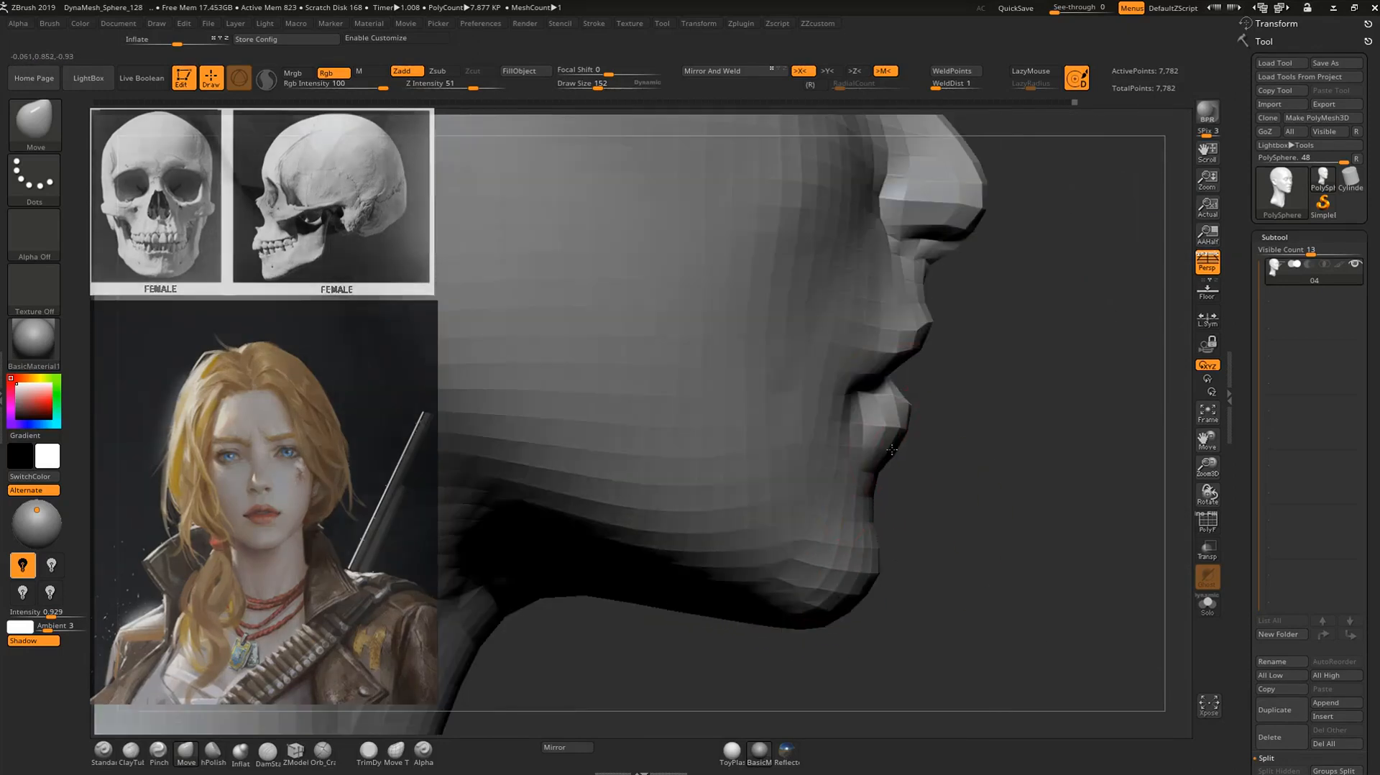
drag(1005, 418, 940, 472)
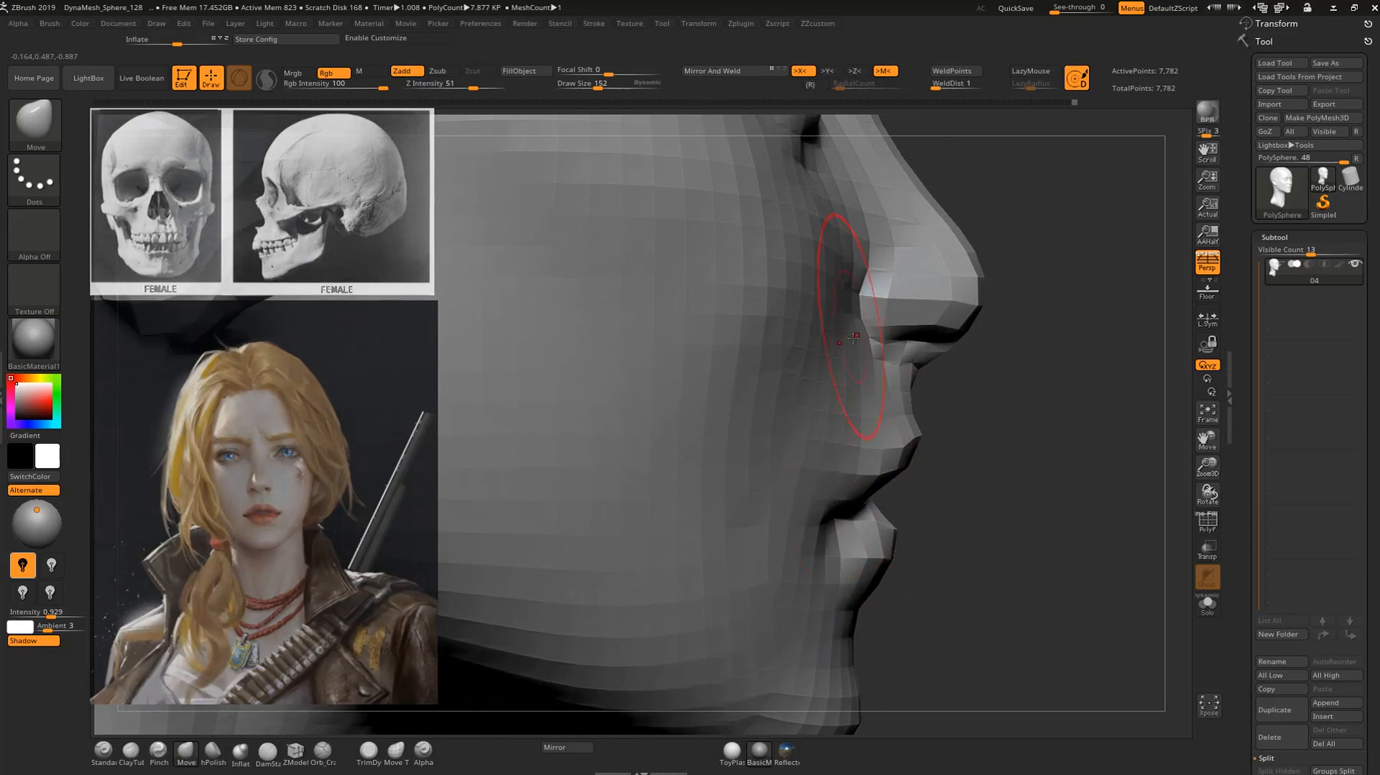
Refine the nose base and upper lip profile using the Move brush at draw size 96.
drag(979, 354, 967, 350)
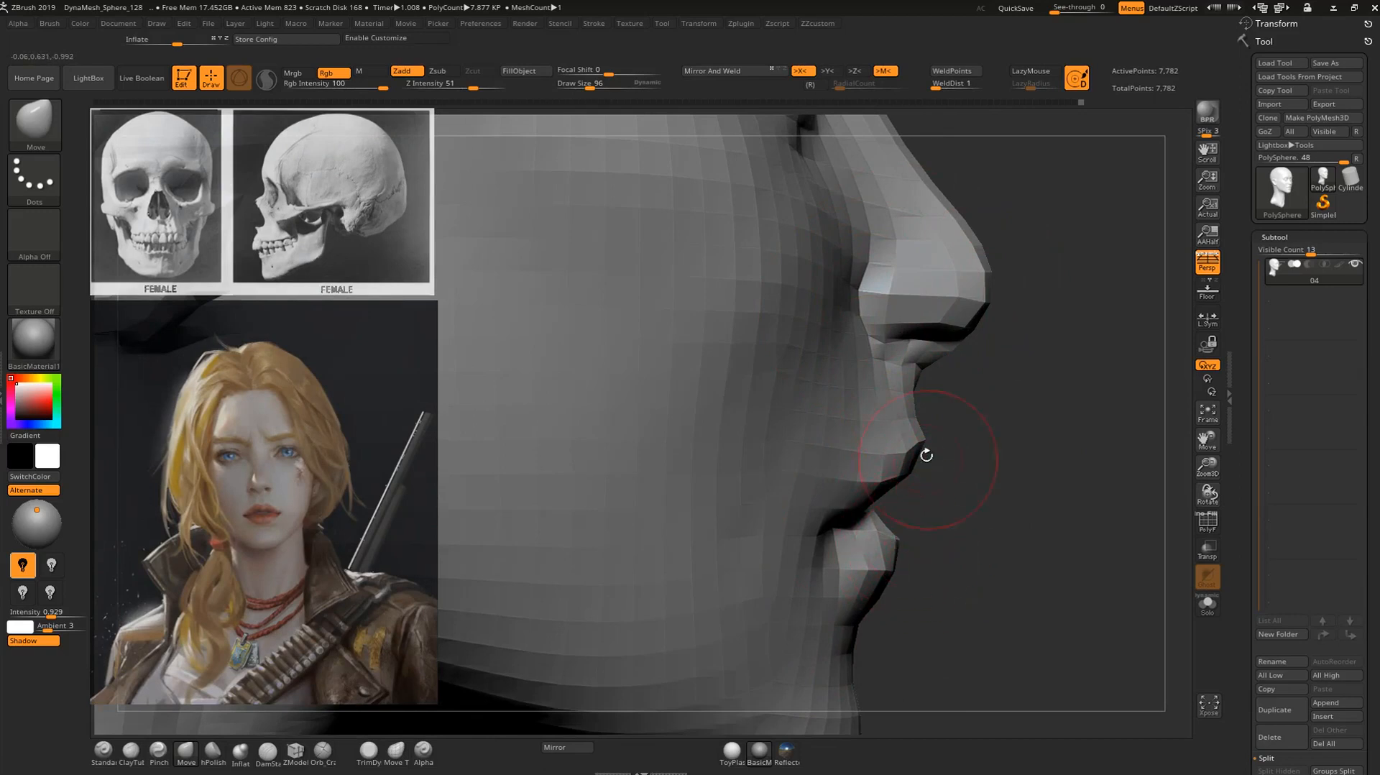
drag(1027, 544, 856, 524)
alt+drag(784, 550, 610, 395)
drag(733, 496, 881, 467)
mouse_move(1042, 496)
alt+mouse_down()
mouse_move(972, 311)
mouse_move(949, 373)
mouse_move(1006, 324)
mouse_move(1002, 381)
alt+mouse_up()
Build up the cheekbone area between eye and ear with the Standard brush and smooth the side of the face.
key(1)
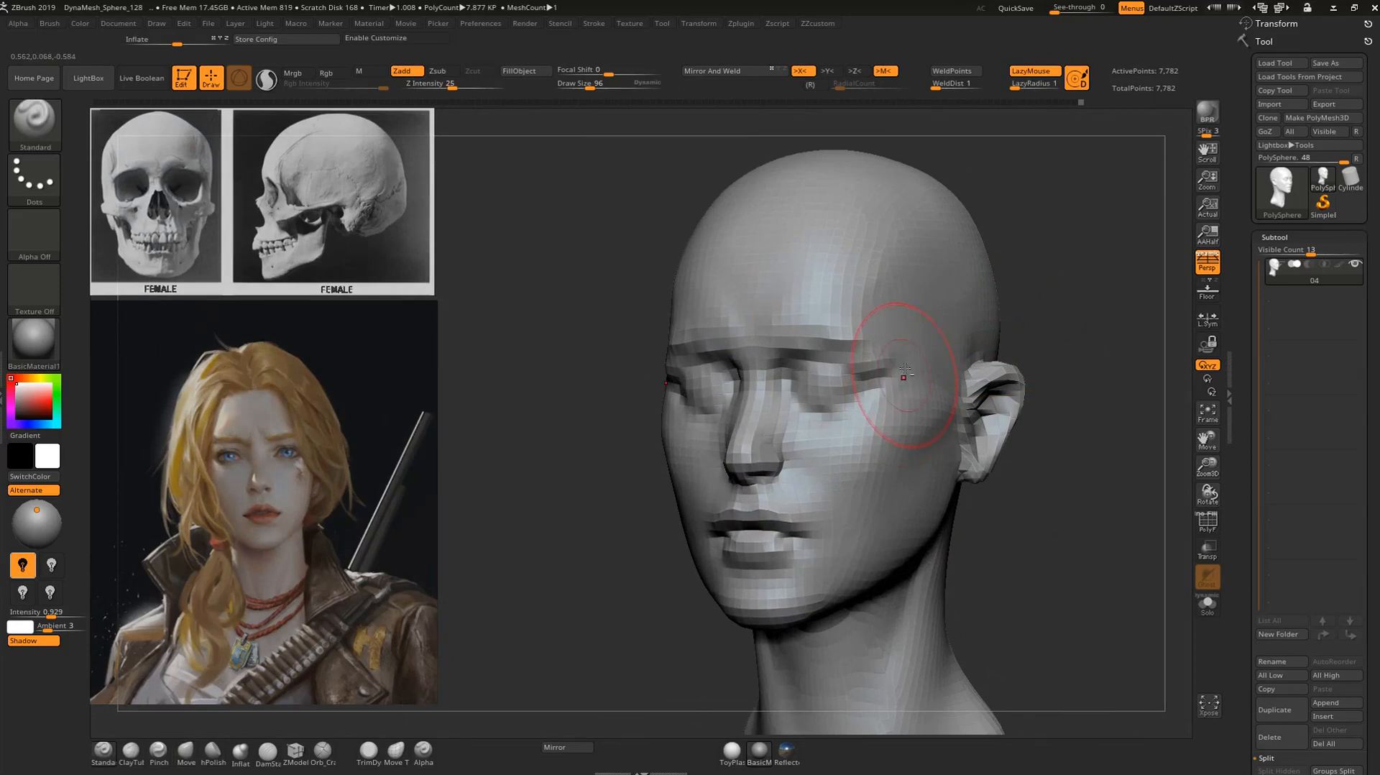
drag(1073, 303, 941, 471)
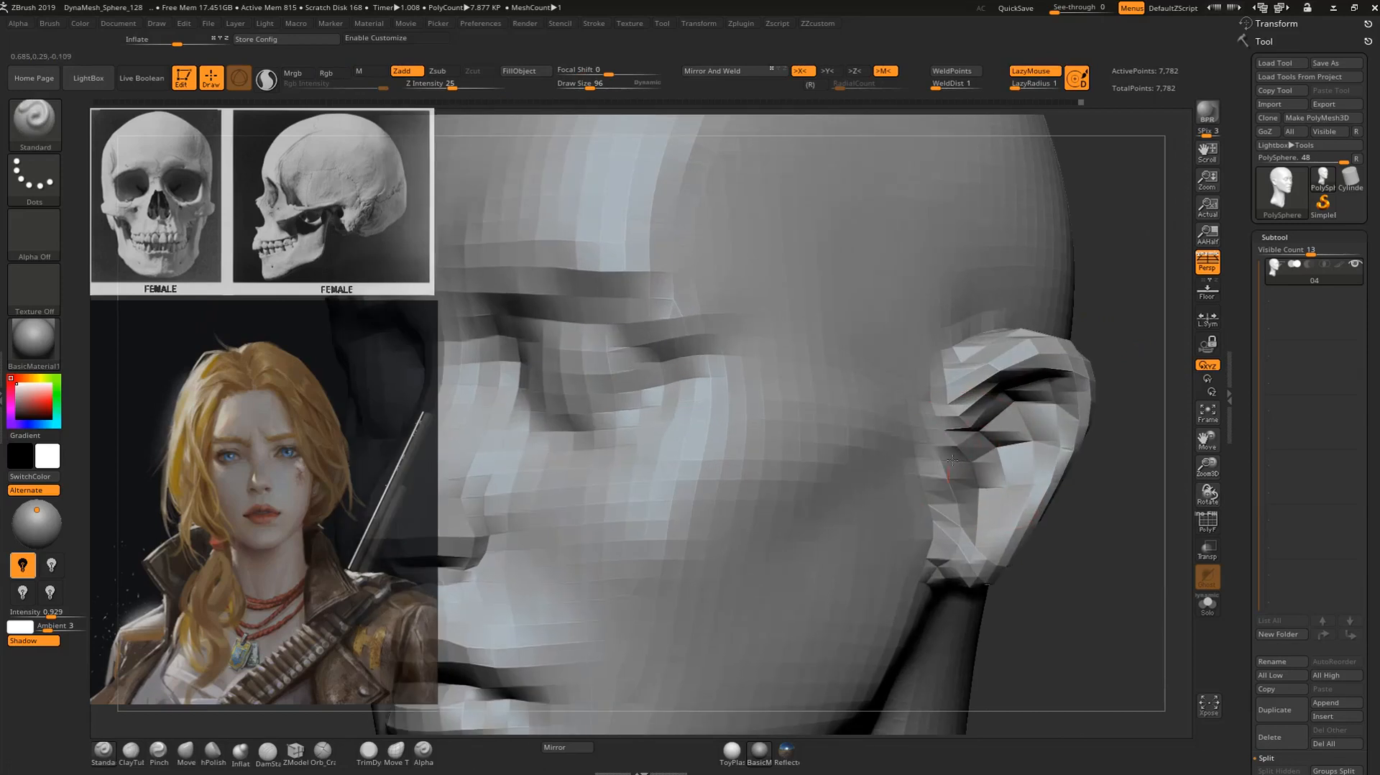
drag(1102, 441, 1028, 442)
mouse_move(1124, 508)
alt+mouse_down()
mouse_move(1060, 475)
mouse_move(1093, 476)
mouse_move(1063, 501)
mouse_move(1102, 489)
alt+mouse_up()
alt+drag(1102, 489, 1110, 535)
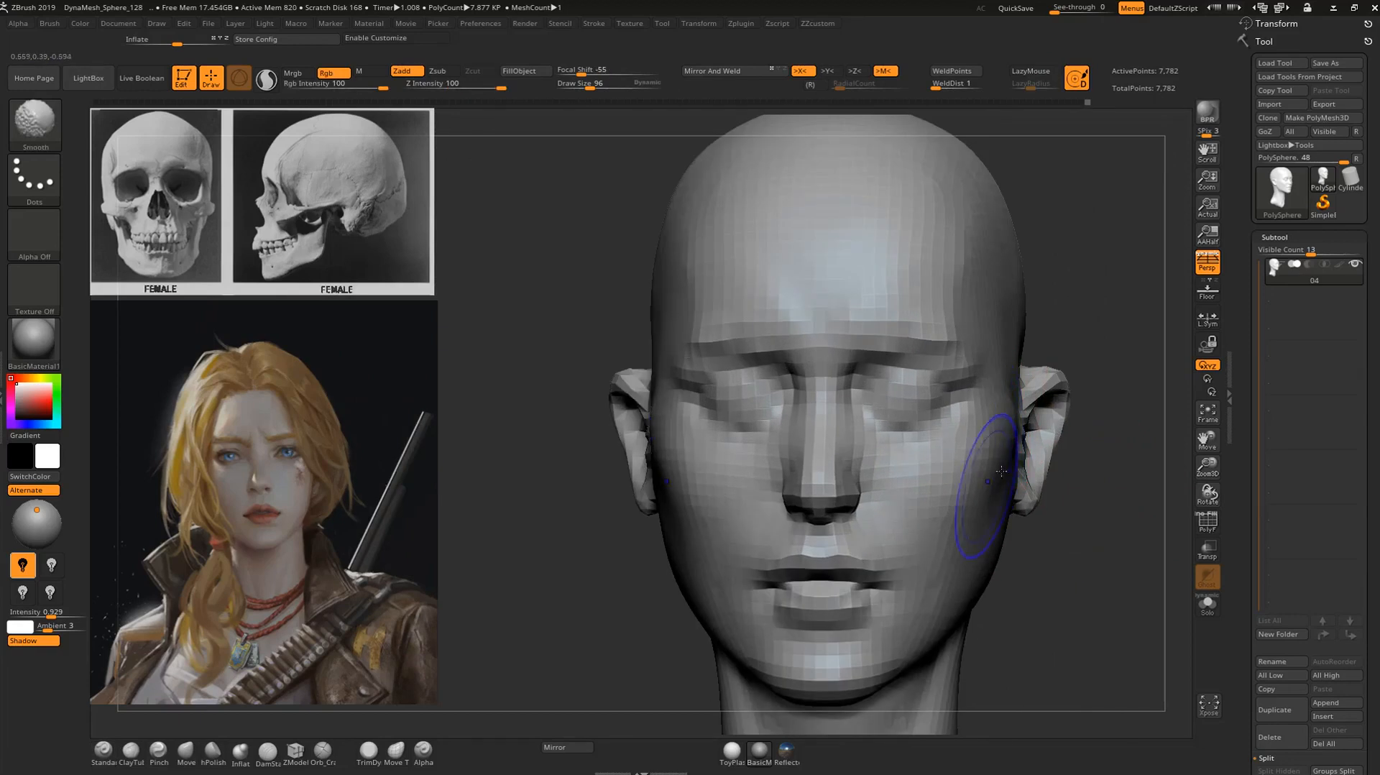
mouse_move(1099, 430)
mouse_down()
mouse_move(998, 399)
mouse_move(899, 539)
mouse_up()
mouse_move(1121, 538)
alt+mouse_down()
mouse_move(1097, 496)
mouse_move(981, 499)
alt+mouse_up()
Raise the DynaMesh resolution and remesh the head into a denser mesh.
key(ctrl+shift+d)
click(769, 544)
key(Return)
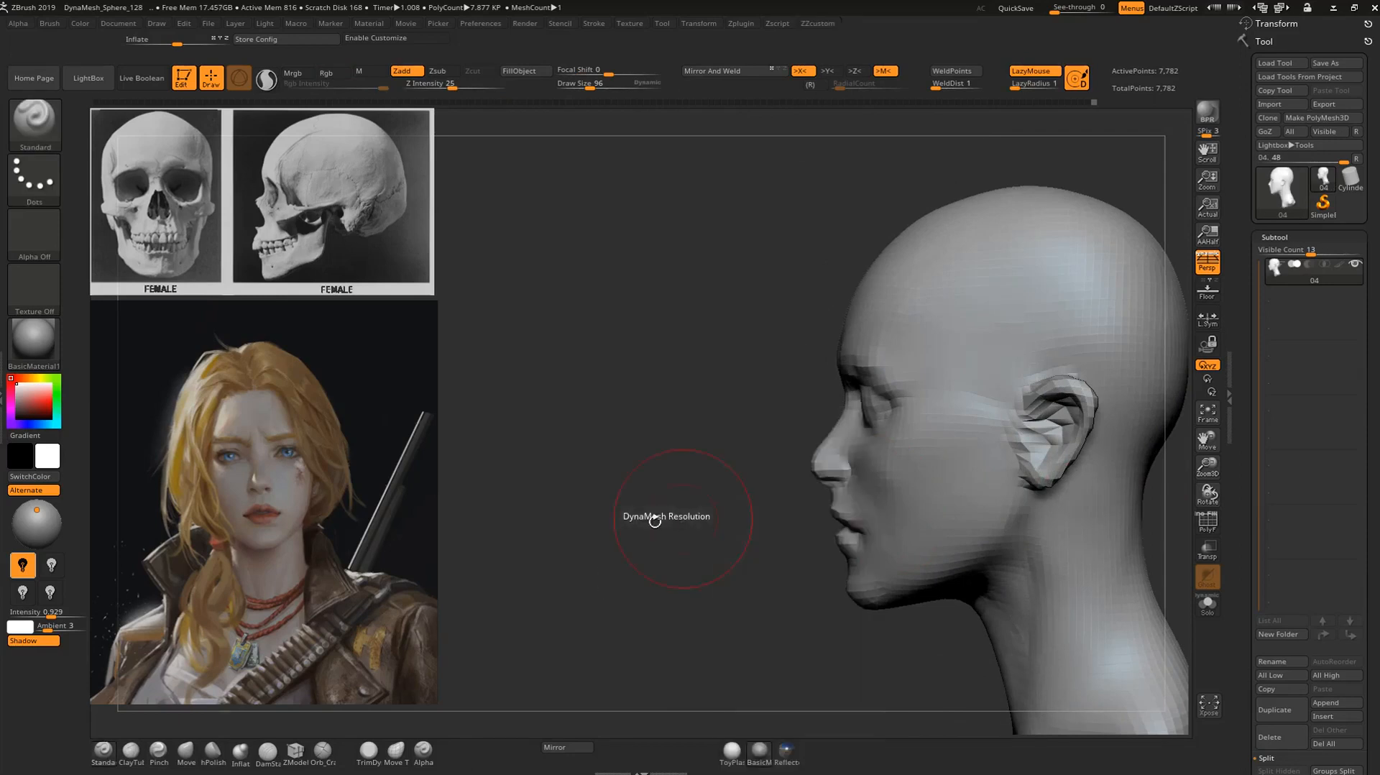
mouse_move(674, 512)
ctrl+mouse_down()
mouse_move(682, 551)
mouse_move(779, 543)
ctrl+mouse_up()
Carve the mouth corners and the parting line of the lips with the DamStandard brush at draw size 52.
drag(1074, 551, 1031, 294)
key(b)
key(d)
key(s)
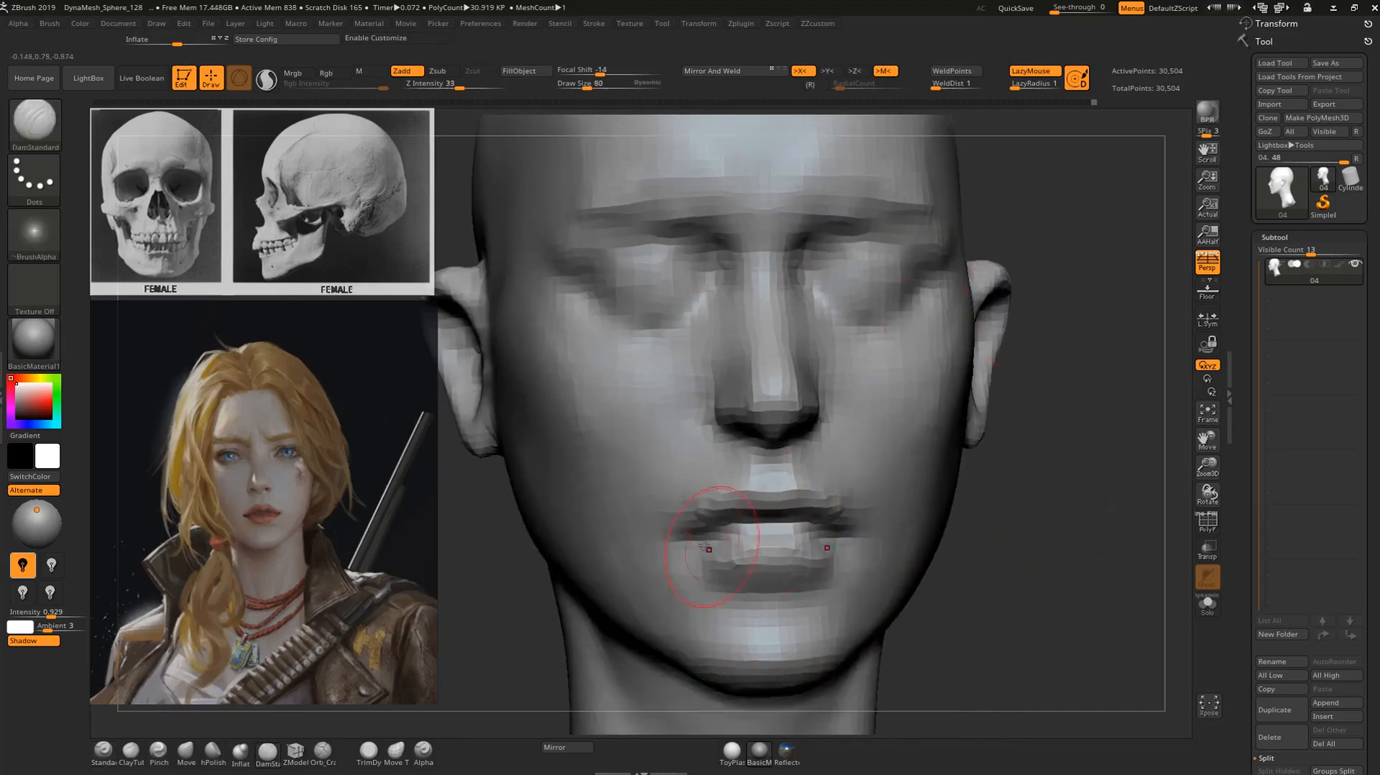
alt+drag(1050, 482, 1006, 403)
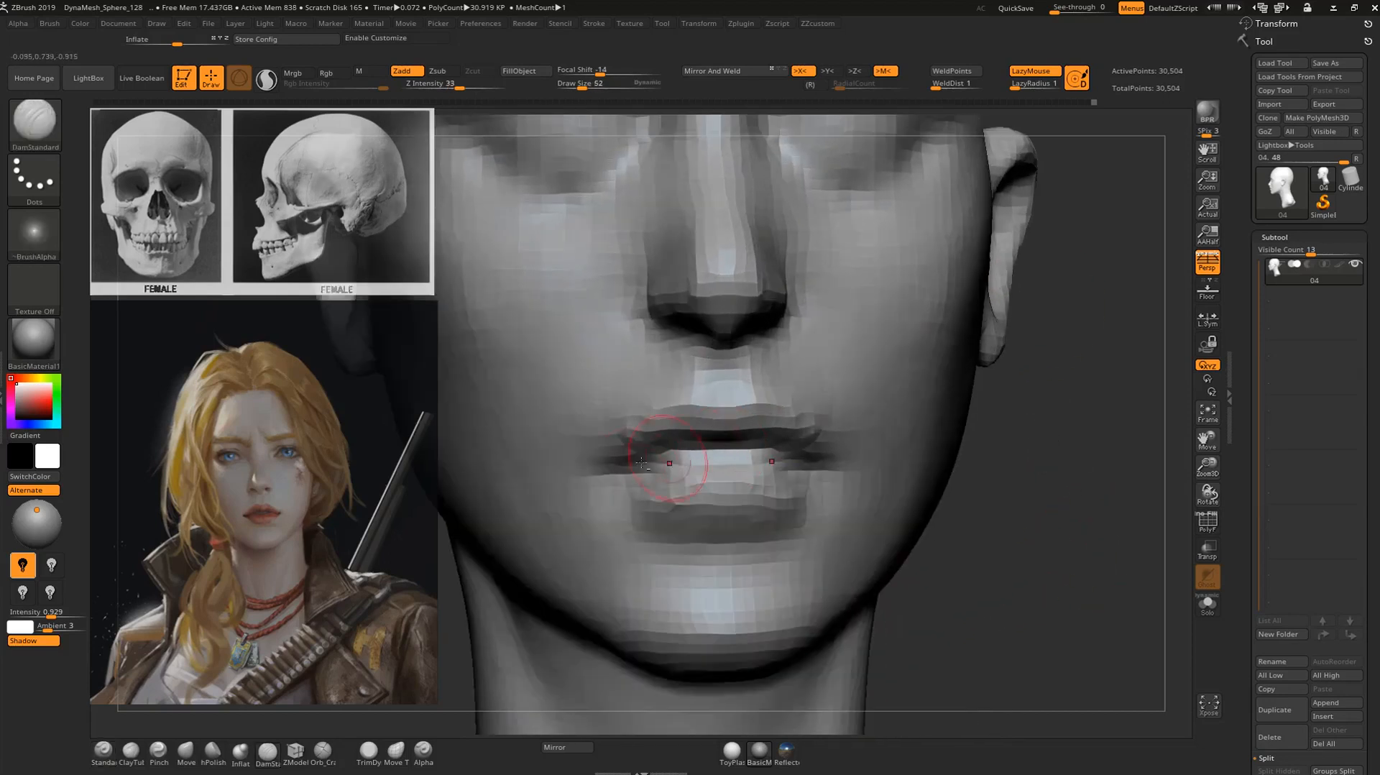
drag(622, 468, 752, 450)
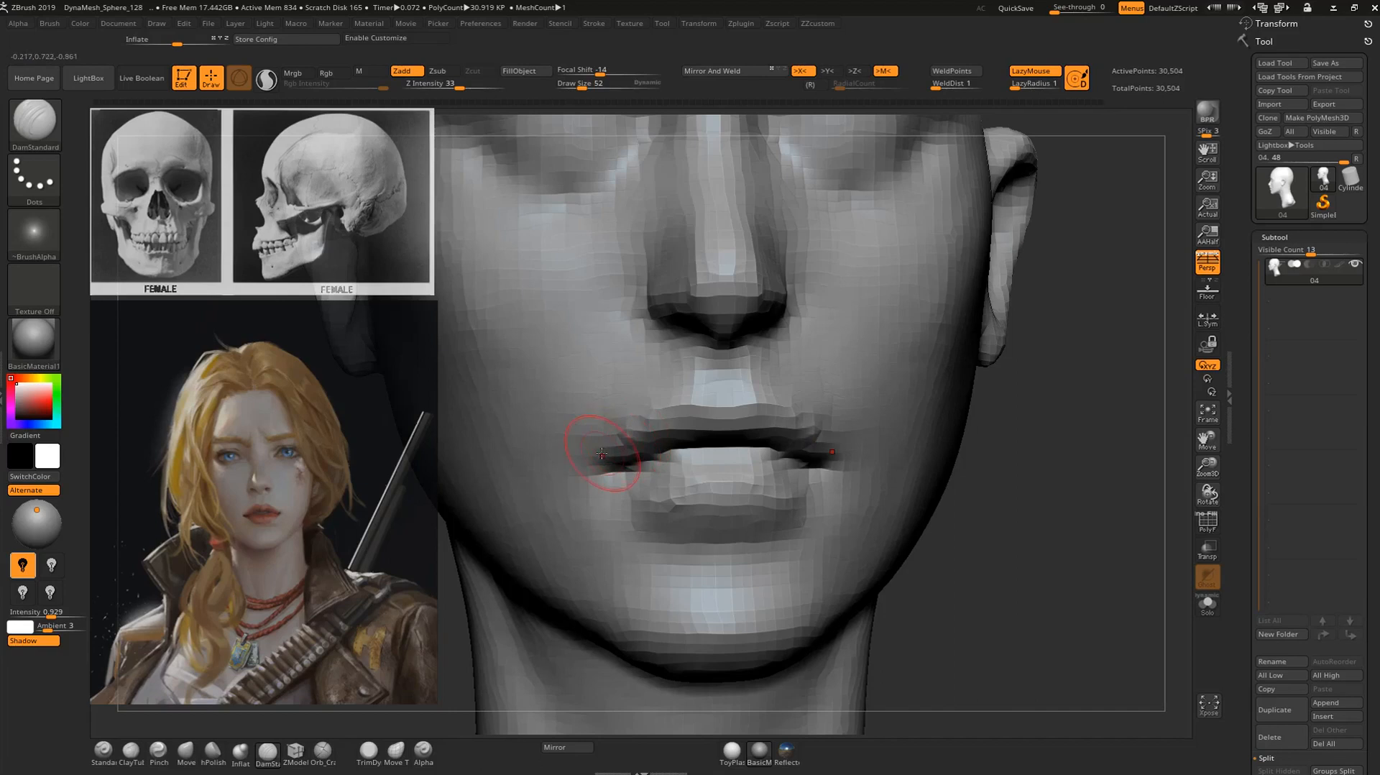
Define the upper lip contour and deepen the line between the lips with the DamStandard brush.
drag(667, 412, 717, 397)
mouse_move(988, 391)
mouse_down()
mouse_move(1056, 395)
mouse_move(1035, 396)
mouse_up()
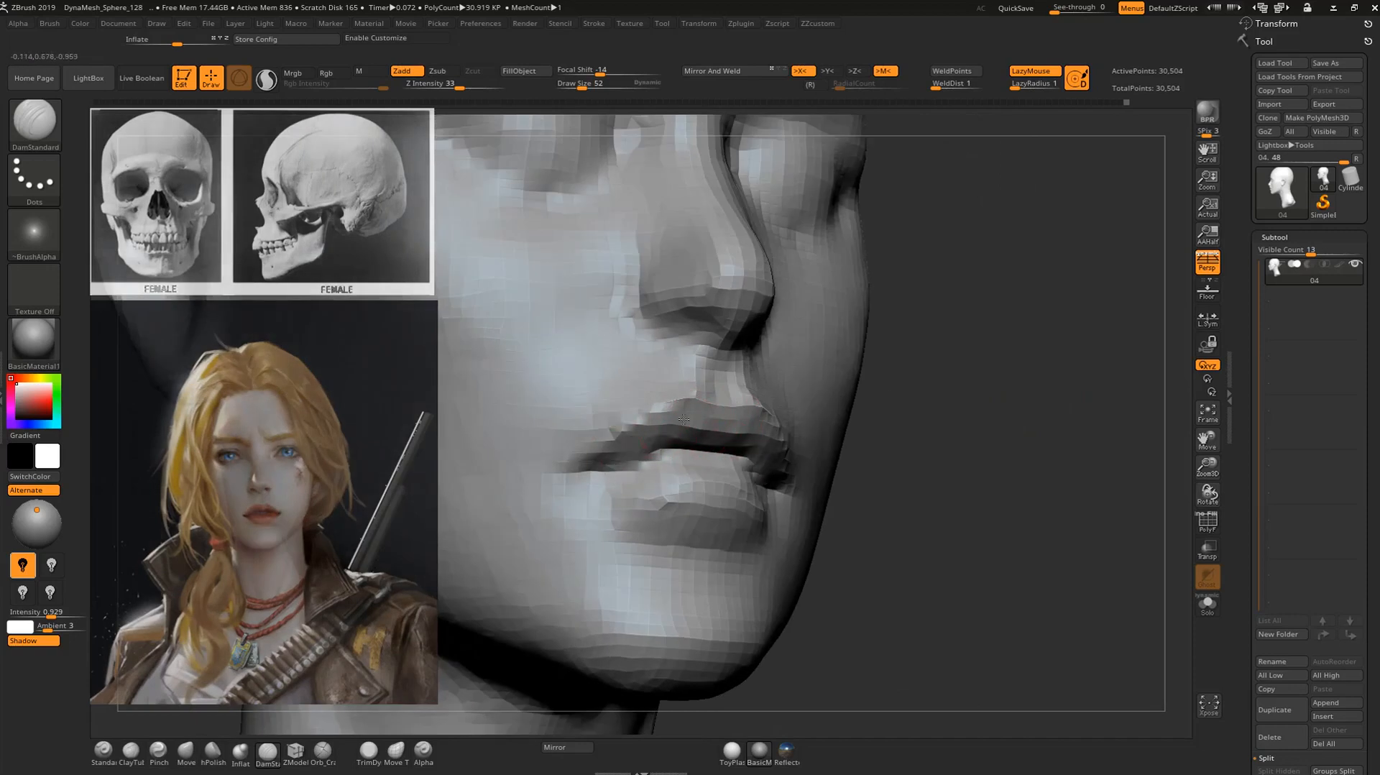
drag(620, 459, 612, 467)
drag(1001, 463, 924, 460)
mouse_move(722, 461)
mouse_down()
mouse_move(692, 459)
mouse_move(763, 461)
mouse_up()
Carve the crease beneath the lower lip and define its outer edges with the DamStandard brush.
drag(1104, 536, 952, 536)
mouse_move(575, 564)
mouse_down()
mouse_move(562, 528)
mouse_move(622, 507)
mouse_up()
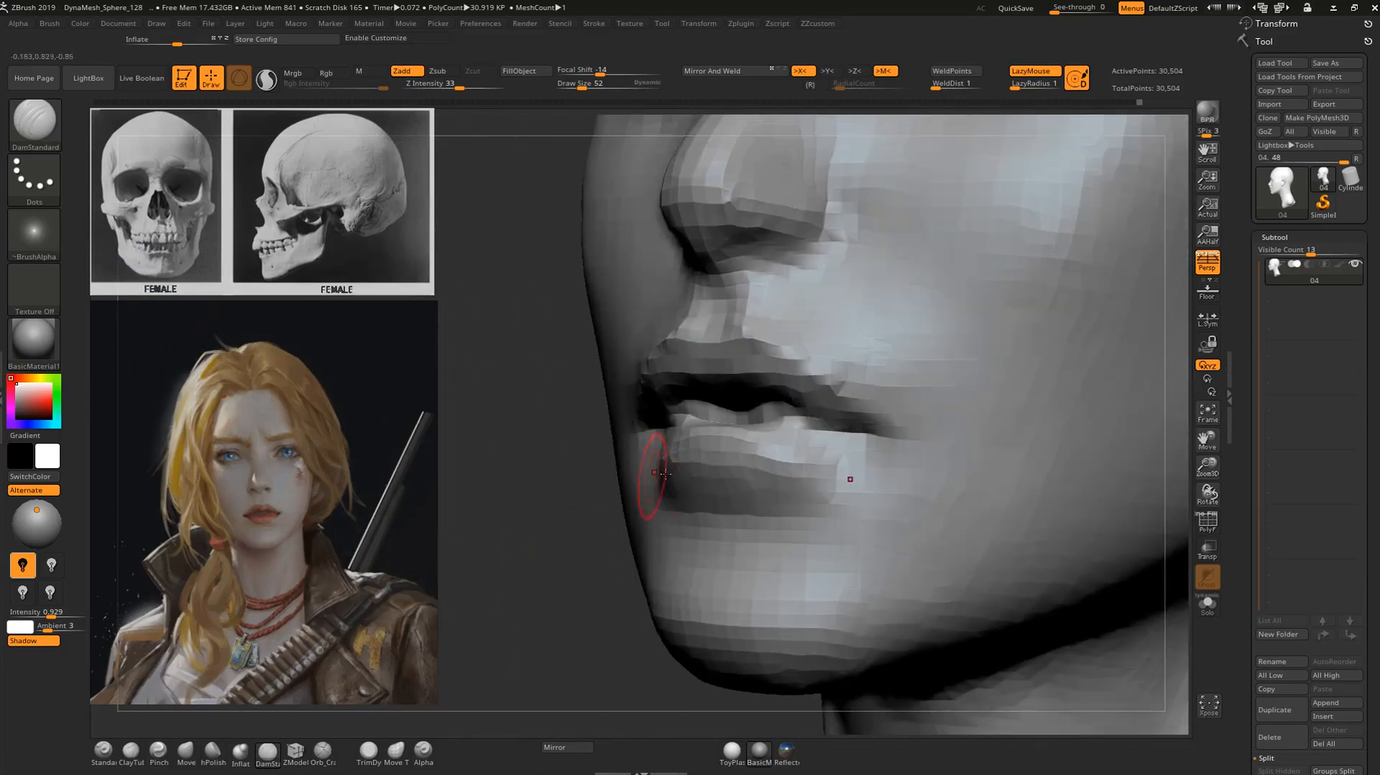
drag(579, 578, 634, 571)
mouse_move(733, 537)
mouse_down()
mouse_move(668, 523)
mouse_move(779, 523)
mouse_move(827, 485)
mouse_up()
drag(869, 444, 850, 458)
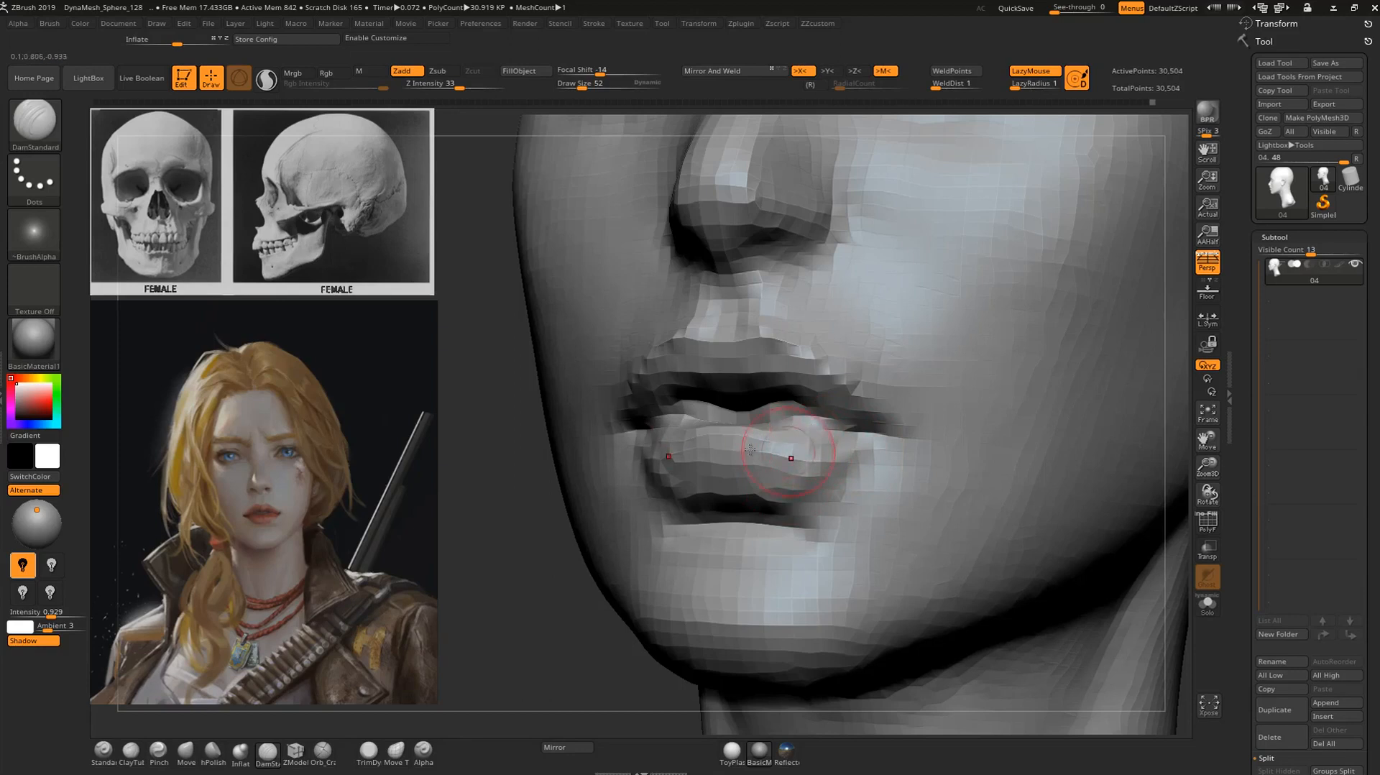
Add volume to the lower lip with the ClayTubes brush at draw size 52.
key(b)
key(c)
key(t)
shift+drag(731, 431, 764, 434)
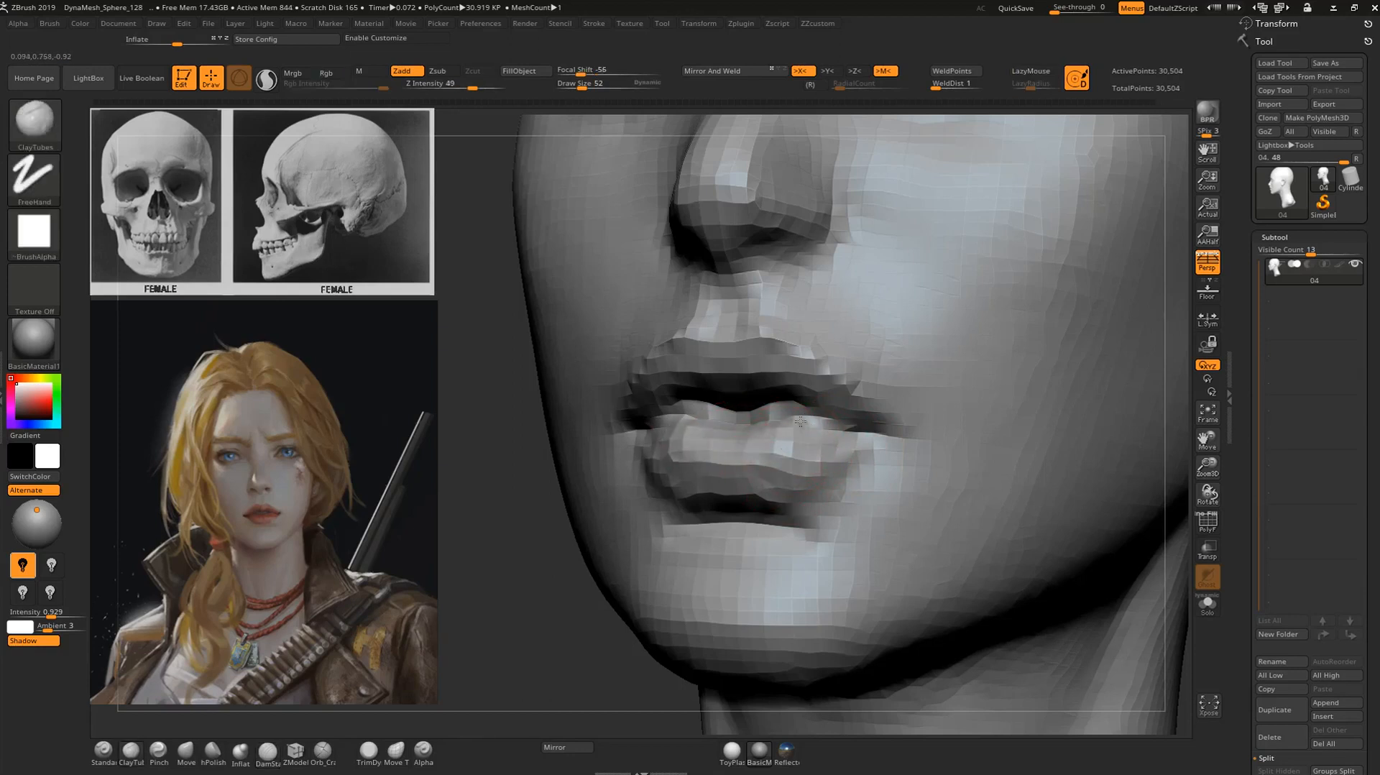
mouse_move(810, 444)
shift+mouse_down()
mouse_move(826, 444)
mouse_move(819, 464)
shift+mouse_up()
Deepen the opening between the lips out to the mouth corners with the DamStandard brush.
mouse_move(548, 607)
alt+mouse_down()
mouse_move(592, 557)
mouse_move(994, 452)
mouse_move(934, 460)
alt+mouse_up()
alt+drag(934, 460, 934, 518)
key(b)
key(d)
key(s)
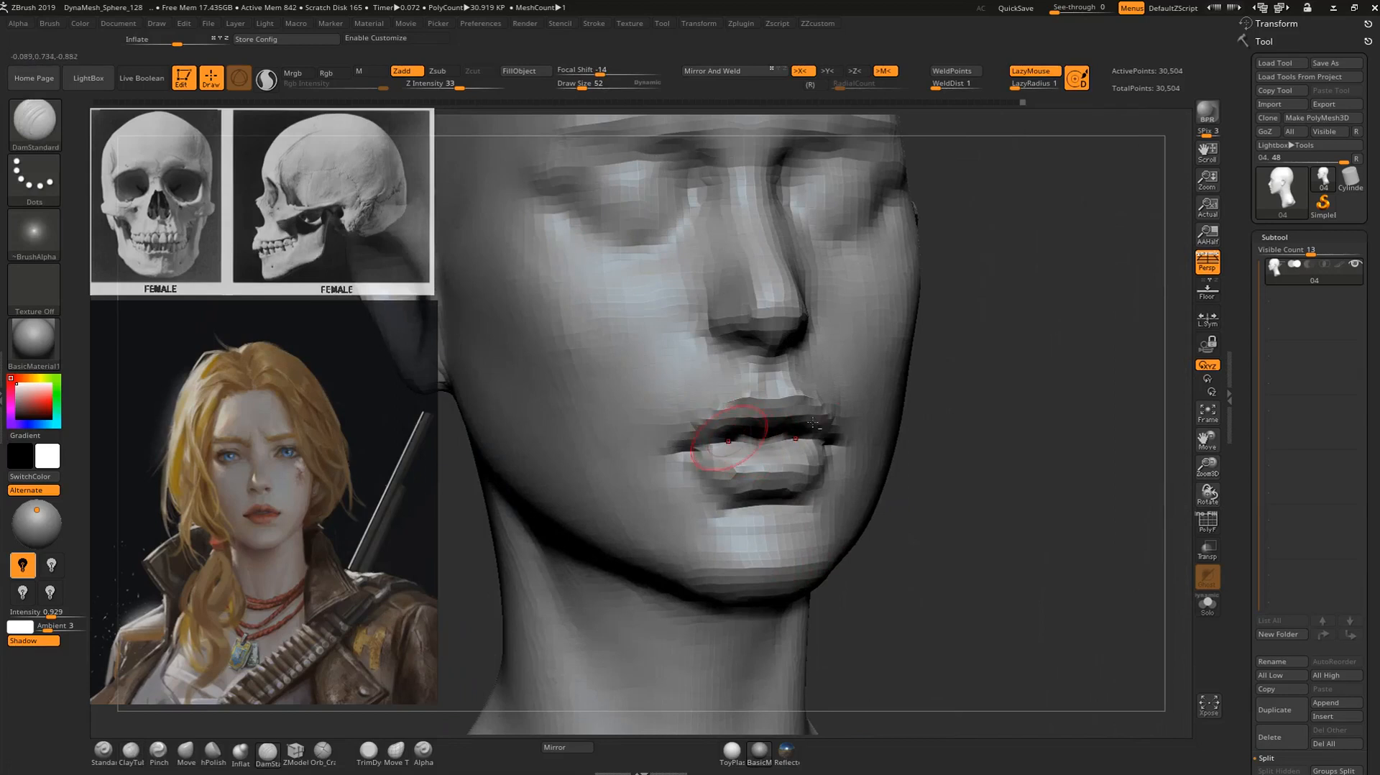
drag(1018, 459, 970, 507)
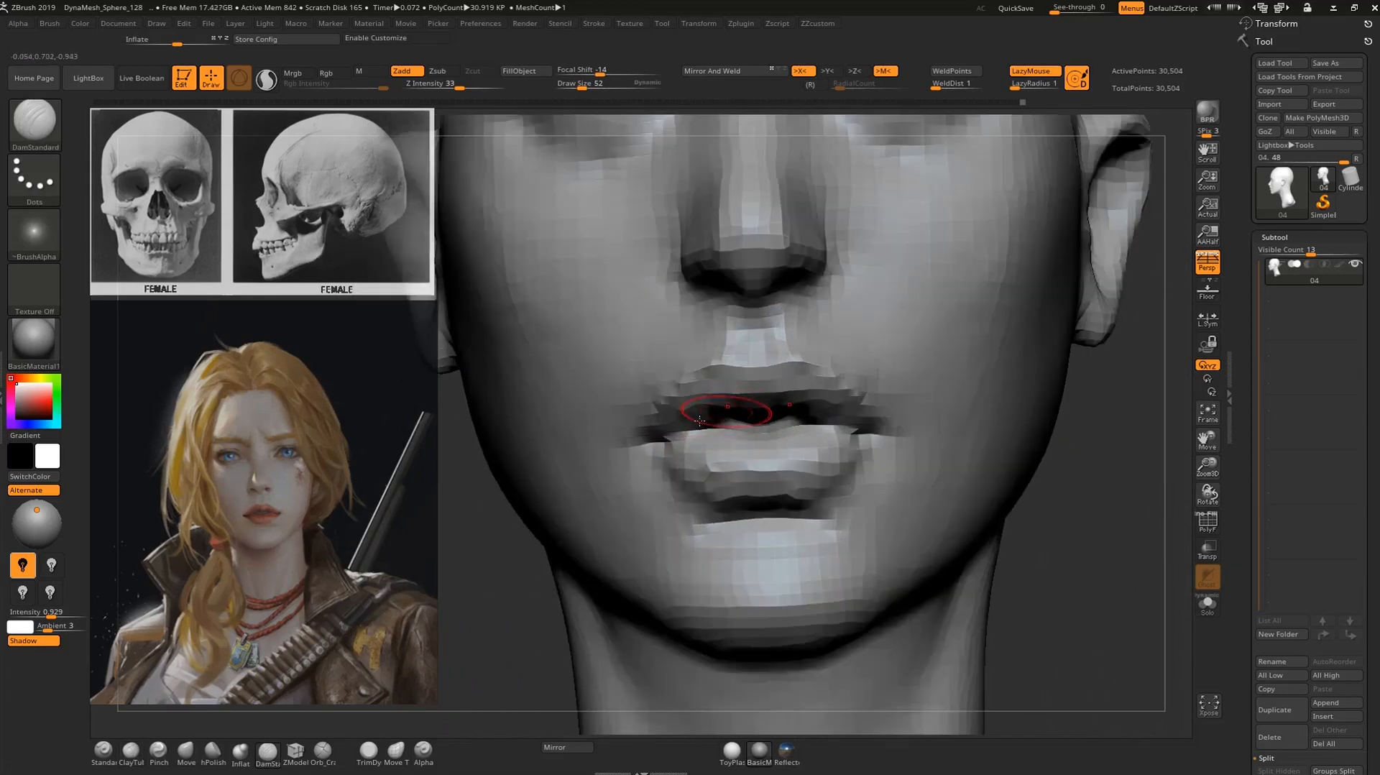
alt+drag(1093, 493, 899, 438)
drag(733, 416, 640, 420)
drag(889, 433, 683, 428)
Build up the skin around the mouth corners with the ClayTubes brush.
alt+drag(963, 425, 1025, 508)
key(b)
key(c)
key(t)
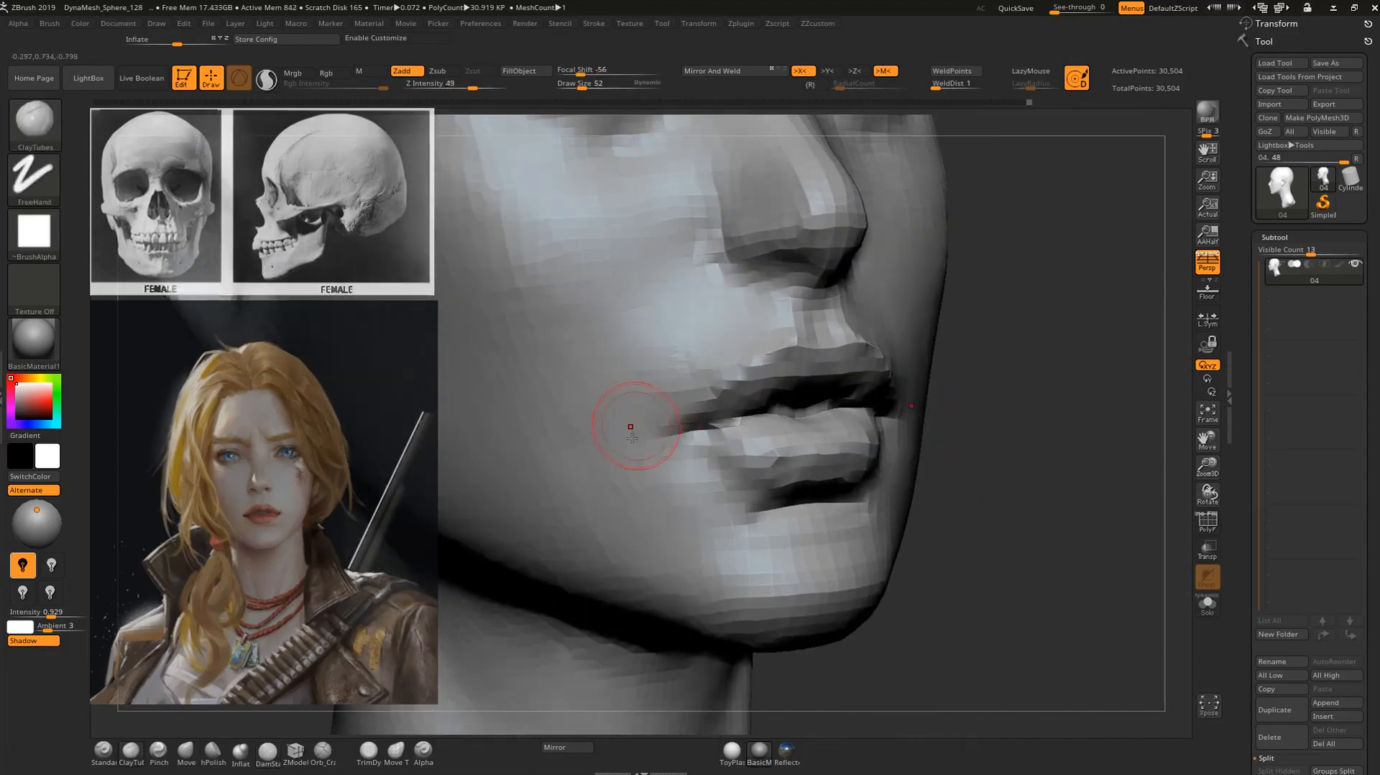
drag(663, 467, 667, 447)
shift+drag(687, 367, 659, 495)
Carve the crease around the nostril wing with the DamStandard brush.
mouse_move(1033, 475)
alt+mouse_down()
mouse_move(964, 373)
mouse_move(606, 472)
mouse_move(585, 502)
mouse_move(609, 434)
alt+mouse_up()
key(b)
key(d)
key(s)
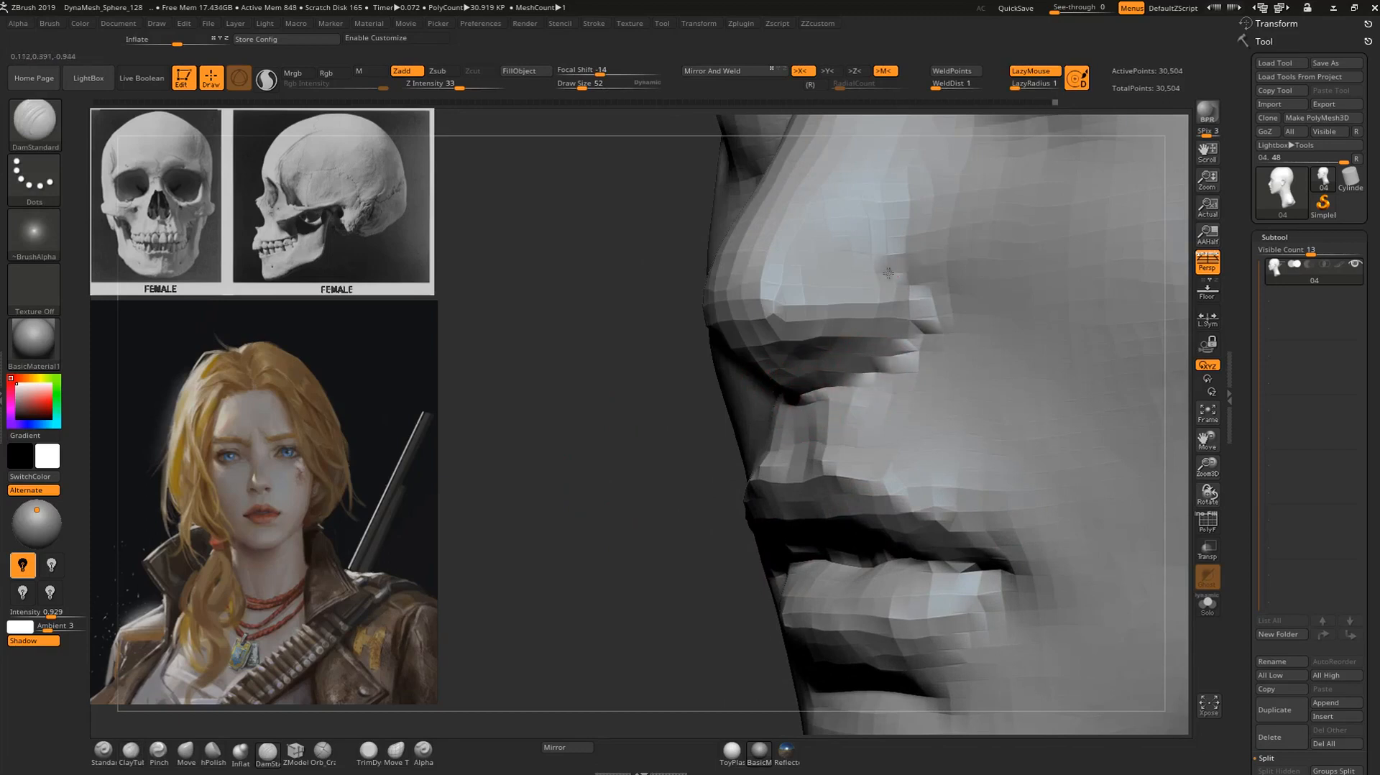
drag(903, 261, 919, 300)
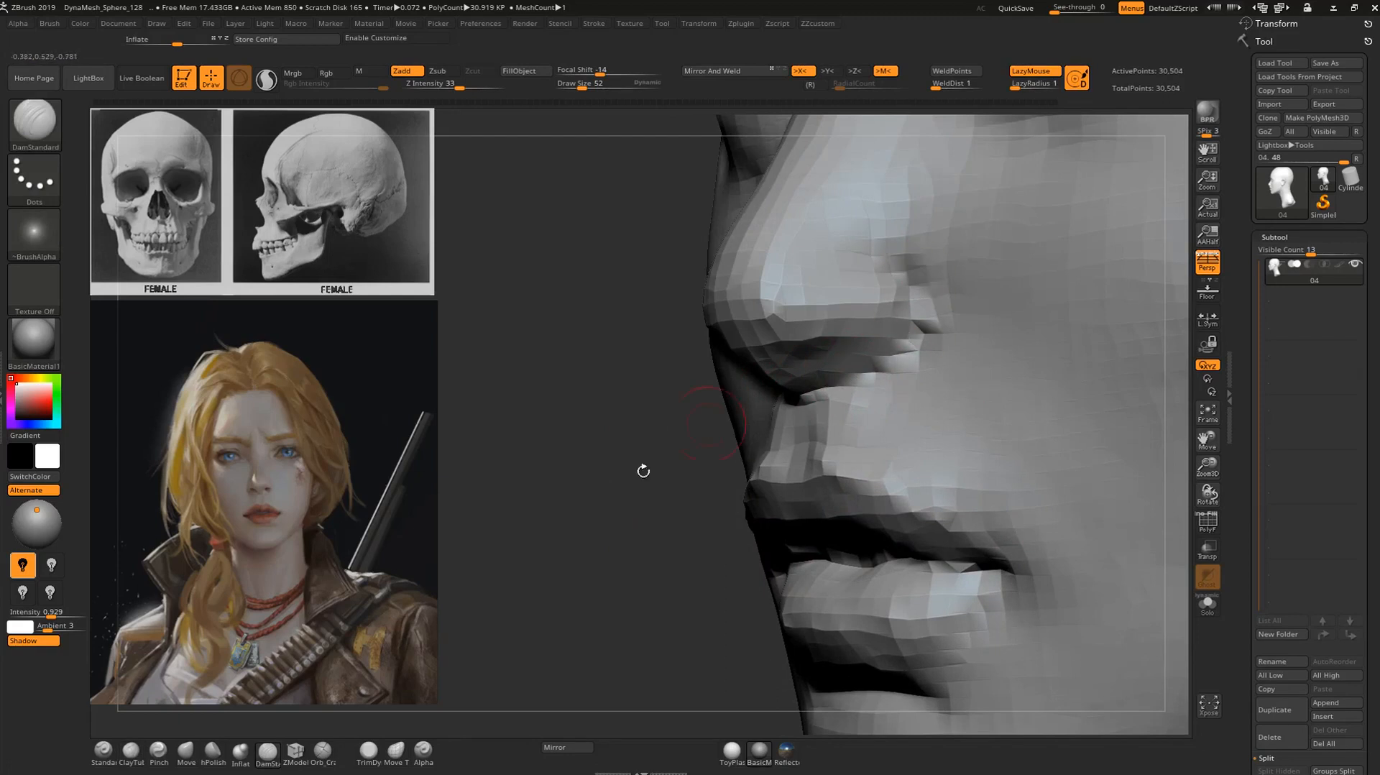
Deepen the crease where the nose base and nostril wing meet the upper lip with the DamStandard brush.
drag(722, 452, 747, 431)
drag(918, 348, 819, 403)
drag(891, 323, 841, 360)
key(f)
drag(601, 418, 1009, 368)
Carve the nostril openings into the underside of the nose with the DamStandard brush.
ctrl+right_drag(1016, 369, 1002, 503)
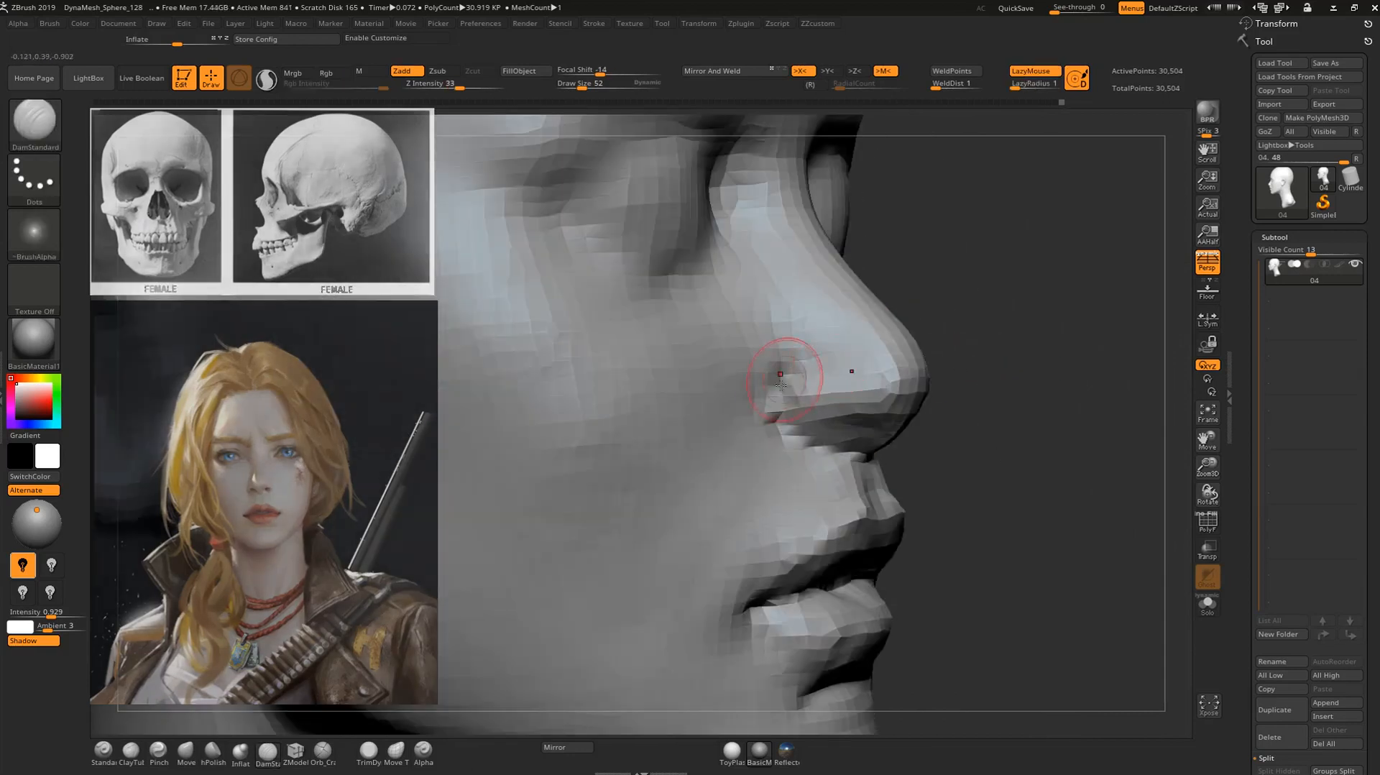
drag(984, 385, 871, 392)
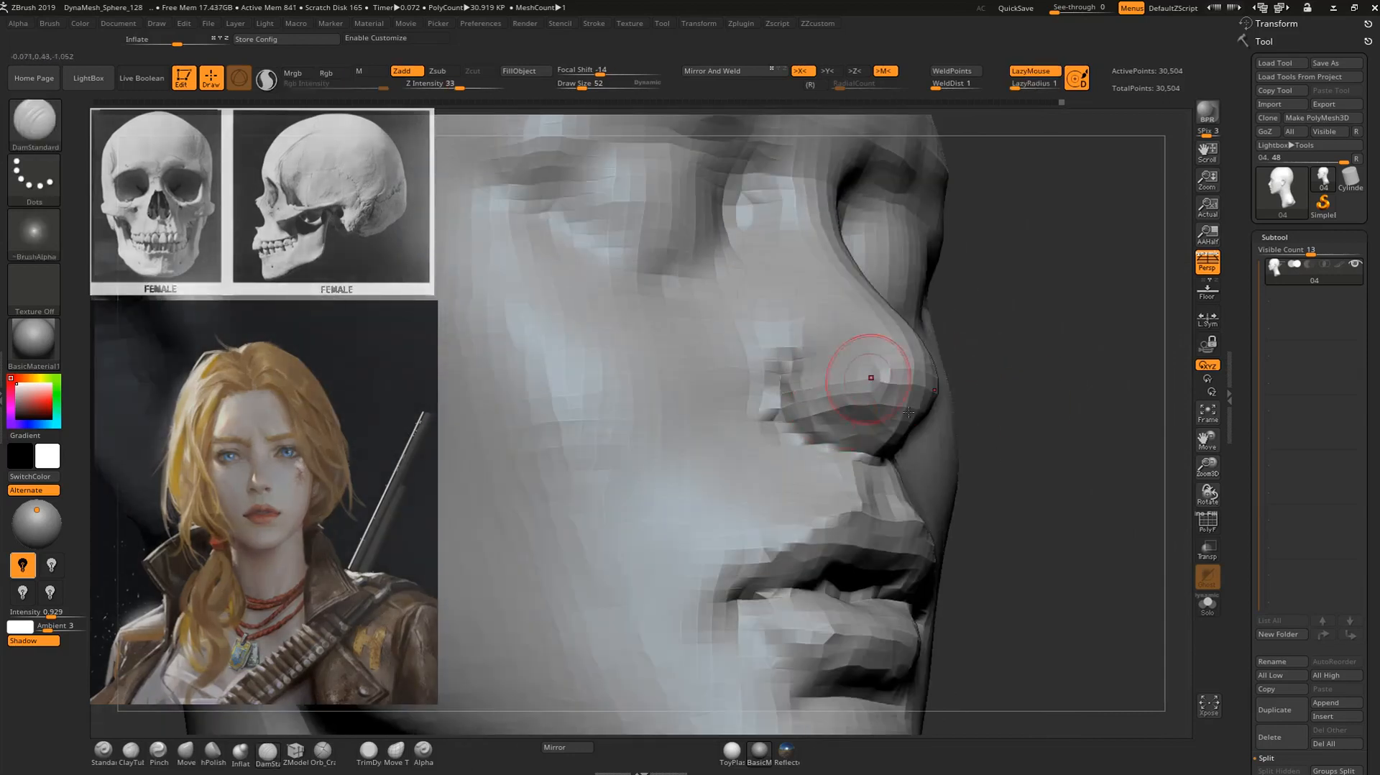
ctrl+right_drag(911, 430, 907, 478)
drag(835, 418, 923, 420)
mouse_move(1104, 441)
mouse_down()
mouse_move(865, 444)
mouse_move(851, 470)
mouse_up()
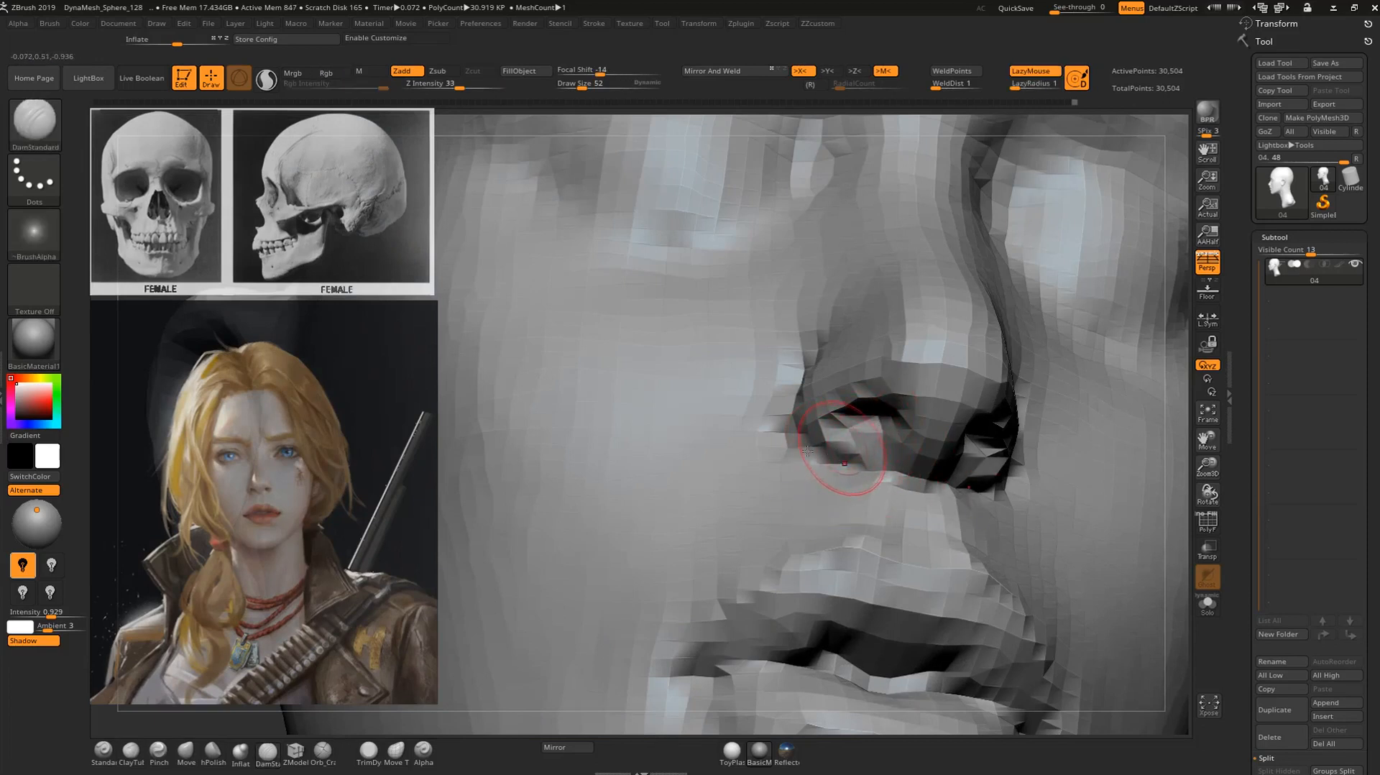
Refine the form around the nostril base and upper lip skin with the Standard brush at draw size 52.
alt+drag(1182, 500, 999, 546)
key(b)
key(s)
key(t)
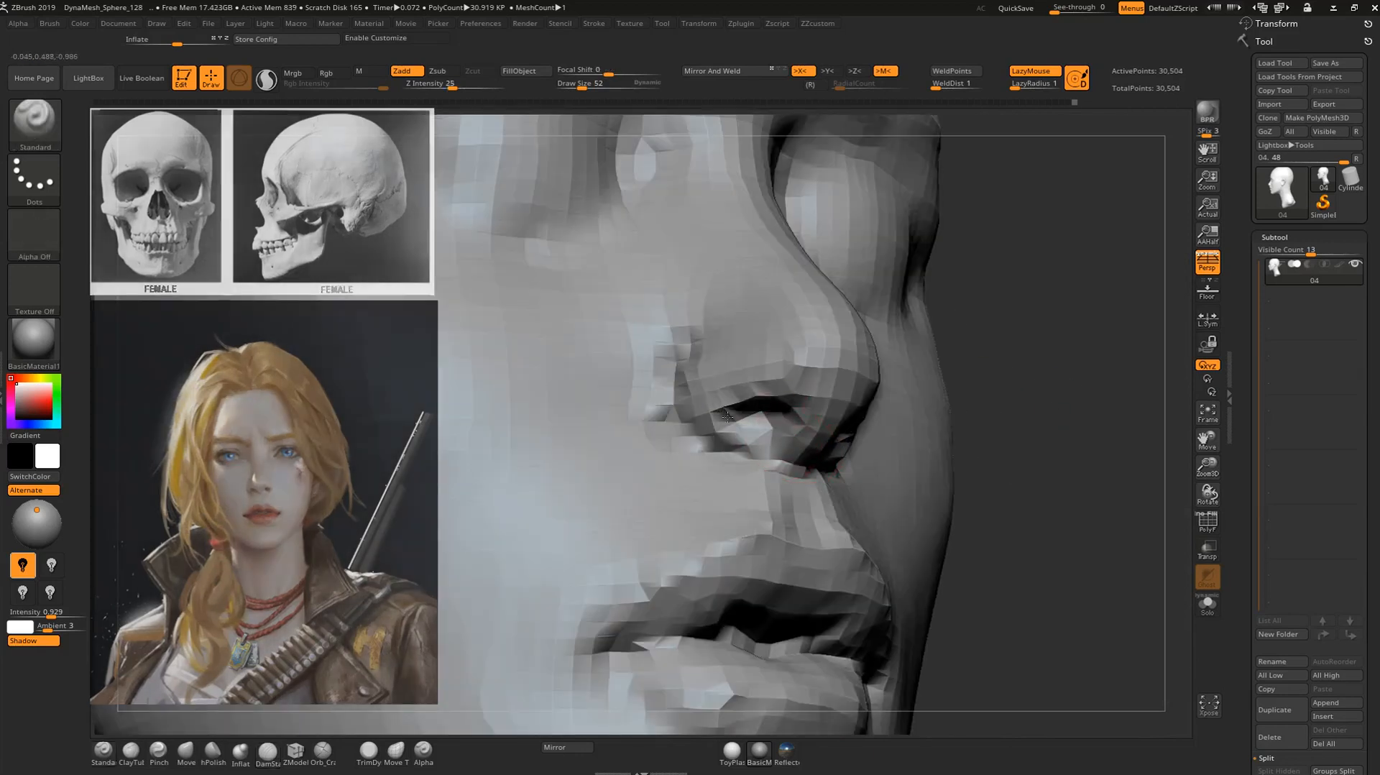
alt+drag(1055, 457, 1042, 528)
mouse_move(694, 445)
alt+mouse_down()
mouse_move(751, 460)
mouse_move(707, 459)
alt+mouse_up()
mouse_move(1142, 419)
alt+mouse_down()
mouse_move(994, 362)
mouse_move(978, 398)
alt+mouse_up()
mouse_move(1022, 445)
alt+mouse_down()
mouse_move(1059, 452)
mouse_move(1061, 503)
mouse_move(941, 530)
alt+mouse_up()
alt+drag(539, 541, 826, 503)
mouse_move(980, 422)
alt+mouse_down()
mouse_move(1013, 409)
mouse_move(1026, 440)
mouse_move(1063, 431)
alt+mouse_up()
Carve the nasolabial transition beside the nostril with the DamStandard brush and smooth it into the cheek.
key(b)
key(d)
key(s)
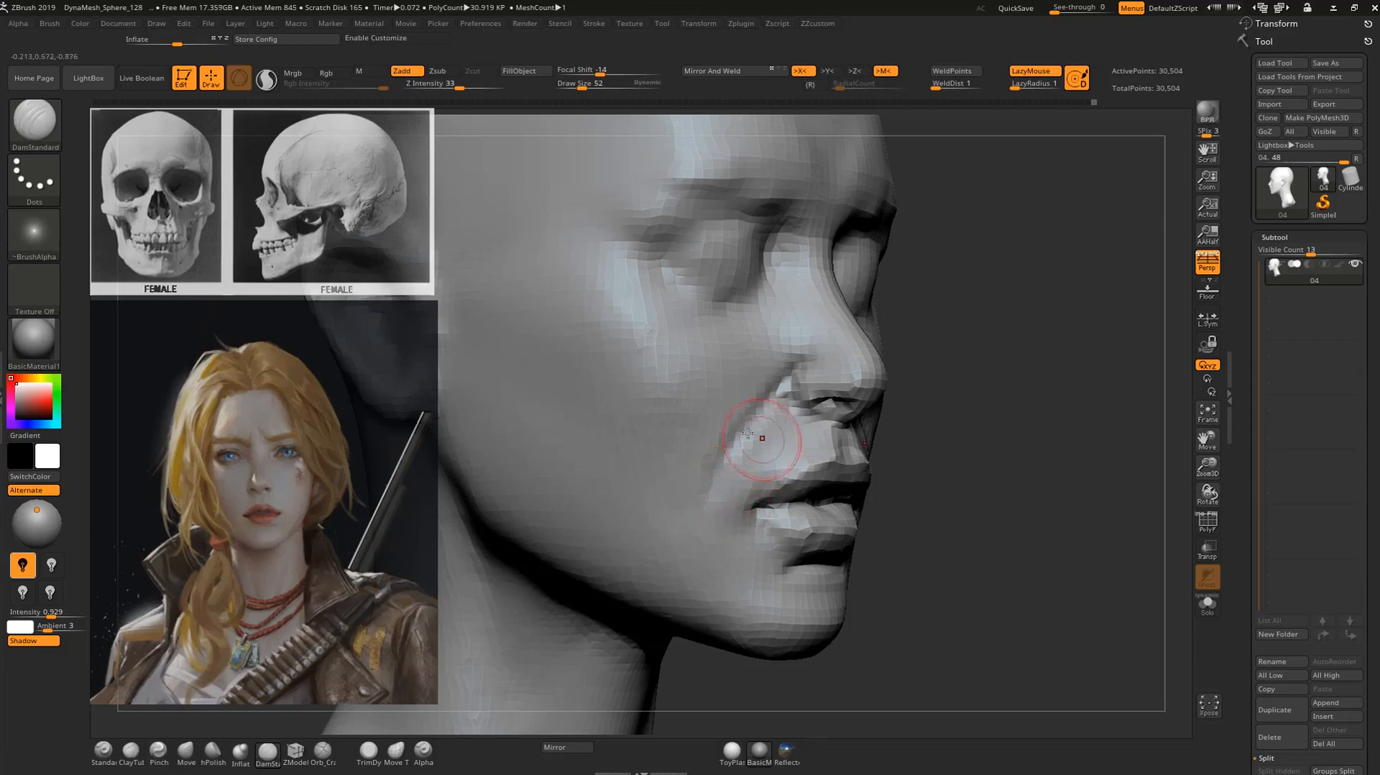
key(shift)
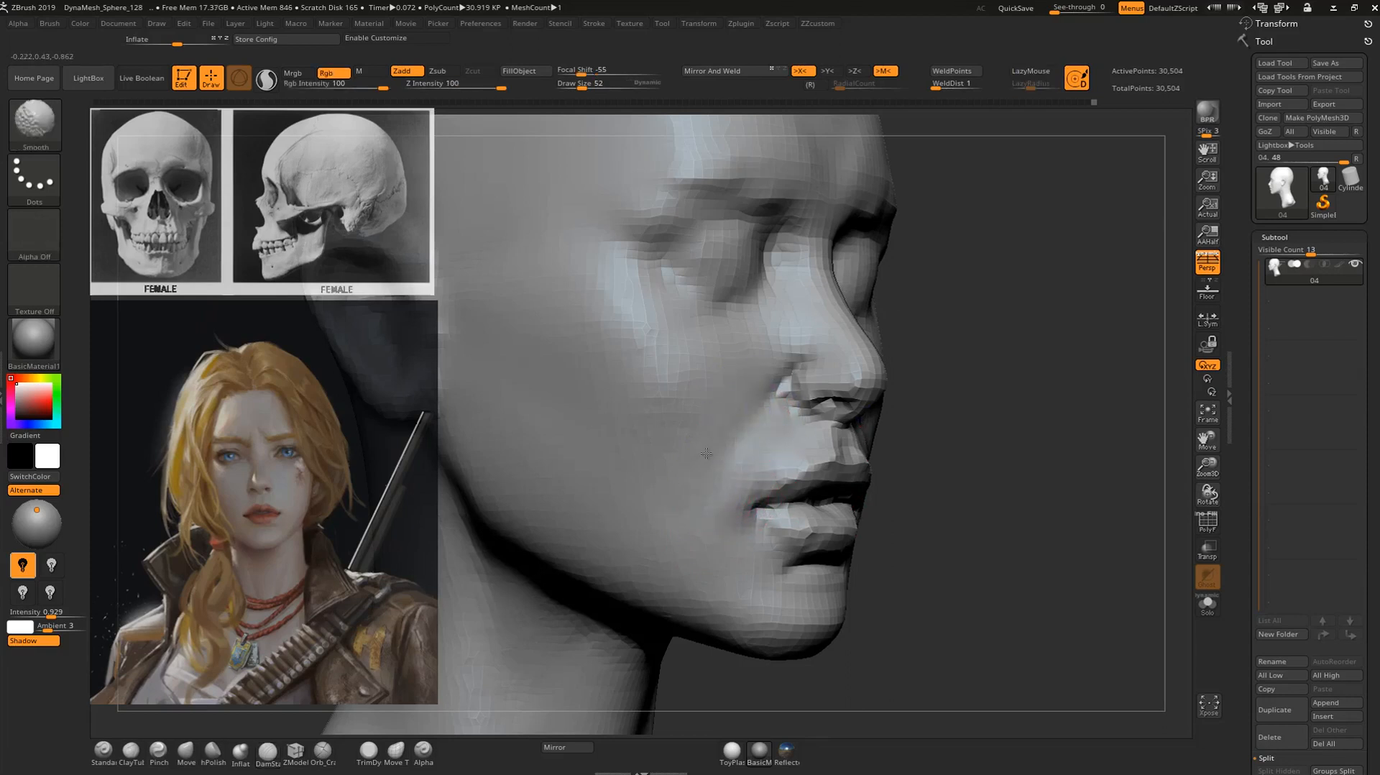
shift+drag(788, 352, 756, 408)
mouse_move(903, 429)
alt+mouse_down()
mouse_move(975, 406)
mouse_move(898, 402)
alt+mouse_up()
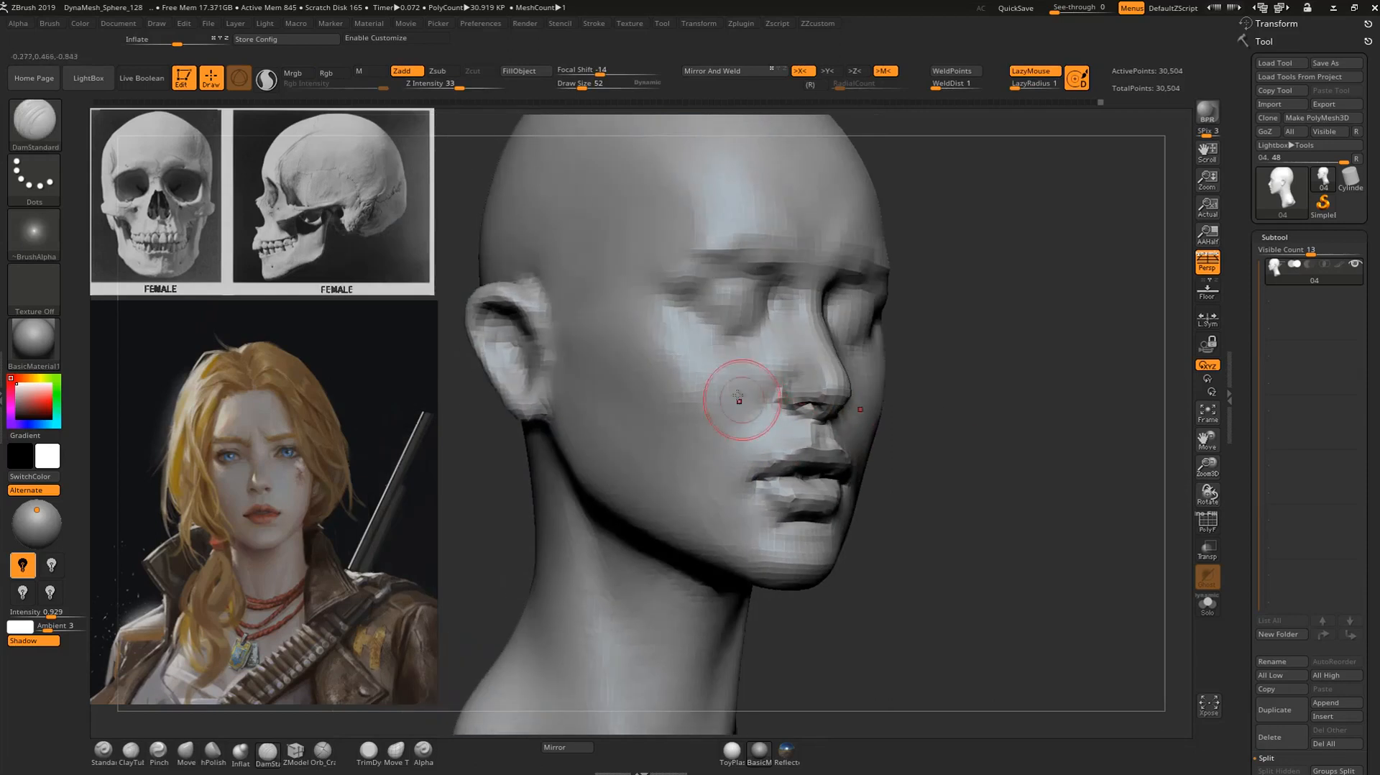
Shape the philtrum ridge and nostril base with the Standard brush, smoothing the skin beside them.
mouse_move(1004, 429)
mouse_down()
mouse_move(1023, 434)
mouse_move(1039, 561)
mouse_up()
key(1)
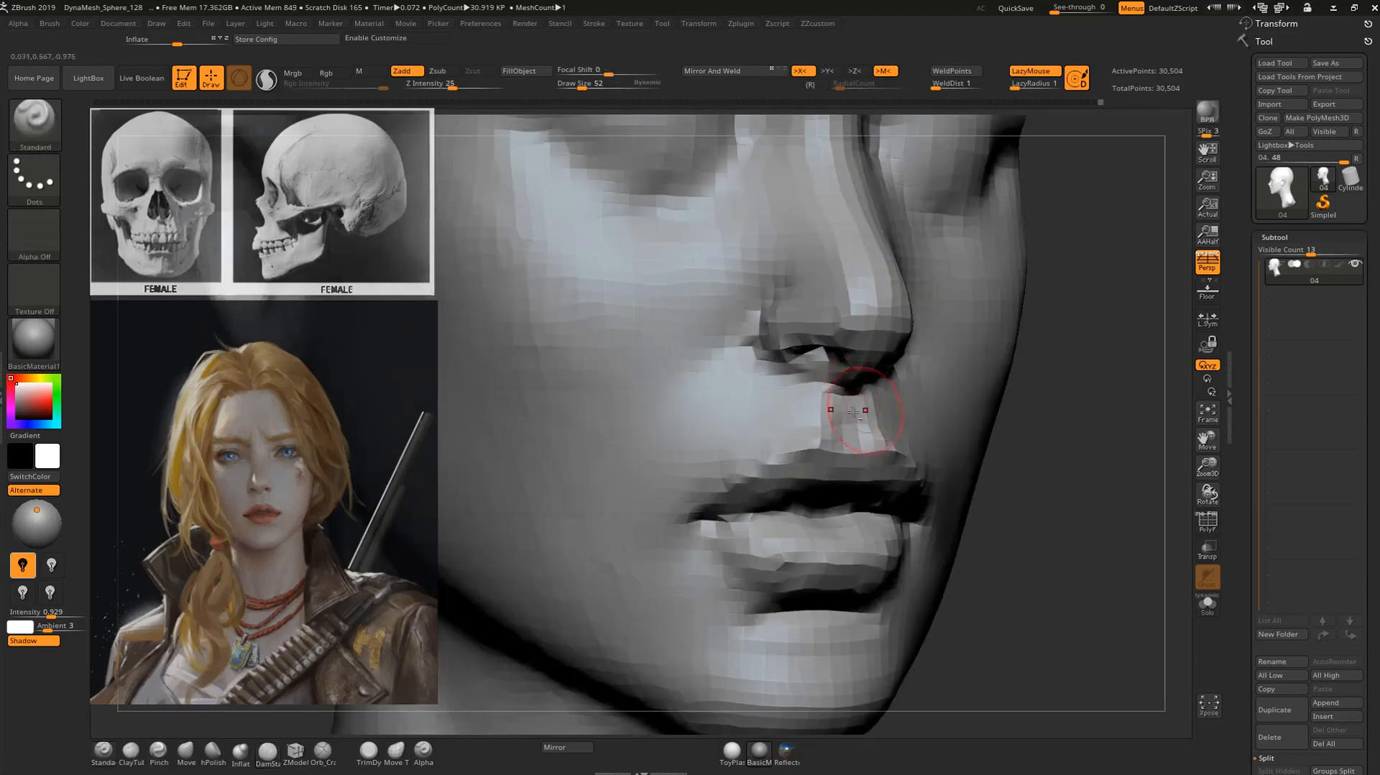
mouse_move(844, 454)
alt+mouse_down()
mouse_move(850, 425)
mouse_move(807, 425)
alt+mouse_up()
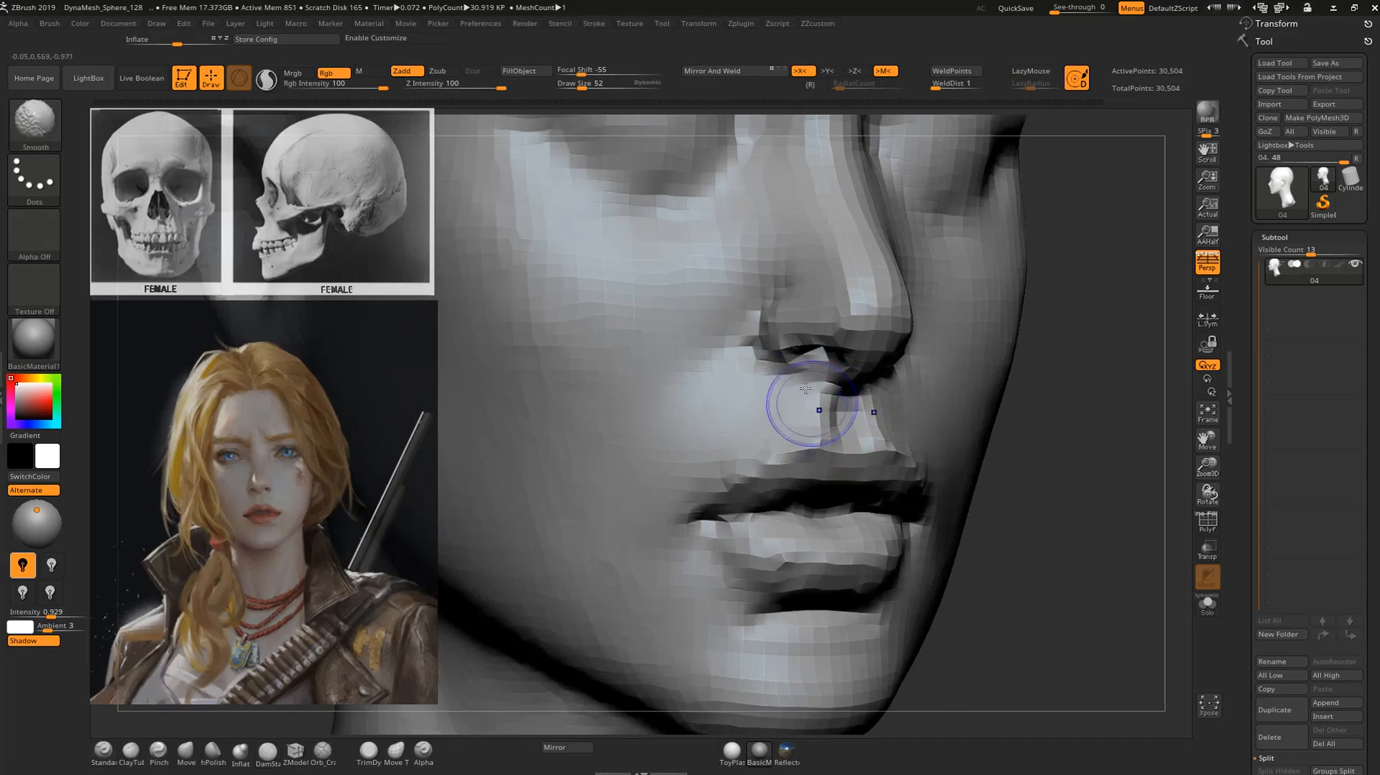
mouse_move(1078, 441)
alt+mouse_down()
mouse_move(1050, 446)
mouse_move(1033, 427)
alt+mouse_up()
mouse_move(1034, 426)
alt+mouse_down()
mouse_move(1055, 450)
mouse_move(1058, 525)
alt+mouse_up()
alt+drag(842, 369, 828, 352)
alt+drag(724, 300, 845, 348)
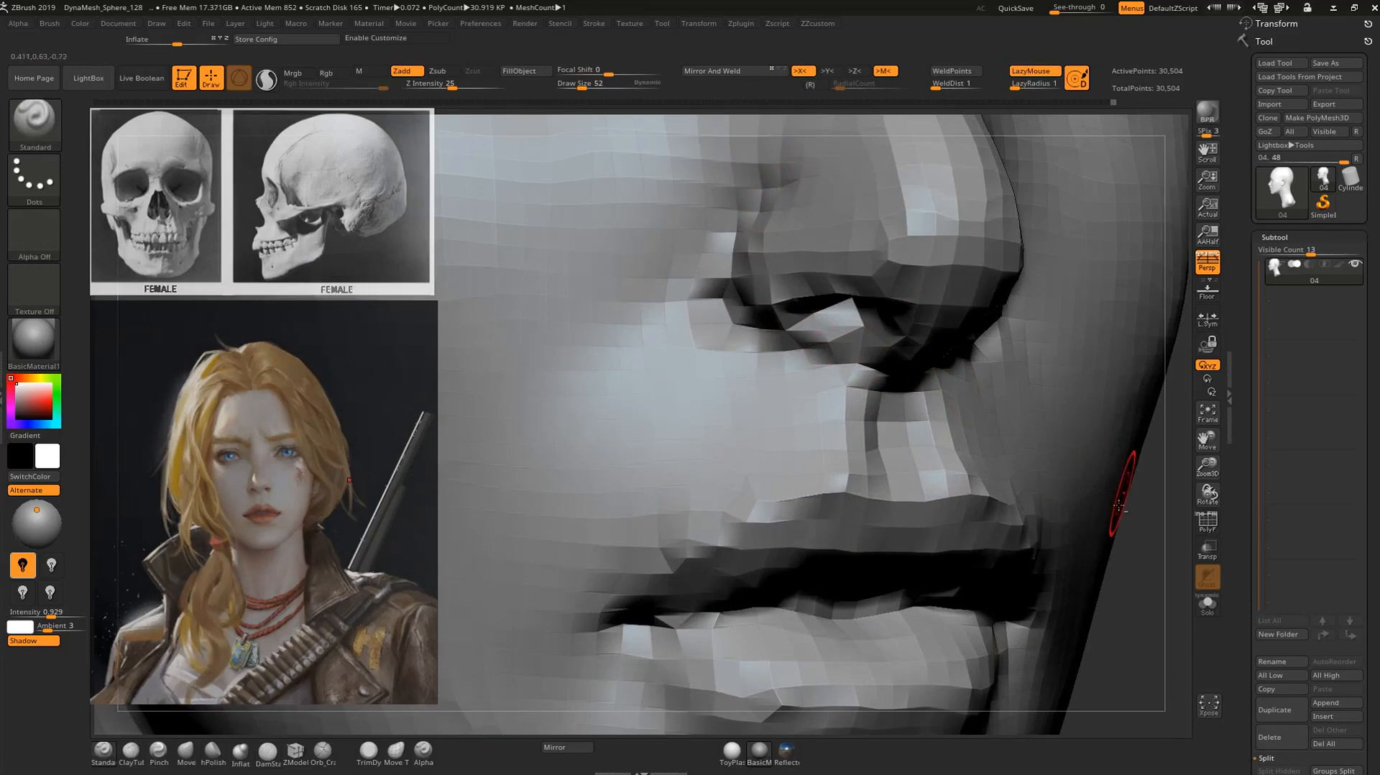
alt+drag(980, 429, 1026, 471)
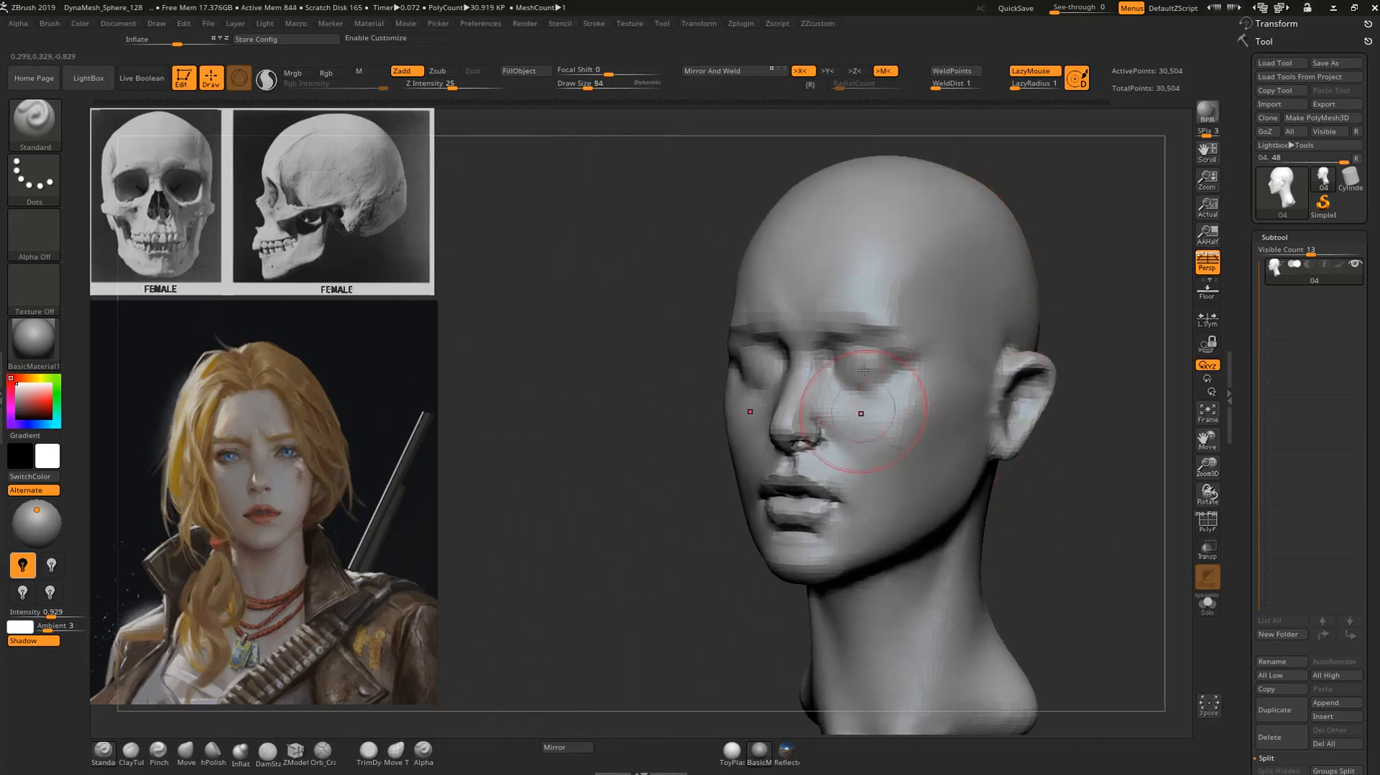
Adjust the cheek and jaw contour beside the mouth with the Move brush at draw size 84.
key(b)
key(m)
key(v)
mouse_move(1113, 463)
mouse_down()
mouse_move(1016, 493)
mouse_move(1069, 496)
mouse_move(1114, 472)
mouse_move(1050, 468)
mouse_up()
mouse_move(722, 496)
mouse_down()
mouse_move(731, 463)
mouse_move(656, 524)
mouse_move(860, 508)
mouse_up()
drag(1094, 512, 1092, 488)
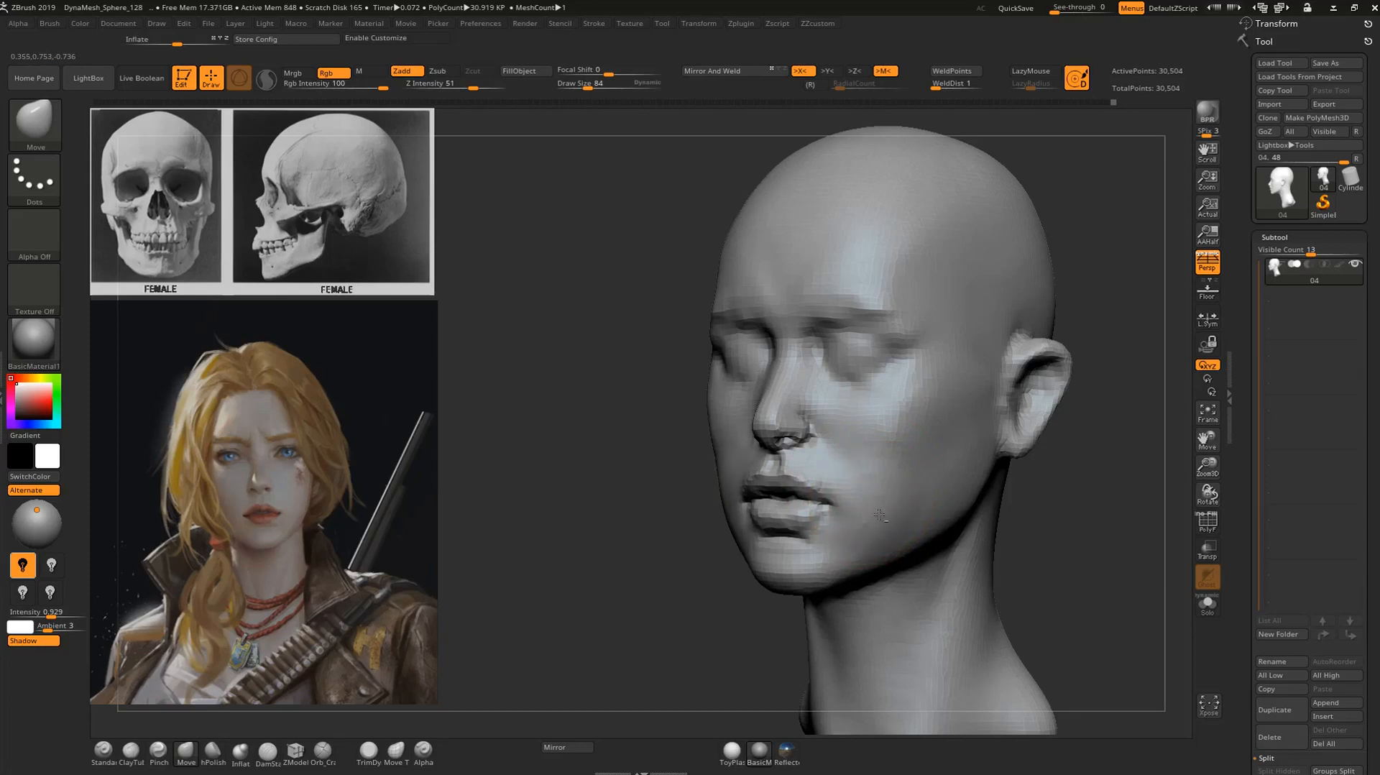
drag(1142, 508, 986, 483)
drag(1115, 499, 1178, 500)
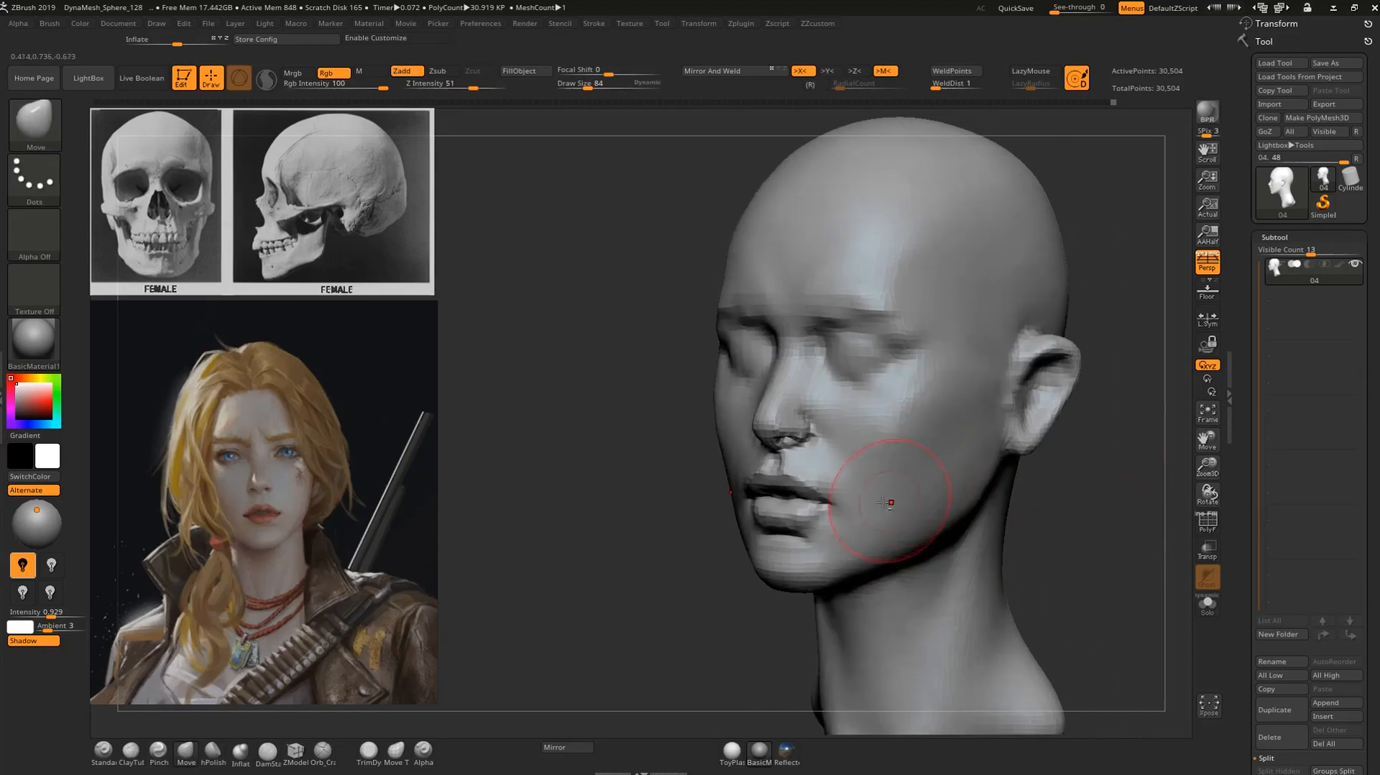
mouse_move(1068, 497)
mouse_down()
mouse_move(1096, 486)
mouse_move(967, 556)
mouse_move(1016, 523)
mouse_up()
drag(1107, 514, 1047, 498)
Carve the groove behind the jaw from the earlobe down to the neck with the DamStandard brush and smooth it.
key(b)
key(d)
key(s)
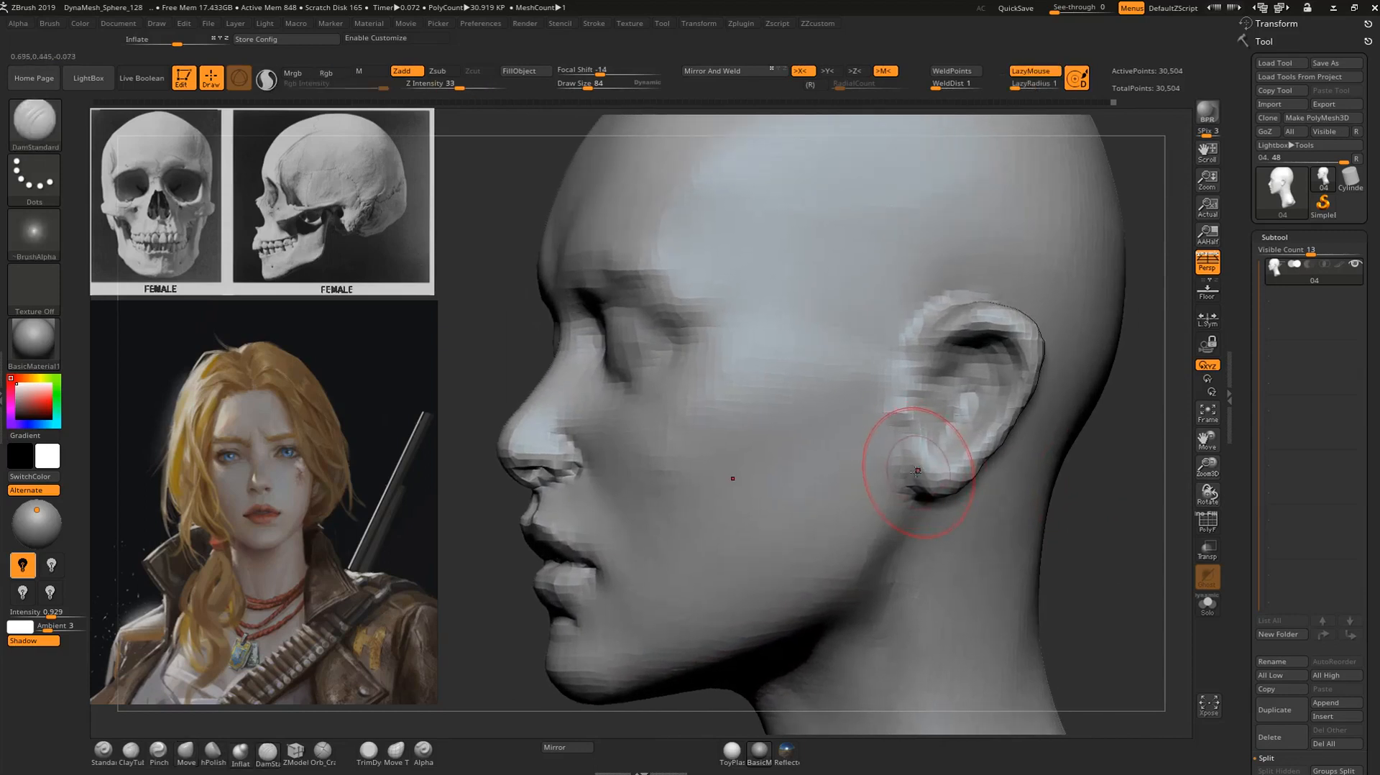
drag(900, 478, 889, 583)
drag(900, 475, 889, 598)
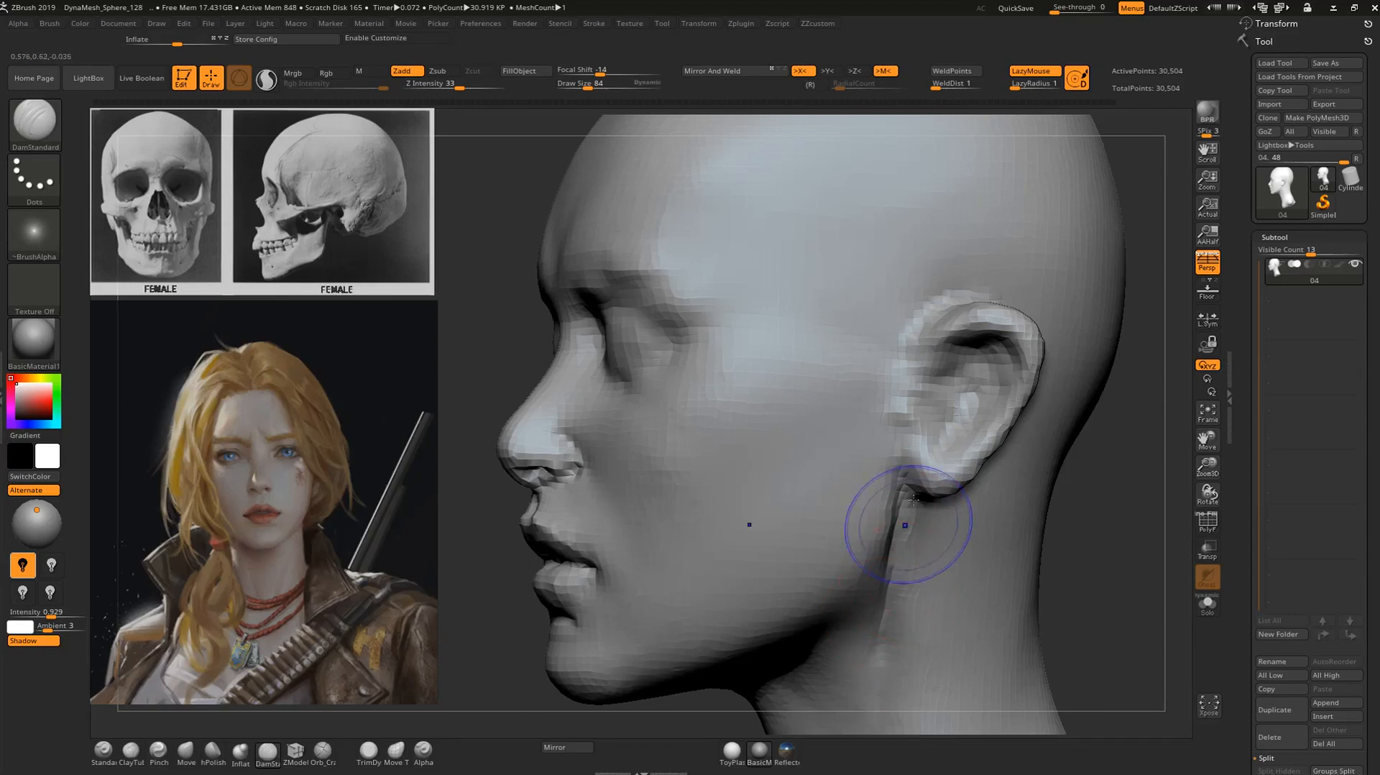
shift+drag(909, 521, 910, 559)
right_drag(889, 690, 1024, 681)
shift+drag(911, 488, 879, 575)
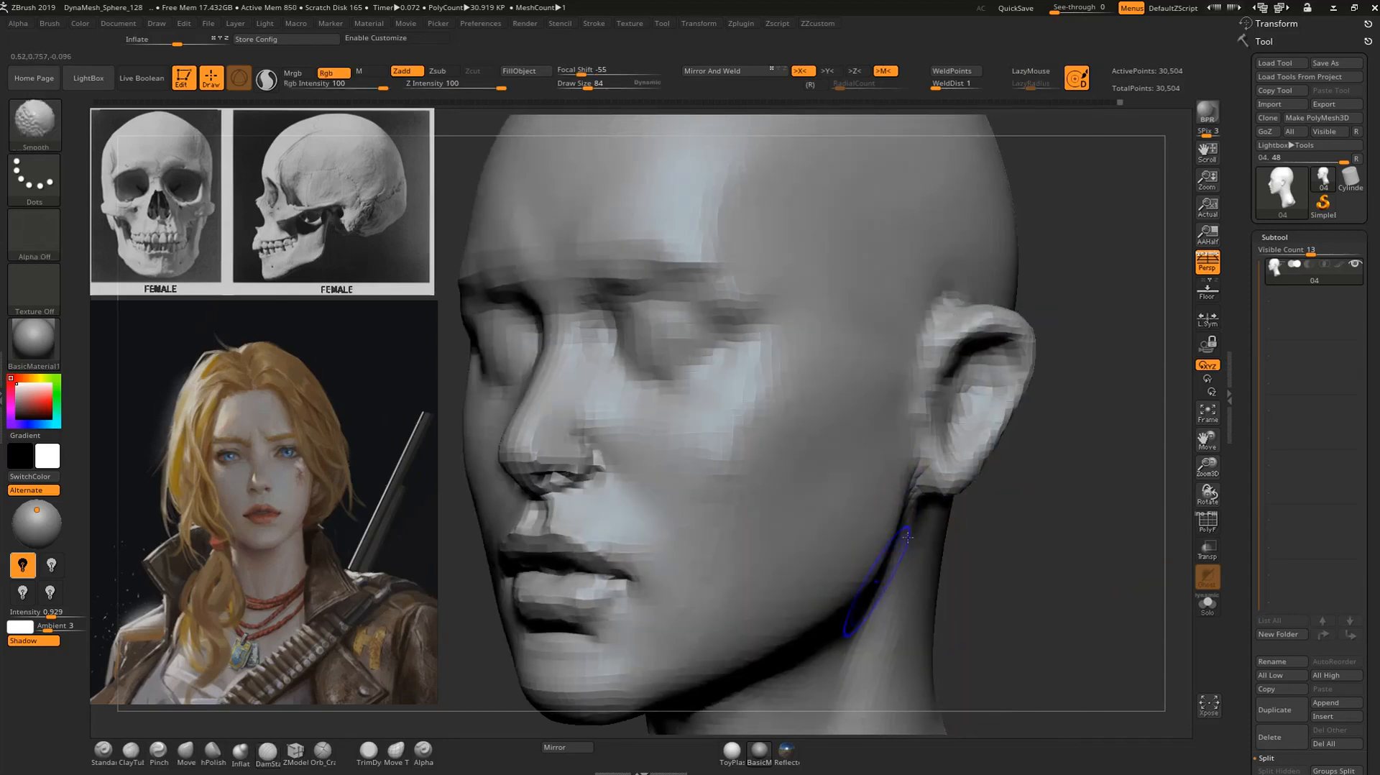
right_drag(1039, 508, 912, 503)
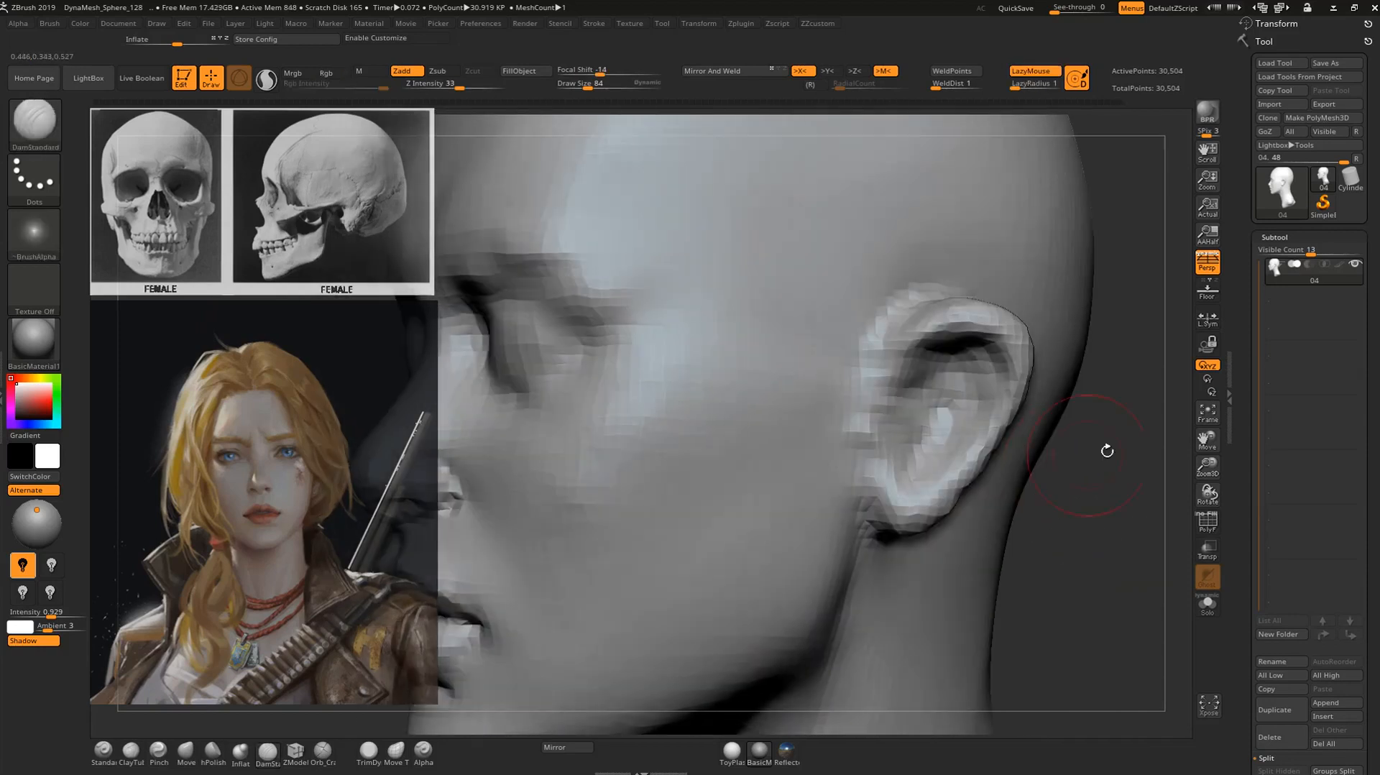
Define the front edge of the ear where it meets the head with the DamStandard brush at draw size 56.
drag(1091, 453, 1072, 446)
key(2)
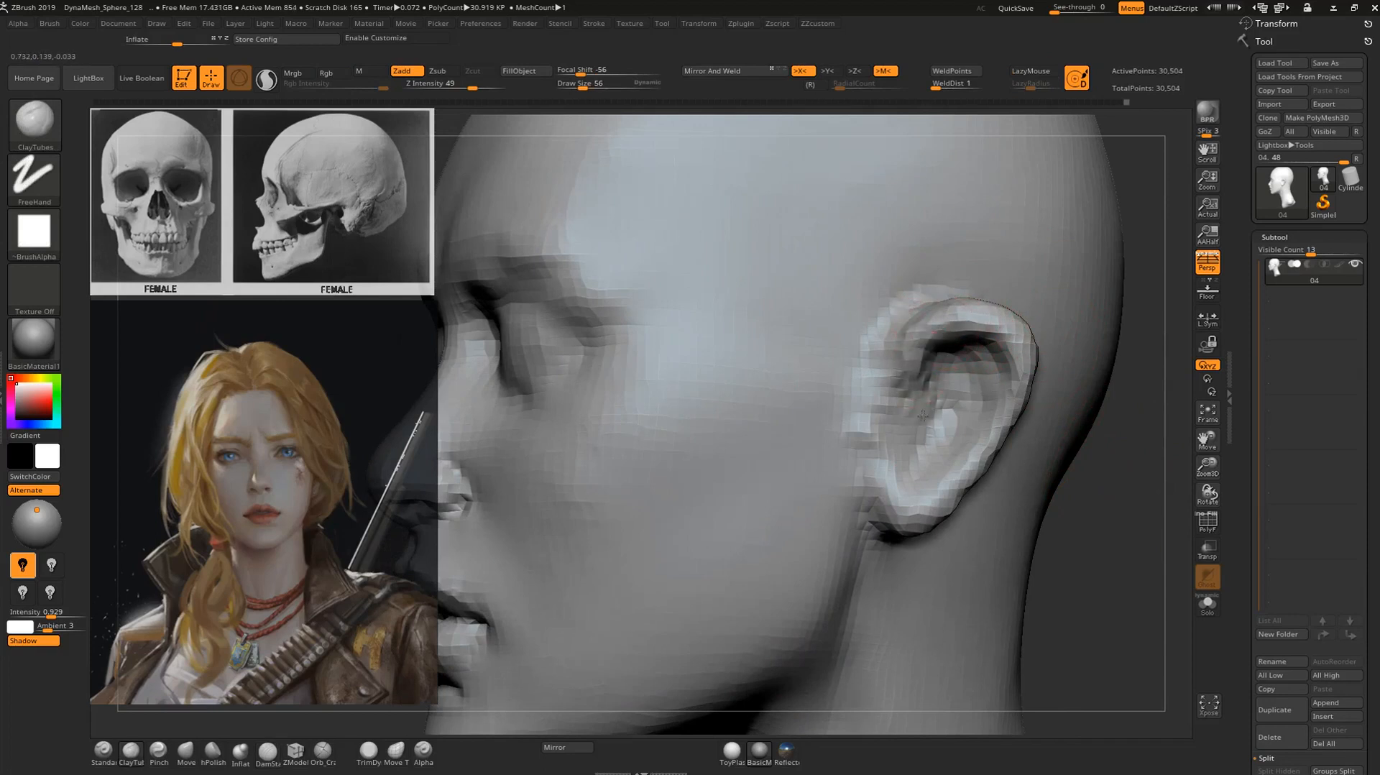
mouse_move(1125, 432)
mouse_down()
mouse_move(1056, 502)
mouse_move(1051, 456)
mouse_move(1024, 503)
mouse_up()
key(3)
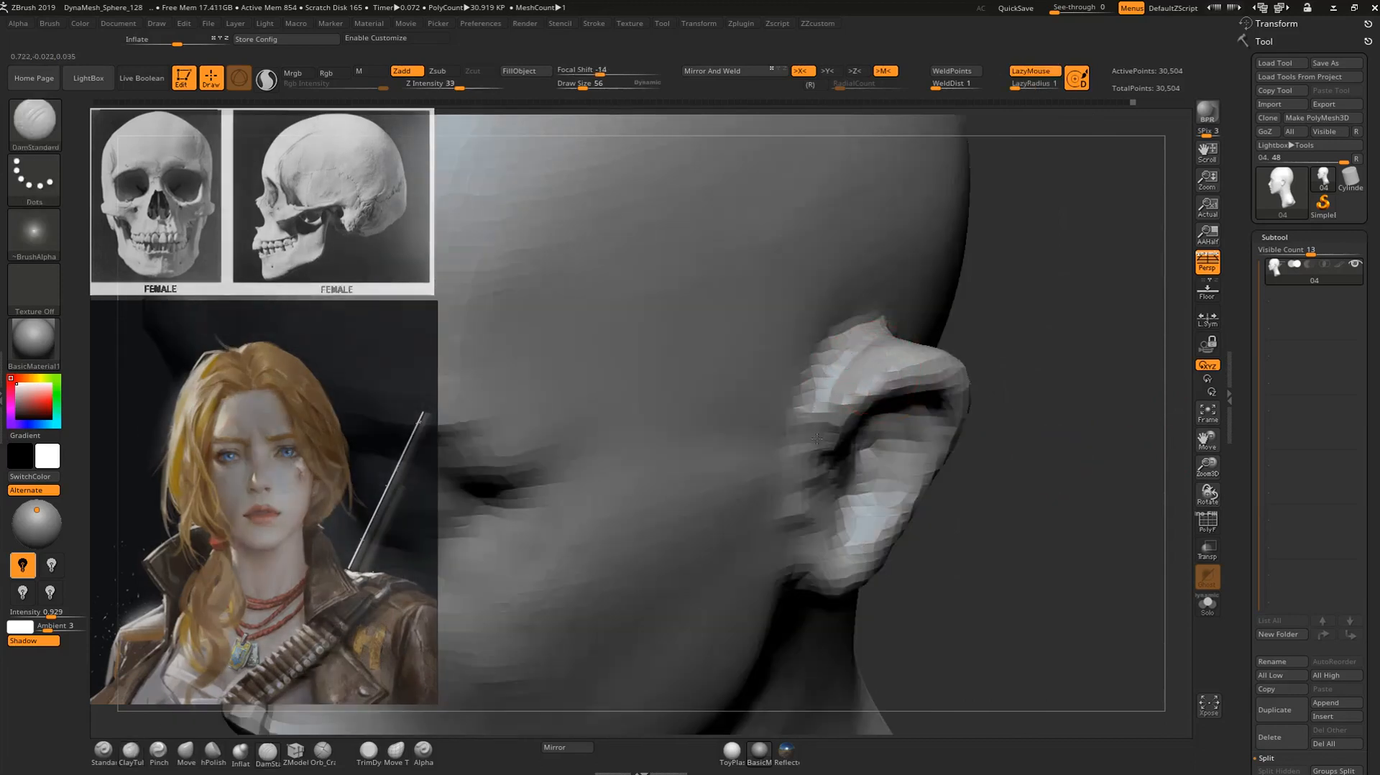
drag(817, 413, 835, 362)
drag(1068, 334, 902, 348)
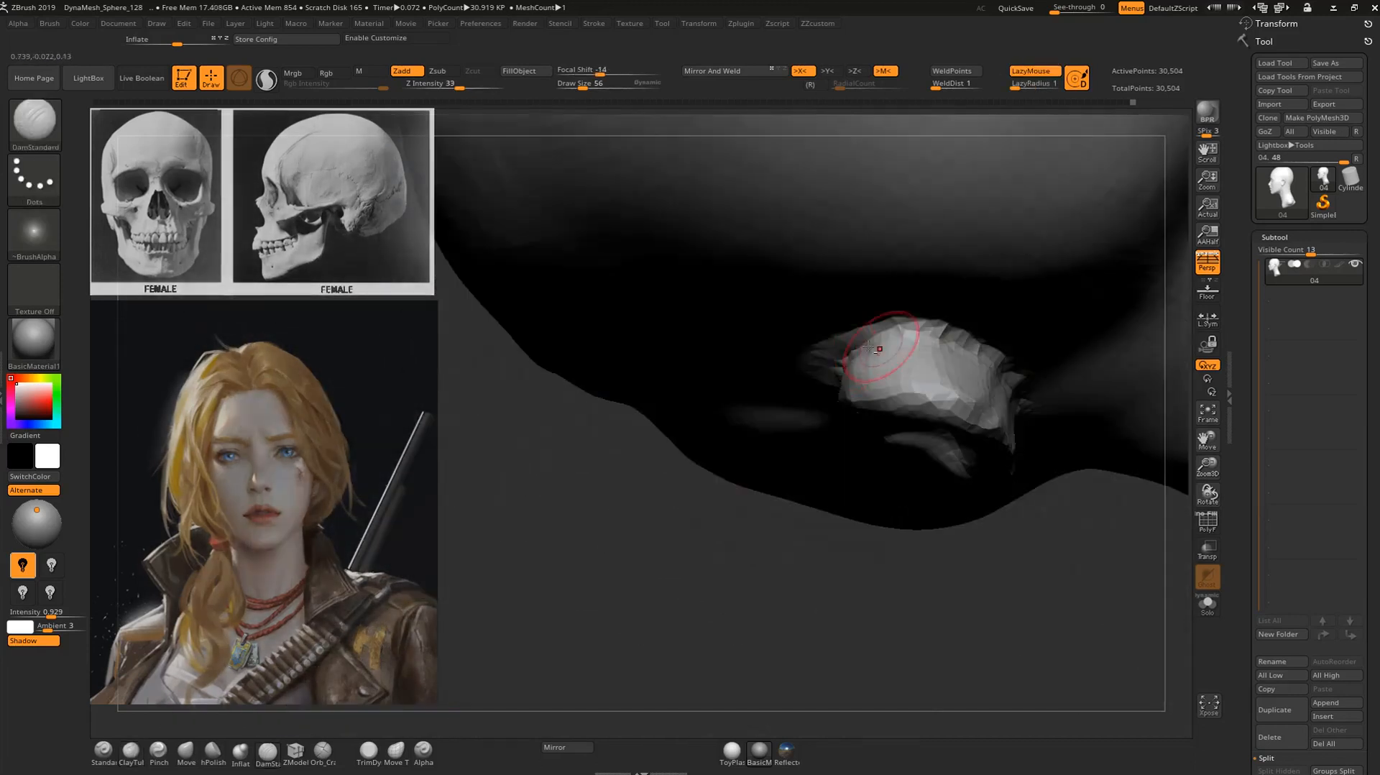
Build up the top and outer rim of the ear with the Standard brush and smooth the area behind it.
key(b)
key(s)
key(t)
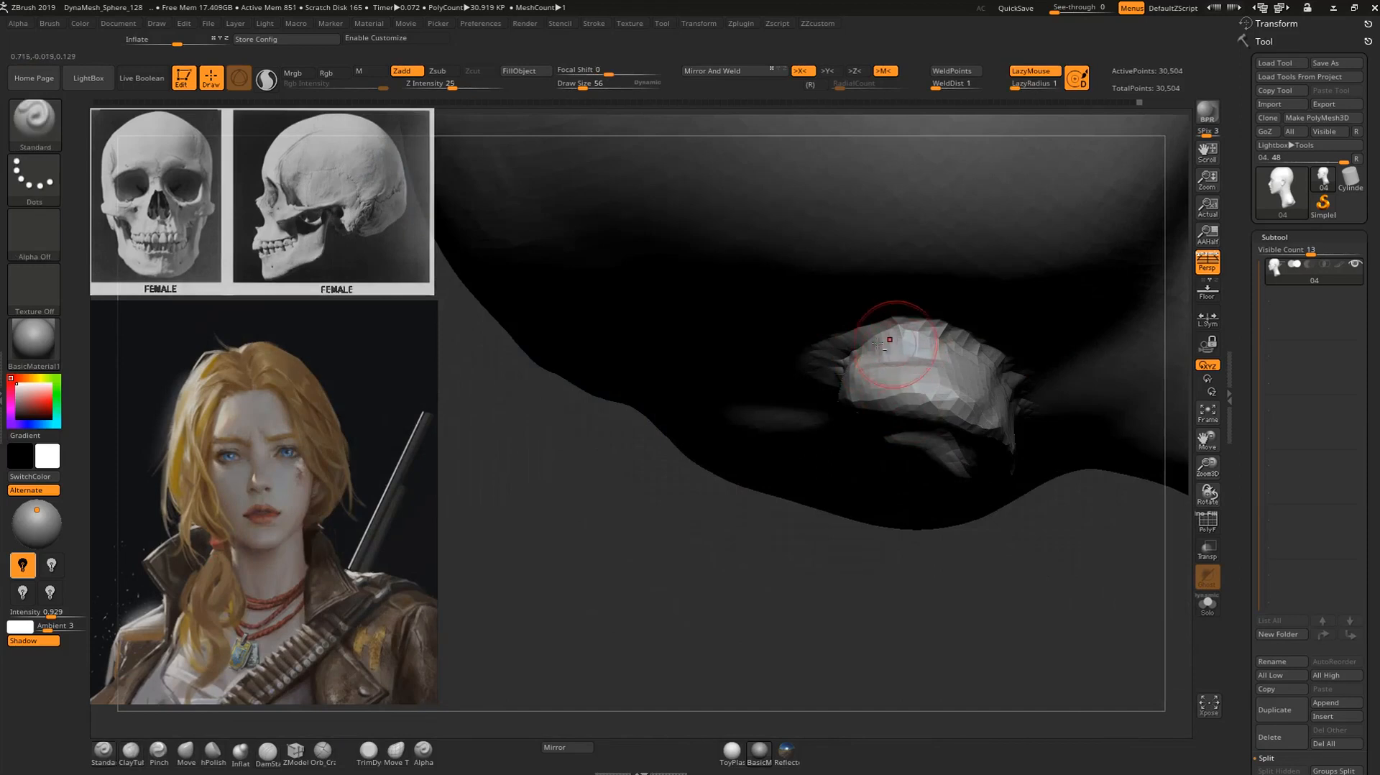
drag(931, 344, 939, 347)
drag(934, 563, 981, 327)
mouse_move(882, 389)
shift+mouse_down()
mouse_move(1077, 445)
mouse_move(875, 390)
shift+mouse_up()
shift+drag(964, 351, 1132, 434)
mouse_move(1053, 593)
mouse_down()
mouse_move(985, 600)
mouse_move(939, 462)
mouse_up()
drag(1013, 624, 970, 550)
shift+drag(1004, 483, 911, 446)
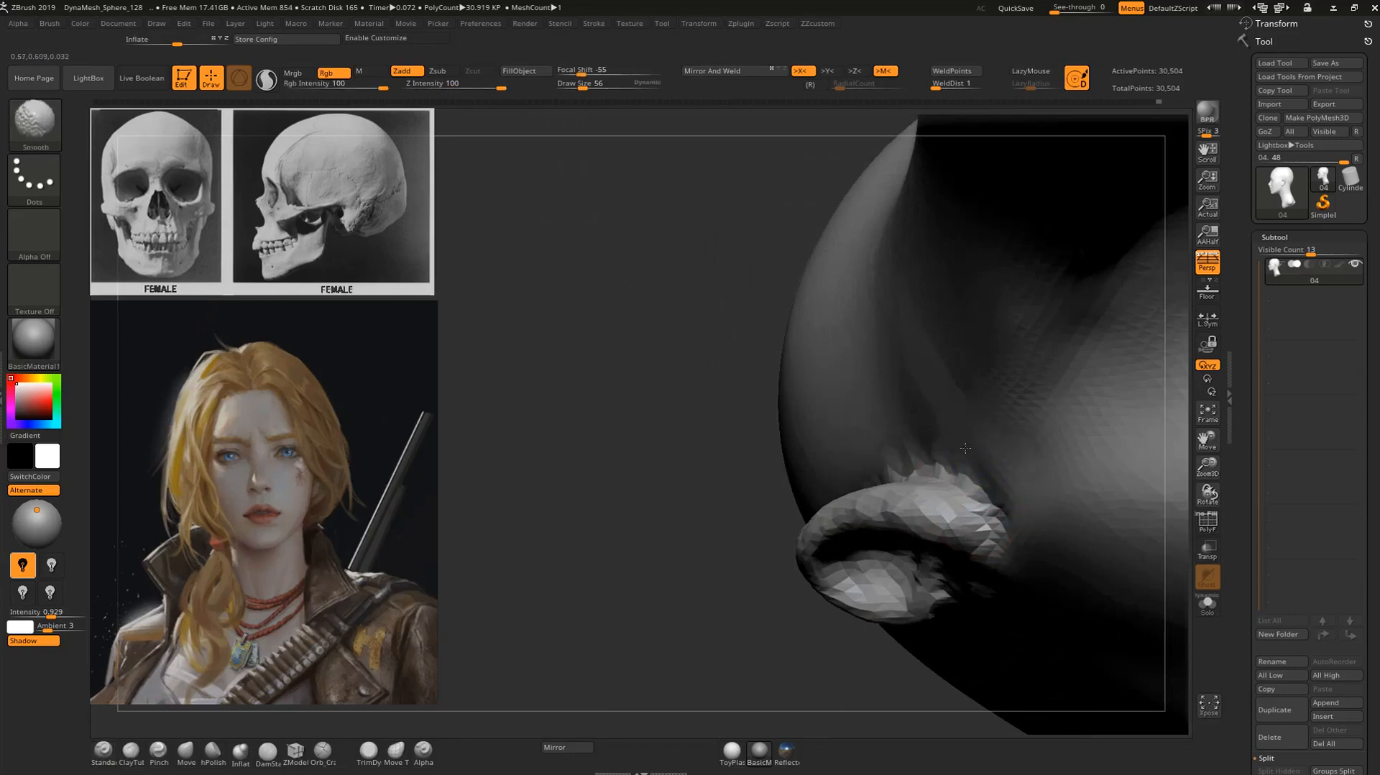
Refine the nape below the back of the skull with the Standard brush.
alt+drag(646, 661, 571, 510)
drag(571, 511, 725, 424)
shift+drag(1006, 425, 1039, 356)
drag(1118, 405, 1078, 467)
alt+drag(877, 324, 905, 353)
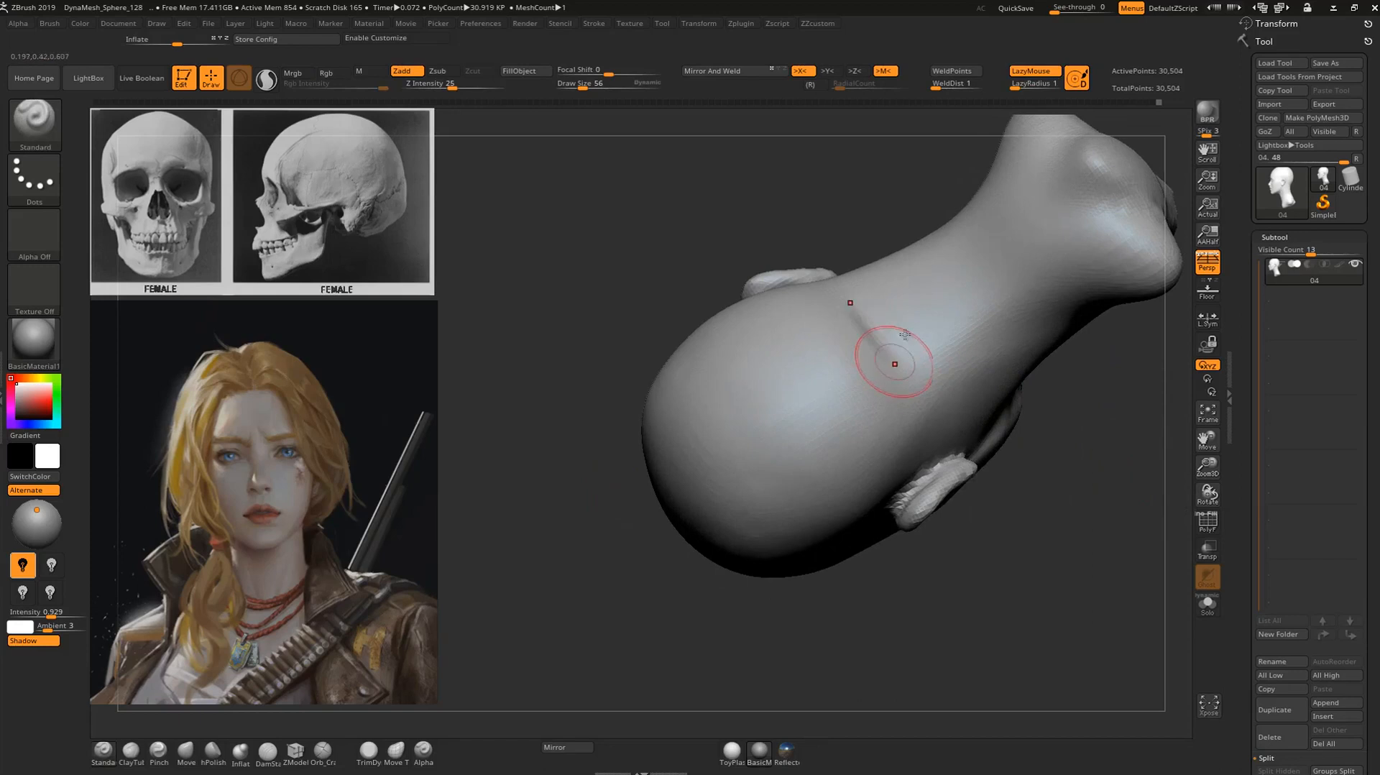
Carve the crease between the back of the ear and the skull with the DamStandard brush.
drag(1044, 492, 998, 384)
mouse_move(1111, 274)
mouse_down()
mouse_move(1063, 323)
mouse_move(1093, 352)
mouse_move(997, 371)
mouse_move(1004, 360)
mouse_up()
key(b)
key(d)
key(s)
mouse_move(1134, 297)
mouse_down()
mouse_move(1089, 327)
mouse_move(1051, 395)
mouse_up()
shift+drag(948, 468, 966, 457)
drag(1014, 515, 870, 537)
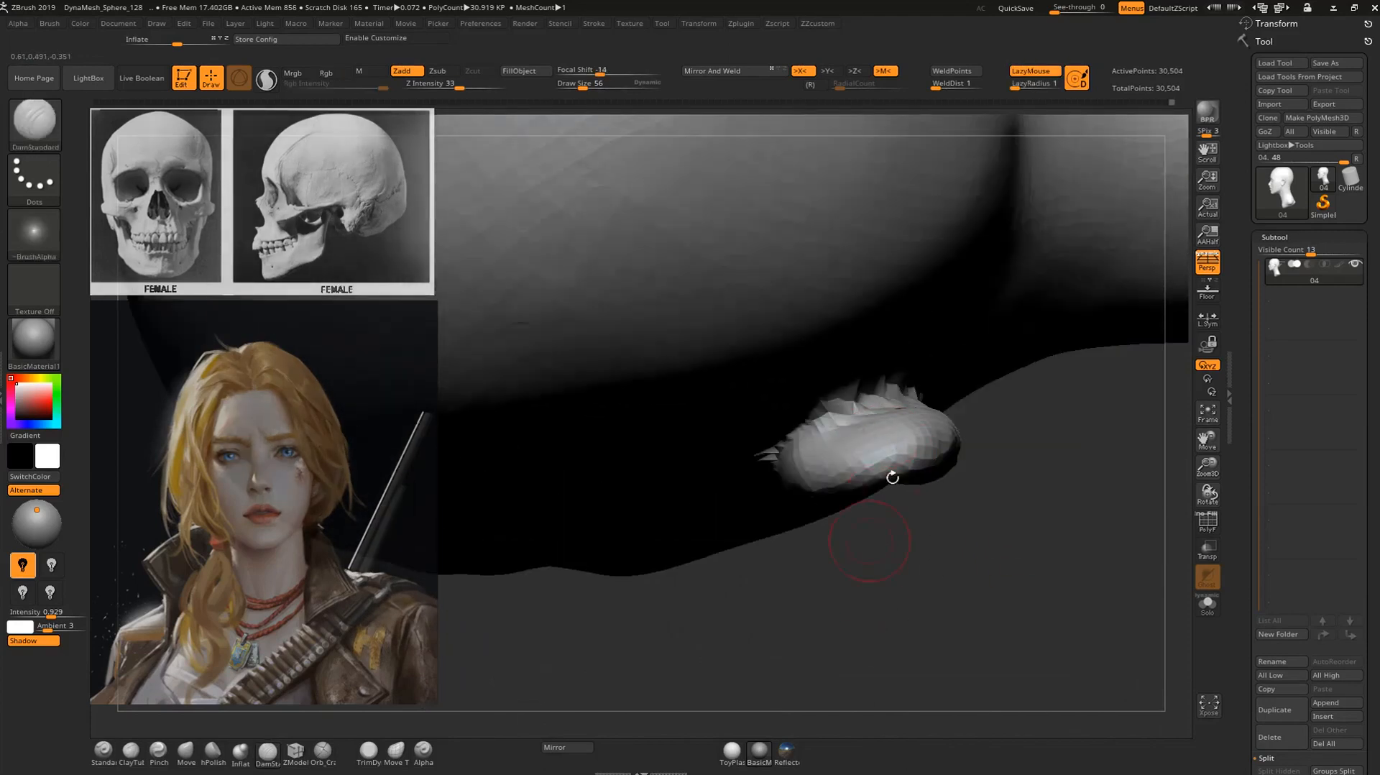
Thicken the back of the ear and its helix with the Standard brush at draw size 56.
key(b)
key(s)
key(t)
right_drag(810, 447, 873, 440)
right_drag(816, 503, 824, 434)
mouse_move(799, 462)
mouse_down()
mouse_move(799, 507)
mouse_move(817, 514)
mouse_move(835, 430)
mouse_move(881, 434)
mouse_move(865, 575)
mouse_move(872, 559)
mouse_up()
alt+drag(1100, 355, 1054, 280)
right_drag(1054, 280, 1078, 288)
Sculpt the first antihelix fold in the upper inner ear with the Standard brush.
mouse_move(846, 388)
right_down()
mouse_move(914, 331)
mouse_move(949, 327)
right_up()
drag(806, 395, 808, 450)
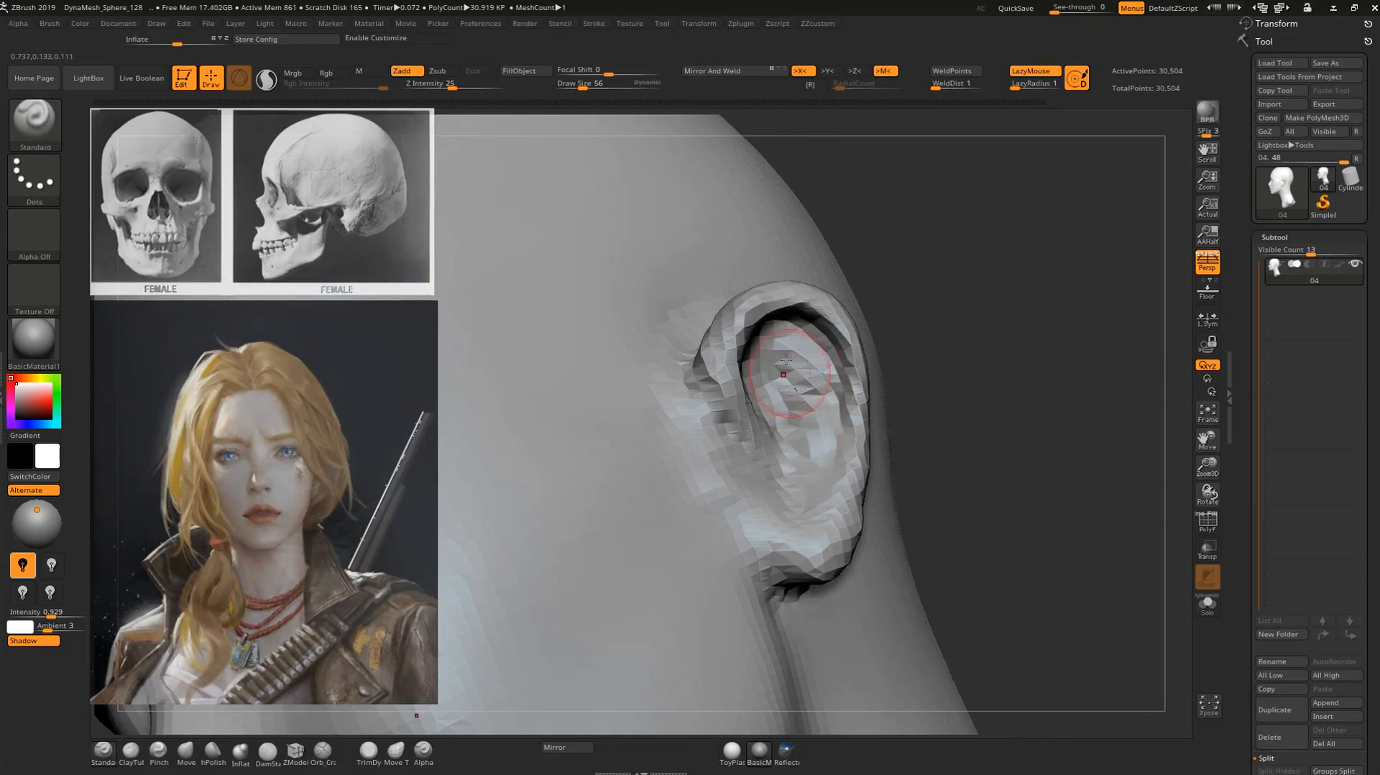
drag(803, 339, 793, 394)
drag(762, 340, 807, 417)
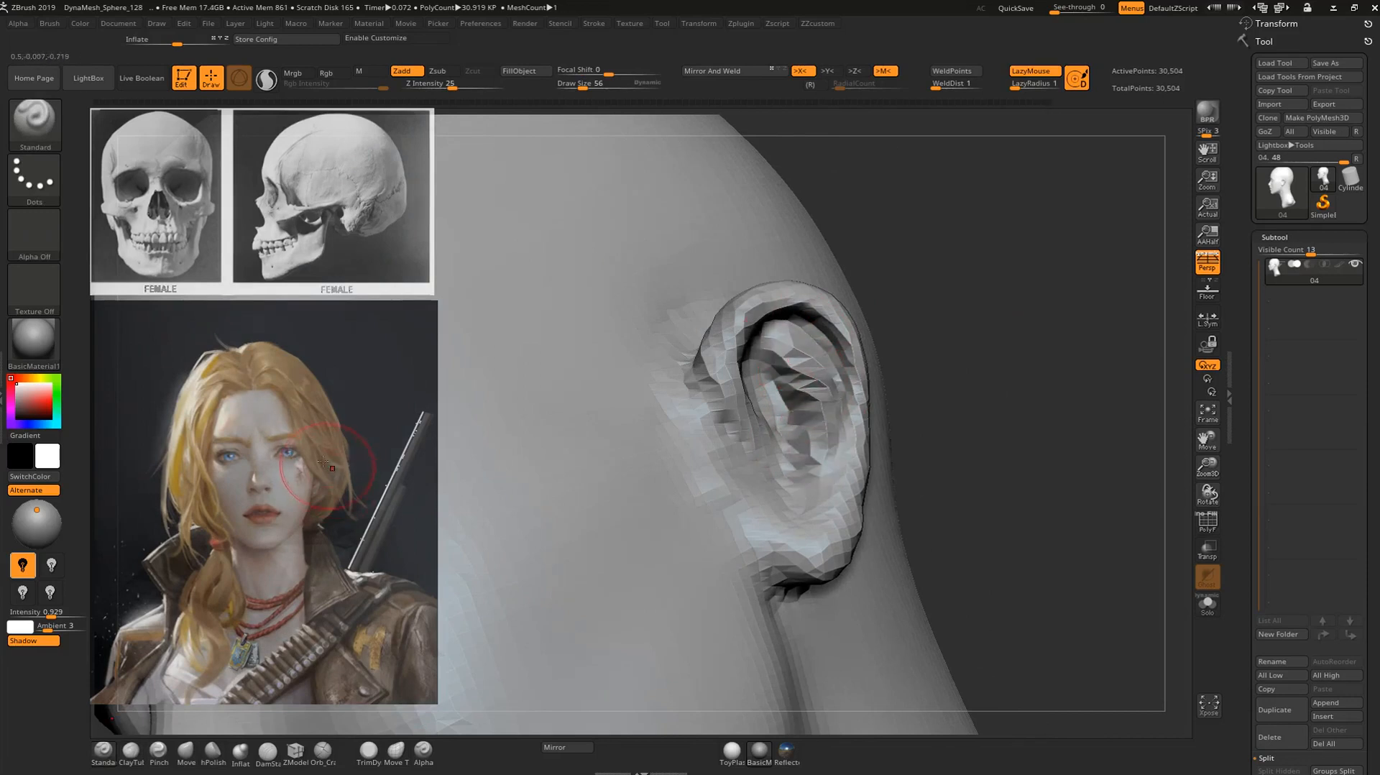
Reshape the ear's outer contour and inner folds with the Move brush at draw size 104.
drag(1023, 265, 1028, 430)
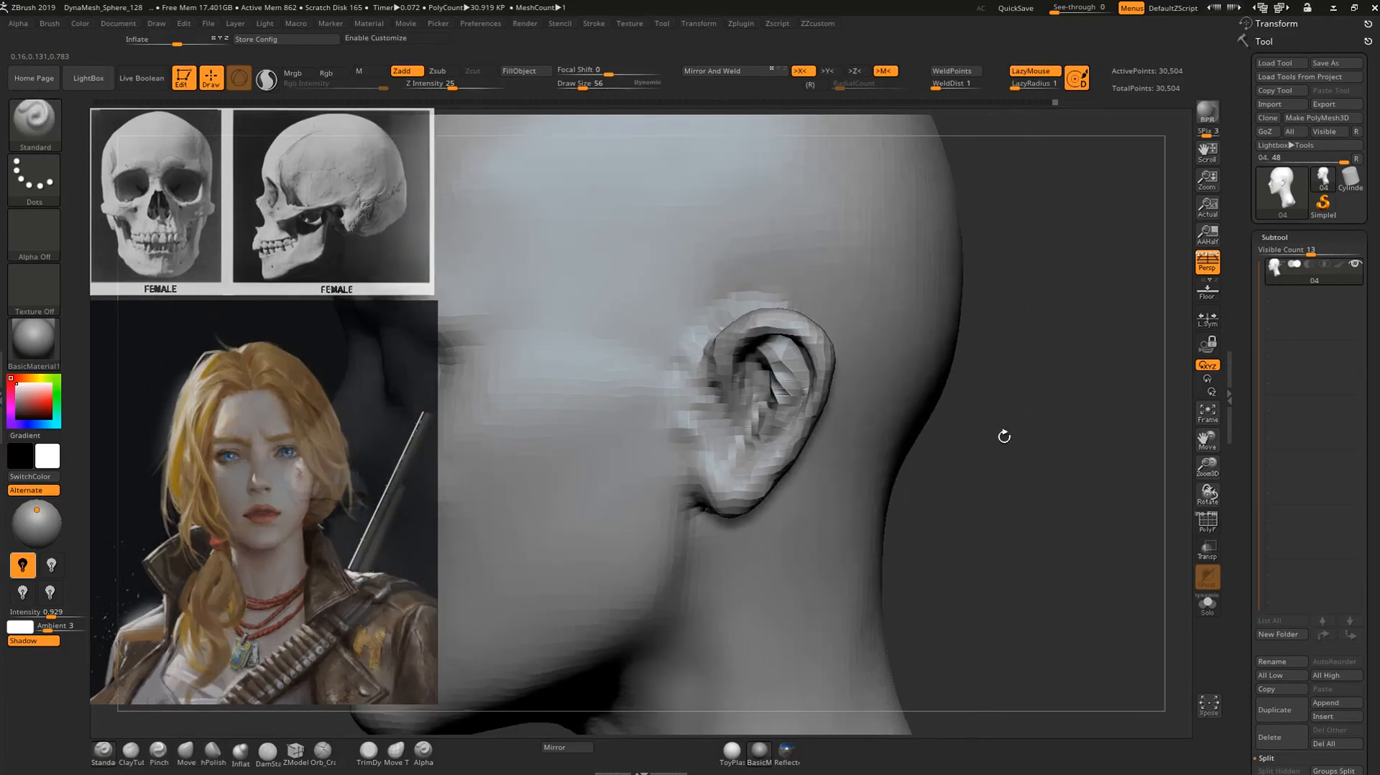
key(b)
key(m)
key(v)
mouse_move(815, 398)
mouse_down()
mouse_move(812, 443)
mouse_move(788, 476)
mouse_up()
drag(1007, 432, 967, 429)
drag(731, 370, 740, 373)
Build up the antihelix ridge and the hollow beneath the helix with the Standard brush at draw size 60.
alt+drag(965, 360, 983, 478)
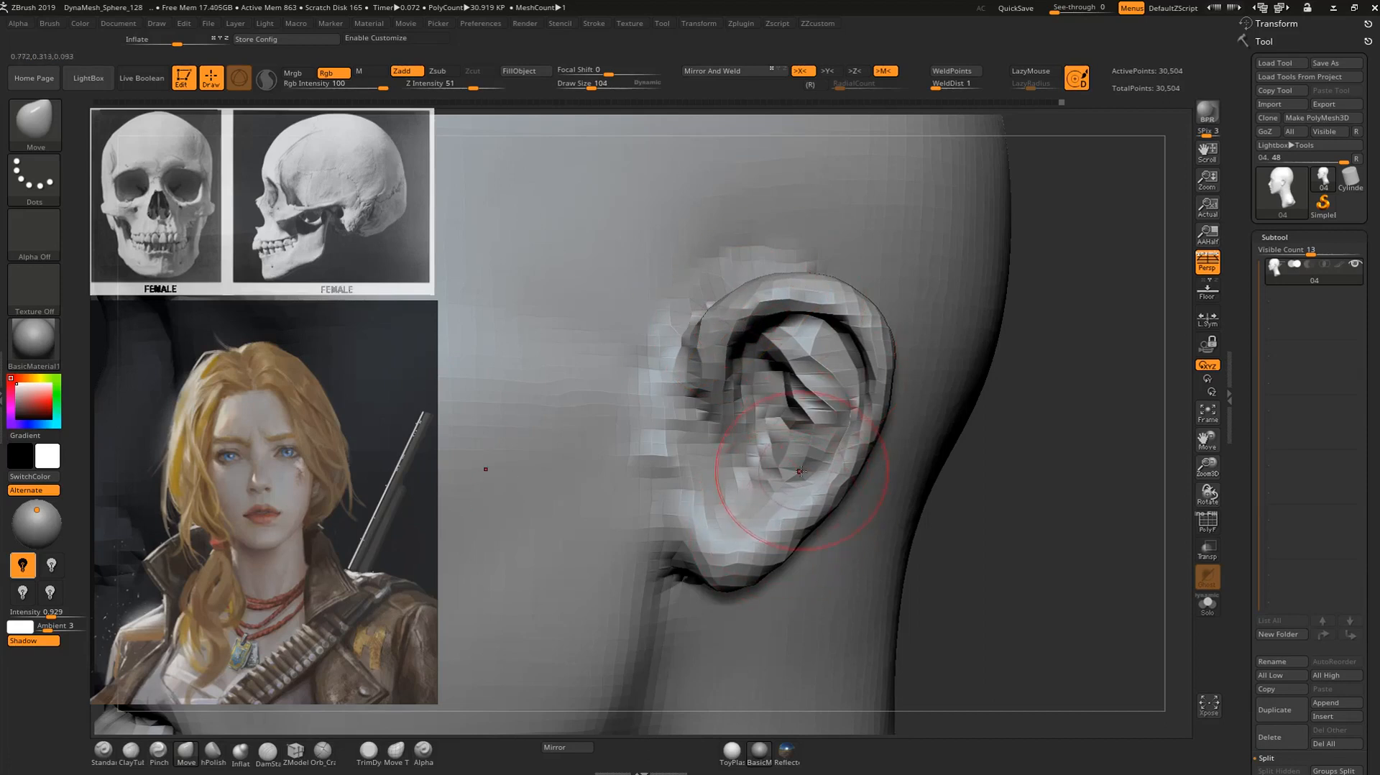
key(b)
key(s)
key(t)
mouse_move(816, 423)
alt+mouse_down()
mouse_move(788, 474)
mouse_move(758, 483)
mouse_move(743, 529)
alt+mouse_up()
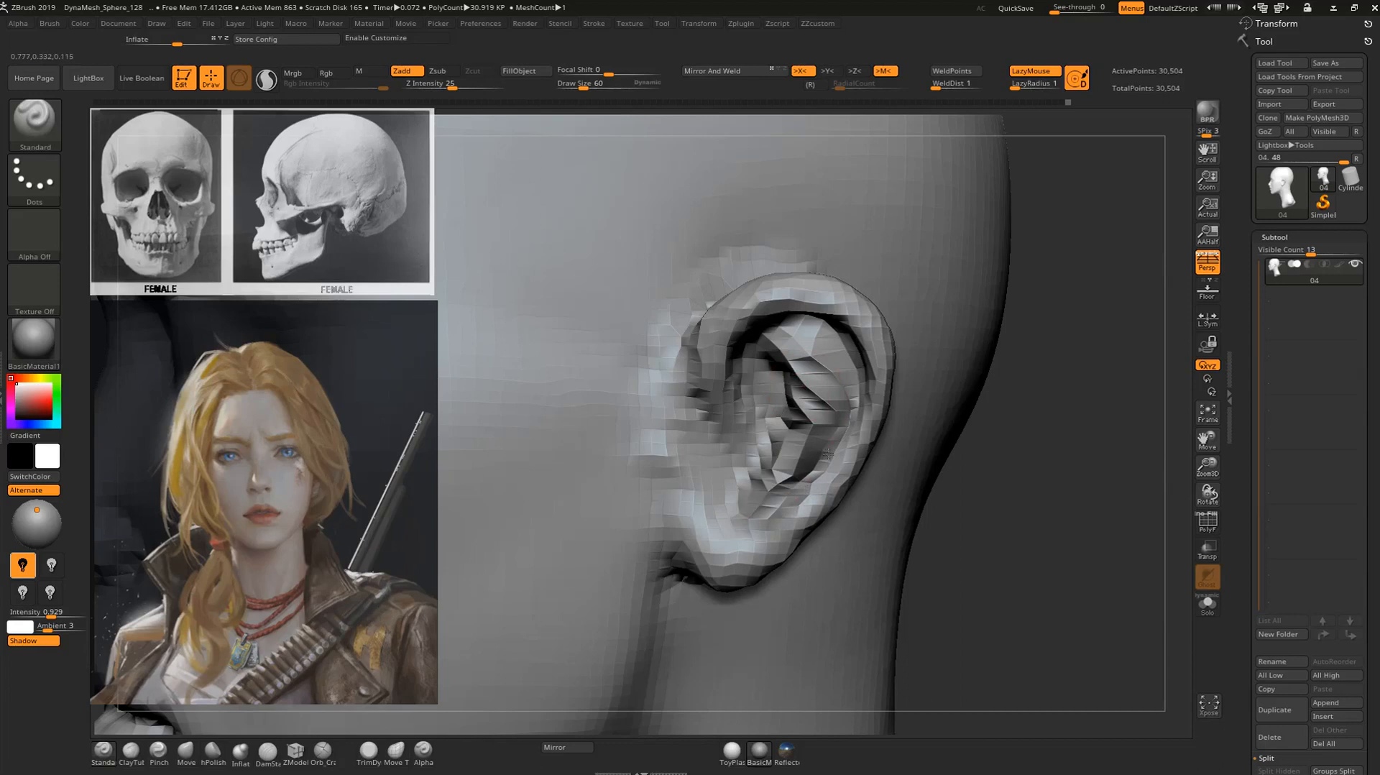
drag(1041, 274, 1039, 194)
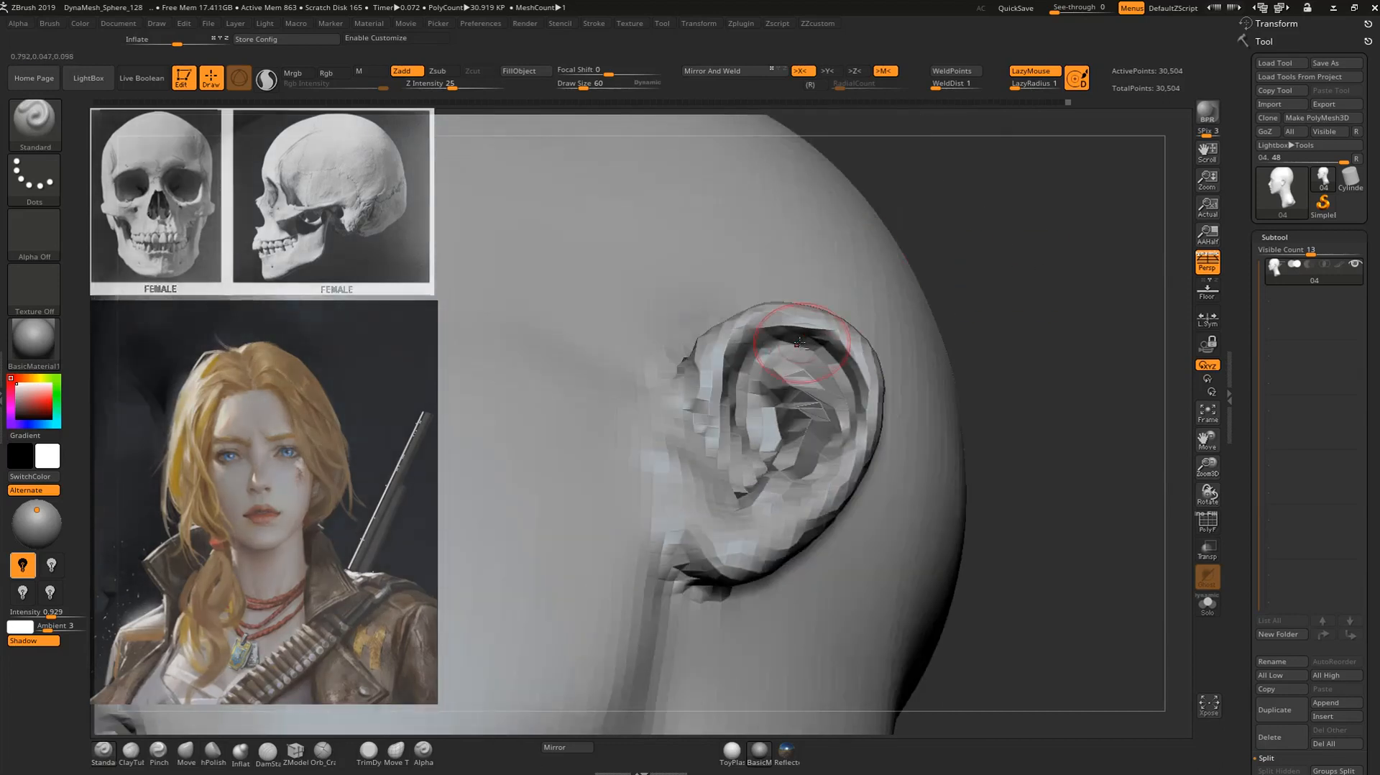
mouse_move(759, 346)
mouse_down()
mouse_move(783, 342)
mouse_move(856, 383)
mouse_up()
drag(981, 308, 988, 391)
mouse_move(741, 378)
mouse_down()
mouse_move(789, 418)
mouse_move(784, 374)
mouse_move(767, 369)
mouse_move(821, 399)
mouse_up()
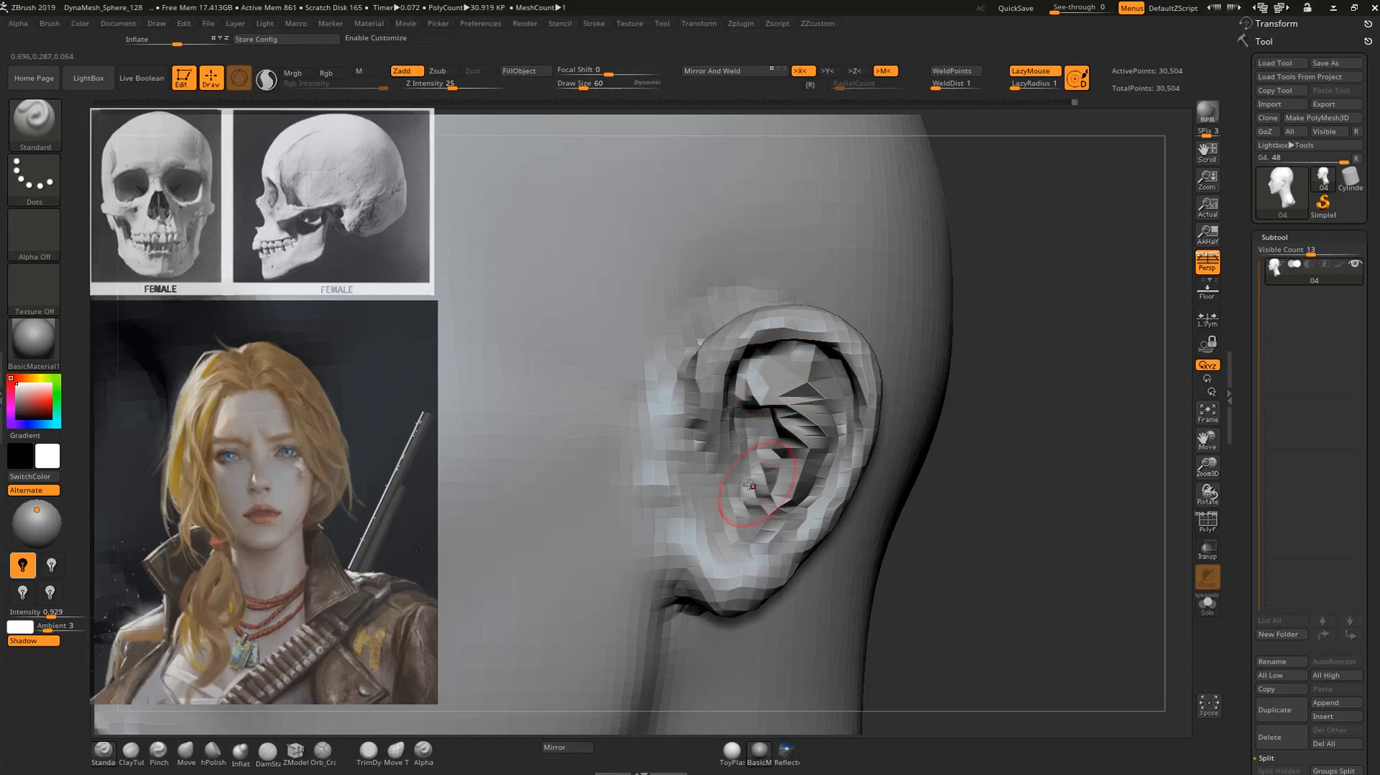
Sculpt the front of the earlobe and its attachment to the jaw with the Standard brush.
mouse_move(711, 483)
mouse_down()
mouse_move(699, 468)
mouse_move(729, 528)
mouse_move(757, 549)
mouse_move(698, 601)
mouse_move(734, 612)
mouse_move(701, 631)
mouse_up()
shift+drag(682, 575, 712, 611)
shift+drag(740, 553, 651, 582)
Form the tragus at the front of the ear opening with the Move brush.
mouse_move(1010, 489)
mouse_down()
mouse_move(1085, 490)
mouse_move(941, 471)
mouse_up()
key(b)
key(m)
key(v)
mouse_move(727, 458)
mouse_down()
mouse_move(731, 393)
mouse_move(683, 332)
mouse_move(683, 381)
mouse_up()
Deepen the ear's concha behind the tragus with the DamStandard brush.
key(b)
key(d)
key(s)
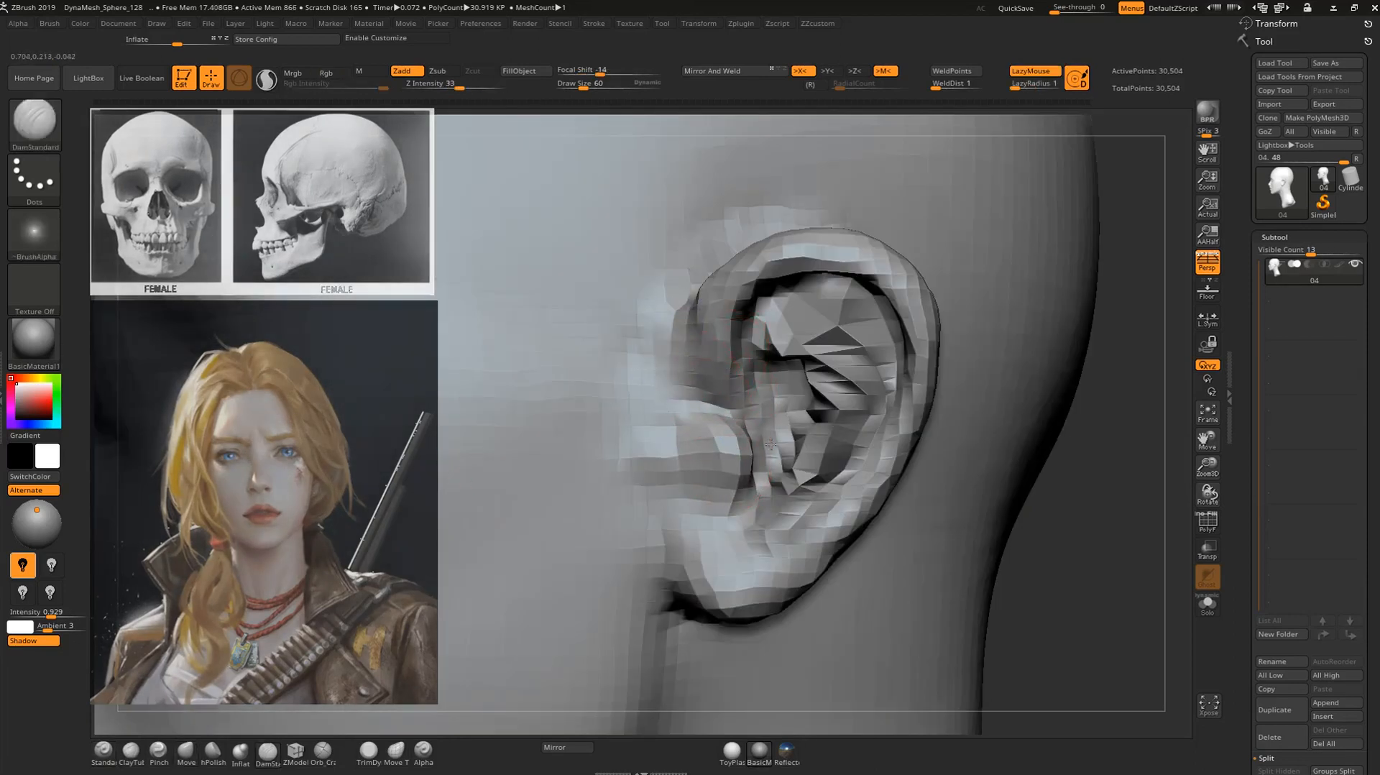
mouse_move(773, 397)
mouse_down()
mouse_move(784, 422)
mouse_move(750, 512)
mouse_move(773, 507)
mouse_move(758, 540)
mouse_up()
Adjust the earlobe's shape and position with the Move brush at draw size 60.
alt+drag(1048, 509, 862, 512)
key(b)
key(m)
key(v)
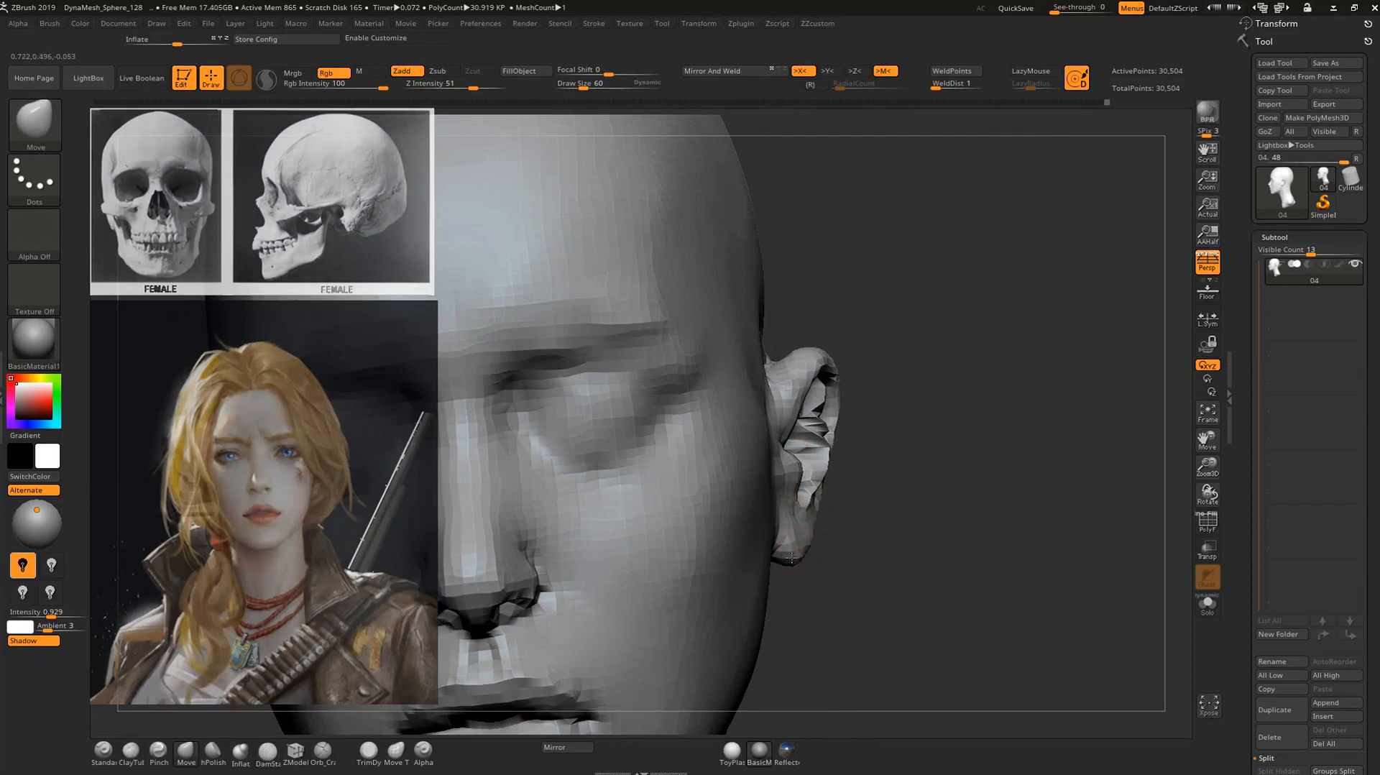
drag(808, 554, 668, 575)
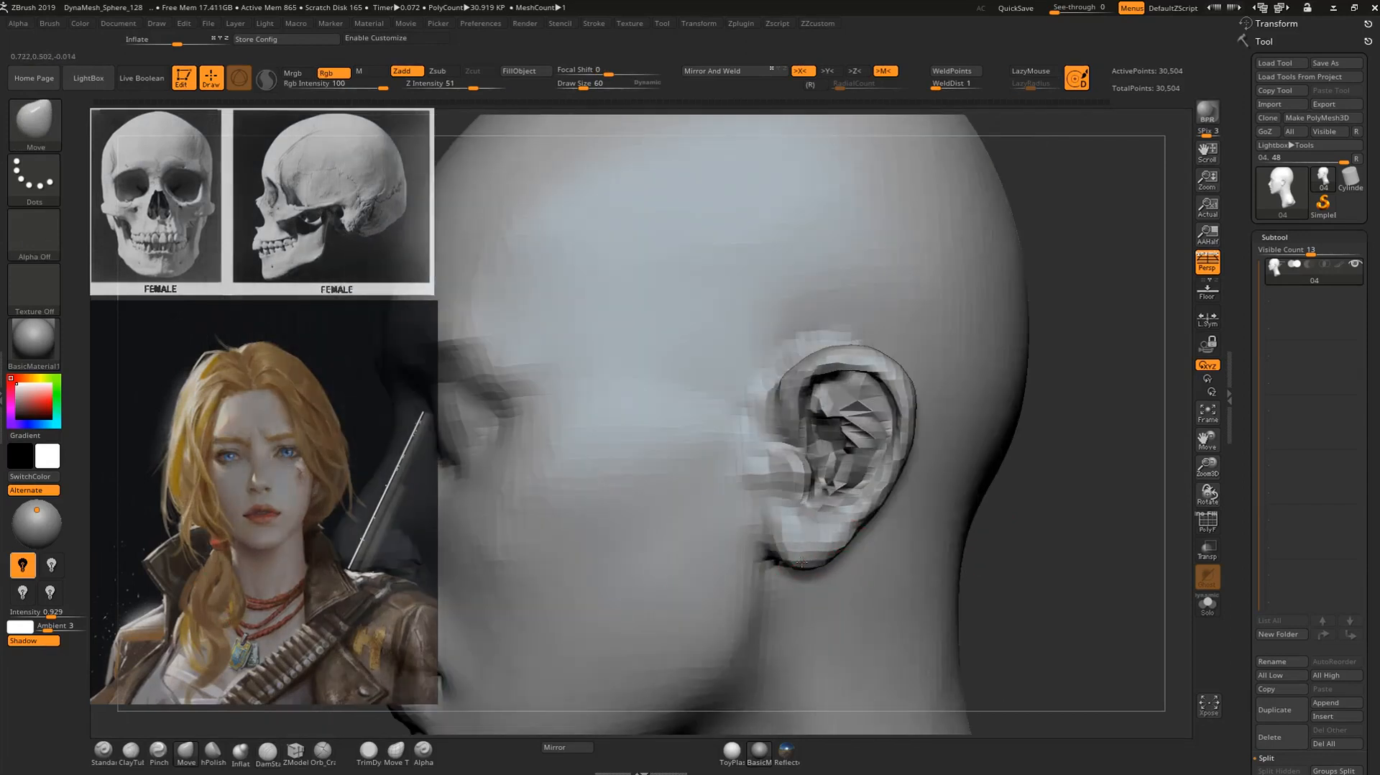
Refine the crease around the back of the upper ear with the DamStandard brush and smooth it.
mouse_move(1130, 498)
mouse_down()
mouse_move(1102, 498)
mouse_move(1096, 521)
mouse_move(1080, 521)
mouse_move(1078, 483)
mouse_move(1064, 503)
mouse_up()
key(b)
key(d)
key(s)
drag(1032, 397, 1024, 442)
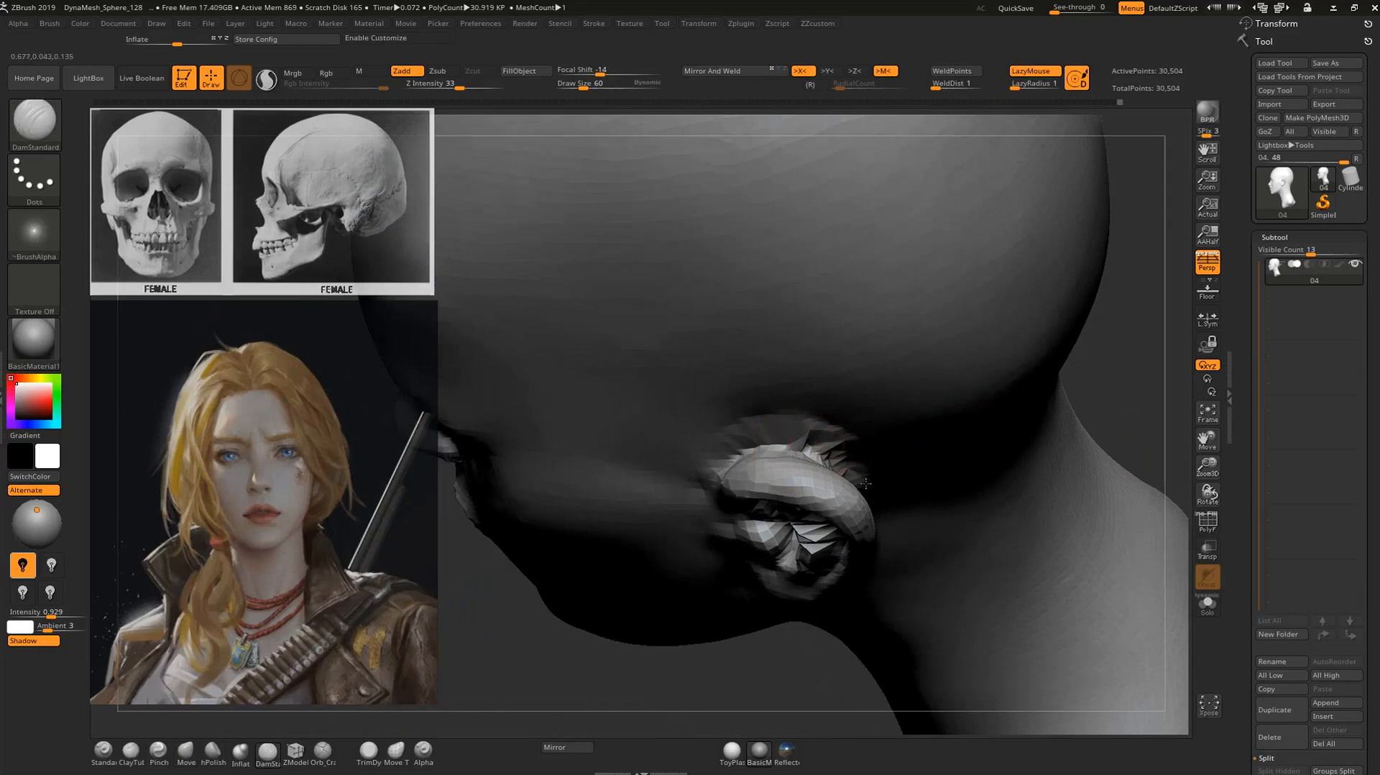
key(shift)
alt+drag(1118, 356, 1013, 324)
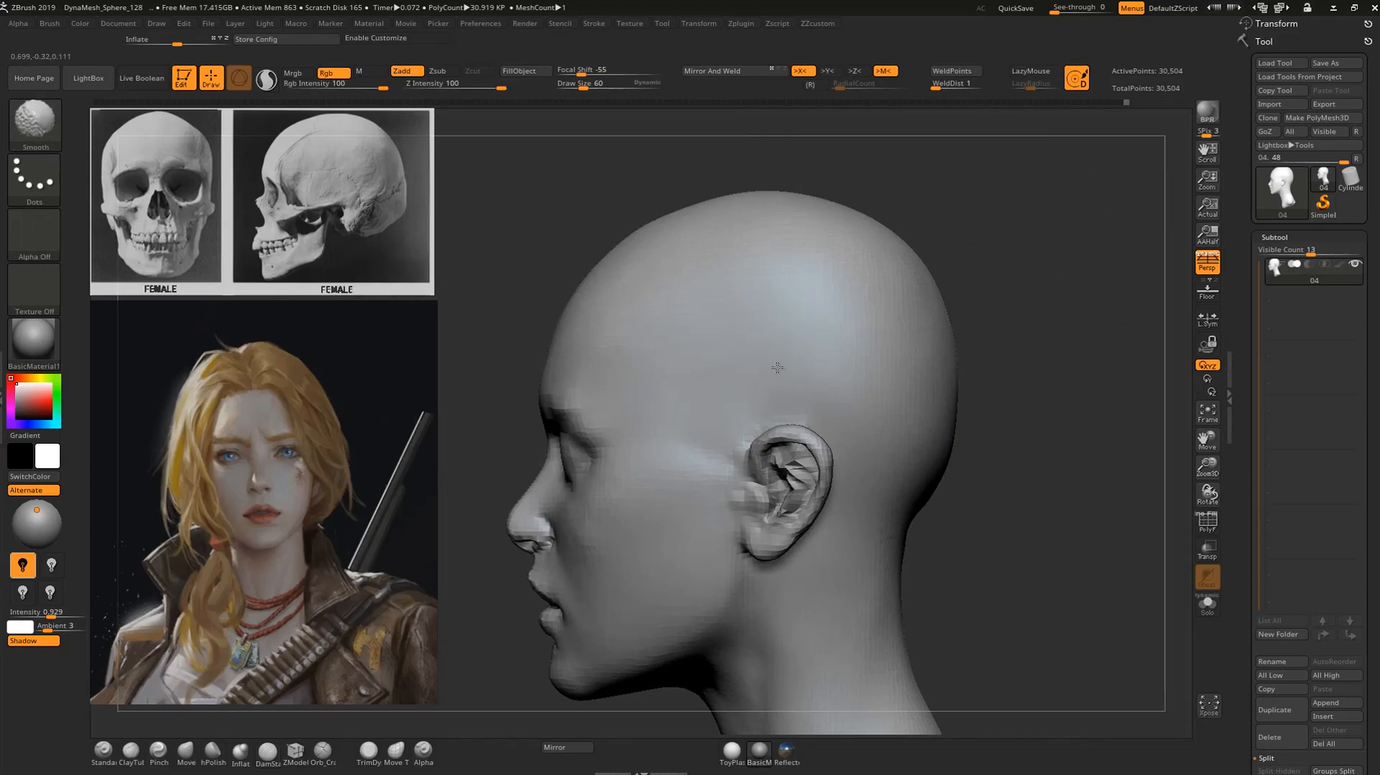
Build up the tip of the nose with the ClayTubes brush.
alt+drag(1010, 328, 1040, 323)
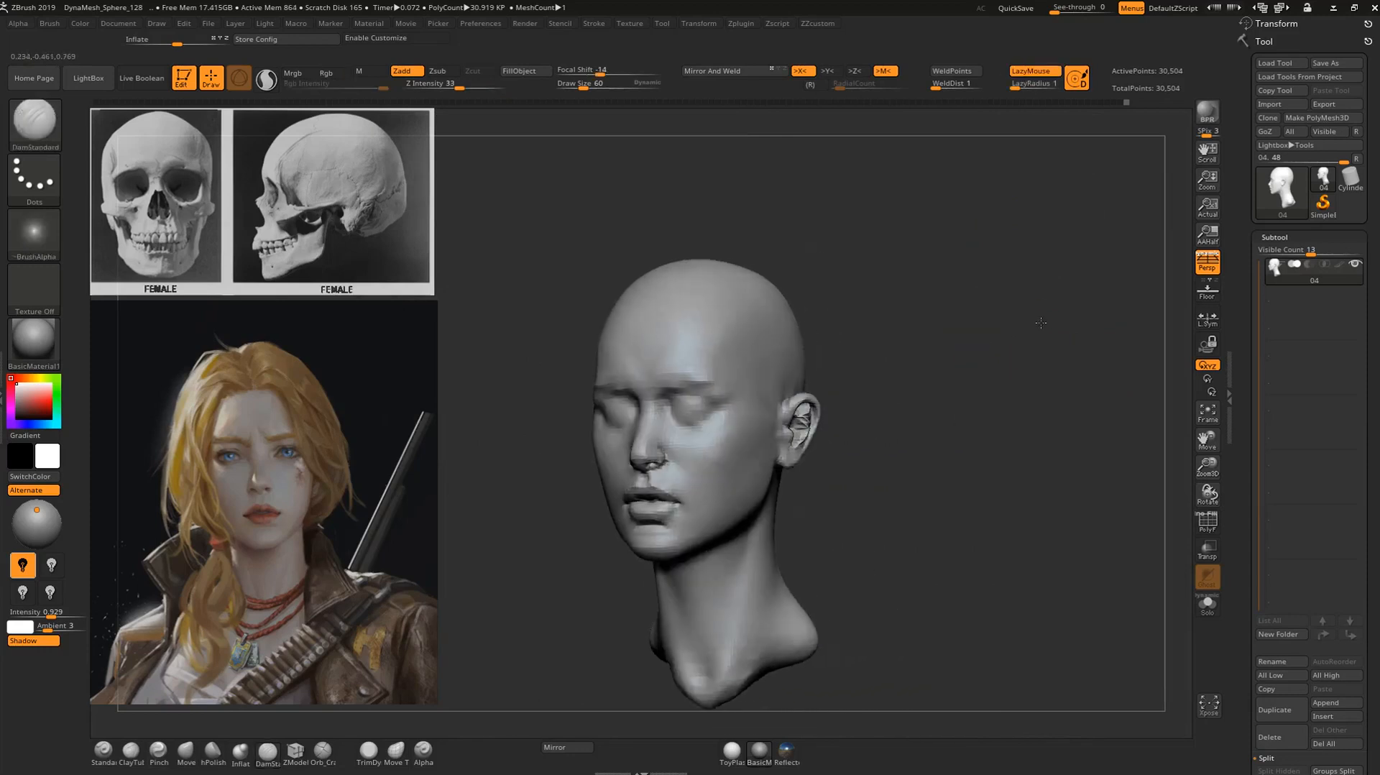
alt+drag(920, 335, 1006, 365)
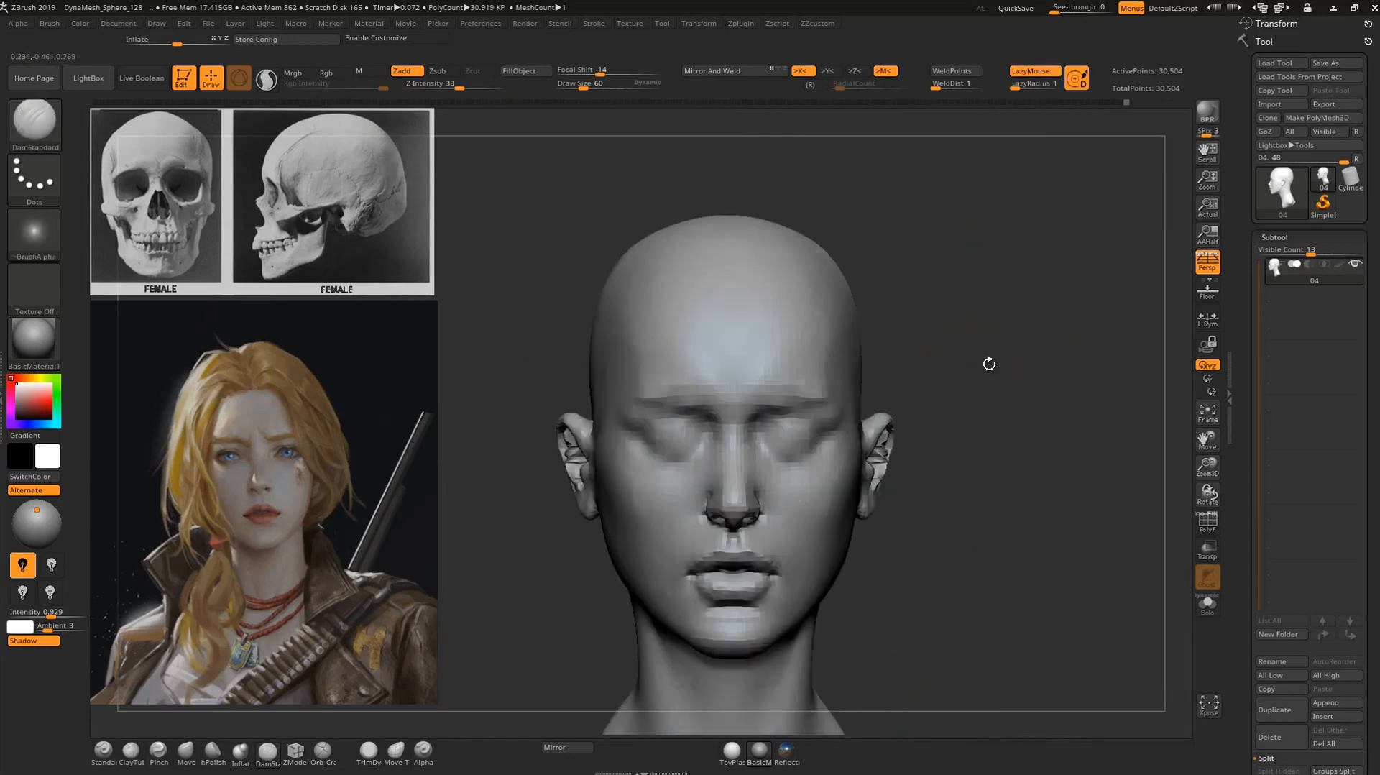
mouse_move(988, 452)
alt+mouse_down()
mouse_move(1038, 393)
mouse_move(1121, 361)
alt+mouse_up()
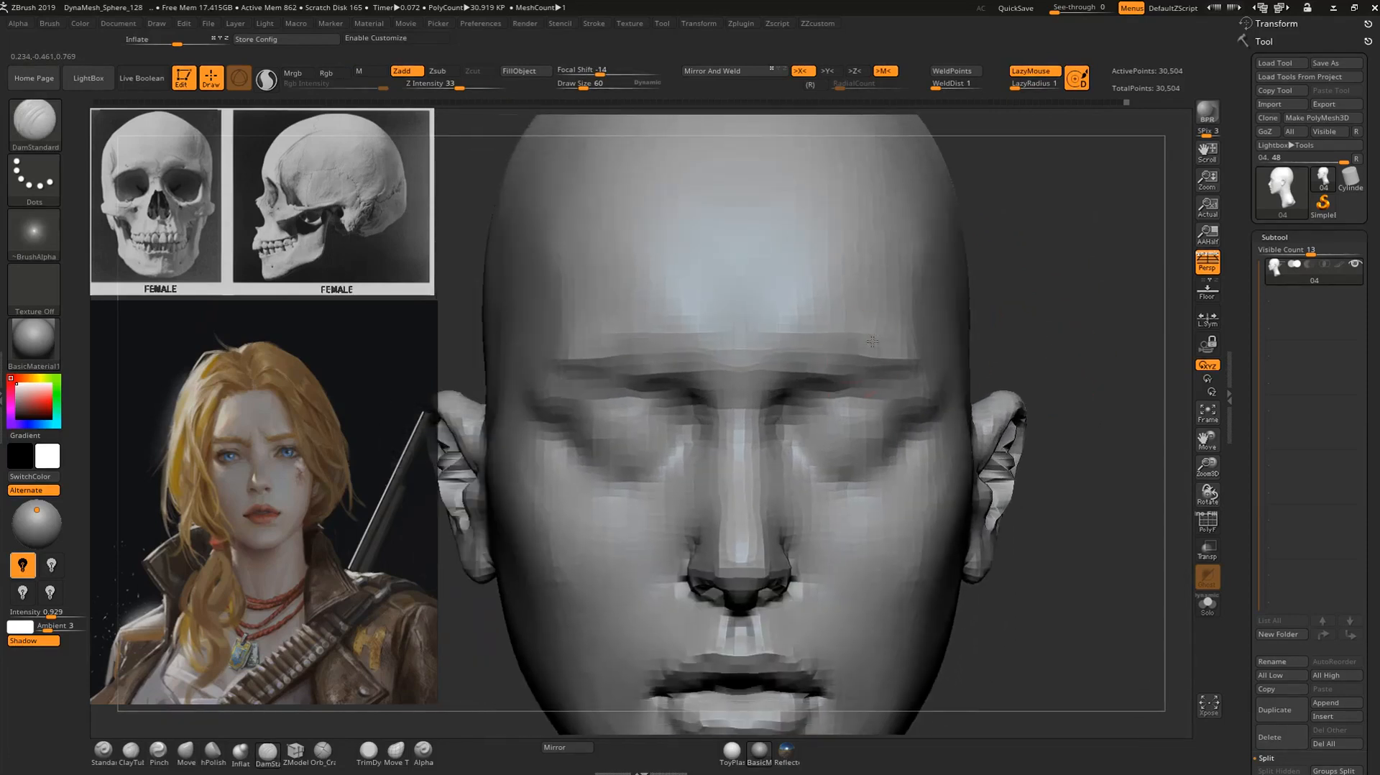
alt+drag(1066, 313, 1078, 280)
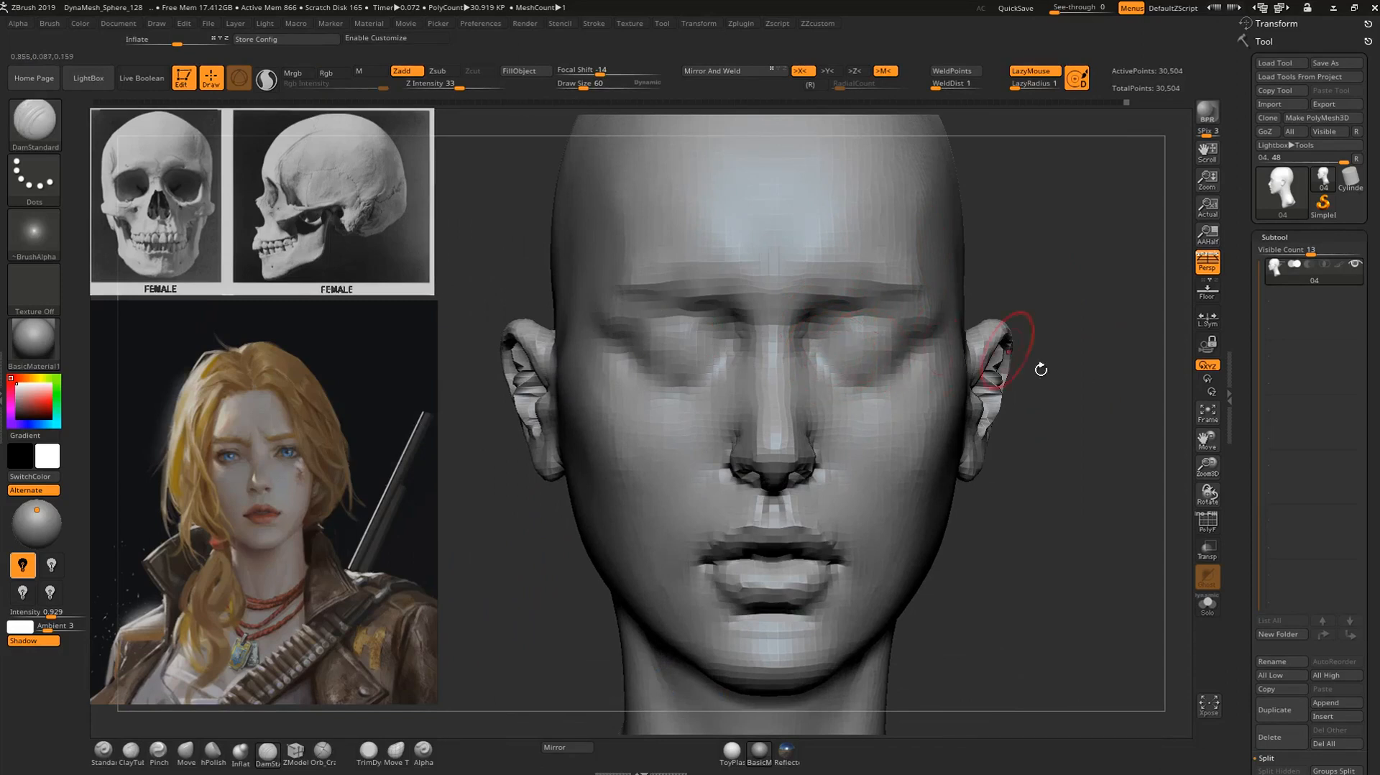
alt+drag(1056, 485, 727, 478)
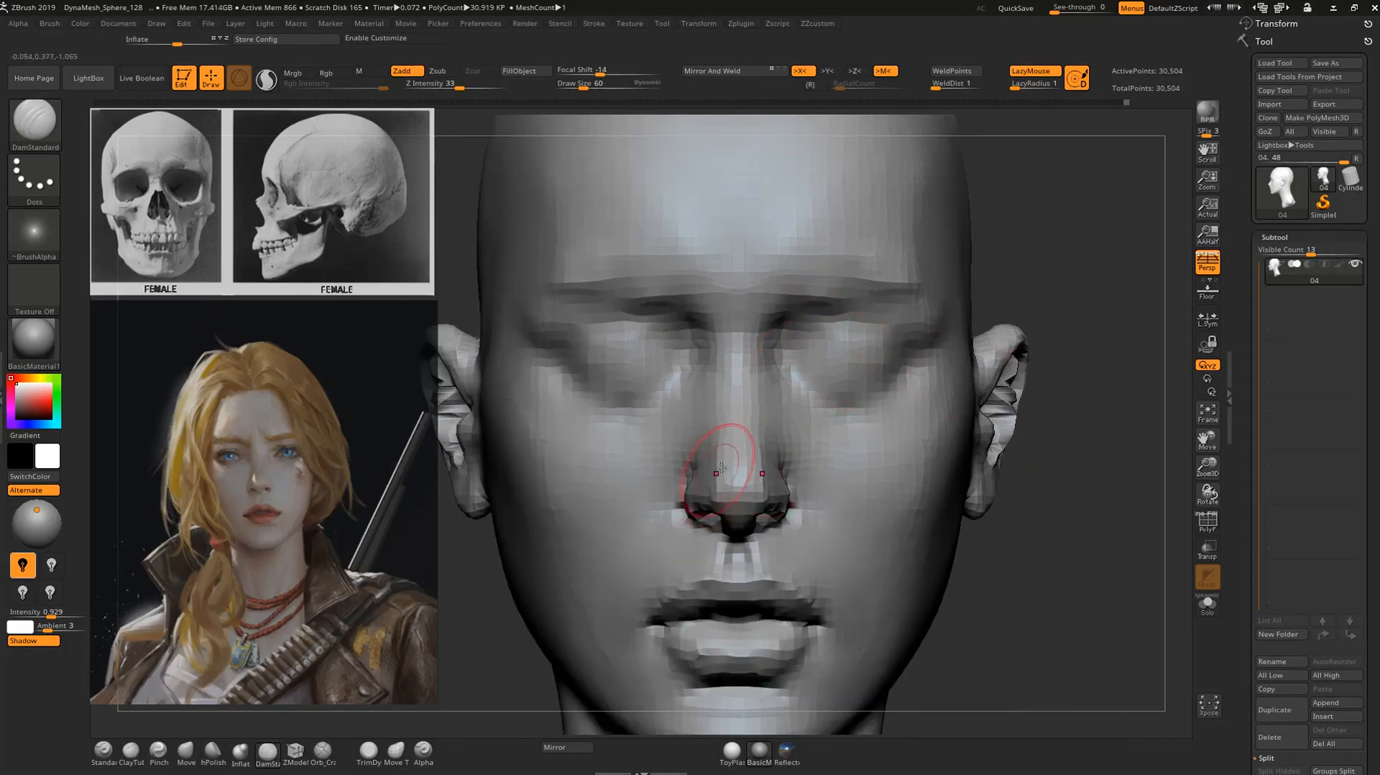
key(b)
key(c)
key(t)
shift+drag(722, 447, 718, 461)
Refine the nose profile just above the tip with the Move brush at draw size 60.
drag(1032, 456, 1094, 450)
mouse_move(876, 472)
mouse_down()
mouse_move(1024, 433)
mouse_move(1050, 467)
mouse_move(1006, 472)
mouse_up()
mouse_move(895, 510)
alt+mouse_down()
mouse_move(872, 493)
mouse_move(859, 438)
mouse_move(822, 426)
alt+mouse_up()
key(b)
key(m)
key(v)
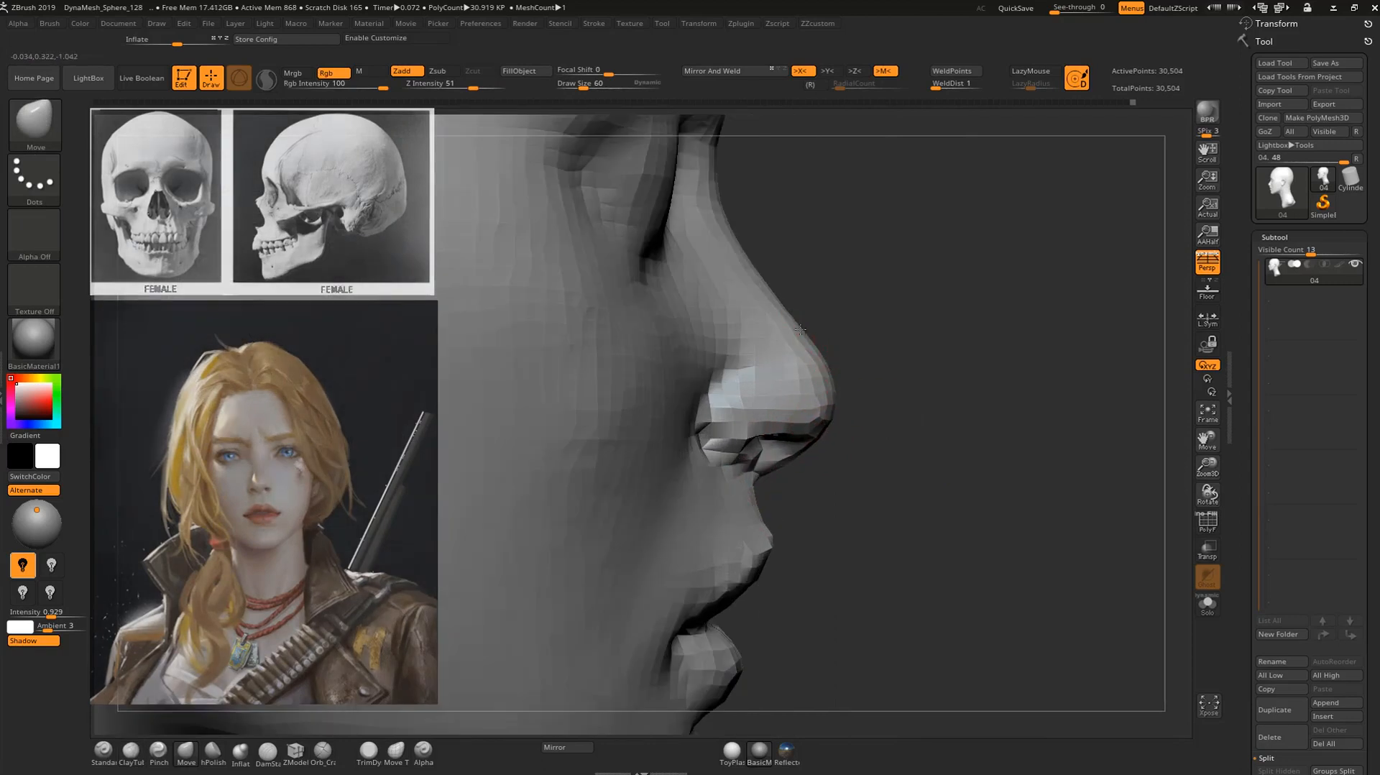
drag(856, 302, 781, 330)
drag(904, 326, 820, 340)
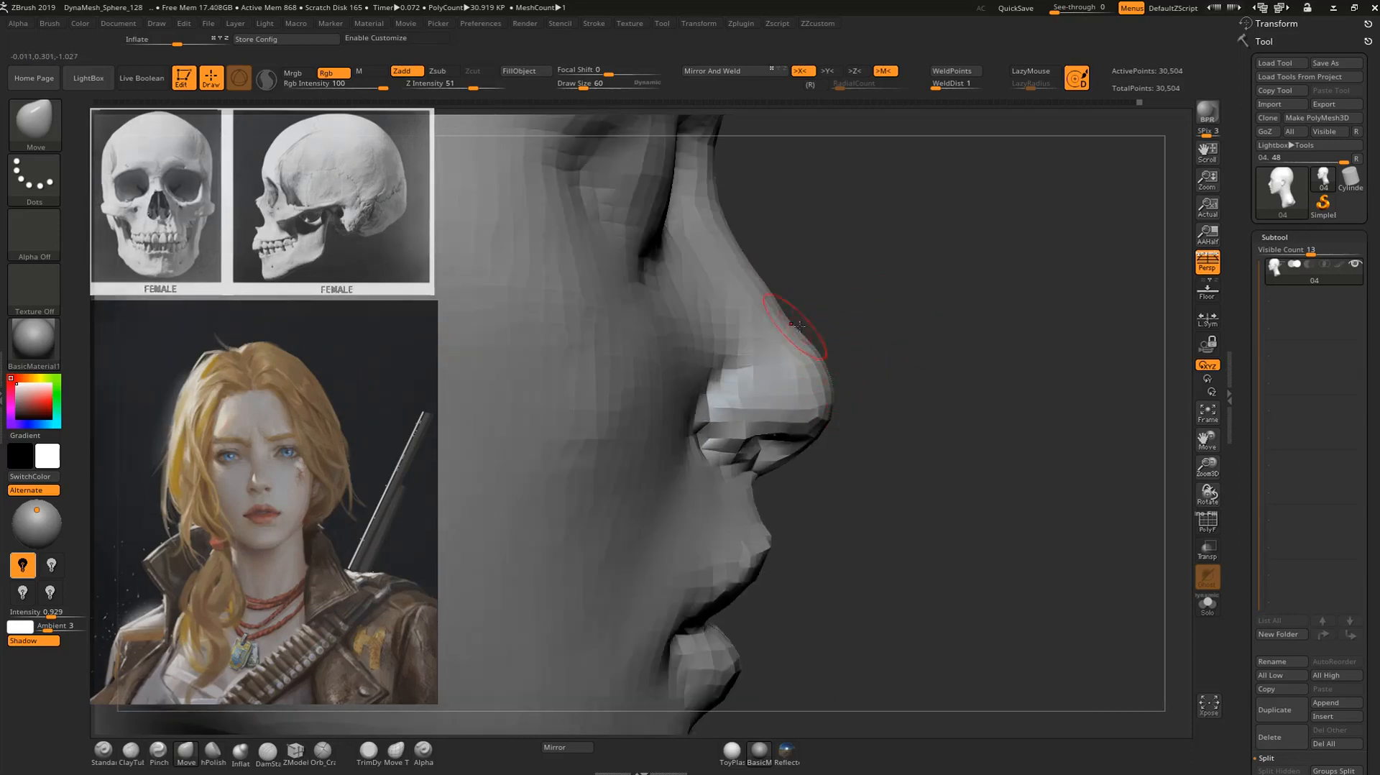
mouse_move(914, 302)
mouse_down()
mouse_move(917, 271)
mouse_move(890, 256)
mouse_move(902, 489)
mouse_move(841, 460)
mouse_up()
Add volume to the side of the nose and its tip with the ClayTubes brush.
key(b)
key(c)
key(t)
mouse_move(746, 455)
mouse_down()
mouse_move(749, 424)
mouse_move(644, 450)
mouse_up()
mouse_move(812, 538)
mouse_down()
mouse_move(862, 546)
mouse_move(800, 569)
mouse_up()
Shape the bridge and side plane of the nose with the Standard brush at draw size 60.
key(b)
key(s)
key(t)
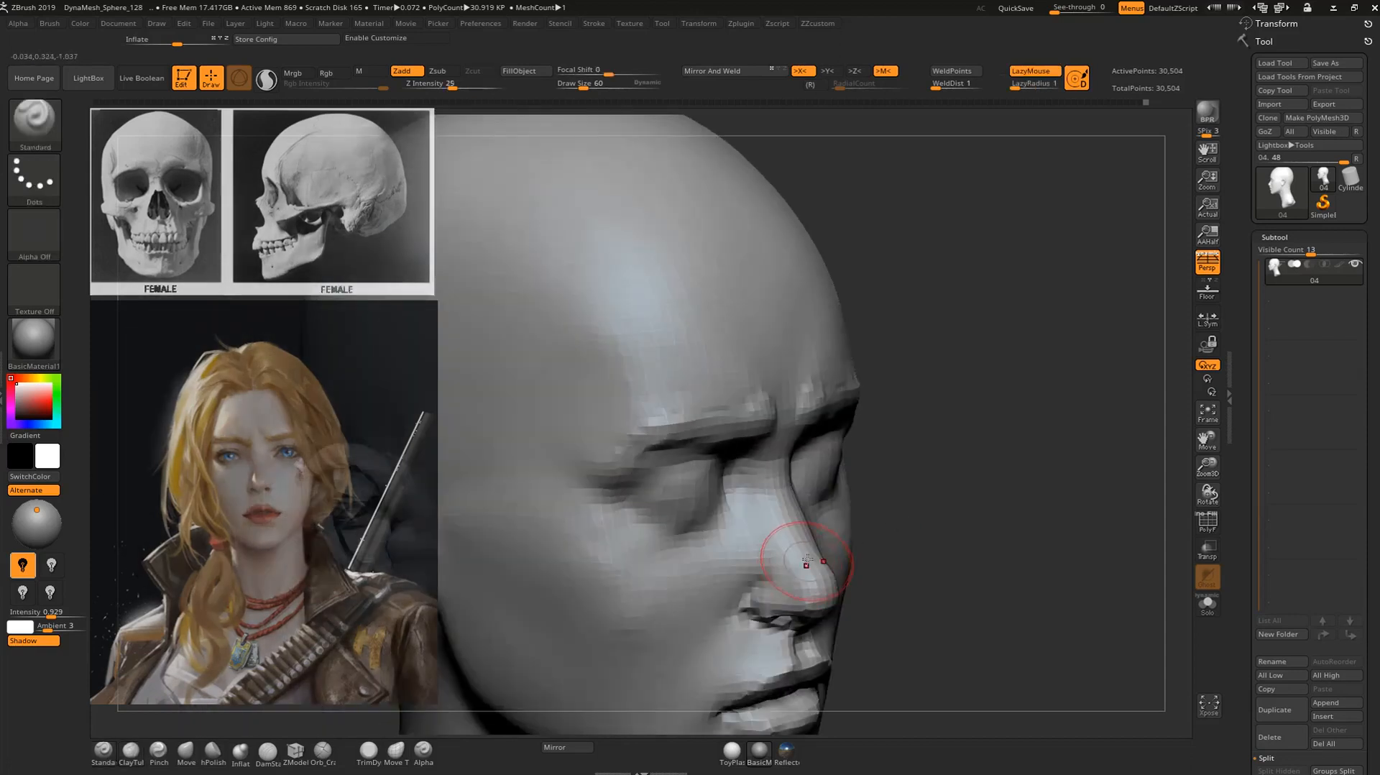
drag(785, 482, 779, 507)
Smooth the cheekbone and the cheek below the outer eye.
mouse_move(912, 496)
mouse_down()
mouse_move(942, 495)
mouse_move(977, 460)
mouse_move(933, 431)
mouse_move(895, 433)
mouse_move(1013, 439)
mouse_up()
alt+drag(964, 400, 1052, 393)
alt+drag(911, 424, 912, 468)
shift+drag(652, 392, 694, 439)
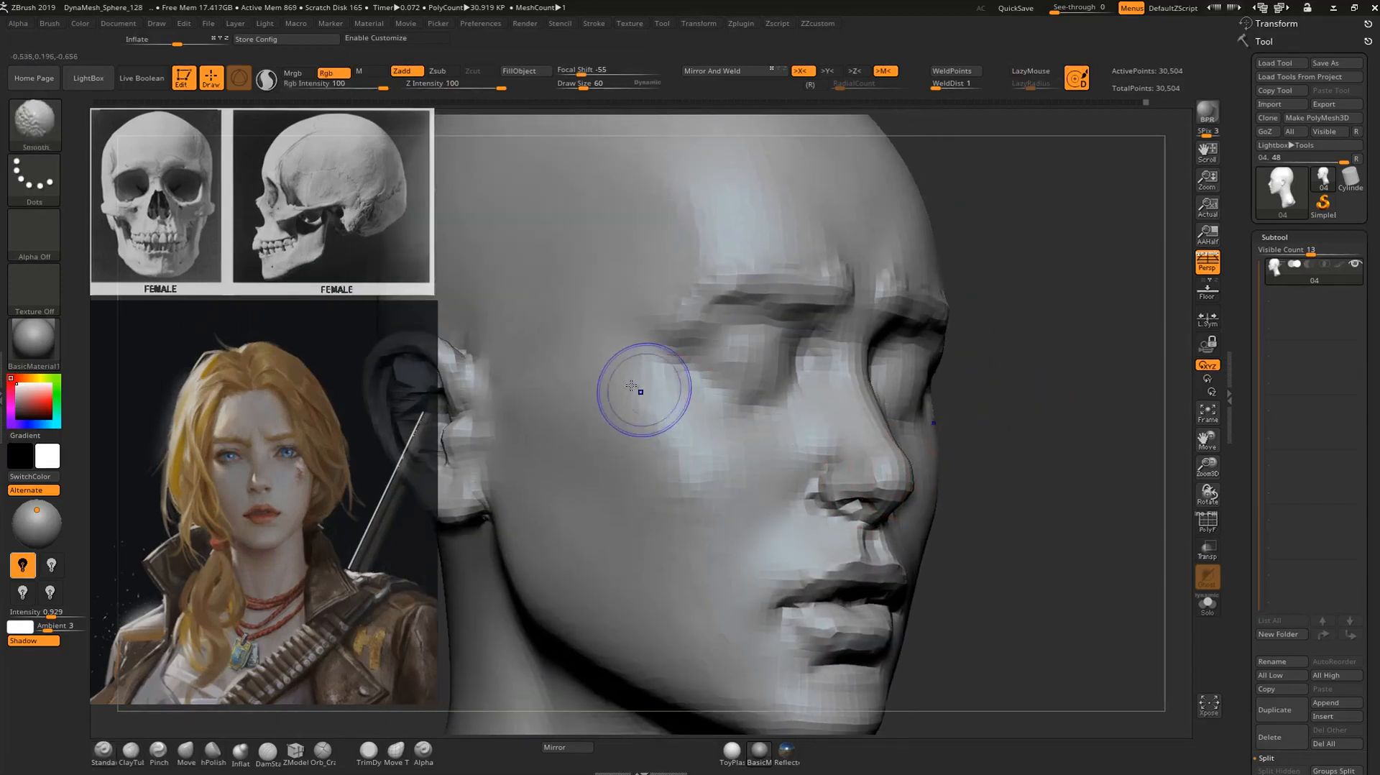
shift+drag(717, 544, 733, 507)
Adjust the side contour of the face and cheeks with the Move brush at draw size 80.
mouse_move(1087, 430)
mouse_down()
mouse_move(1001, 455)
mouse_move(907, 425)
mouse_up()
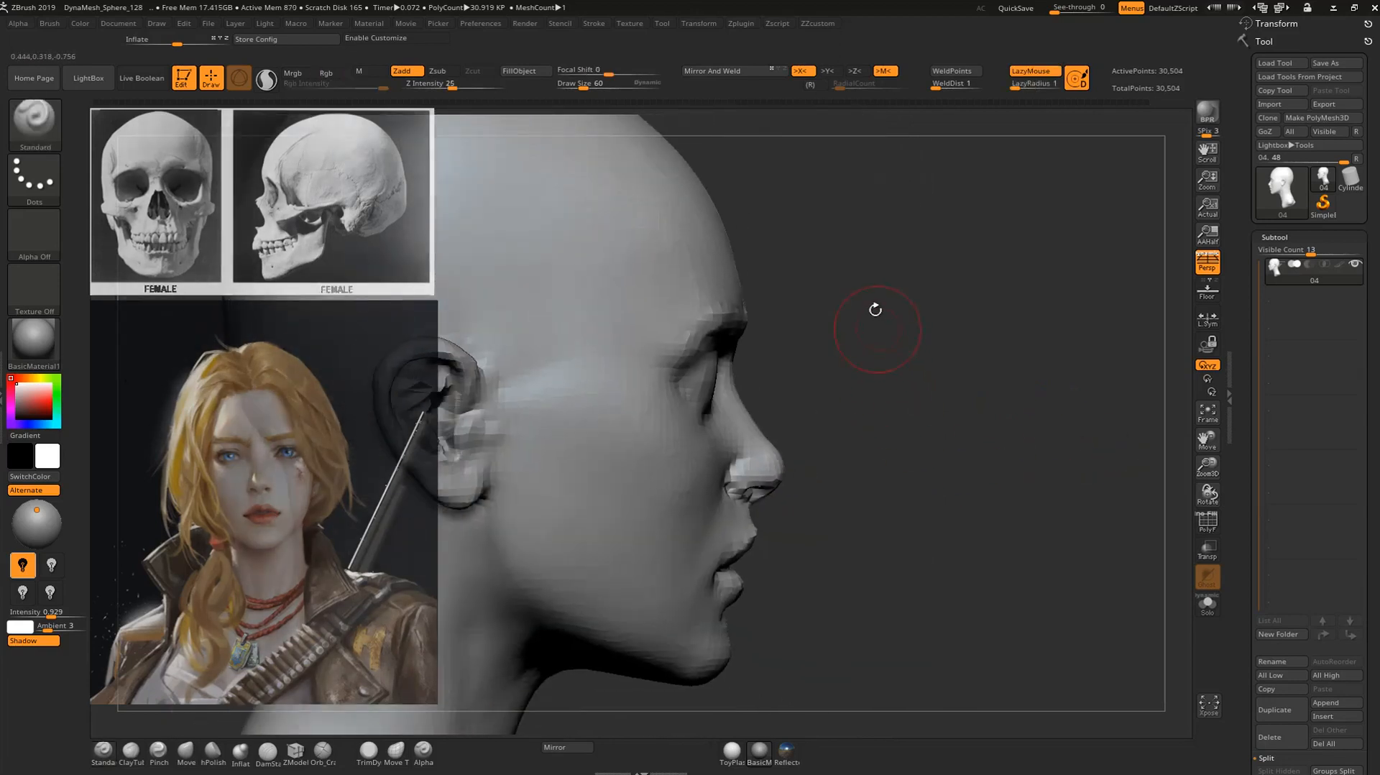
key(b)
key(m)
key(v)
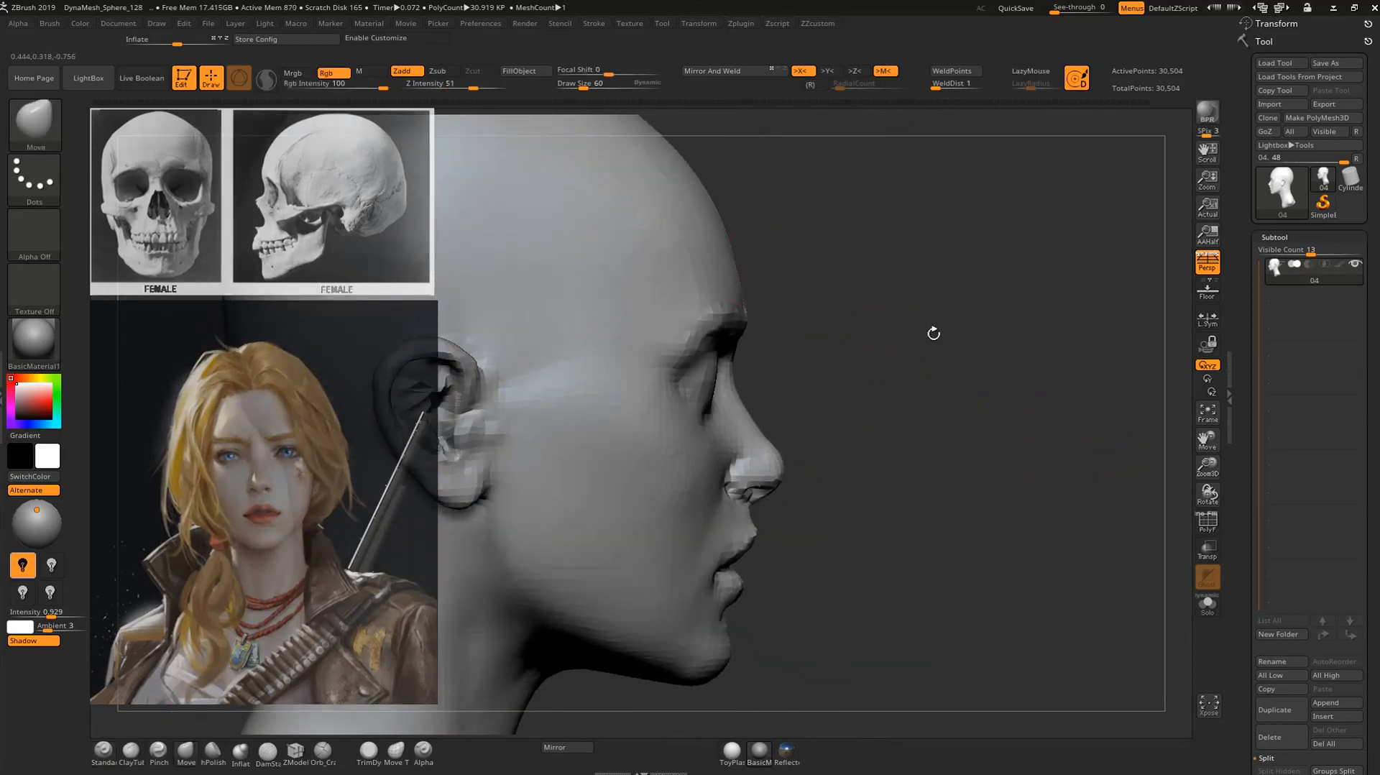
mouse_move(982, 352)
mouse_down()
mouse_move(1016, 391)
mouse_move(967, 446)
mouse_move(899, 454)
mouse_move(916, 459)
mouse_up()
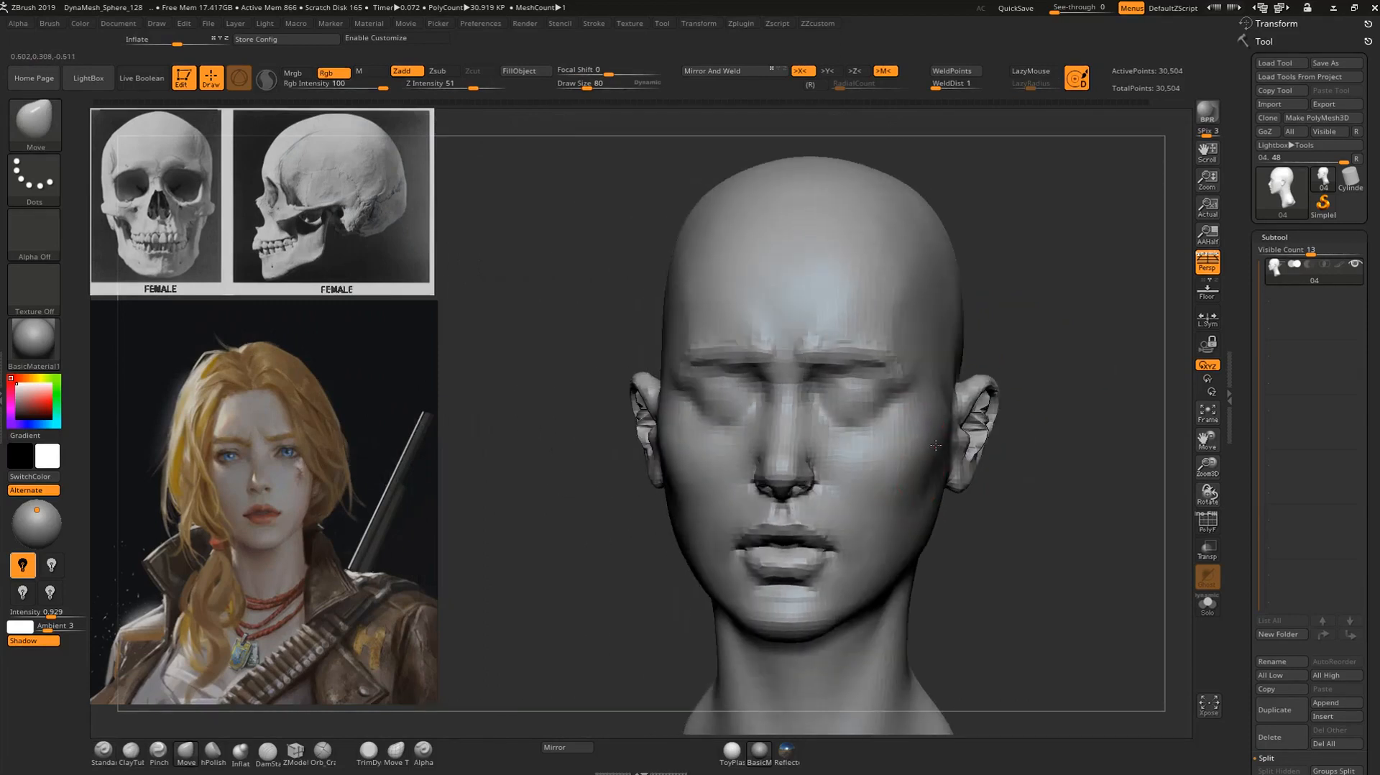
mouse_move(1050, 427)
mouse_down()
mouse_move(955, 446)
mouse_move(904, 436)
mouse_up()
key(shift)
alt+drag(1032, 435, 941, 461)
key(shift)
alt+drag(1068, 412, 1081, 445)
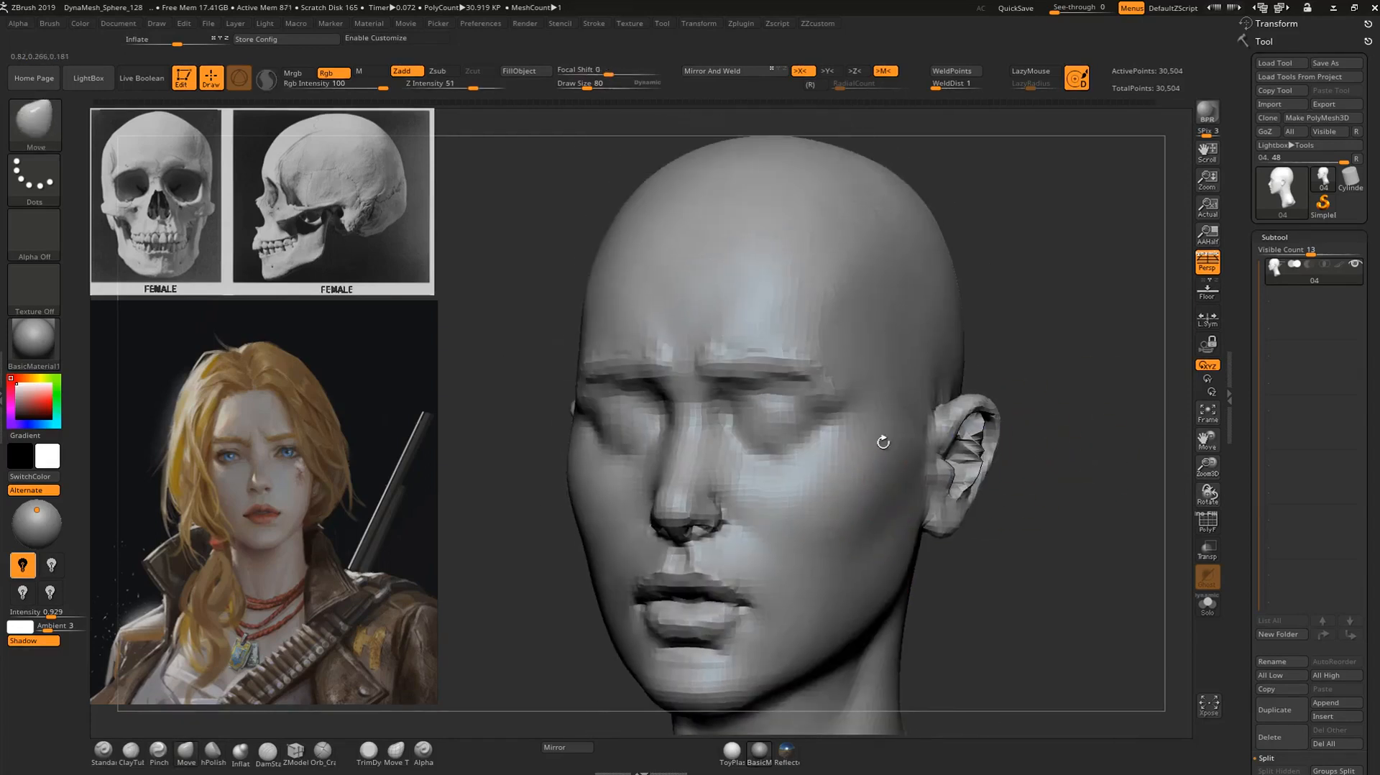
alt+drag(945, 444, 887, 447)
drag(1112, 334, 1014, 316)
Carve the upper eyelid line and inner eye area with the DamStandard brush at a reduced draw size.
key(b)
key(d)
key(s)
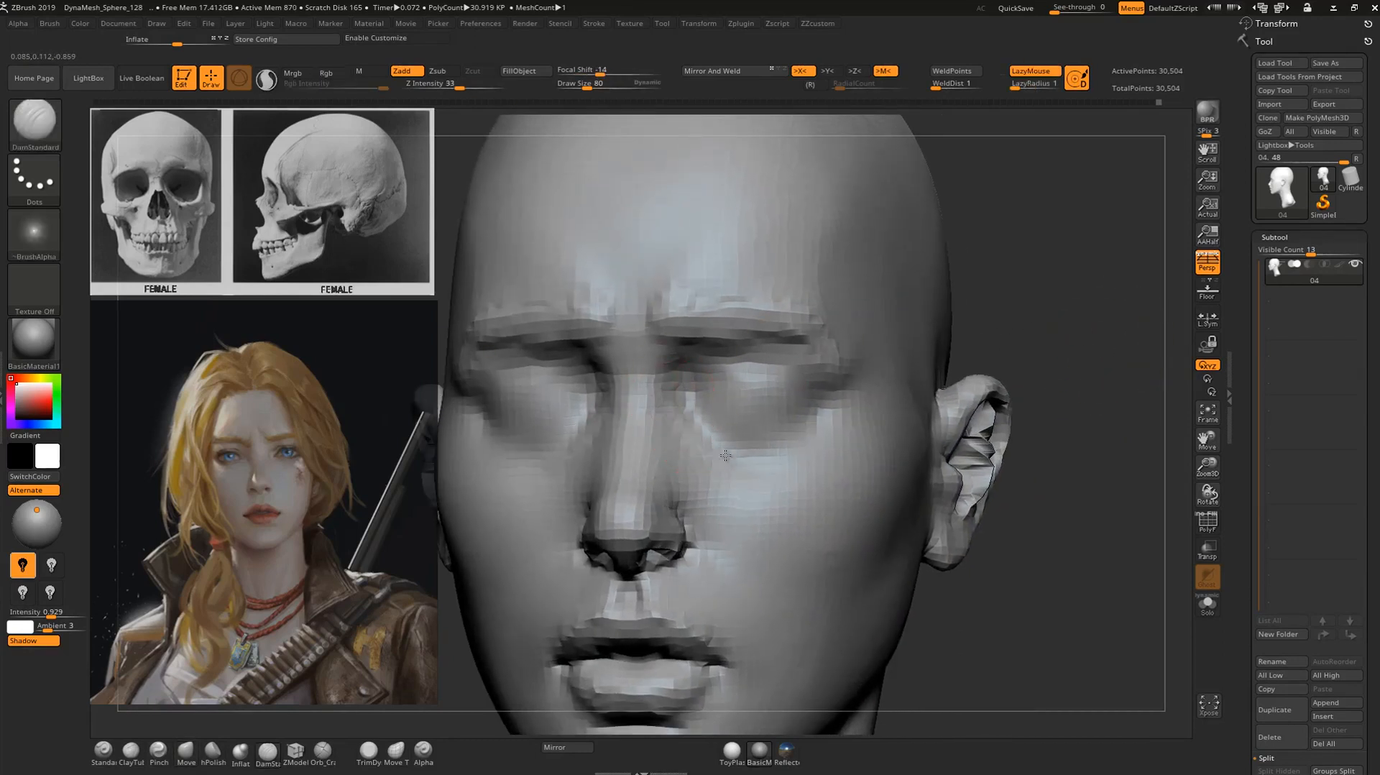
key(shift)
key(bracketleft)
drag(717, 388, 786, 388)
mouse_move(1073, 348)
mouse_down()
mouse_move(1040, 329)
mouse_move(1032, 359)
mouse_up()
mouse_move(720, 395)
mouse_down()
mouse_move(692, 422)
mouse_move(790, 402)
mouse_move(775, 417)
mouse_move(719, 407)
mouse_move(731, 395)
mouse_move(694, 420)
mouse_move(722, 431)
mouse_move(761, 416)
mouse_move(738, 410)
mouse_up()
Build up the area between the upper eyelid and outer brow with ClayTubes at draw size 32, and smooth it.
mouse_move(1084, 344)
alt+mouse_down()
mouse_move(970, 268)
mouse_move(1007, 308)
mouse_move(982, 307)
mouse_move(994, 346)
alt+mouse_up()
key(b)
key(c)
key(t)
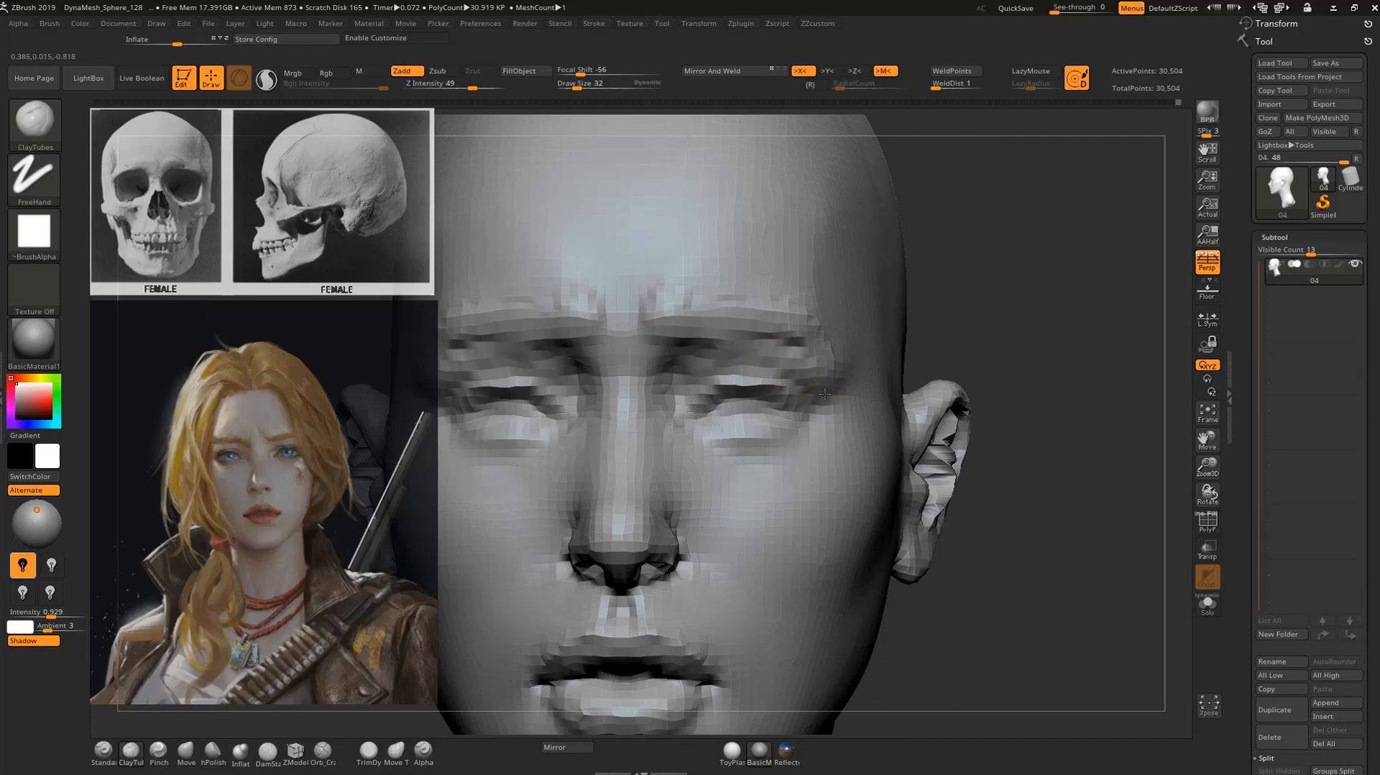
shift+drag(754, 357, 827, 384)
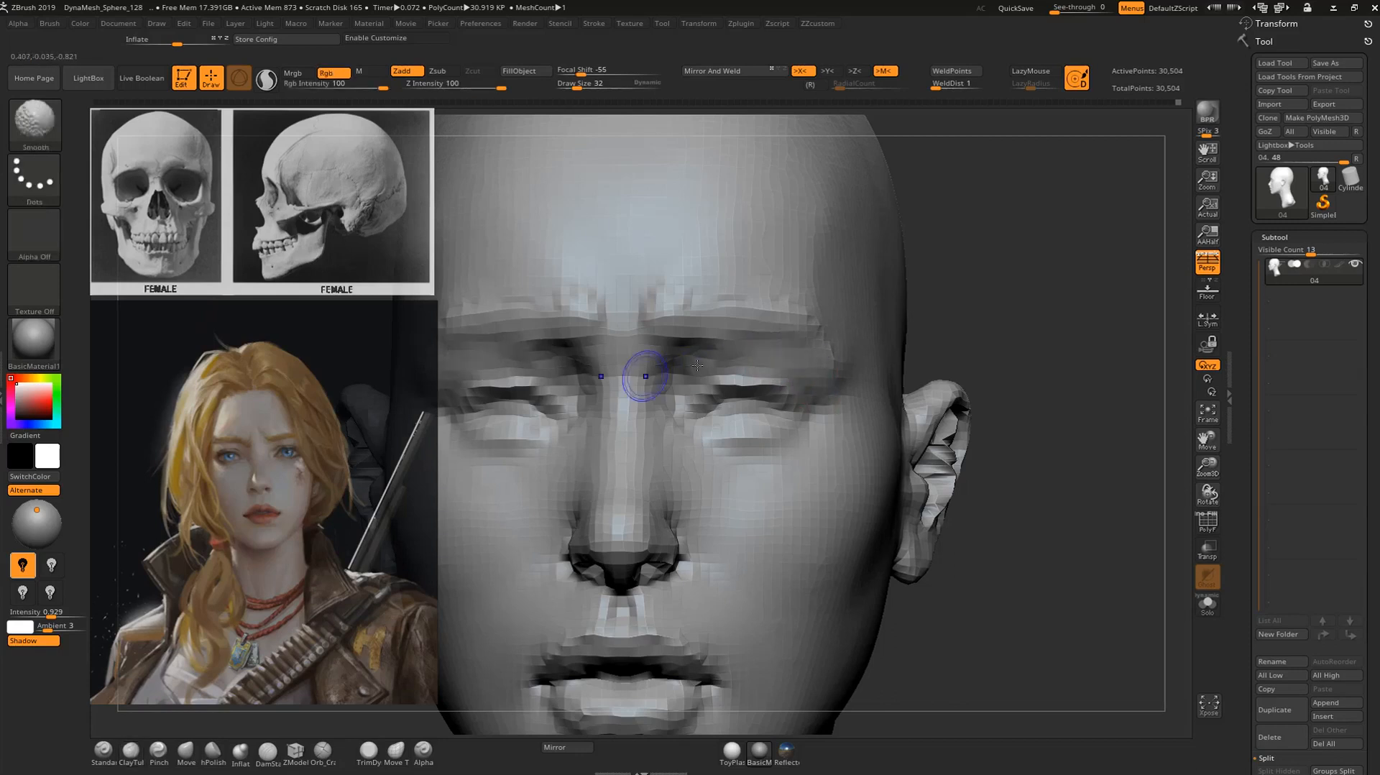
Build up the inner brows with ClayTubes and smooth the folds between them into the forehead.
mouse_move(956, 345)
alt+mouse_down()
mouse_move(939, 283)
mouse_move(893, 305)
mouse_move(930, 331)
mouse_move(921, 388)
alt+mouse_up()
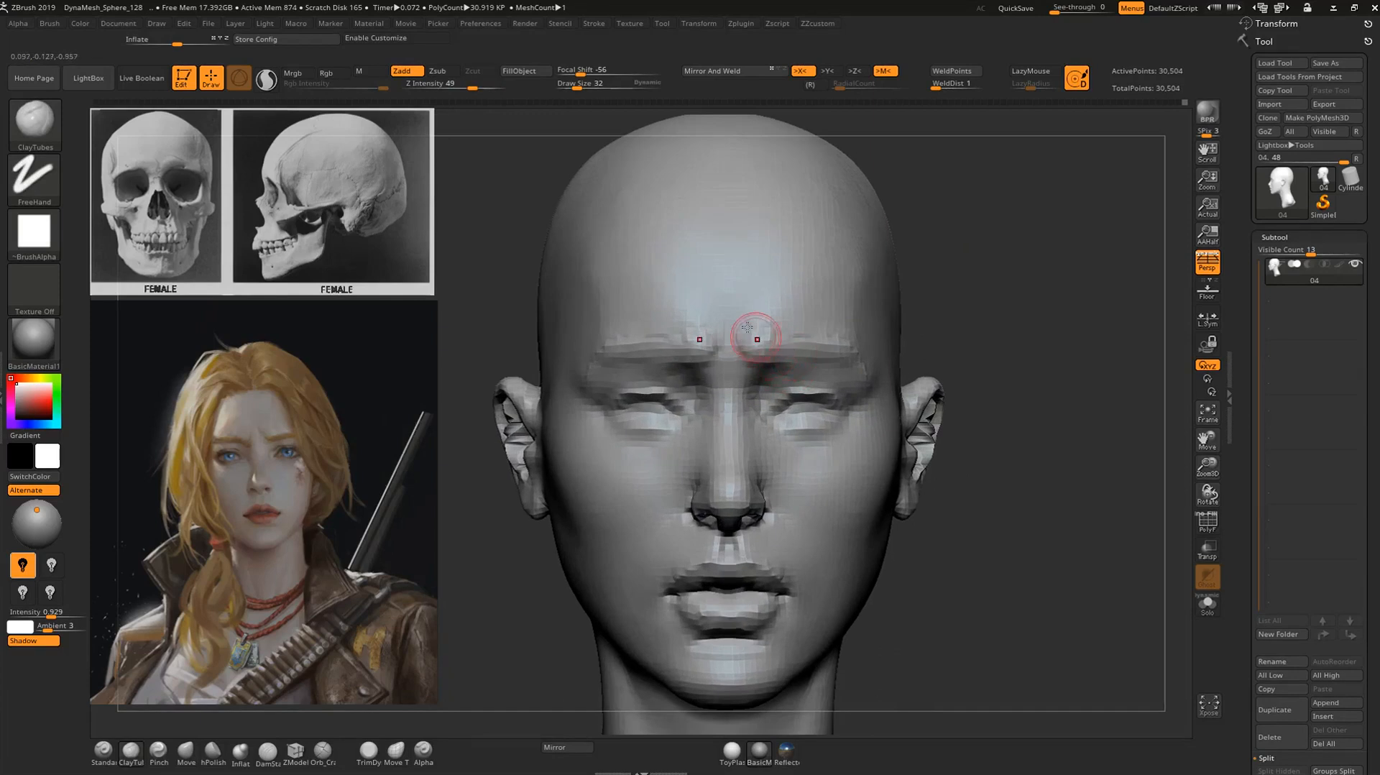
key(shift)
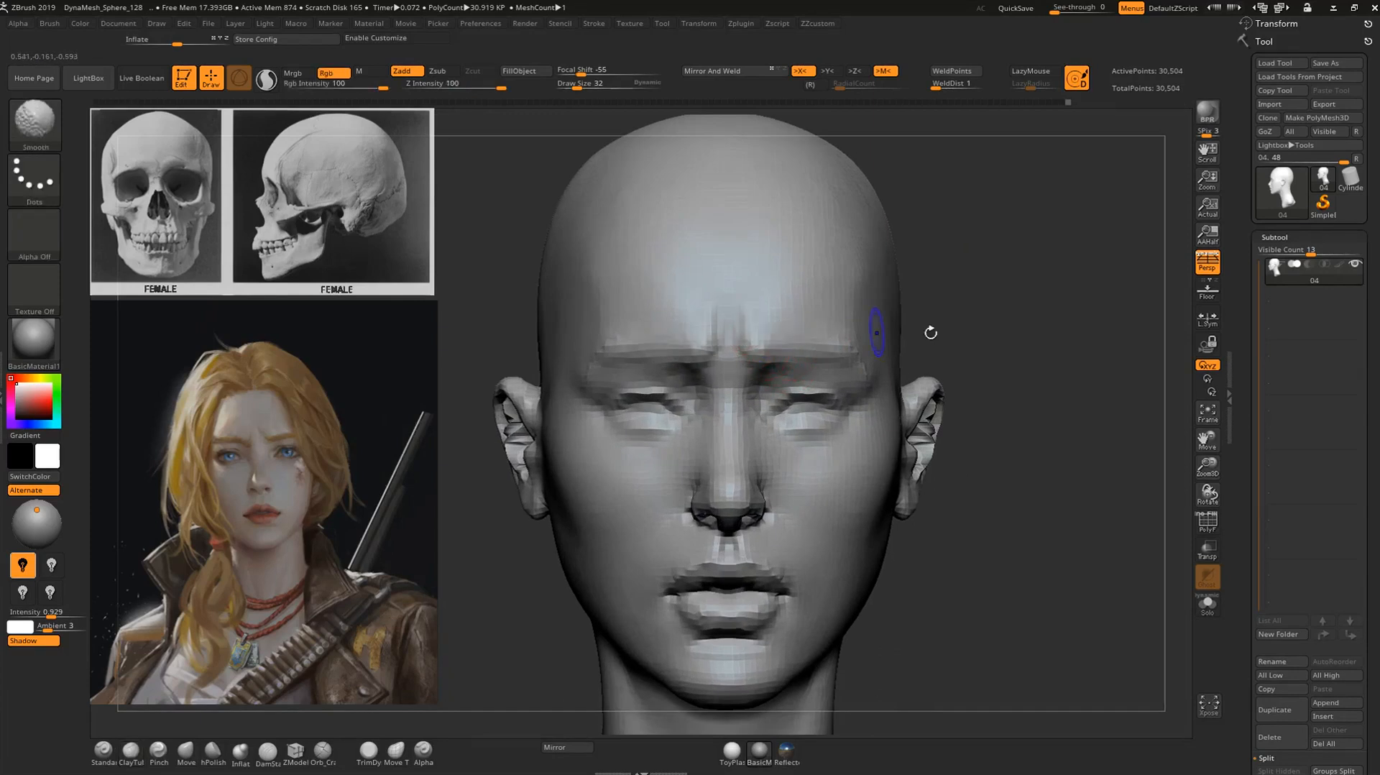
key(shift)
Refine the outer ends of the brows and the inner corners of the eyes.
mouse_move(1009, 323)
alt+mouse_down()
mouse_move(1002, 337)
mouse_move(1033, 306)
mouse_move(959, 320)
alt+mouse_up()
key(1)
mouse_move(1006, 321)
mouse_down()
mouse_move(970, 325)
mouse_move(1067, 324)
mouse_move(950, 325)
mouse_up()
key(4)
mouse_move(838, 341)
mouse_down()
mouse_move(964, 333)
mouse_move(848, 402)
mouse_up()
drag(752, 393, 734, 374)
alt+drag(950, 335, 916, 406)
alt+drag(1018, 263, 1000, 317)
Carve the lower eyelid, inner eye corner and under-eye crease with the DamStandard brush at draw size 40.
key(b)
key(d)
key(s)
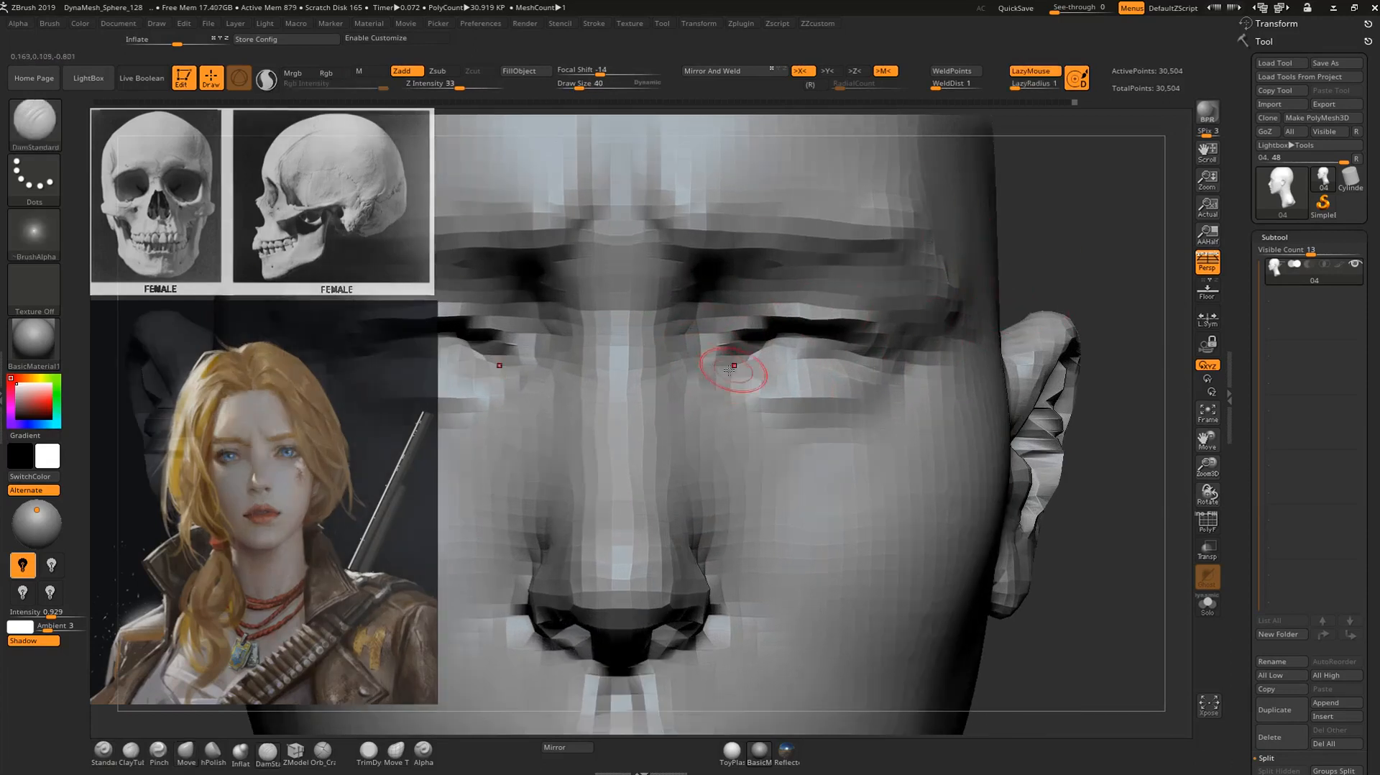
mouse_move(710, 387)
mouse_down()
mouse_move(756, 368)
mouse_move(852, 379)
mouse_move(861, 364)
mouse_move(768, 348)
mouse_move(832, 360)
mouse_up()
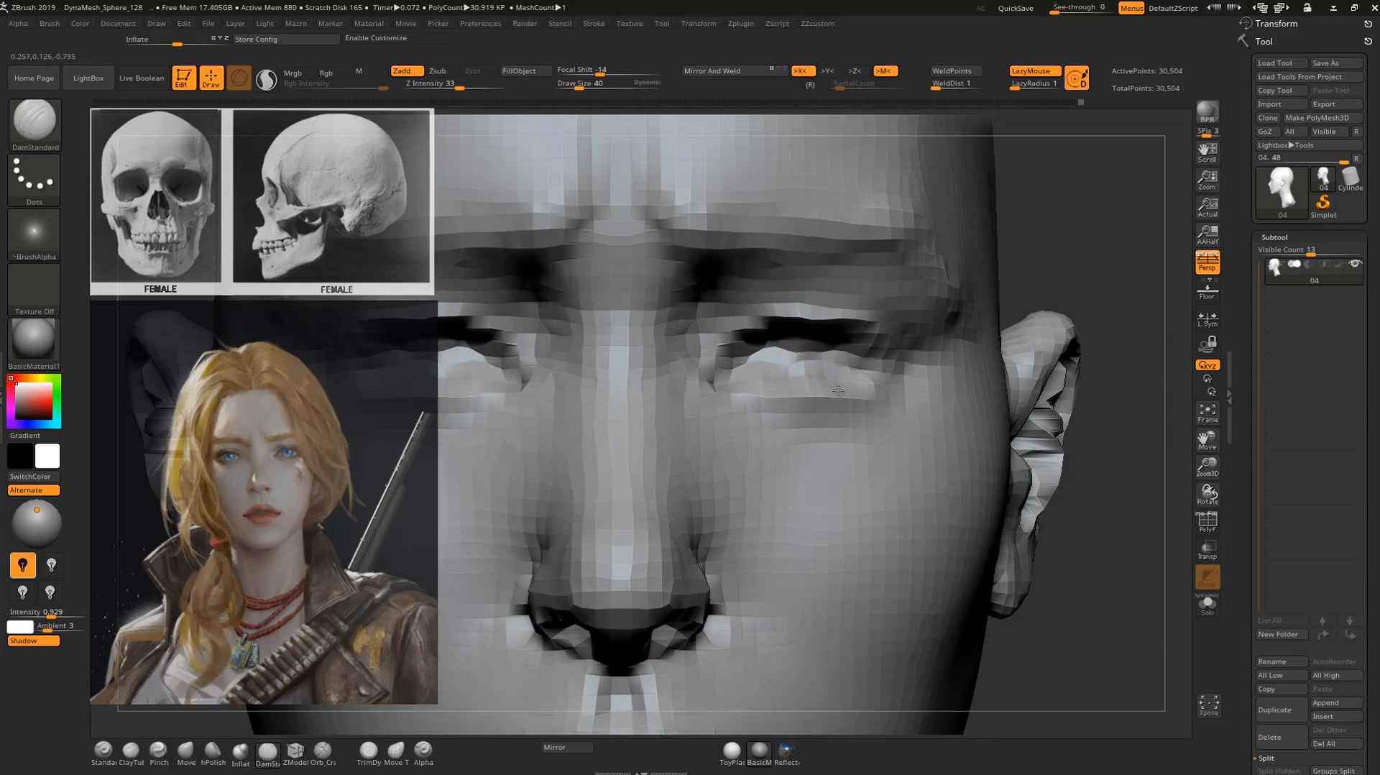
drag(688, 361, 699, 394)
mouse_move(780, 413)
mouse_down()
mouse_move(739, 408)
mouse_move(810, 447)
mouse_up()
drag(1018, 310, 905, 319)
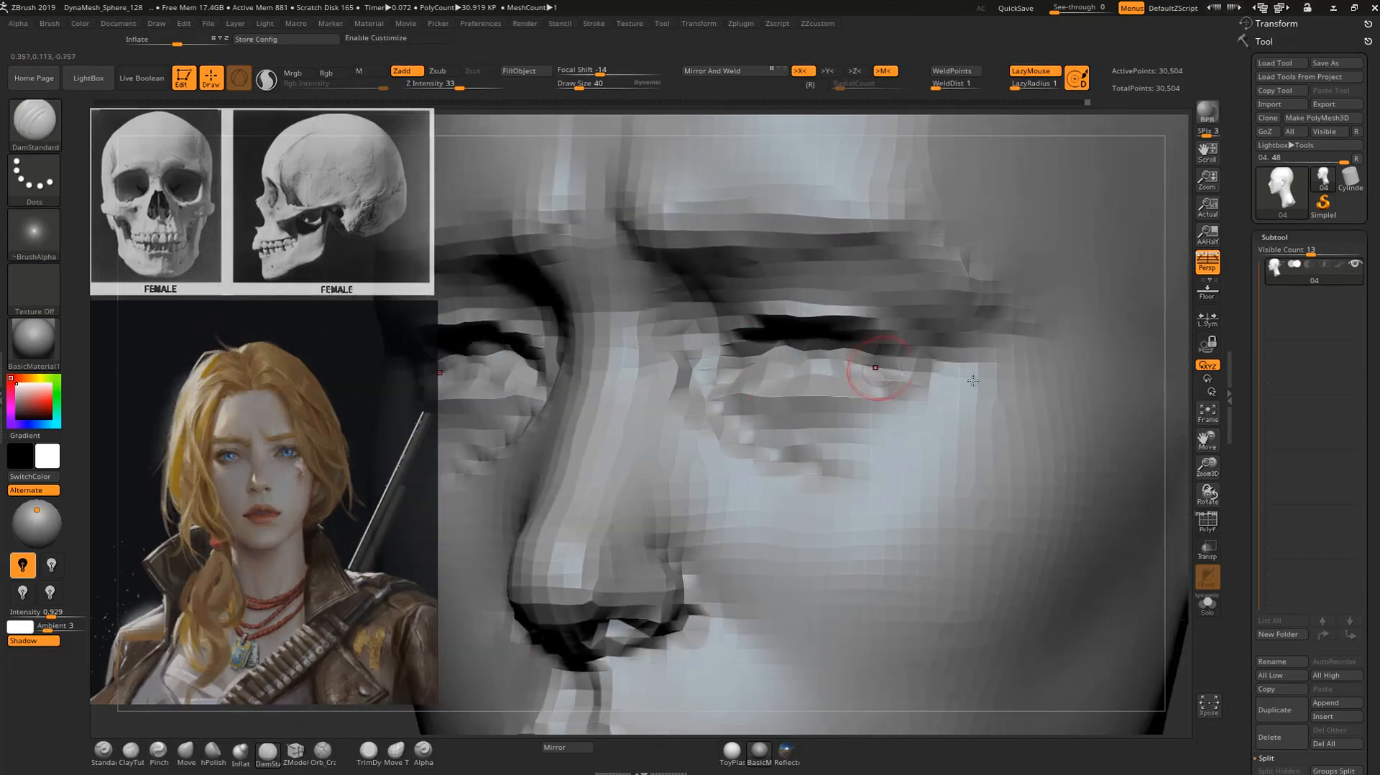
drag(1182, 378, 1006, 363)
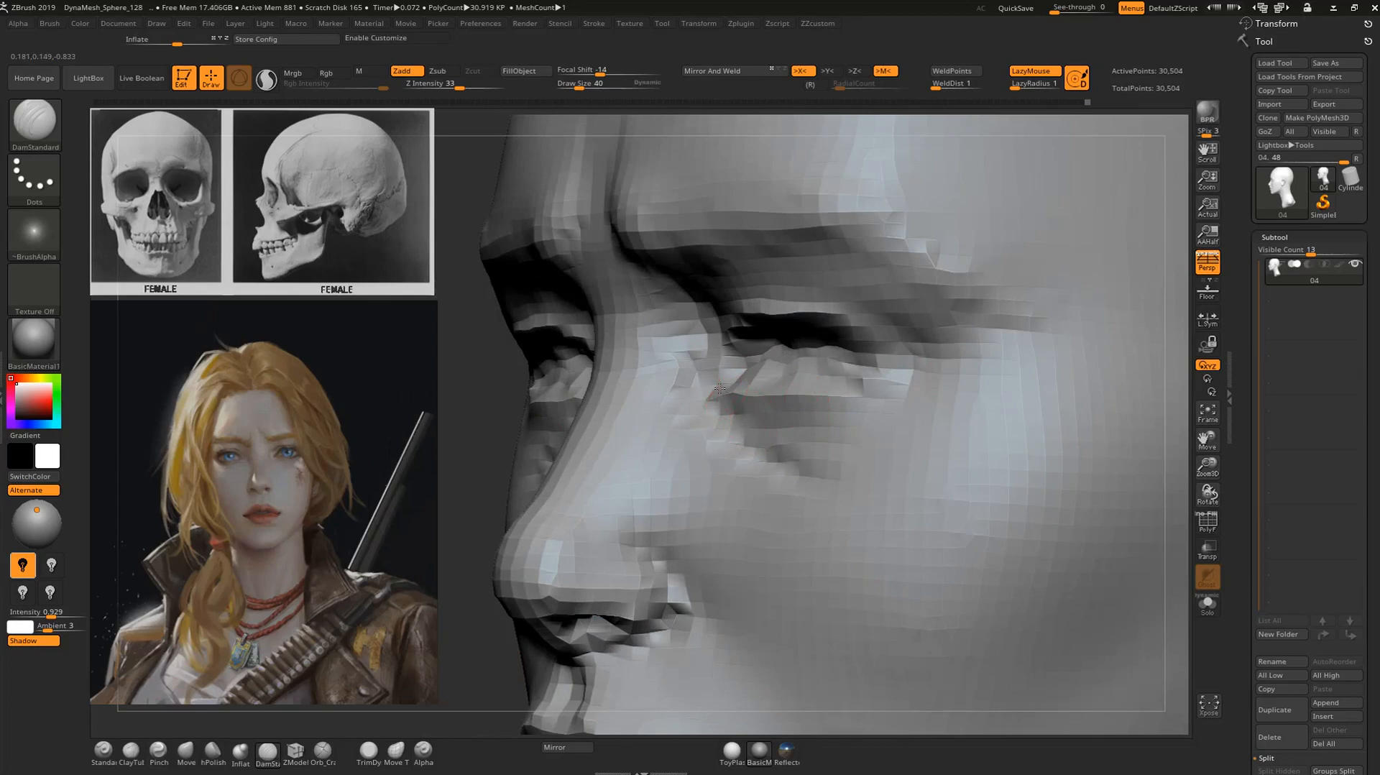
Reposition the eyelids and inner eye corner with the Move brush at draw size 80.
key(b)
key(m)
key(v)
drag(499, 394, 755, 401)
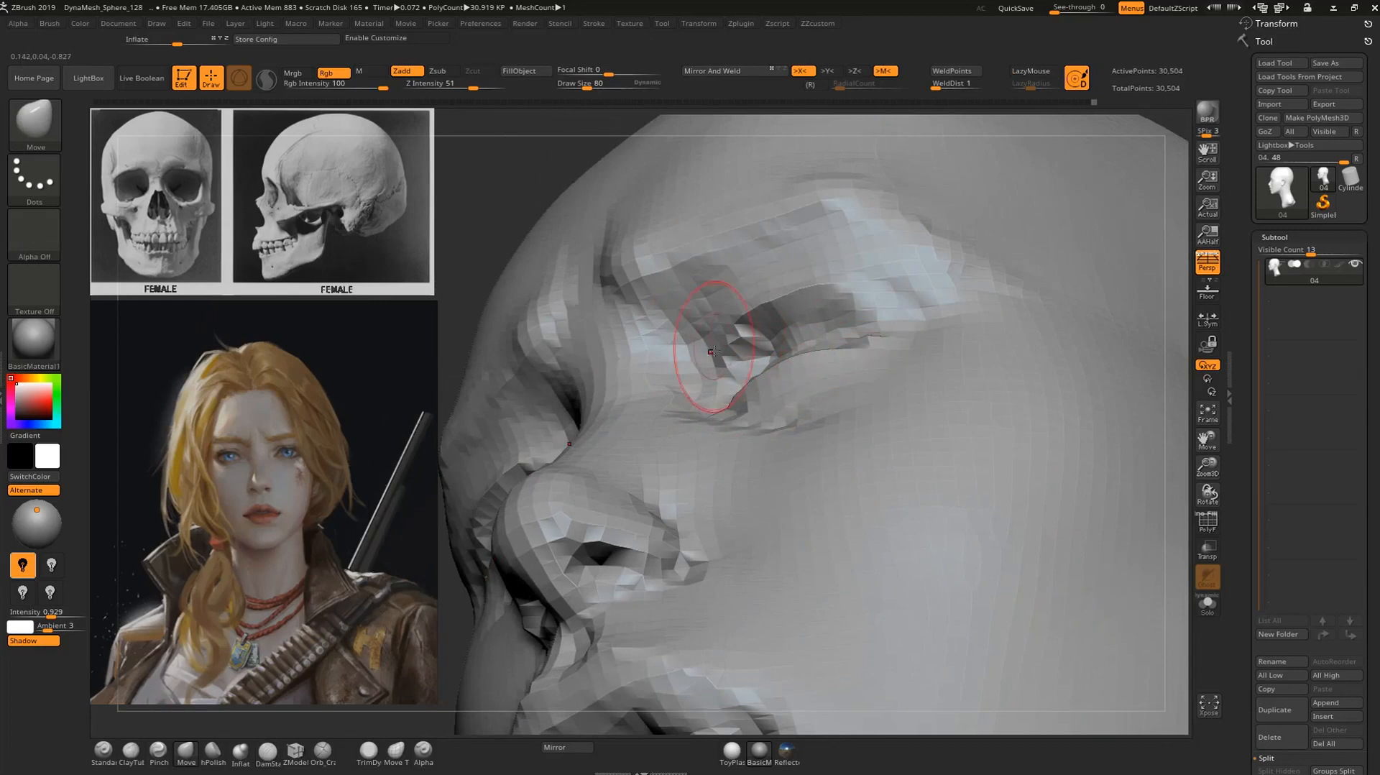
drag(762, 317, 798, 303)
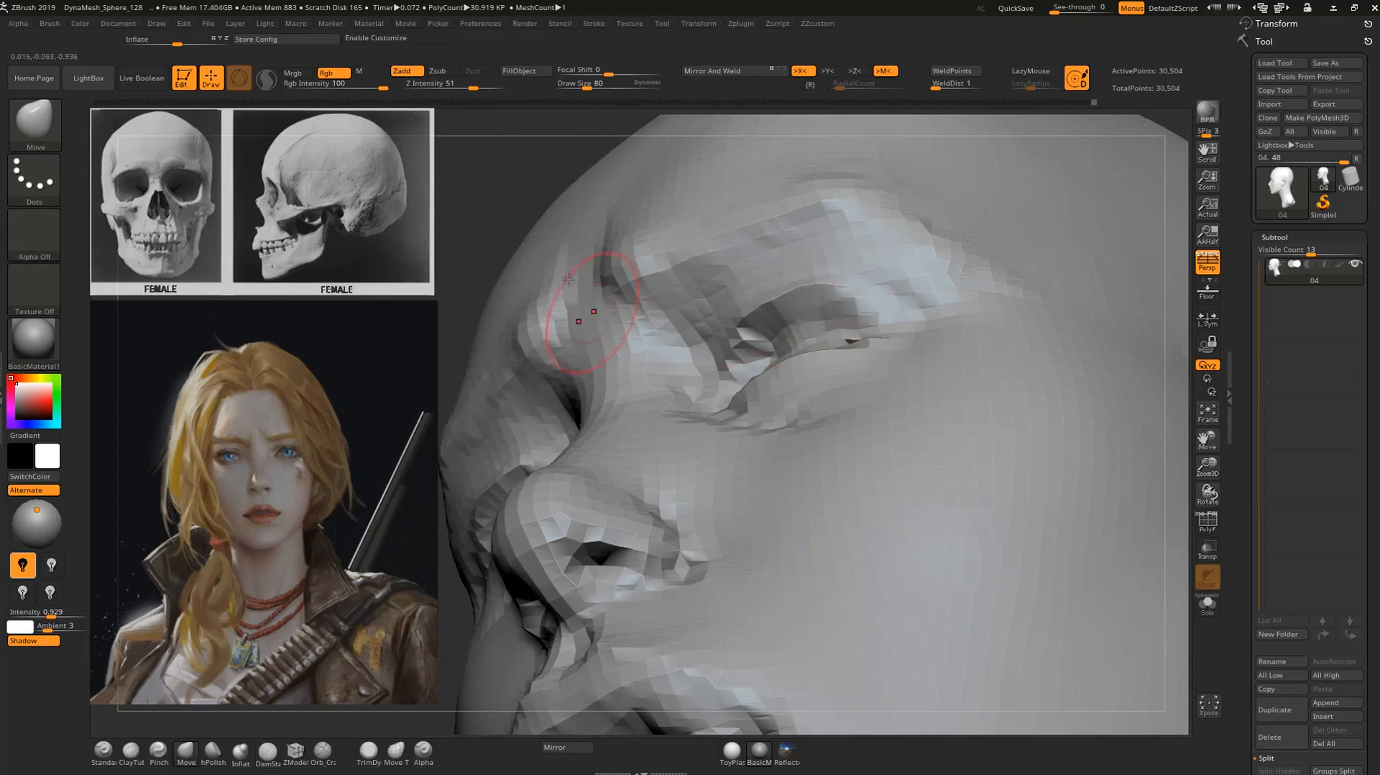
alt+drag(507, 179, 686, 219)
mouse_move(1071, 288)
alt+mouse_down()
mouse_move(743, 418)
mouse_move(725, 447)
alt+mouse_up()
drag(611, 419, 606, 403)
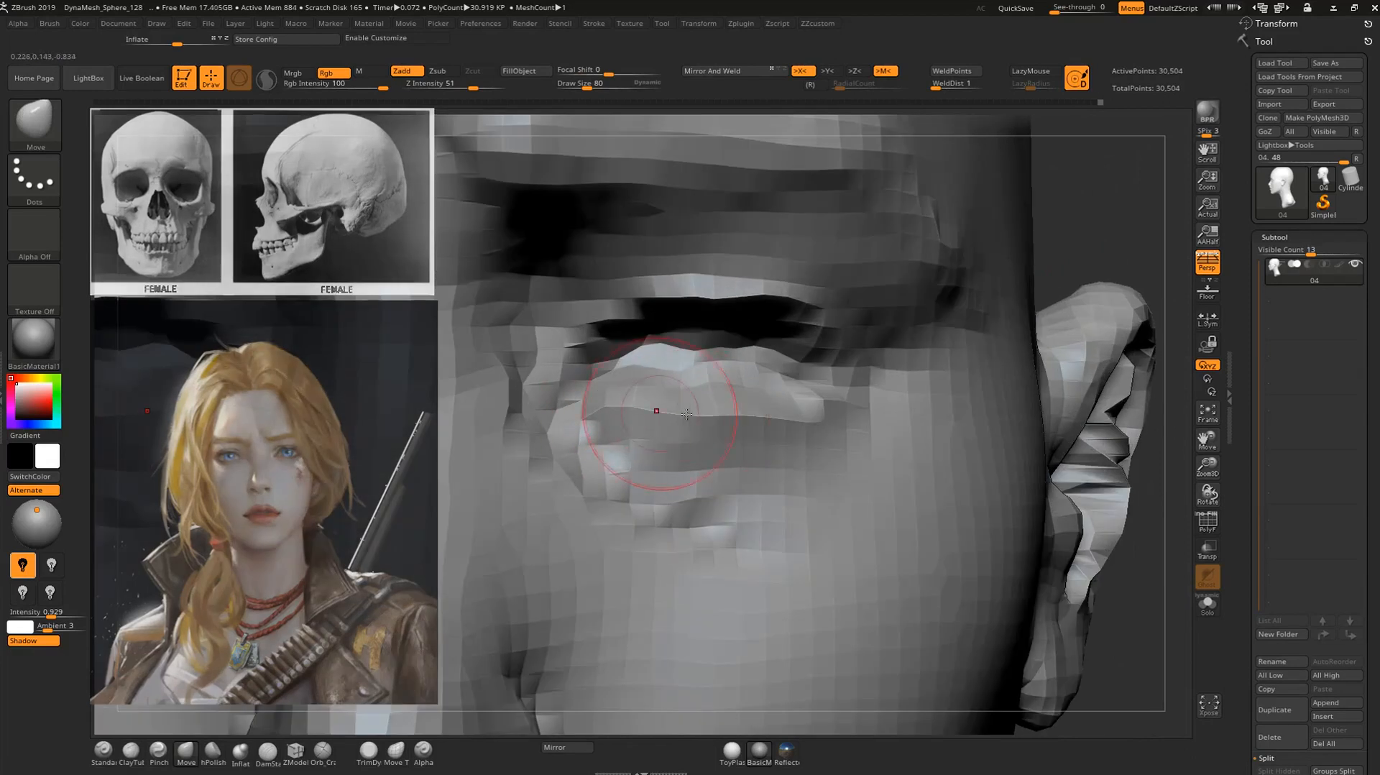
Sculpt the lower eyelid with the Standard brush and smooth the area beneath it.
key(b)
key(s)
key(t)
drag(611, 441, 798, 445)
key(shift)
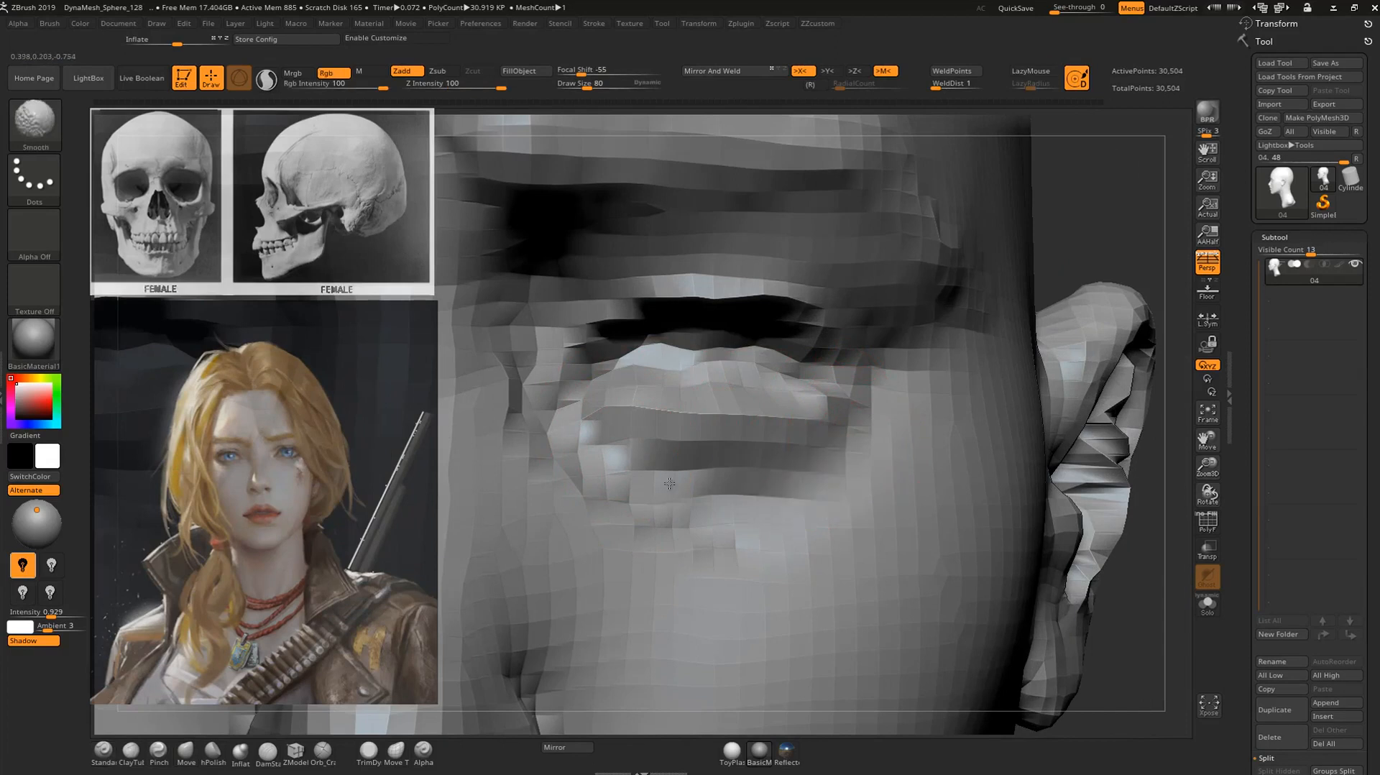
shift+drag(835, 541, 752, 606)
Shape the eye bag below the lower eyelid and blend it into the cheek.
alt+drag(1045, 211, 843, 298)
drag(604, 489, 639, 485)
key(shift)
shift+drag(801, 538, 856, 585)
drag(618, 514, 799, 496)
drag(1091, 245, 964, 262)
drag(876, 415, 766, 480)
Sculpt the corners of the mouth with the Standard brush at draw size 48.
mouse_move(1136, 283)
alt+mouse_down()
mouse_move(1017, 309)
mouse_move(1078, 342)
mouse_move(1133, 334)
mouse_move(1102, 325)
mouse_move(1054, 342)
mouse_move(1045, 463)
mouse_move(1063, 363)
mouse_move(1013, 400)
alt+mouse_up()
key(ctrl)
key(2)
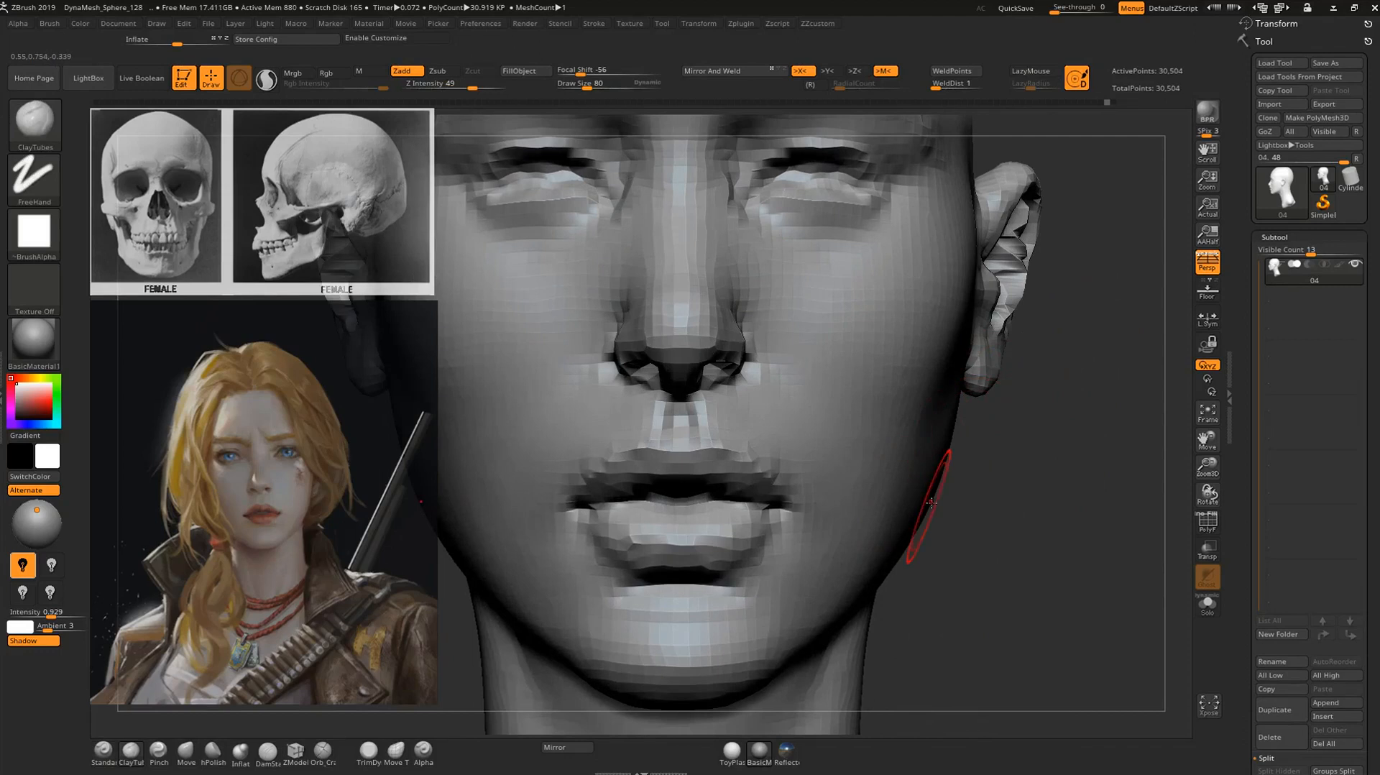
key(1)
drag(973, 532, 742, 454)
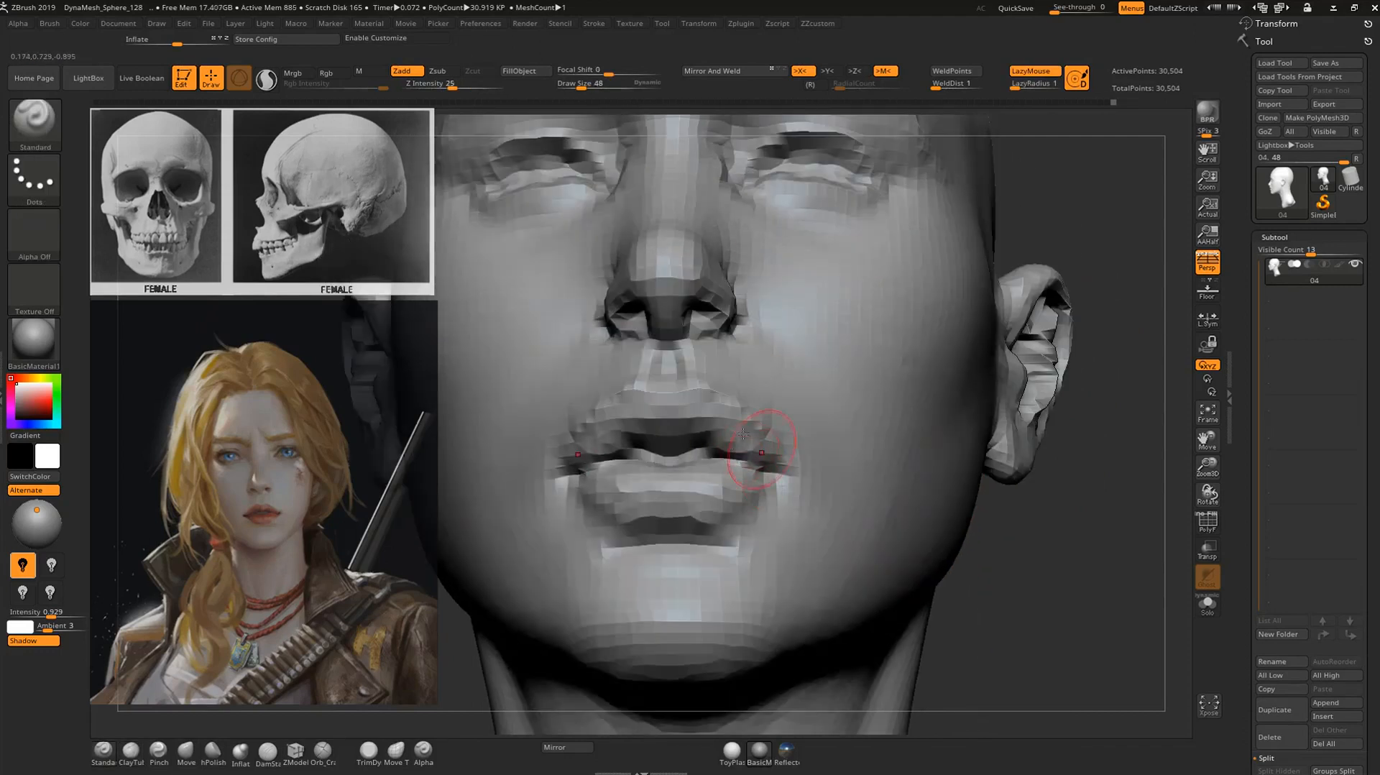
shift+drag(1004, 496, 904, 500)
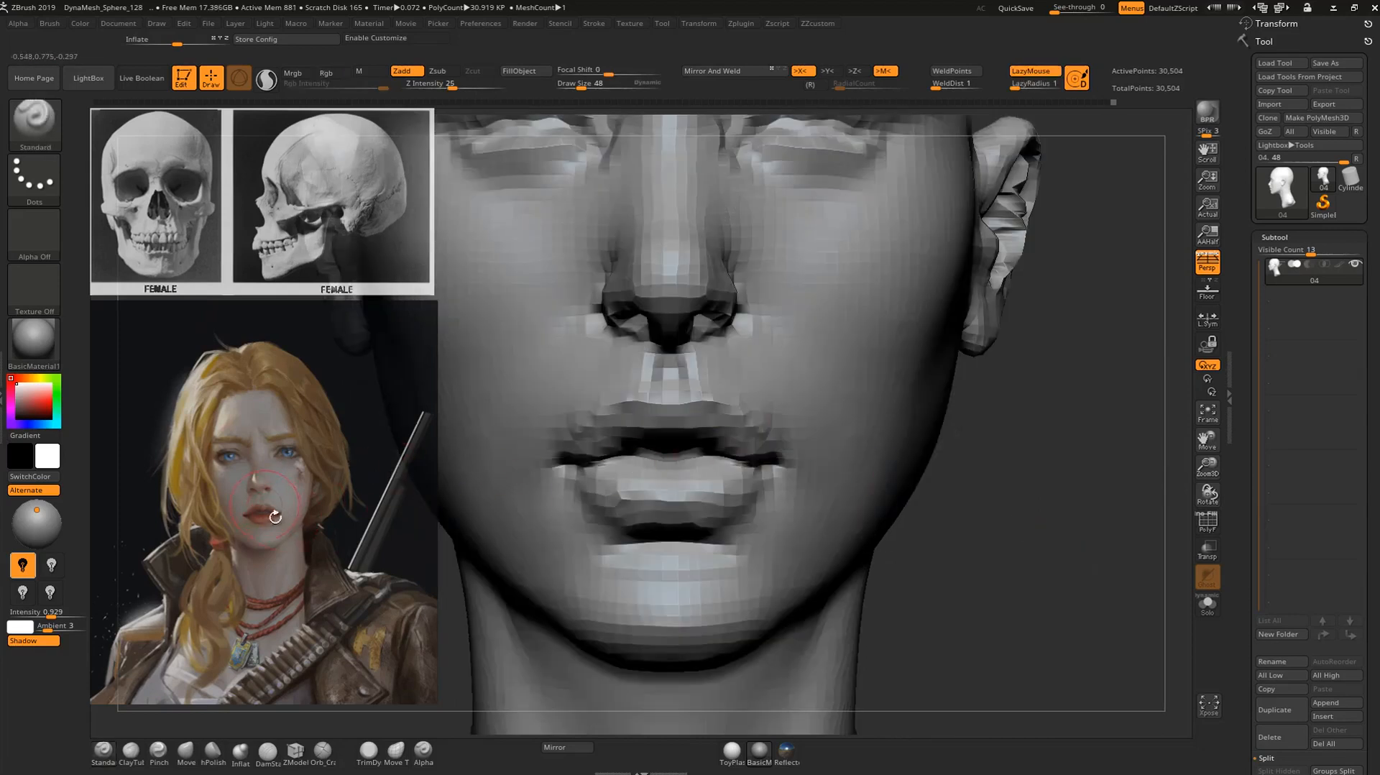
drag(1045, 508, 787, 455)
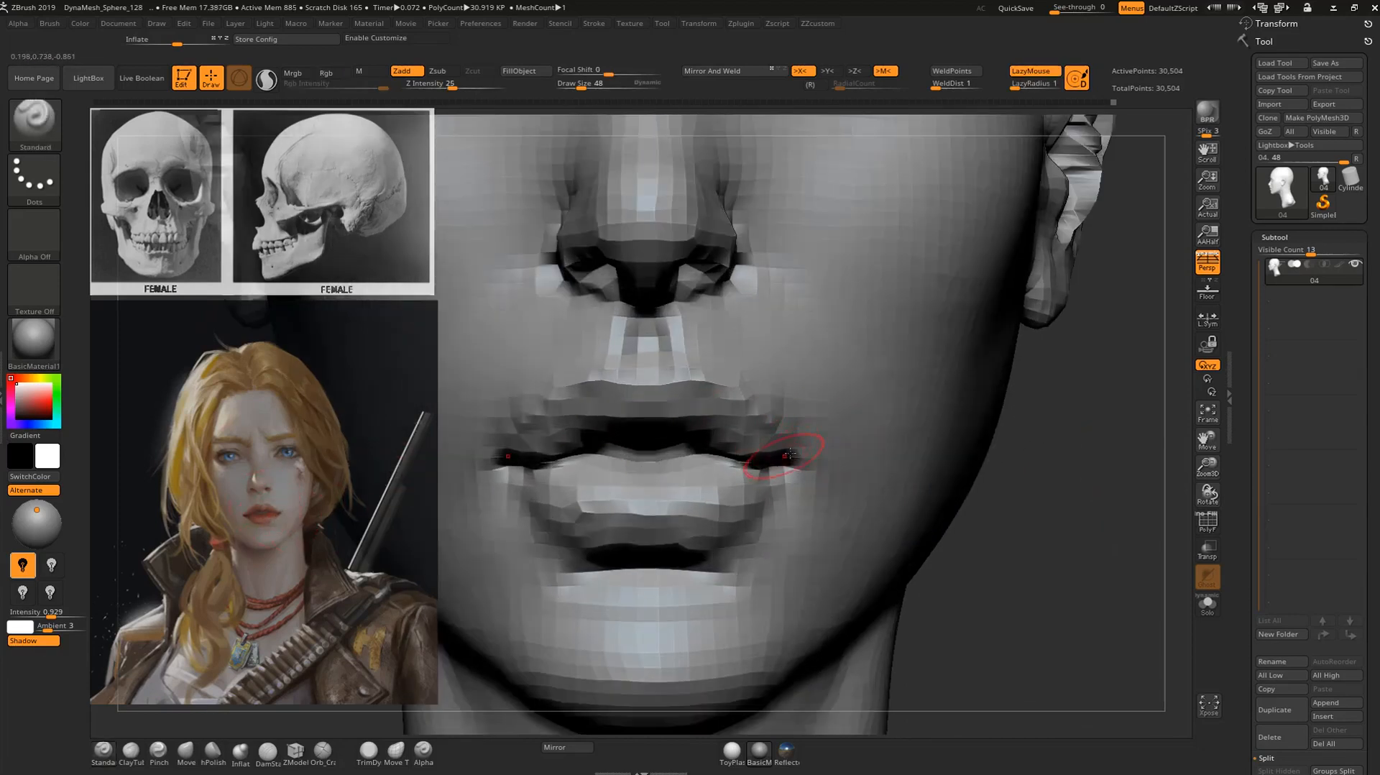
Smooth the skin beside the upper lip above the mouth corner.
key(f)
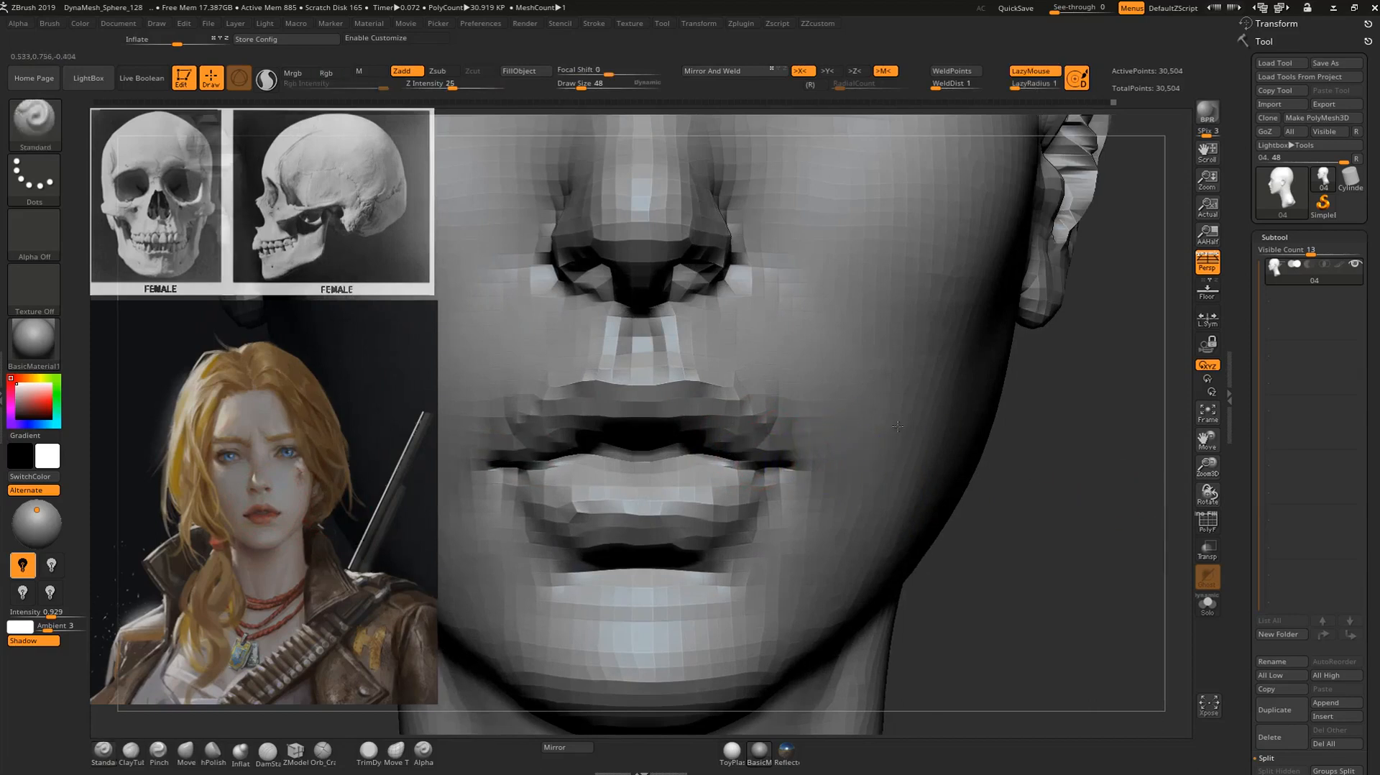
mouse_move(968, 466)
mouse_down()
mouse_move(895, 461)
mouse_move(869, 503)
mouse_up()
shift+drag(763, 401, 795, 406)
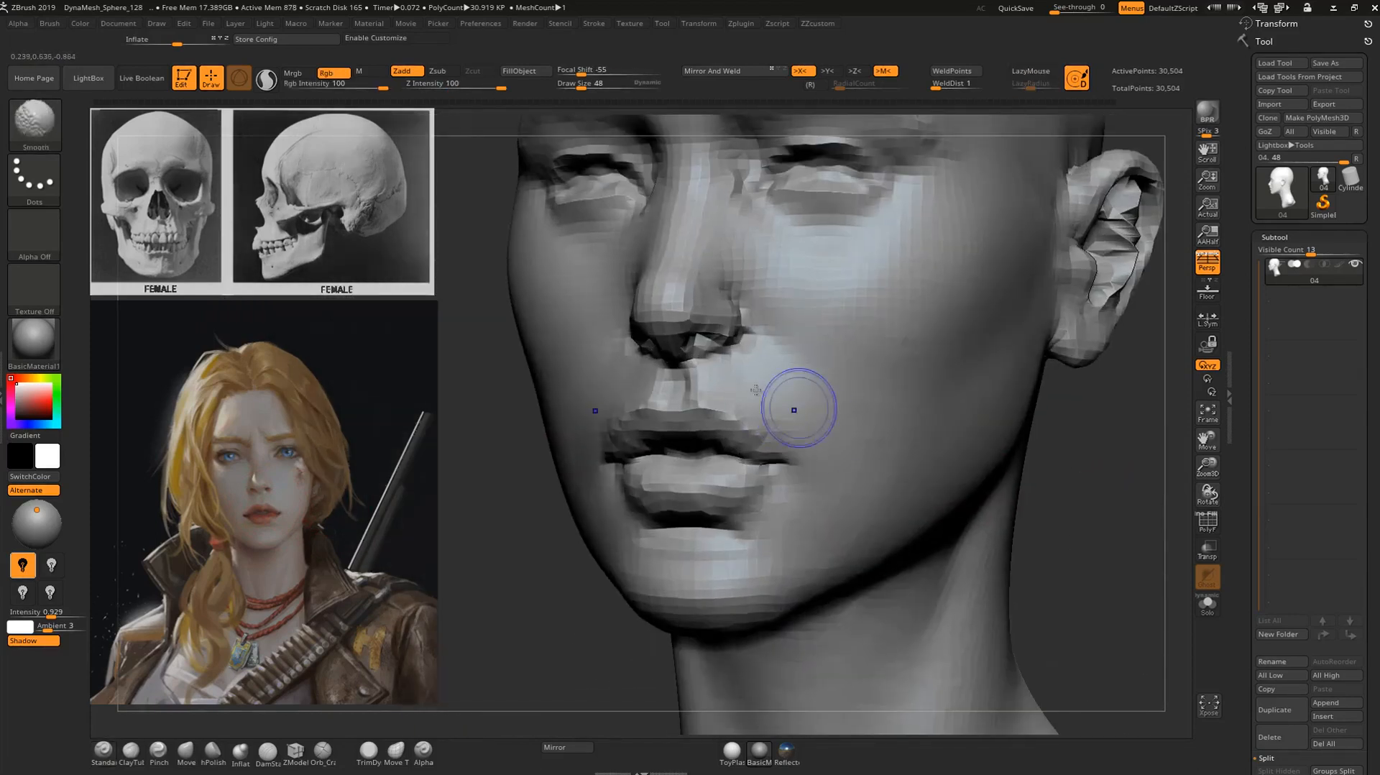
Adjust the nostril wings and upper lip from the front with the Move brush at draw size 48.
mouse_move(1092, 456)
alt+mouse_down()
mouse_move(1074, 465)
mouse_move(1021, 445)
alt+mouse_up()
mouse_move(1020, 445)
mouse_down()
mouse_move(1050, 459)
mouse_move(1071, 496)
mouse_move(924, 449)
mouse_move(944, 451)
mouse_up()
key(b)
key(m)
key(v)
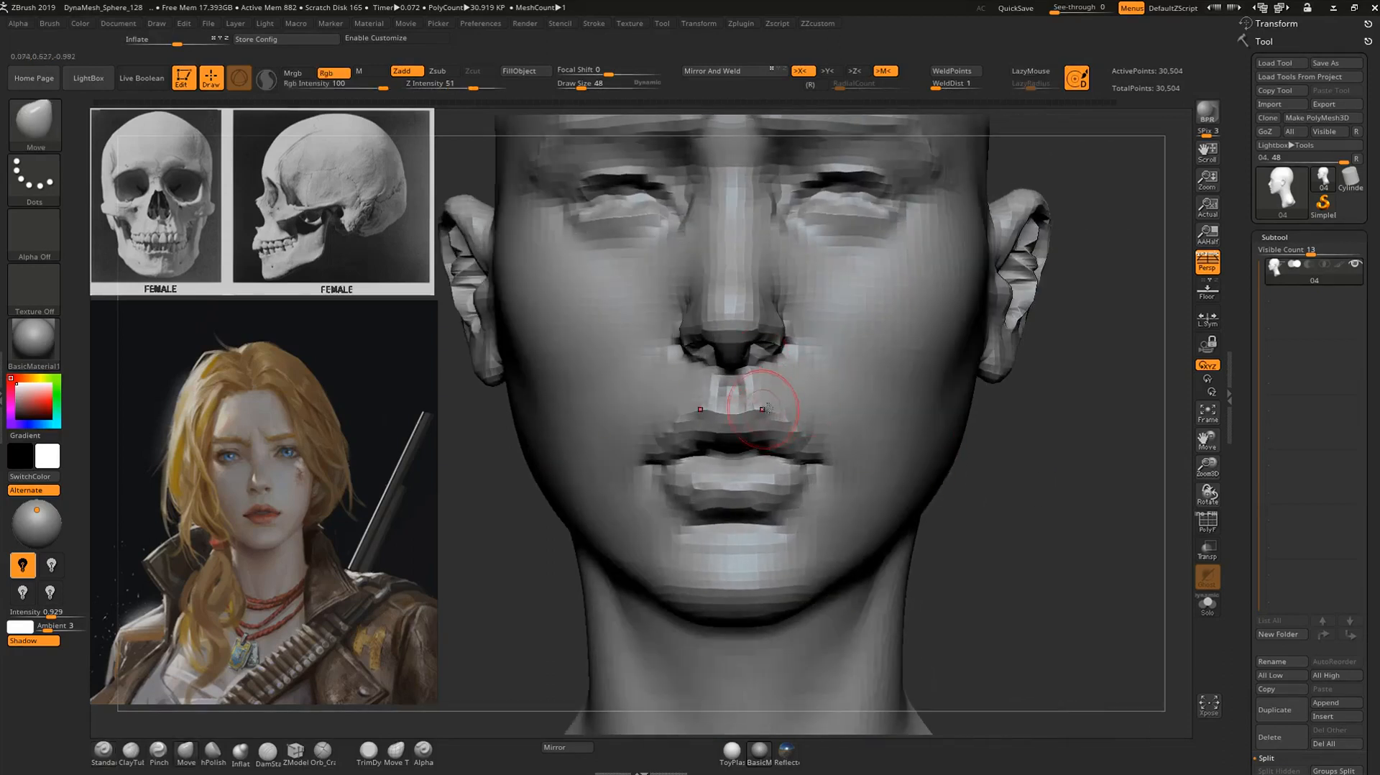
mouse_move(1064, 438)
alt+mouse_down()
mouse_move(1068, 508)
mouse_move(1051, 503)
alt+mouse_up()
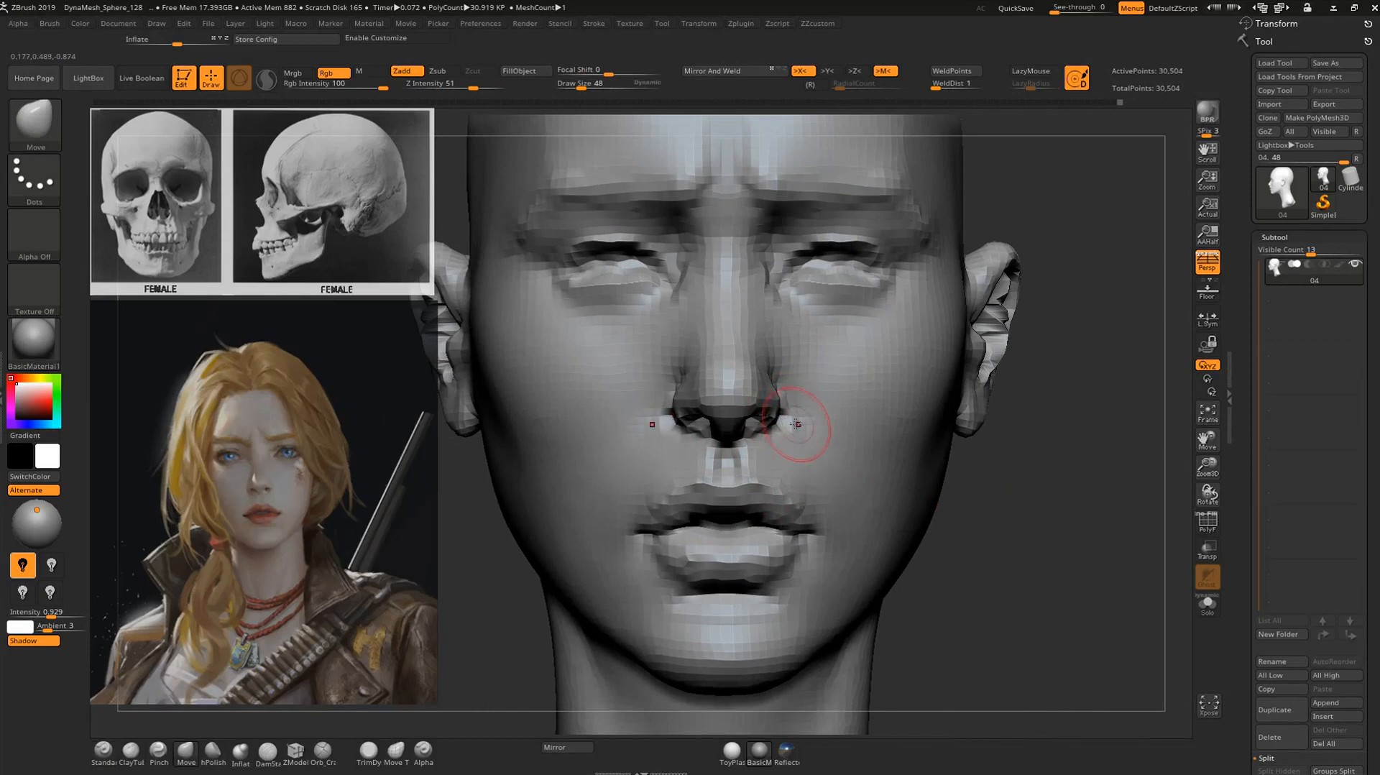
mouse_move(1078, 428)
alt+mouse_down()
mouse_move(997, 453)
mouse_move(1003, 518)
mouse_move(1026, 440)
mouse_move(1017, 403)
mouse_move(927, 441)
mouse_move(947, 401)
mouse_move(904, 378)
alt+mouse_up()
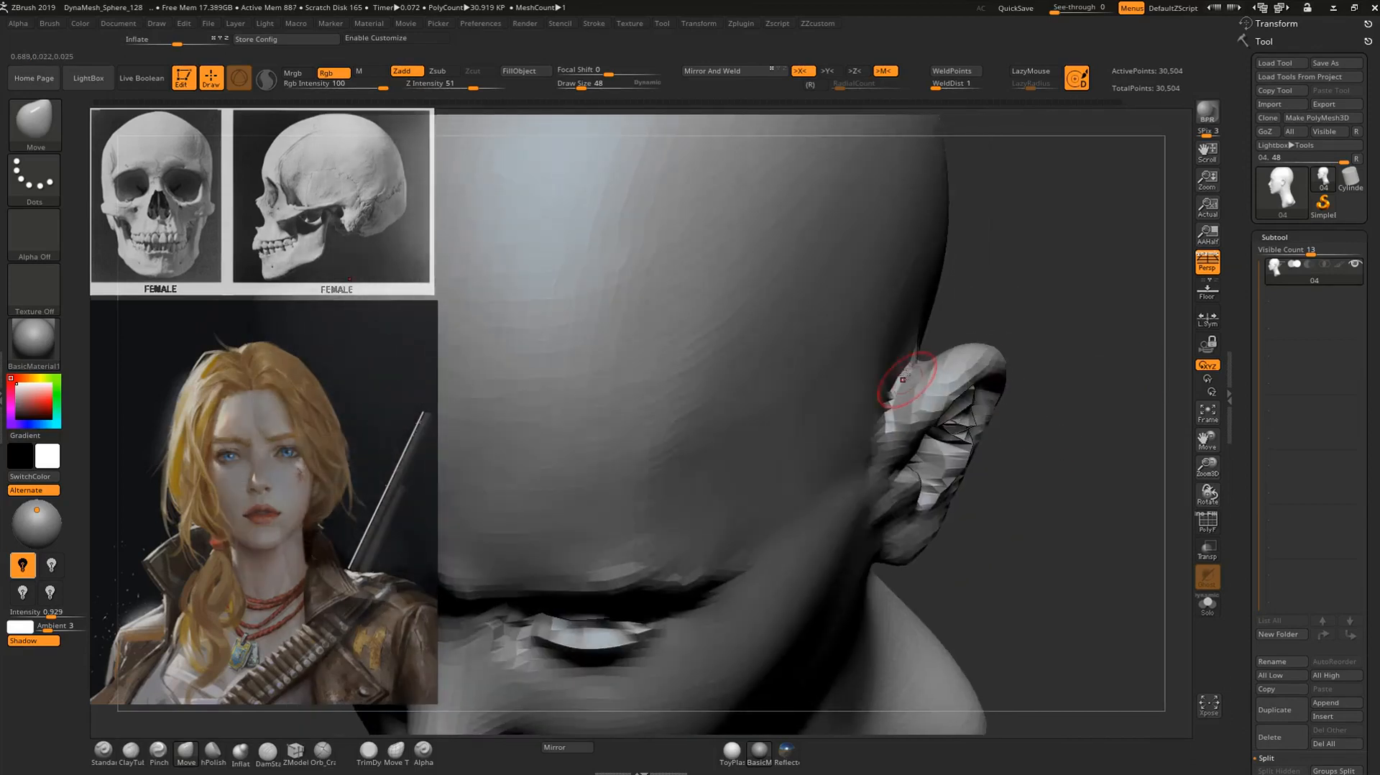
drag(967, 310, 907, 371)
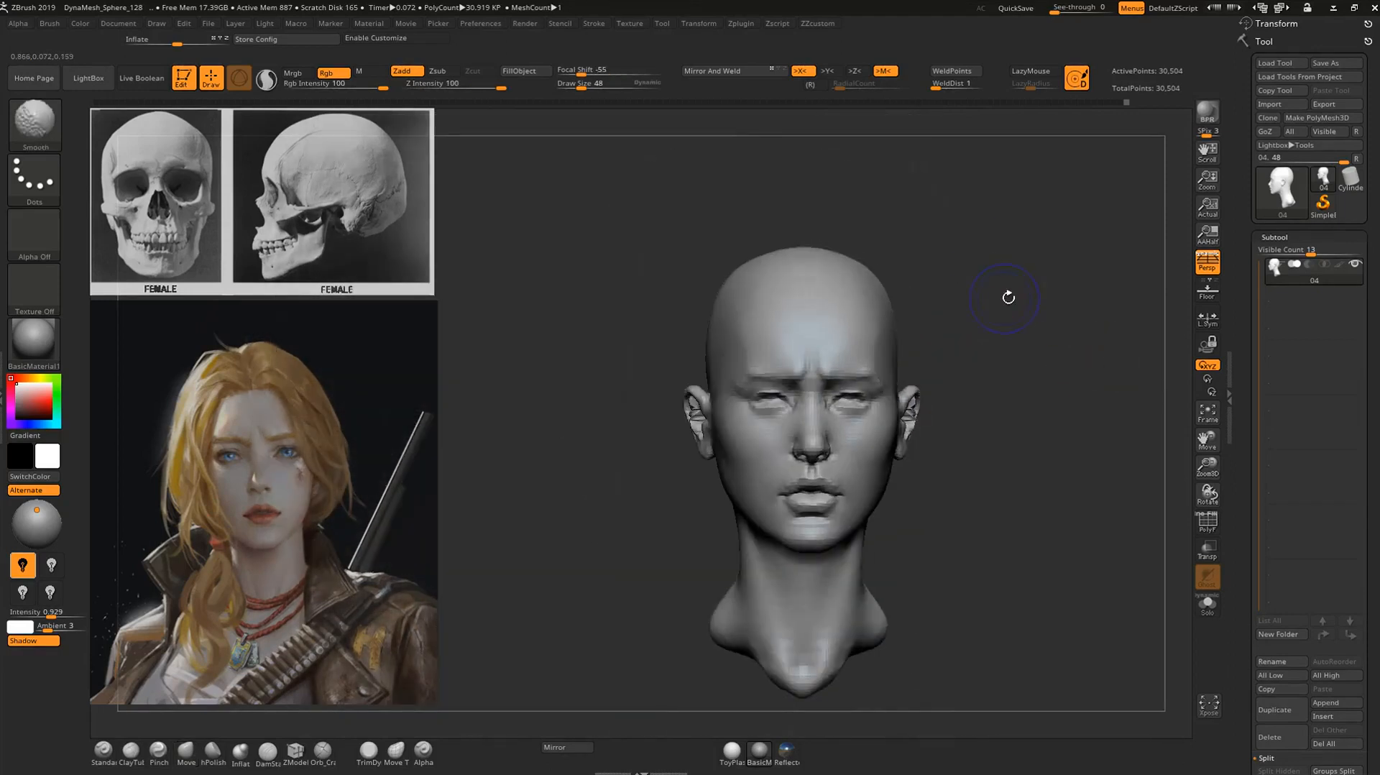
Sculpt the temple beside the brow with the Standard brush at draw size 48 and smooth it.
ctrl+right_drag(1002, 299, 1052, 345)
drag(1051, 345, 919, 360)
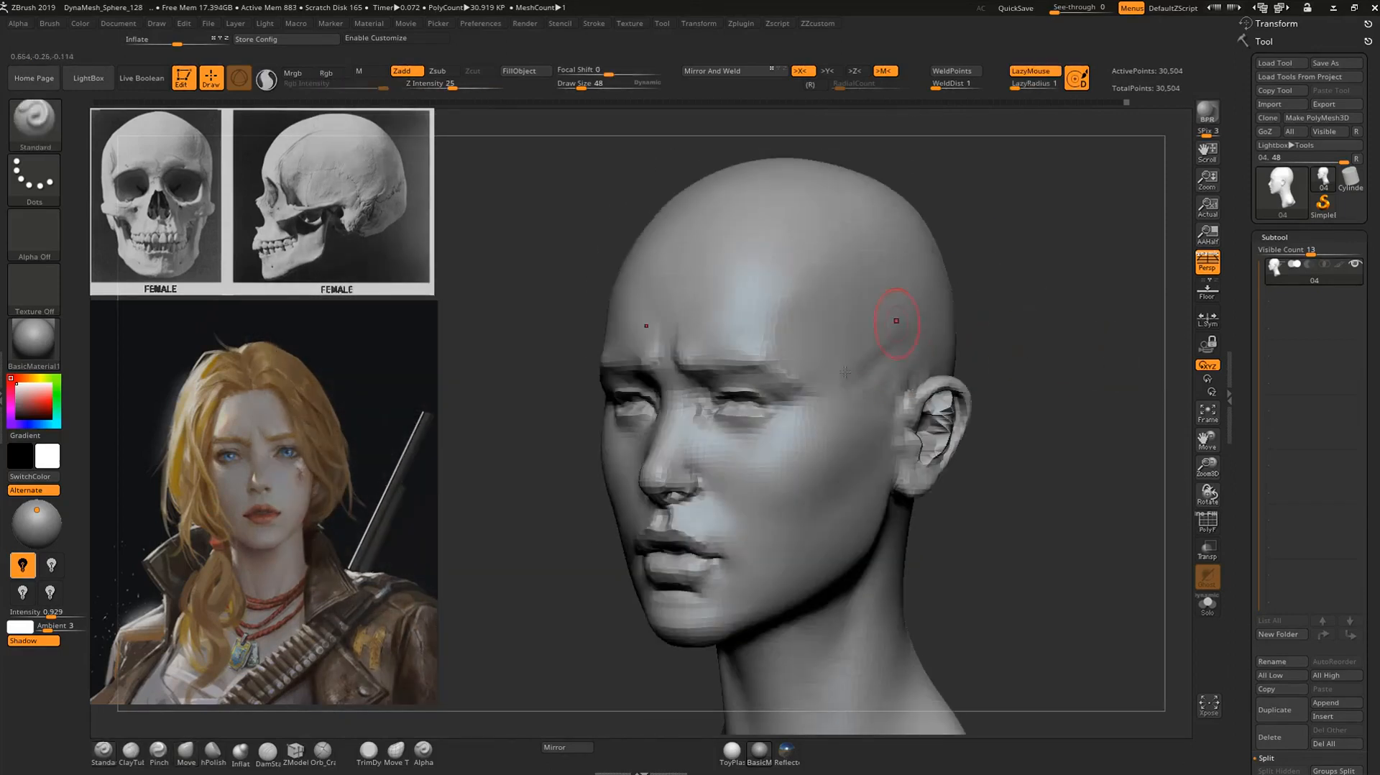
key(shift)
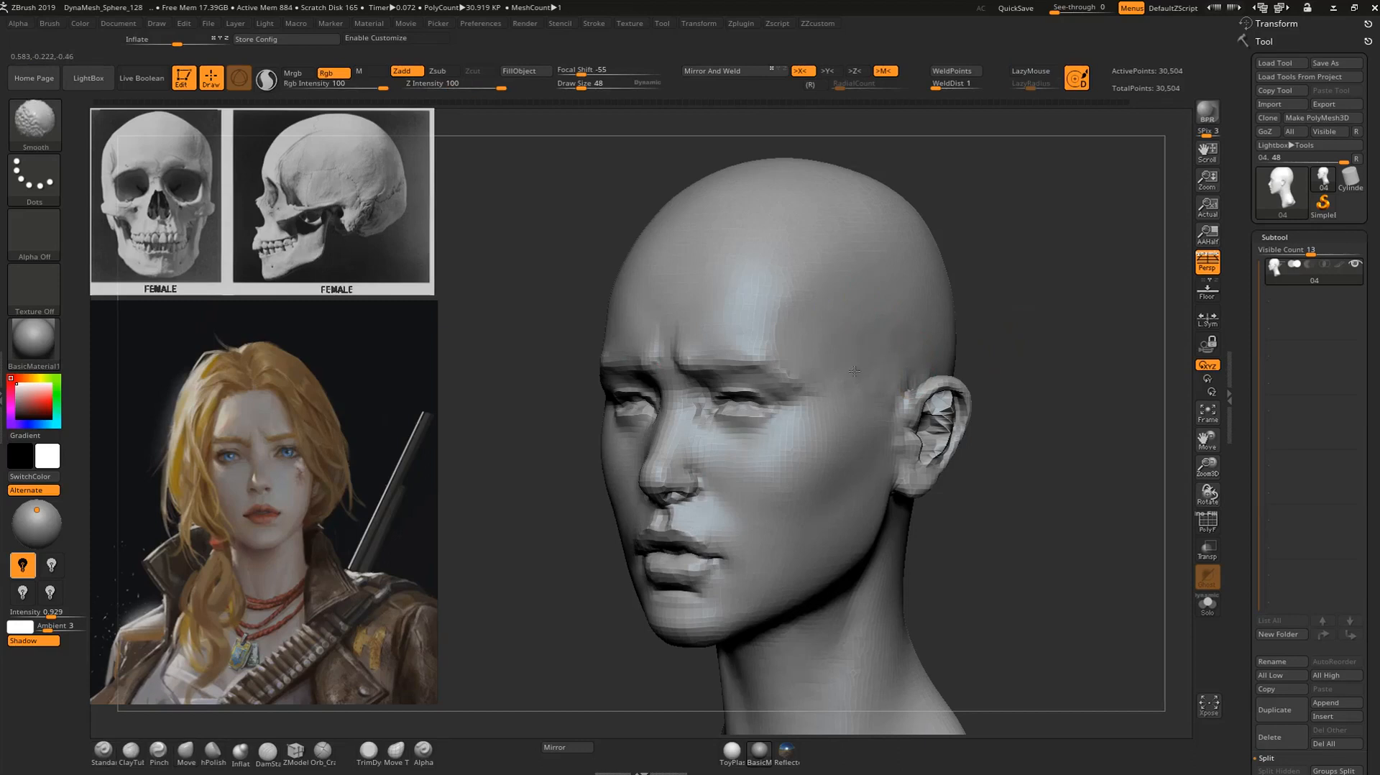
shift+drag(1042, 288, 1032, 290)
ctrl+right_drag(991, 324, 968, 307)
mouse_move(955, 311)
mouse_down()
mouse_move(877, 277)
mouse_move(920, 302)
mouse_move(908, 314)
mouse_move(889, 304)
mouse_up()
key(shift)
Flatten the side of the forehead with the hPolish brush at draw size 68 and smooth it.
key(b)
key(h)
key(p)
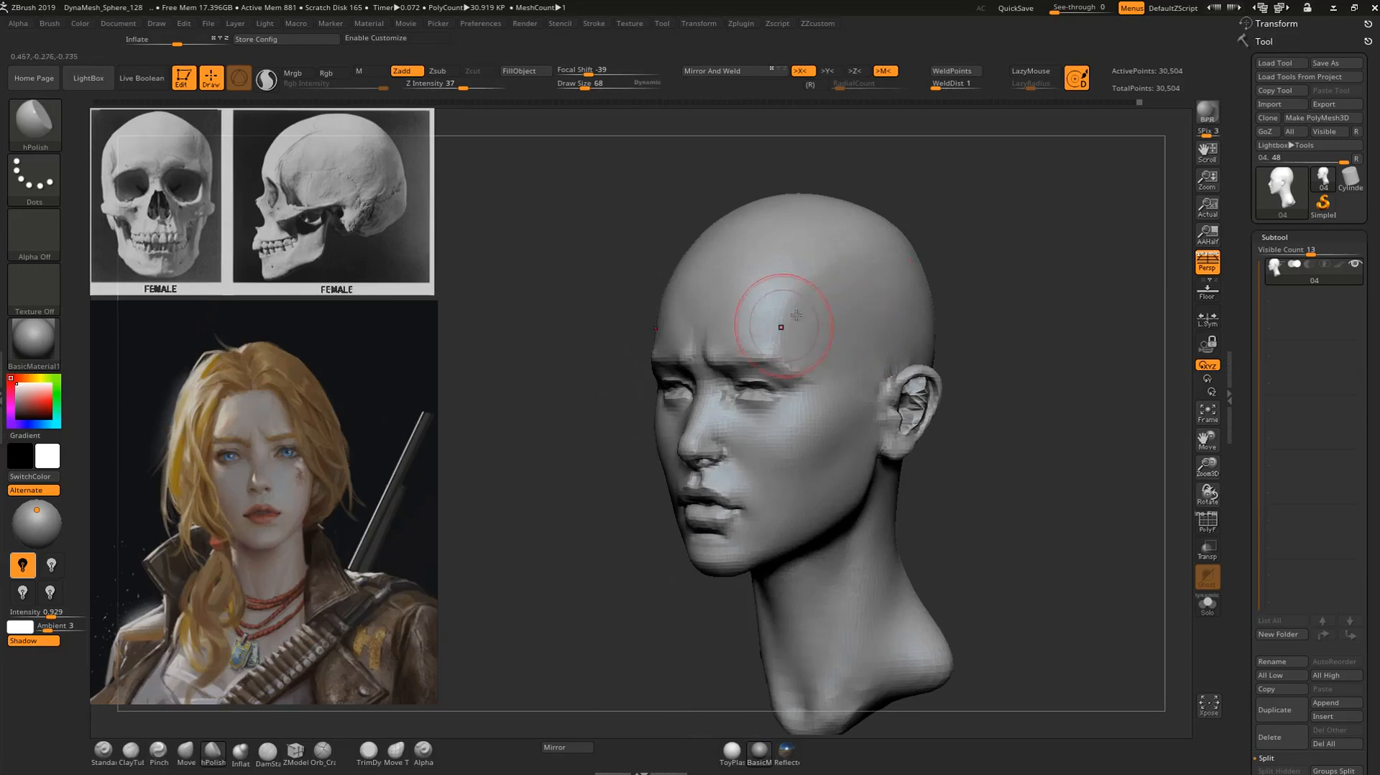
shift+drag(941, 262, 962, 255)
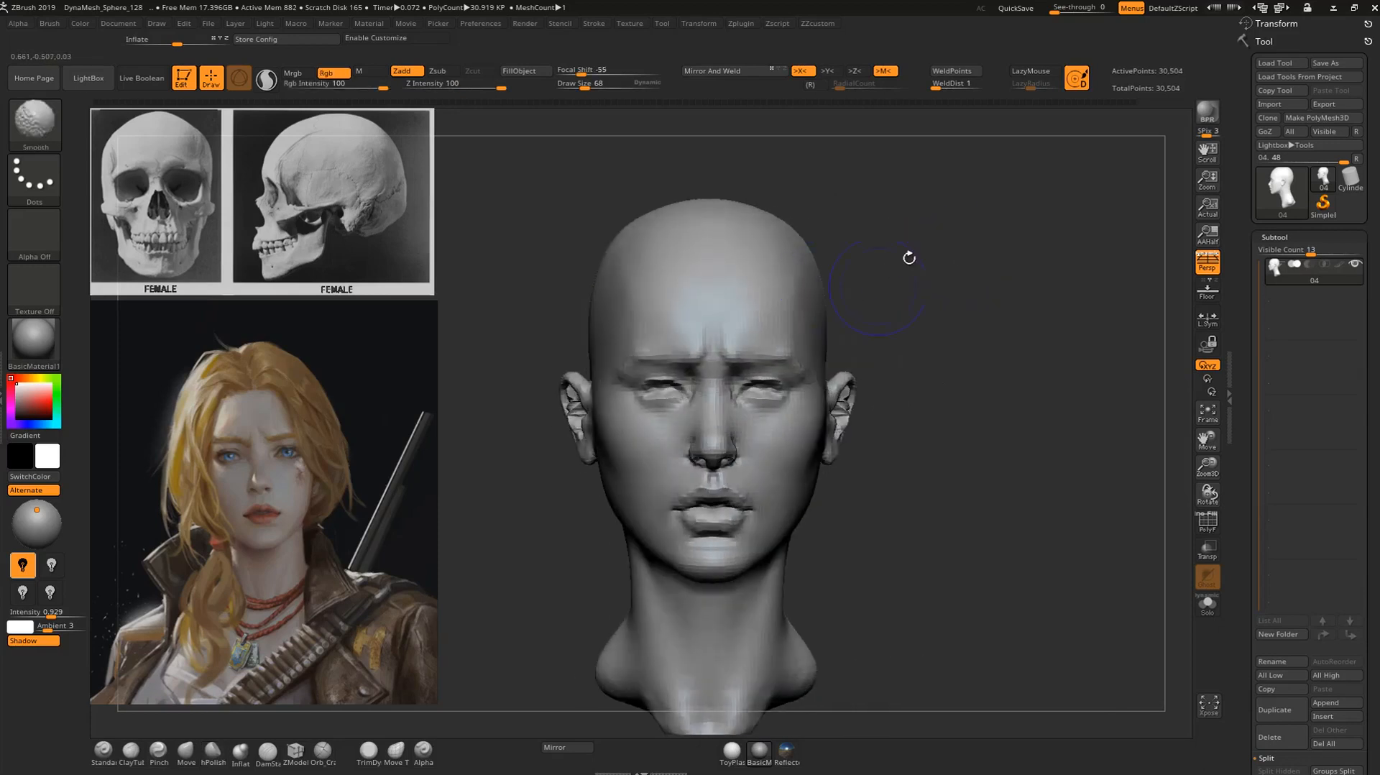
drag(882, 280, 826, 286)
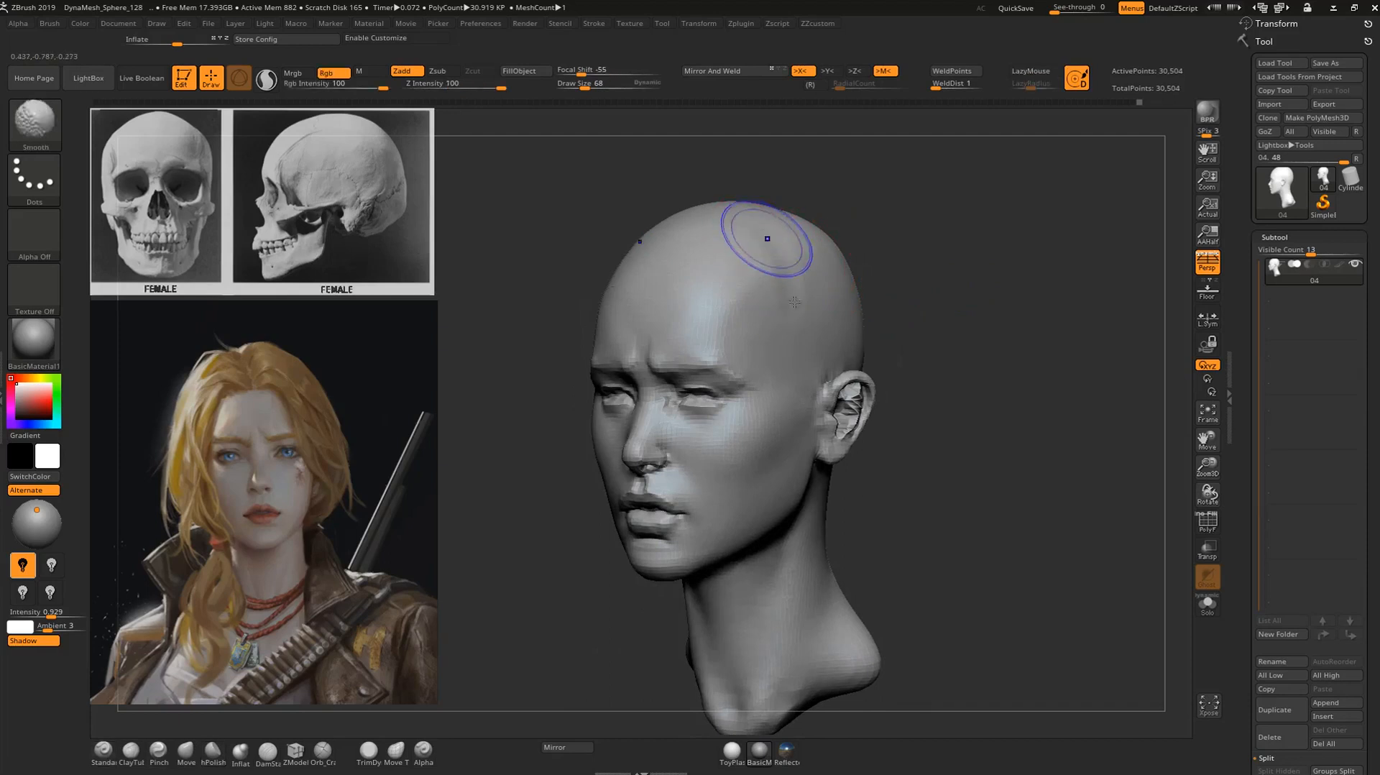
Sculpt the forehead above the outer brows with the Standard brush at draw size 68 and blend it smoothly.
mouse_move(818, 327)
shift+mouse_down()
mouse_move(893, 252)
mouse_move(812, 219)
mouse_move(837, 231)
mouse_move(812, 237)
shift+mouse_up()
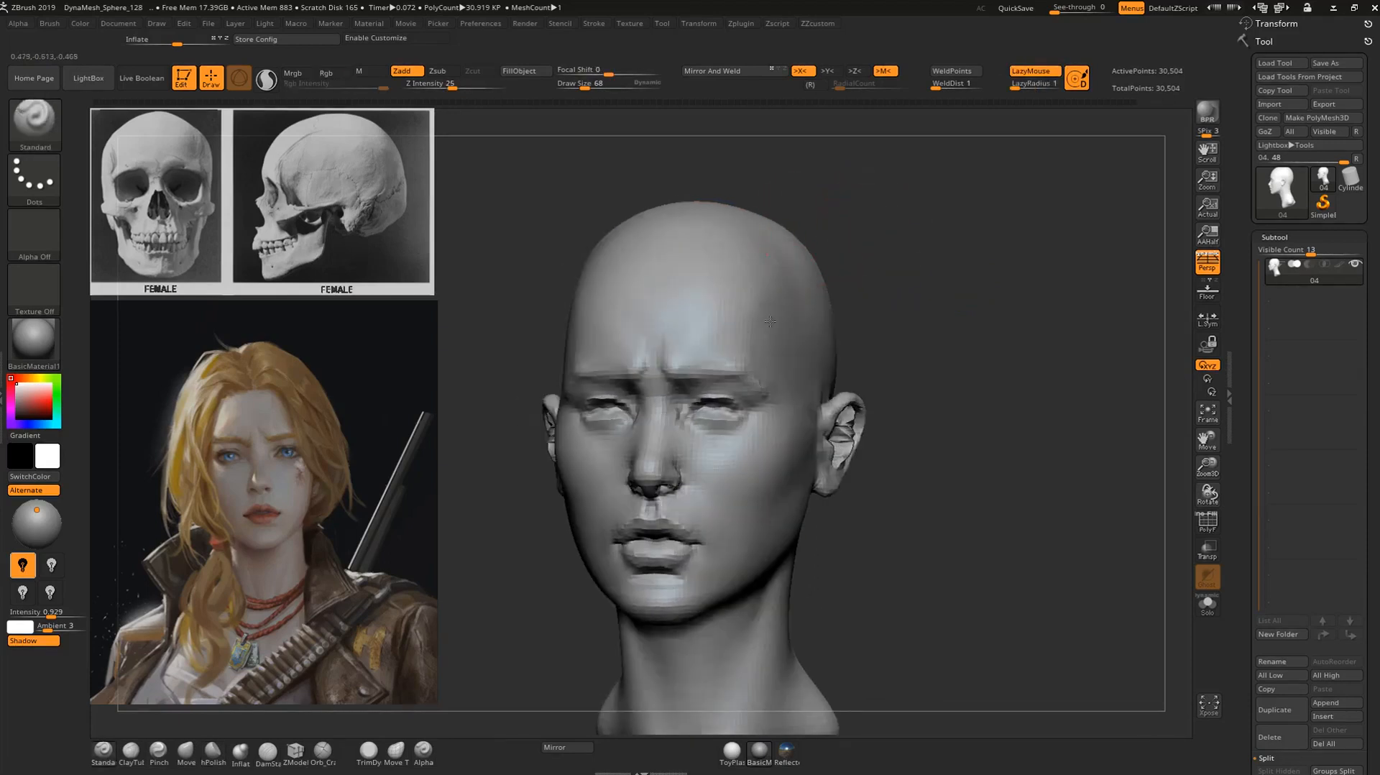
key(shift)
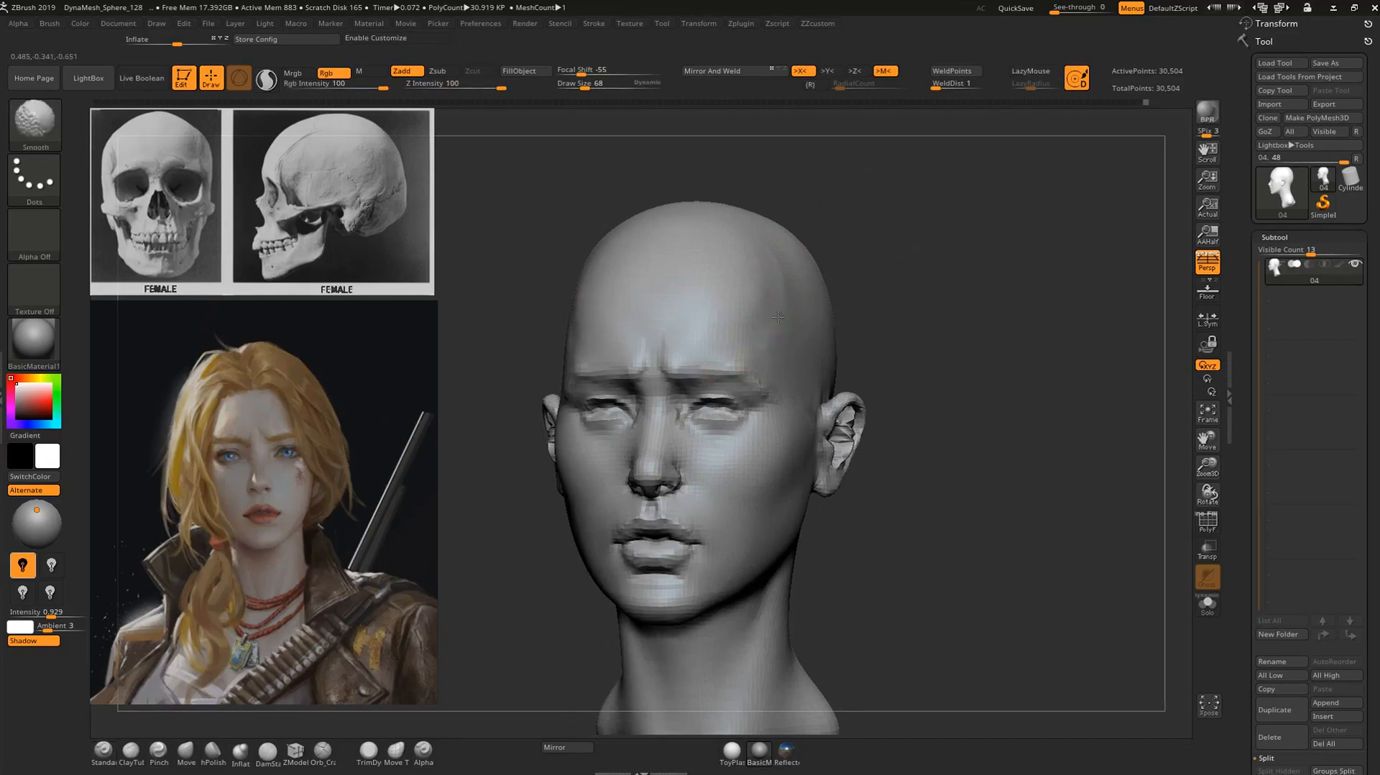
mouse_move(885, 284)
shift+mouse_down()
mouse_move(855, 289)
mouse_move(885, 345)
shift+mouse_up()
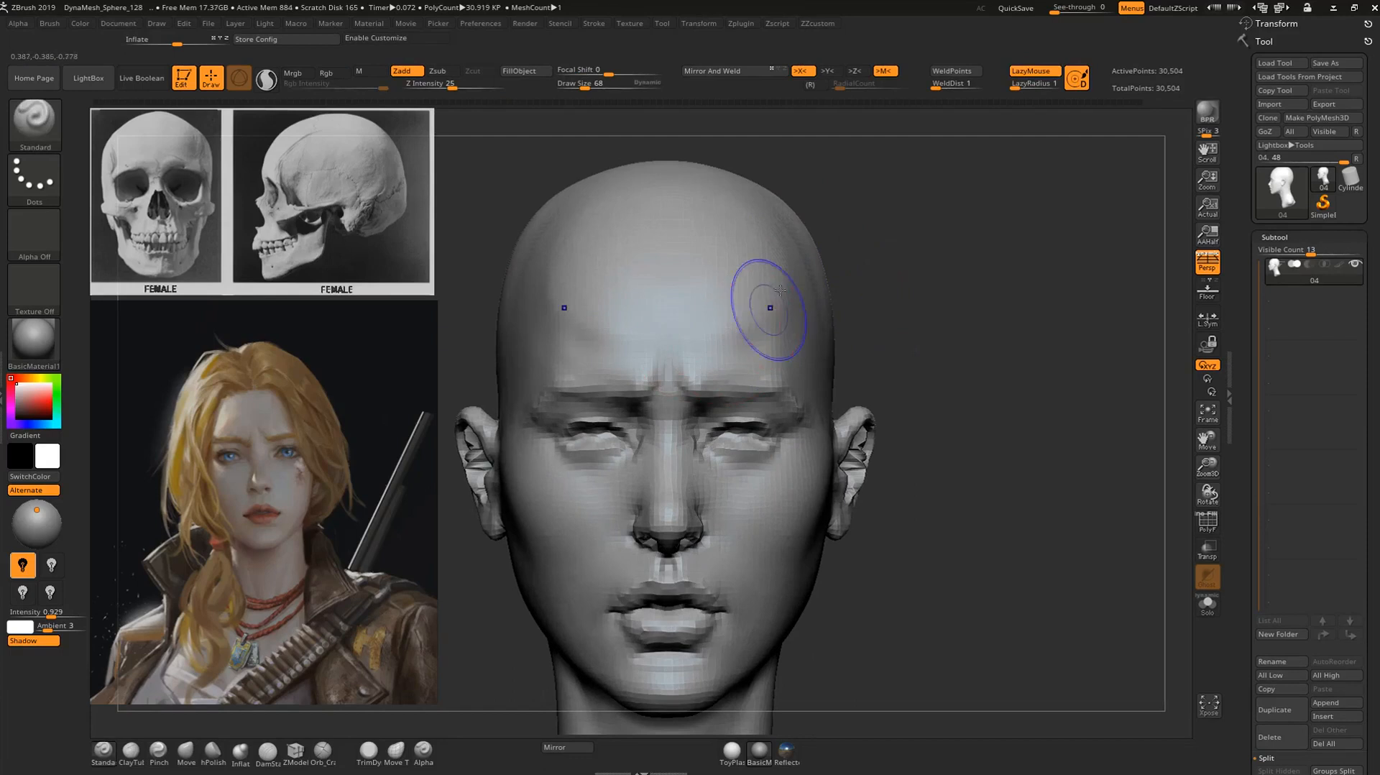
key(shift)
mouse_move(926, 242)
alt+mouse_down()
mouse_move(839, 193)
mouse_move(878, 256)
mouse_move(827, 250)
mouse_move(953, 264)
alt+mouse_up()
mouse_move(927, 323)
alt+mouse_down()
mouse_move(939, 259)
mouse_move(942, 338)
alt+mouse_up()
mouse_move(945, 489)
mouse_down()
mouse_move(921, 496)
mouse_move(978, 475)
mouse_move(1090, 594)
mouse_move(1059, 298)
mouse_up()
Reshape the nostril wings with the Move brush at draw size 68.
key(b)
key(m)
key(v)
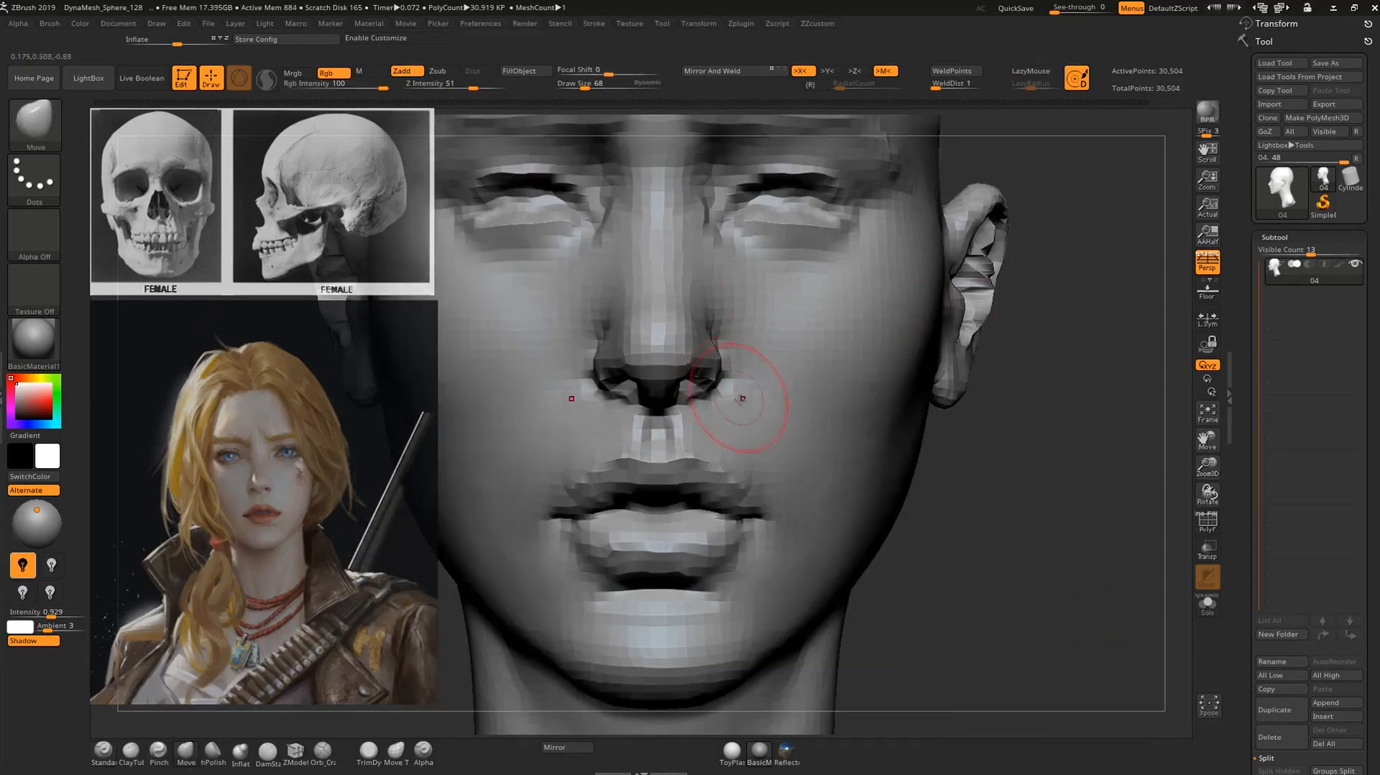
drag(712, 377, 717, 377)
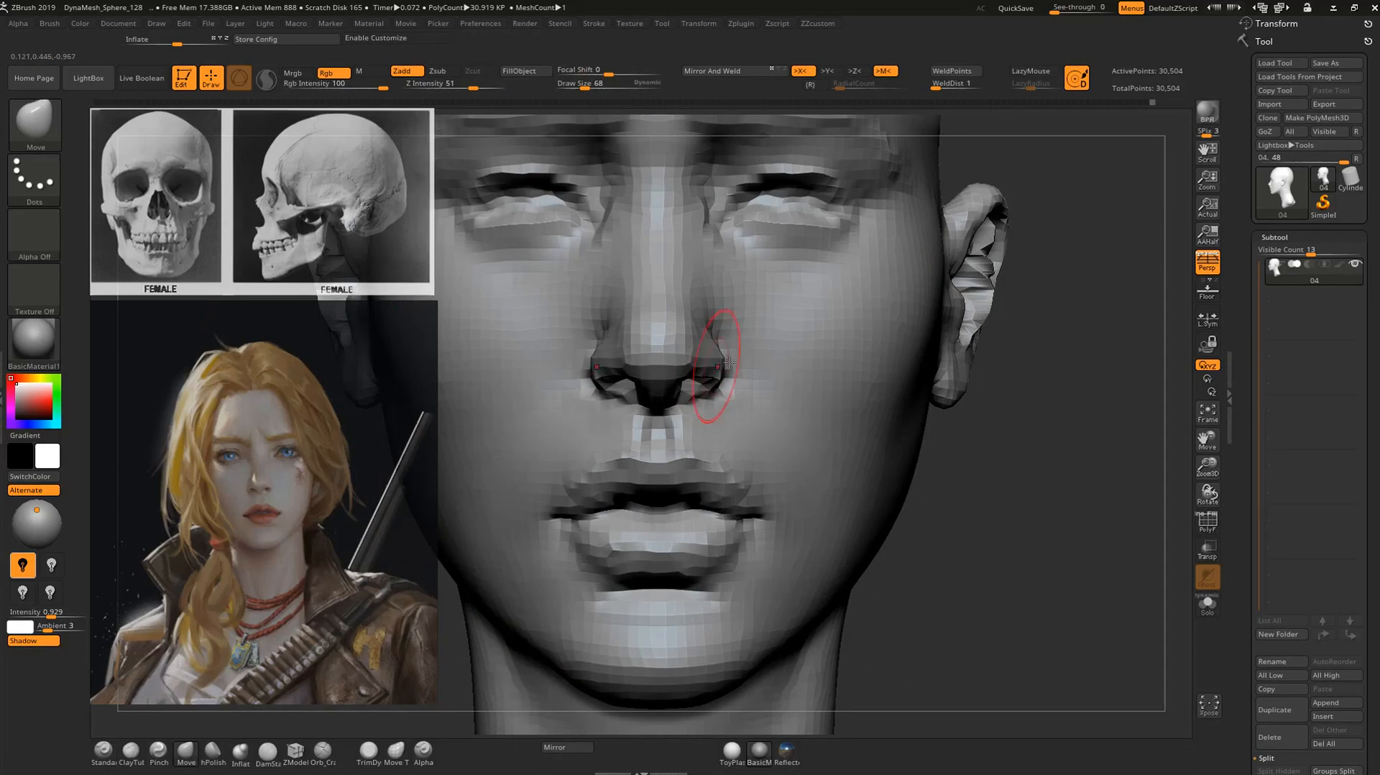
mouse_move(1006, 496)
alt+mouse_down()
mouse_move(902, 391)
mouse_move(967, 471)
mouse_move(1022, 626)
alt+mouse_up()
Examine the brows, forehead and facial profile from the front, side and three-quarter views.
key(b)
key(s)
key(t)
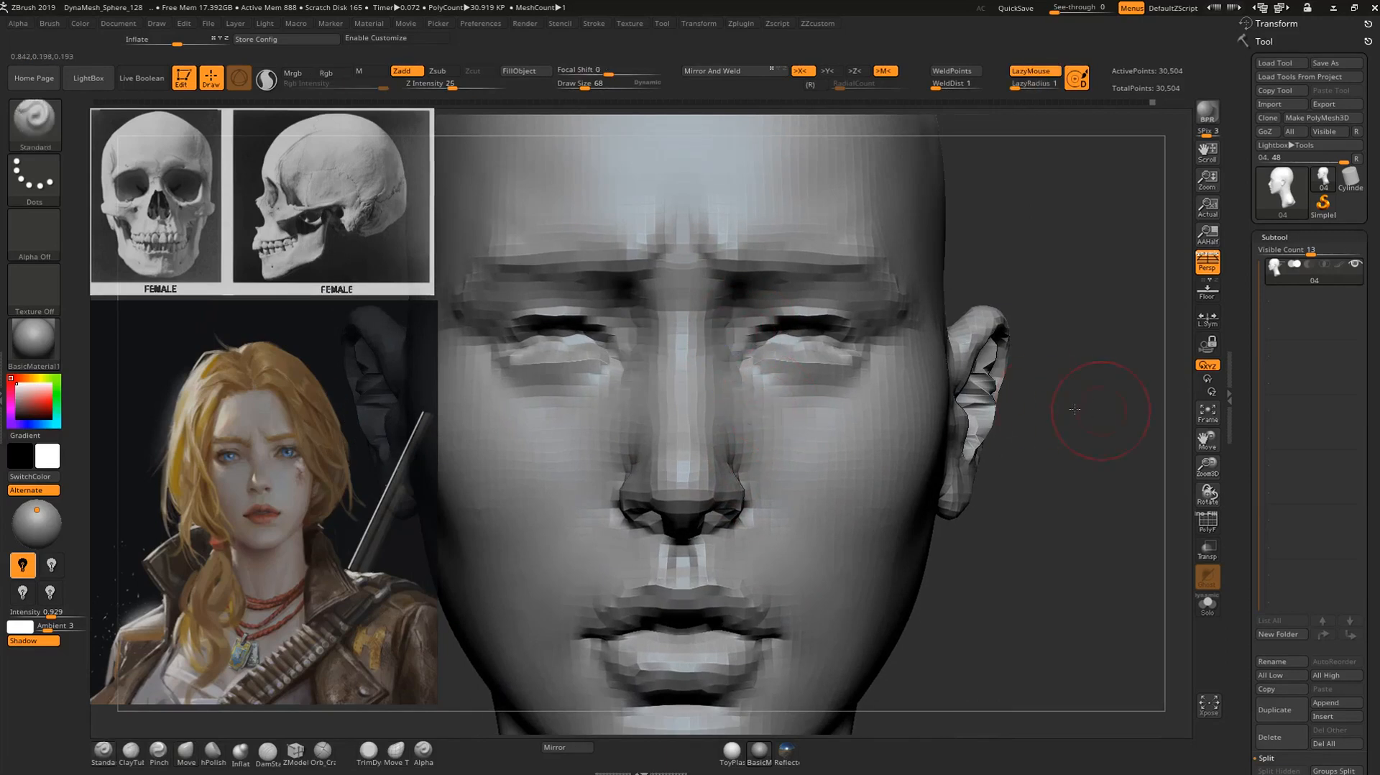
drag(1085, 400, 737, 329)
alt+drag(474, 511, 549, 487)
alt+drag(1027, 417, 948, 391)
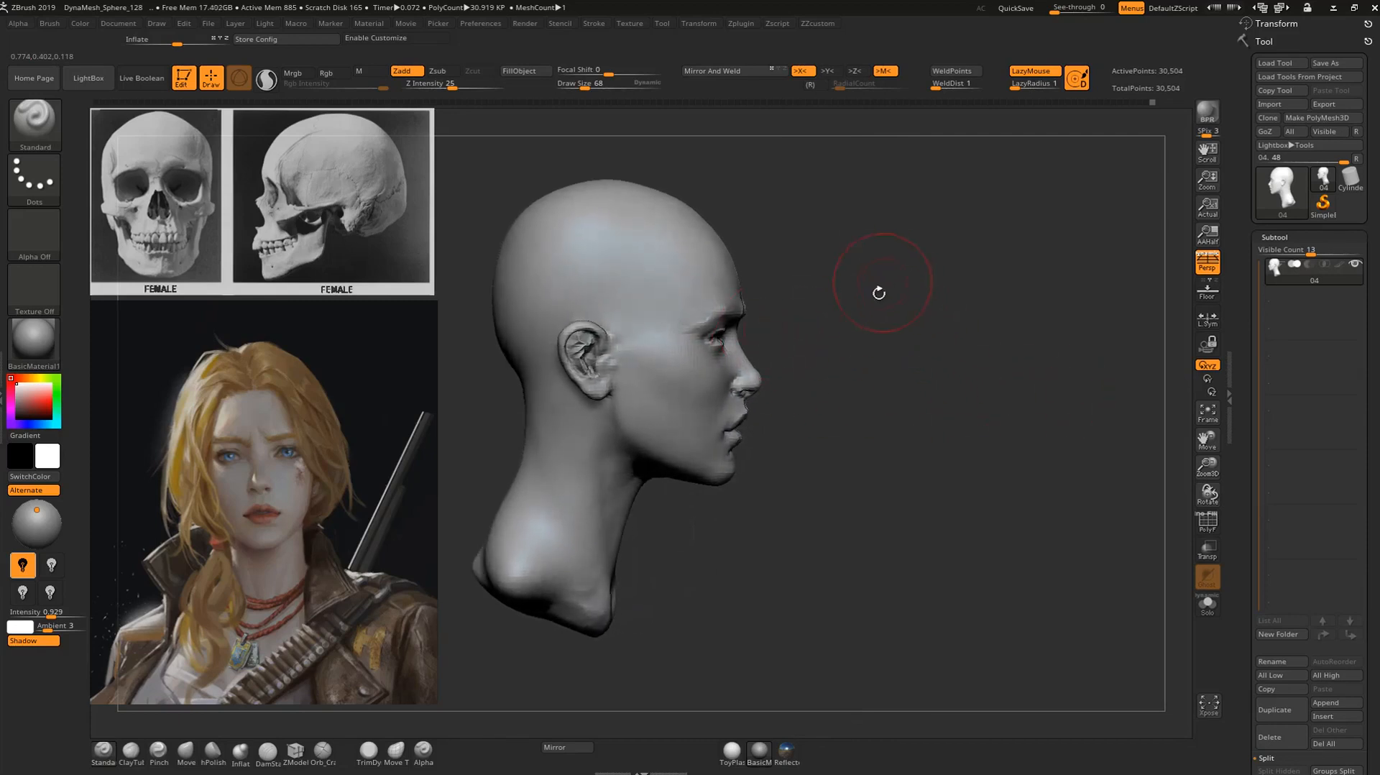
drag(867, 357, 805, 346)
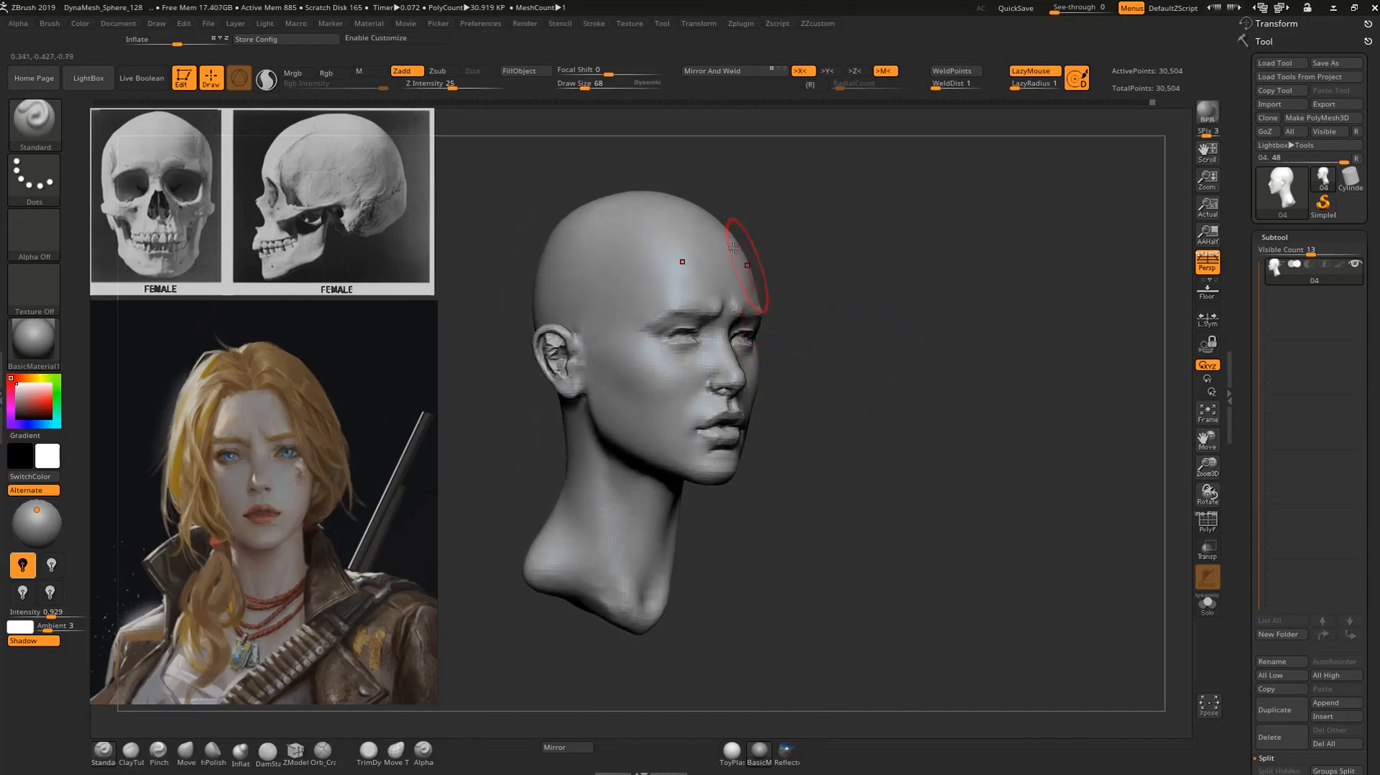
alt+drag(827, 434, 831, 467)
key(b)
key(m)
key(v)
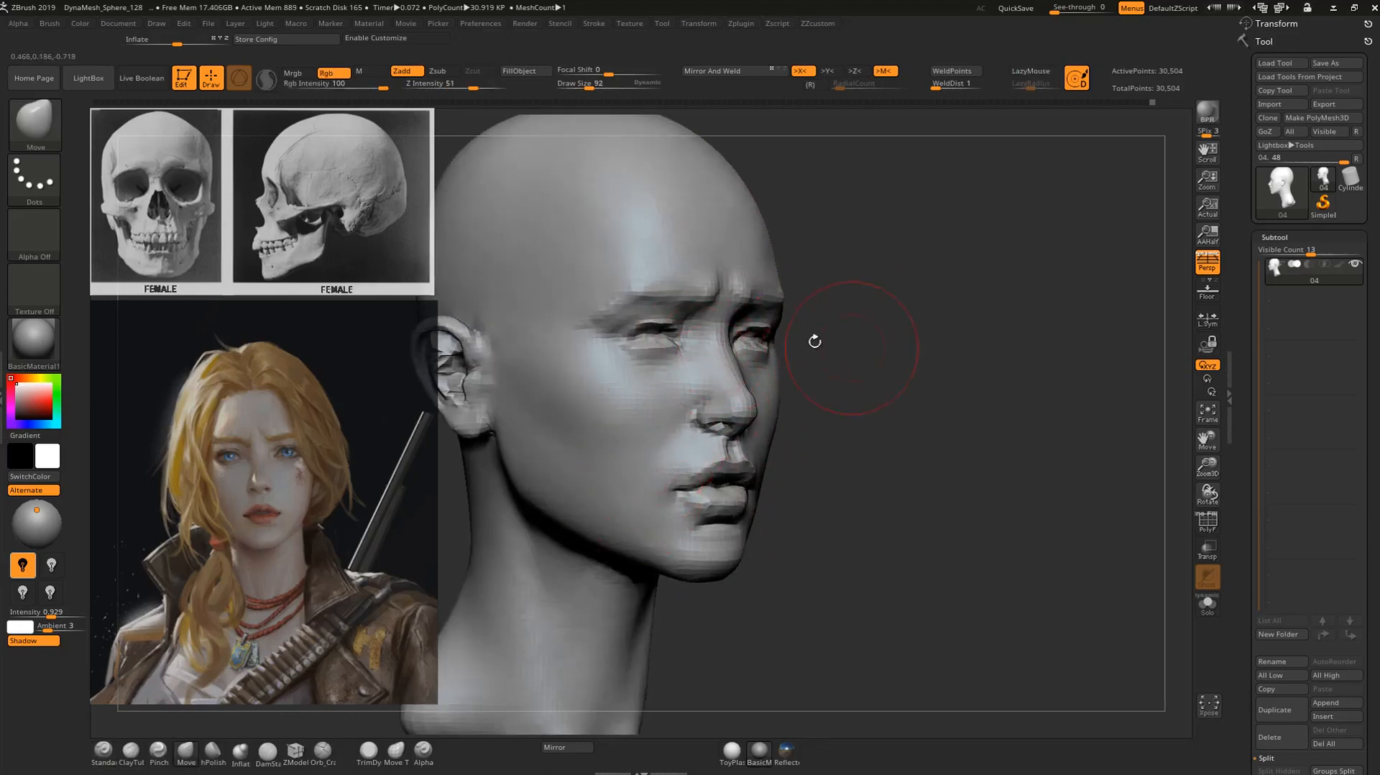
Build up the area beside the outer eye with the Inflat brush at draw size 92 and smooth the temple.
key(b)
key(i)
key(n)
alt+drag(828, 343, 914, 285)
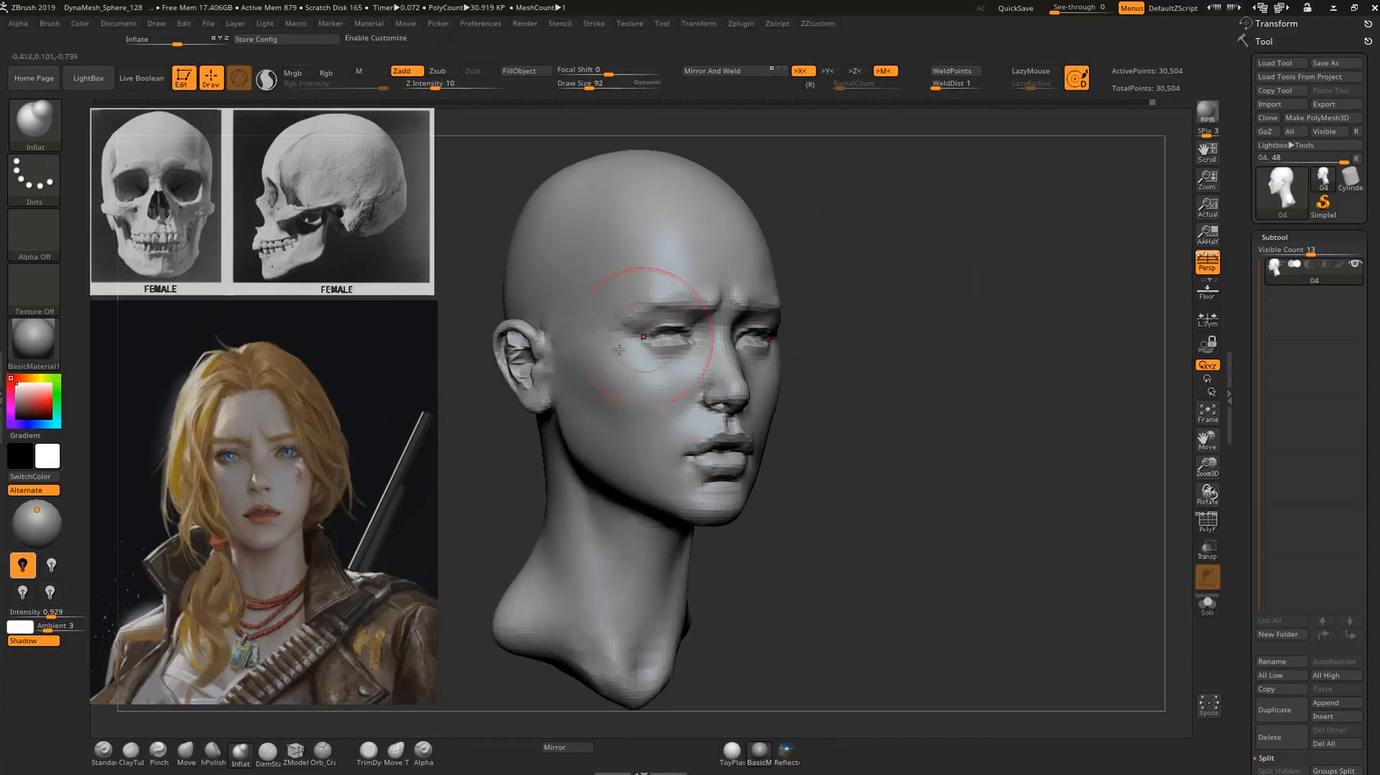
drag(799, 296, 977, 287)
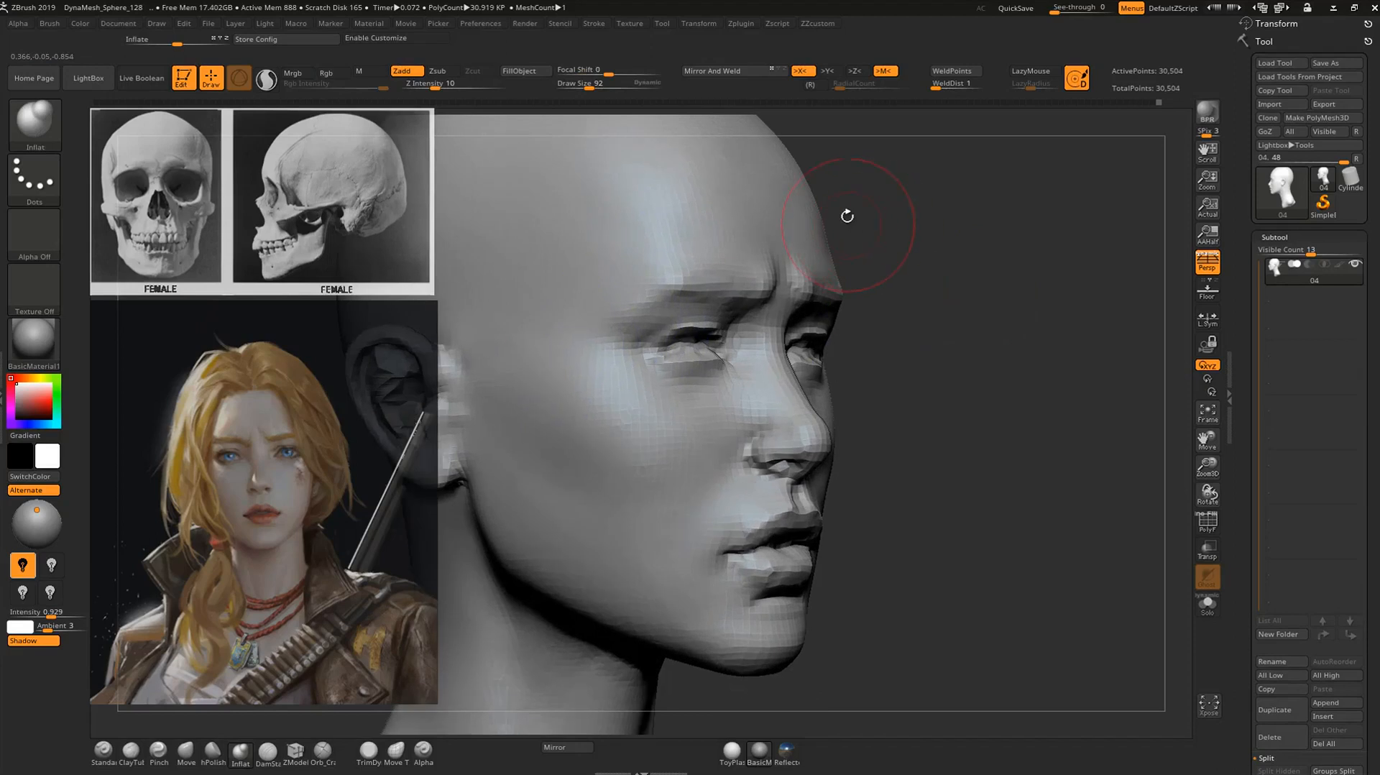
Carve the crease under the eye with the DamStandard brush and smooth it into the cheek.
key(b)
key(d)
key(s)
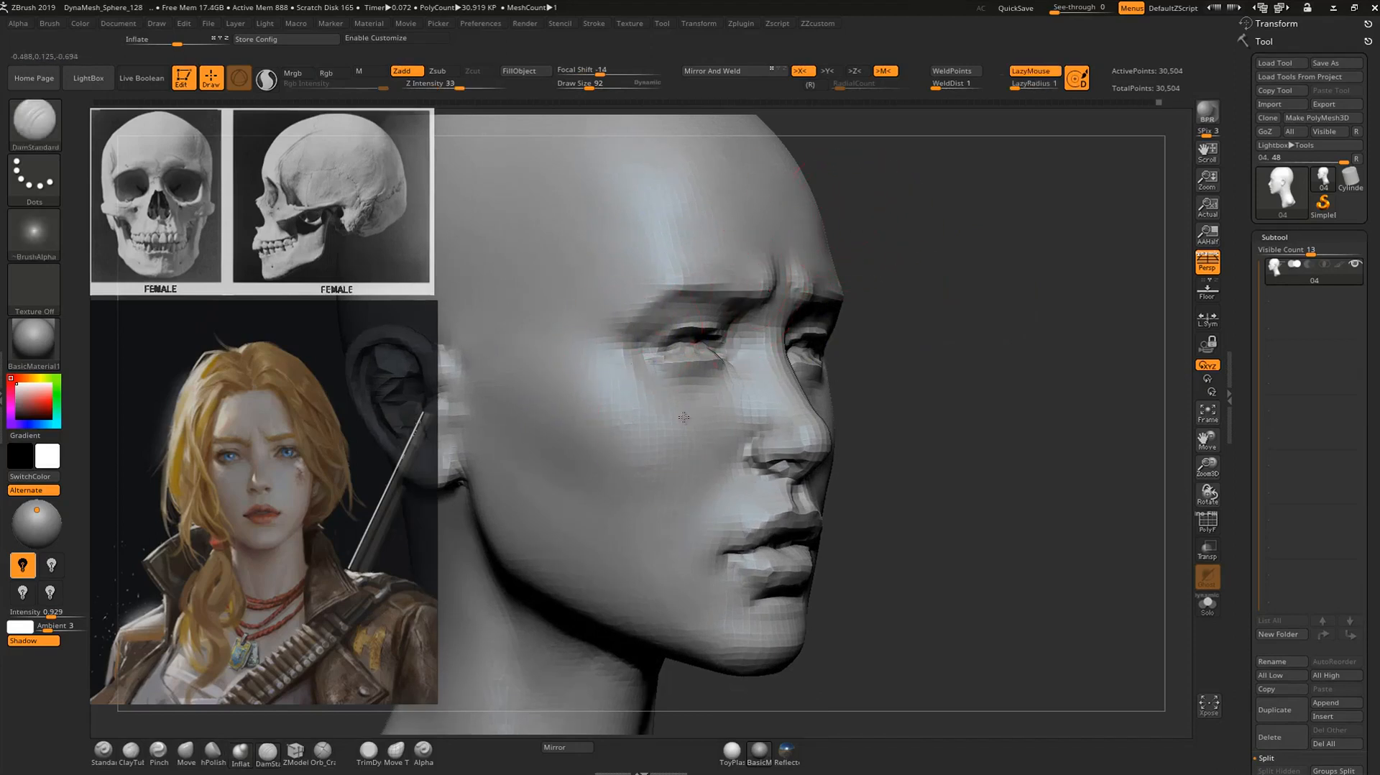
drag(726, 388, 681, 409)
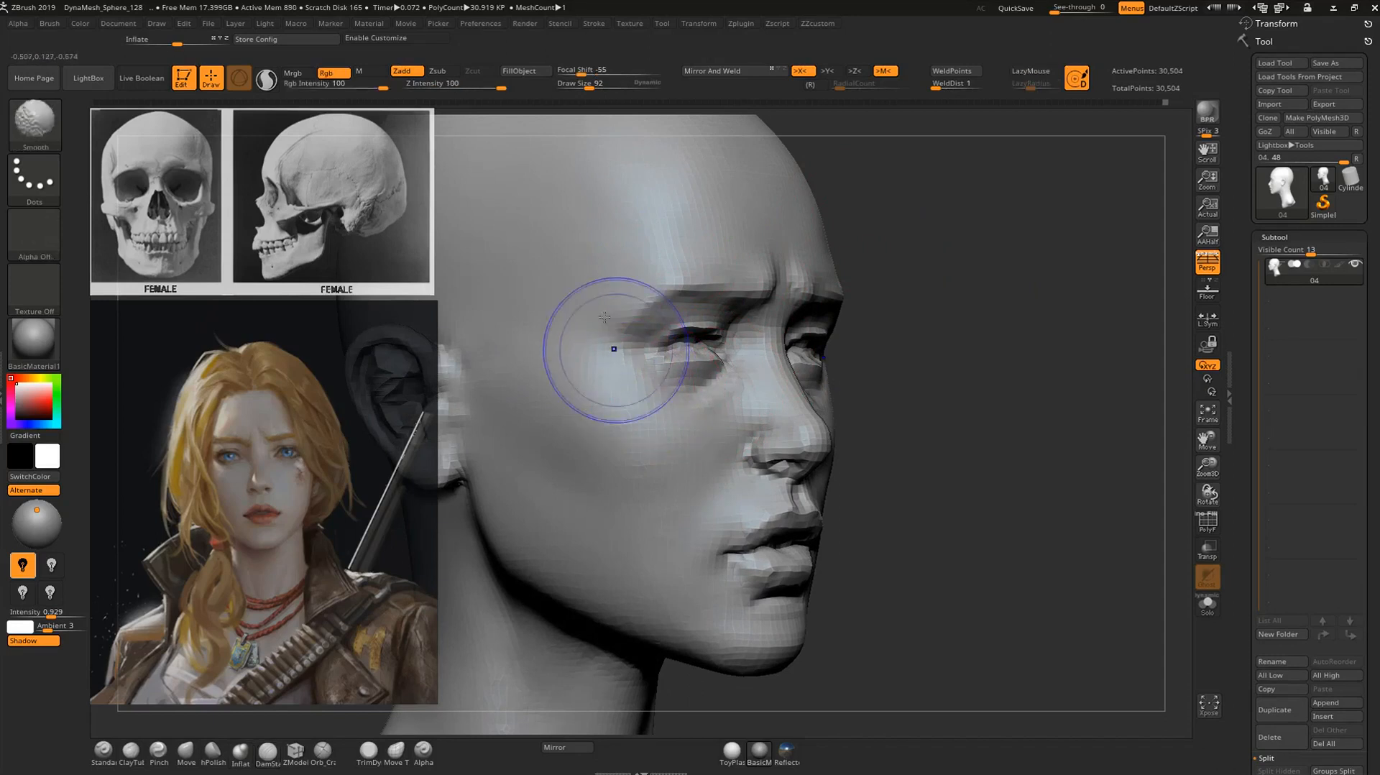
Carve the temporal line from the outer brow up the forehead with DamStandard at draw size 92 and soften it.
mouse_move(868, 364)
mouse_down()
mouse_move(1046, 345)
mouse_move(1016, 314)
mouse_move(985, 311)
mouse_move(1010, 271)
mouse_move(960, 288)
mouse_up()
mouse_move(616, 276)
alt+mouse_down()
mouse_move(625, 330)
mouse_move(642, 316)
mouse_move(637, 287)
mouse_move(636, 303)
alt+mouse_up()
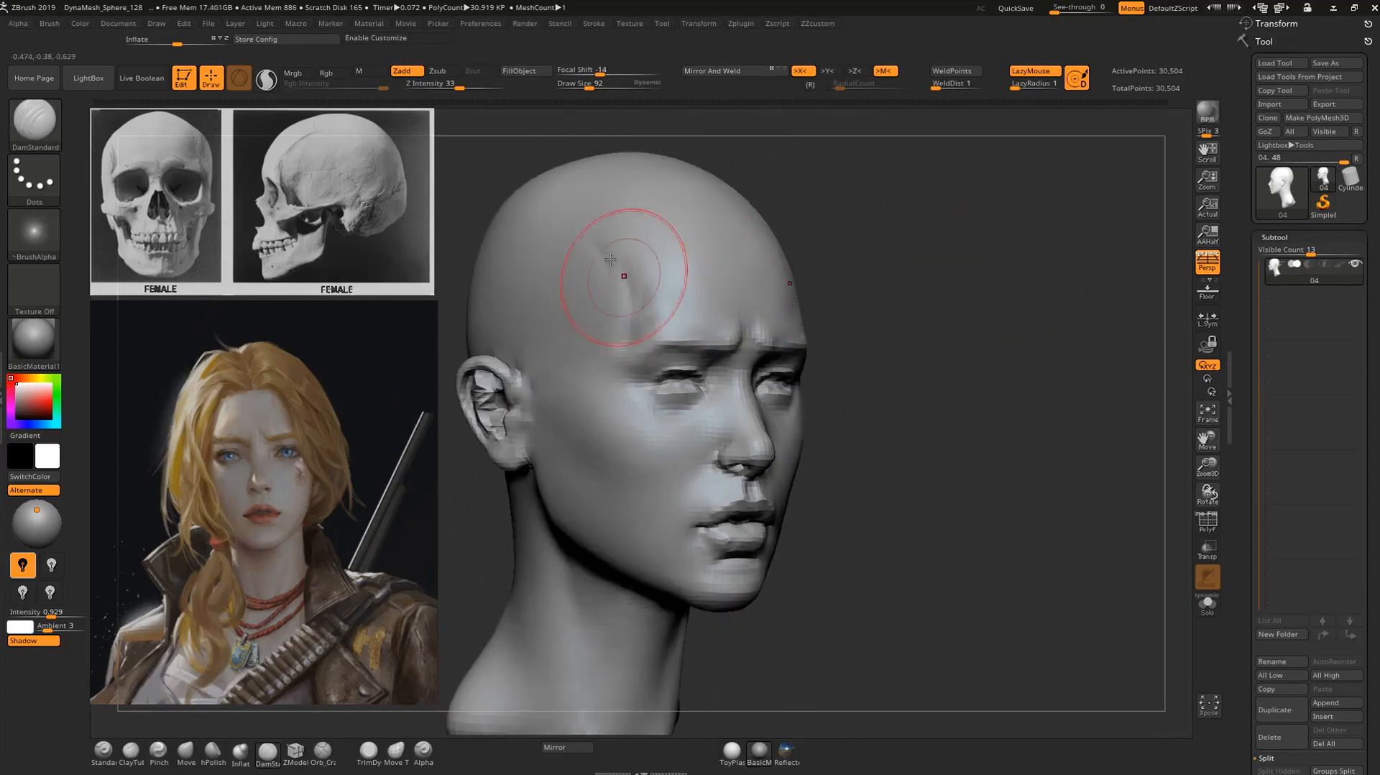
key(shift)
shift+drag(933, 221, 878, 237)
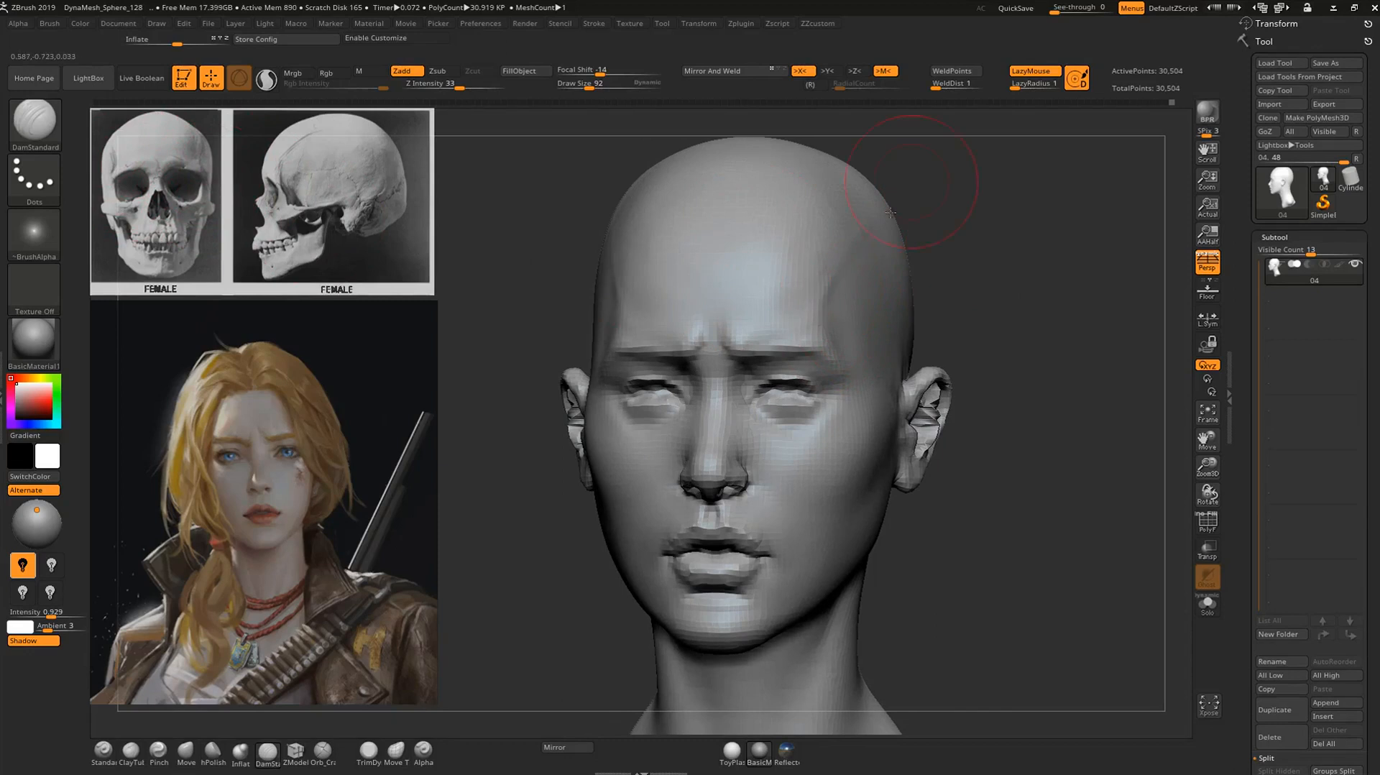
key(shift)
shift+drag(959, 175, 970, 228)
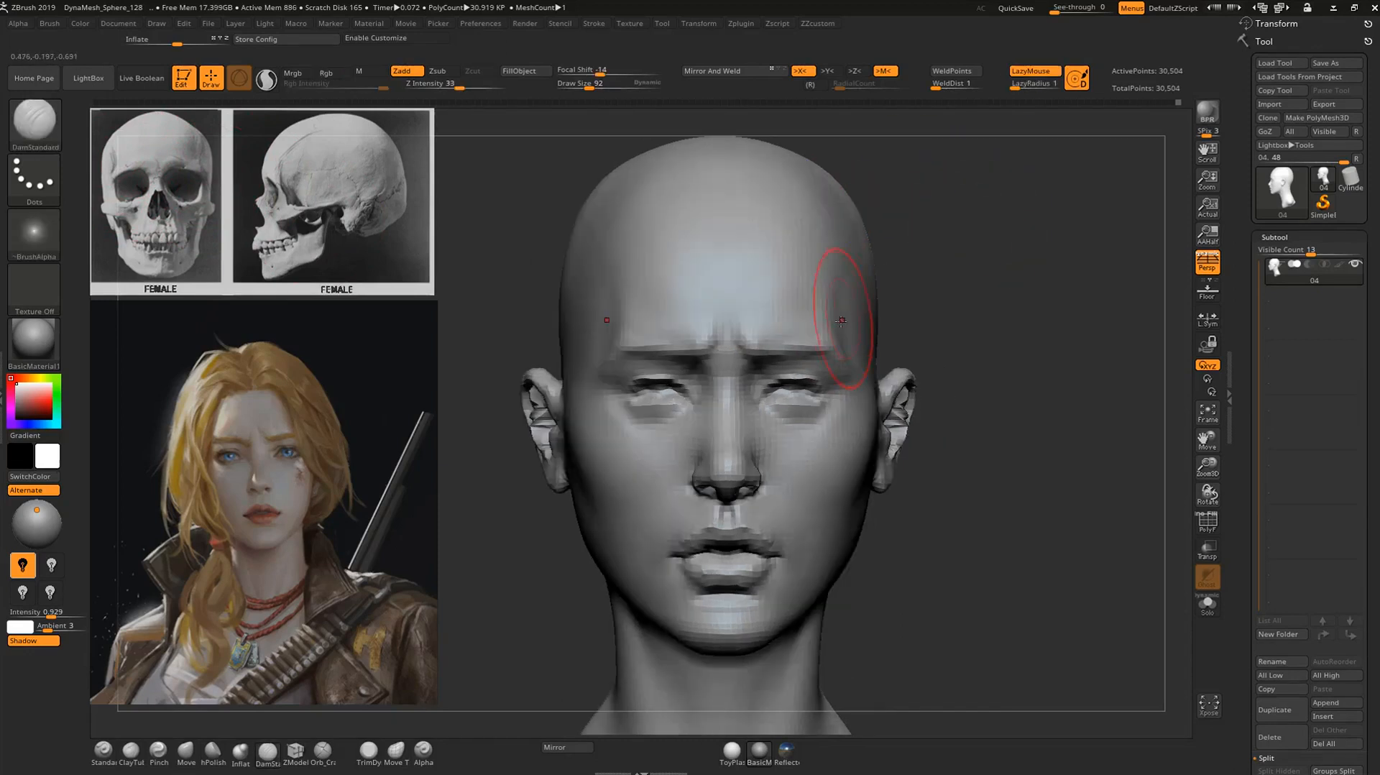
key(shift)
drag(934, 223, 897, 230)
key(shift)
drag(1027, 210, 874, 221)
mouse_move(653, 276)
alt+mouse_down()
mouse_move(657, 235)
mouse_move(831, 193)
alt+mouse_up()
Adjust the upper side contour of the skull from the front with the Move brush.
key(b)
key(m)
key(v)
key(shift)
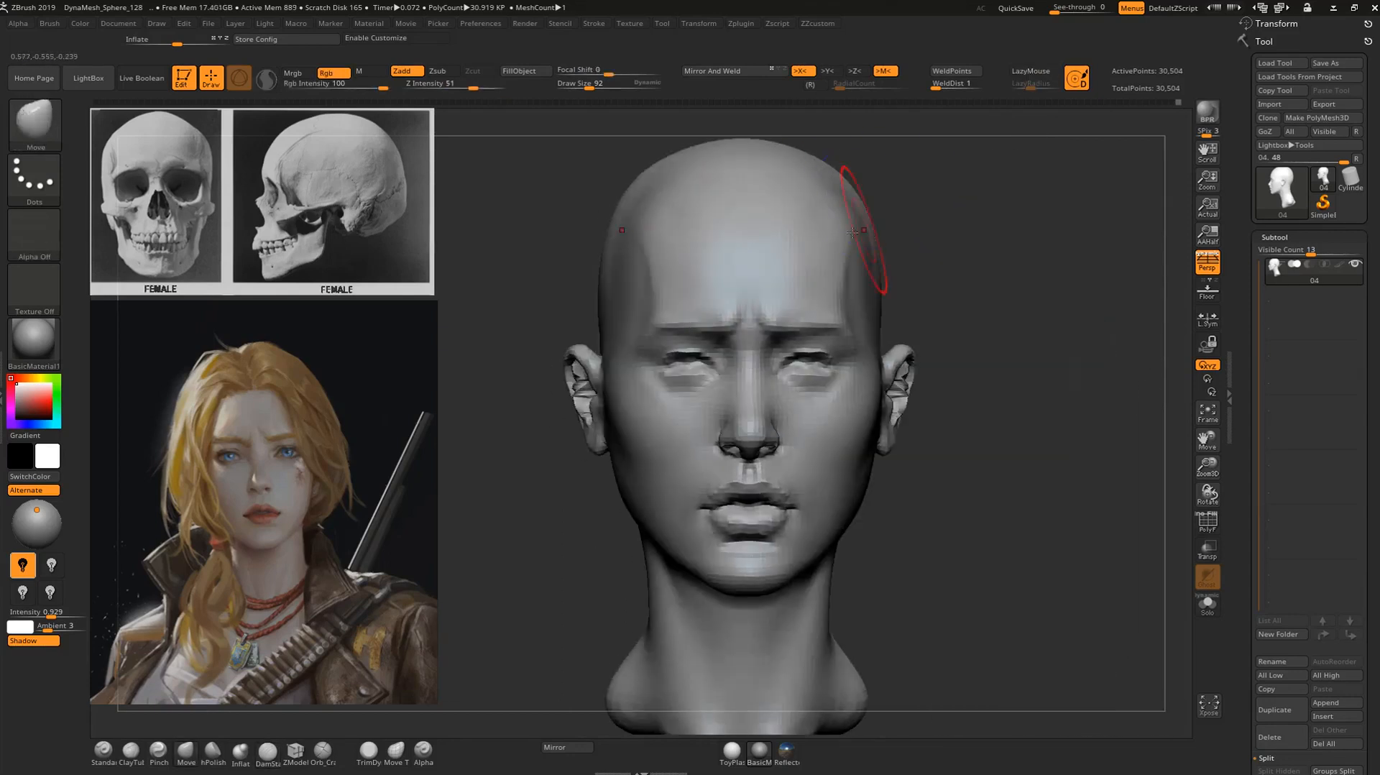
mouse_move(979, 220)
mouse_down()
mouse_move(891, 251)
mouse_move(1017, 284)
mouse_move(1034, 326)
mouse_move(1072, 241)
mouse_move(1006, 324)
mouse_up()
Sculpt the outer edge of the eye socket and brow with the Standard brush at draw size 60.
key(b)
key(c)
key(b)
mouse_move(781, 364)
mouse_down()
mouse_move(839, 360)
mouse_move(862, 376)
mouse_move(858, 393)
mouse_move(857, 365)
mouse_up()
shift+drag(873, 352, 916, 373)
shift+drag(1121, 287, 1144, 301)
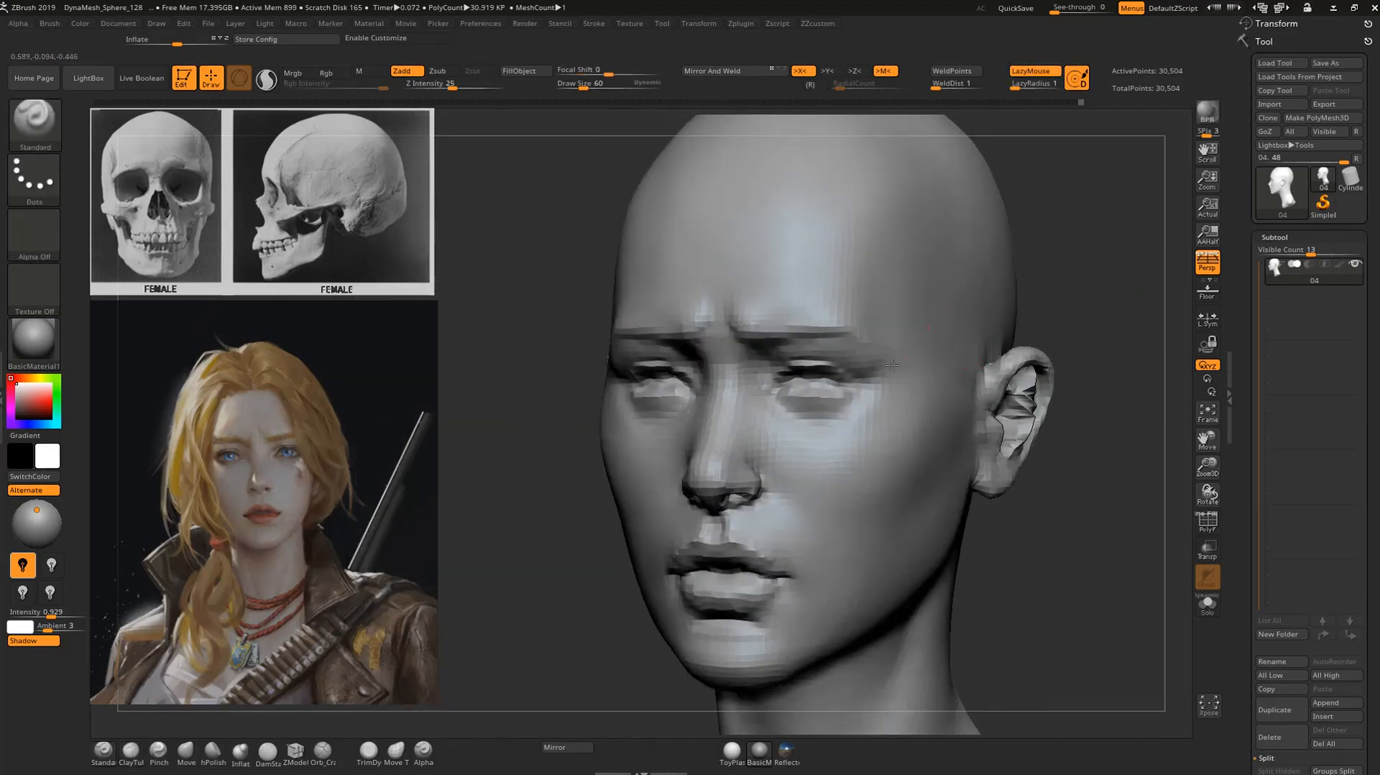
key(shift)
mouse_move(1085, 289)
shift+mouse_down()
mouse_move(1090, 307)
mouse_move(1038, 286)
mouse_move(1008, 309)
mouse_move(993, 292)
mouse_move(1003, 312)
shift+mouse_up()
Reposition the outer corner of the eye with the Move brush at draw size 60 and smooth the skin beside it.
key(b)
key(m)
key(v)
alt+drag(937, 316, 869, 362)
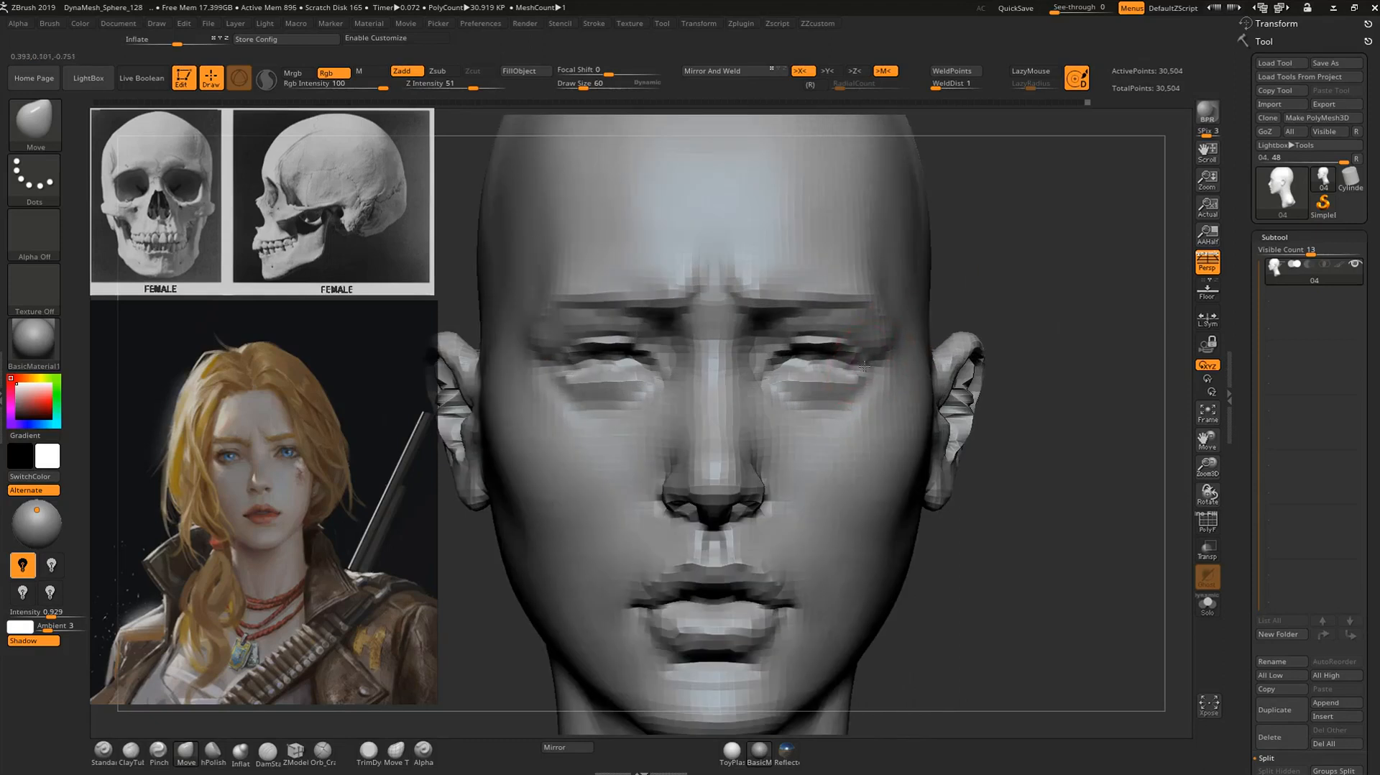
drag(862, 361, 871, 357)
mouse_move(1048, 301)
alt+mouse_down()
mouse_move(1031, 291)
mouse_move(977, 323)
alt+mouse_up()
shift+drag(873, 327, 886, 325)
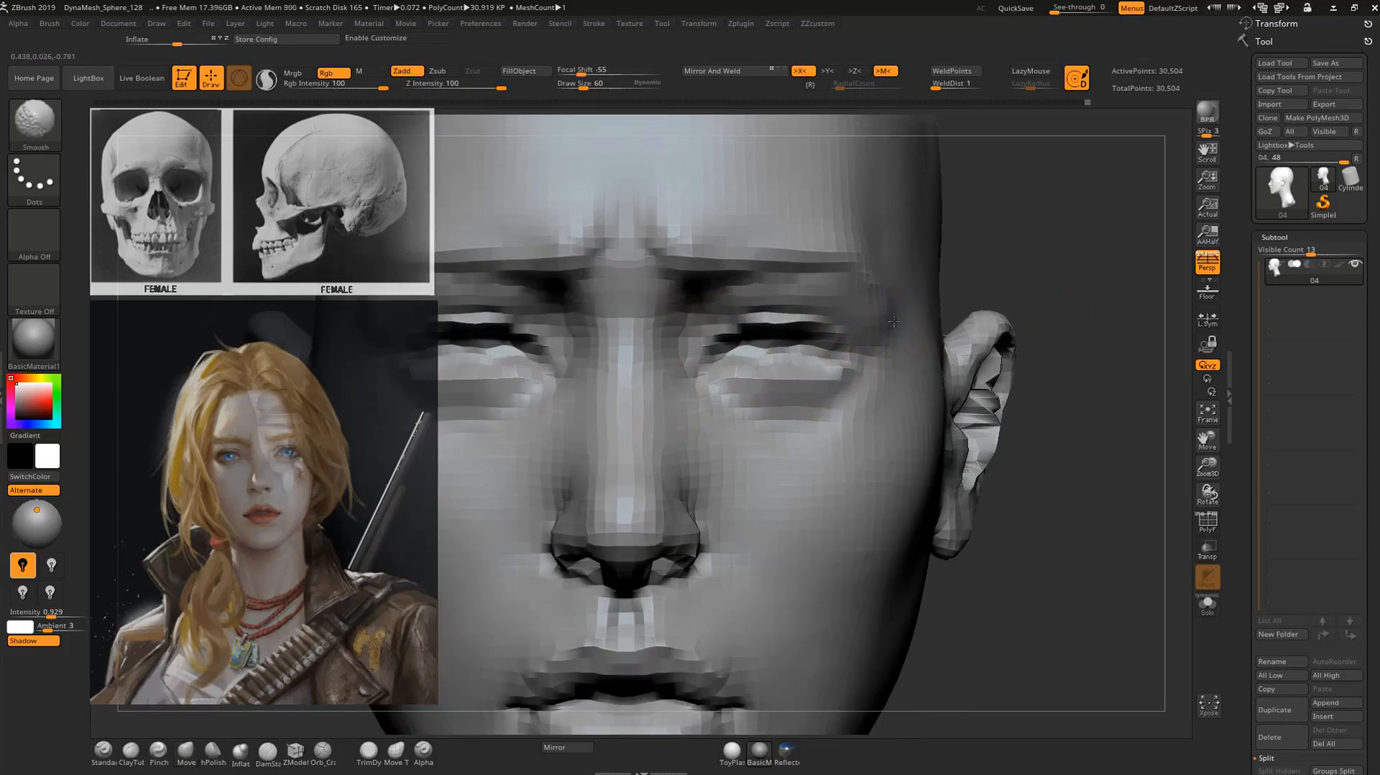
Append a sphere to the head as a new subtool.
key(f)
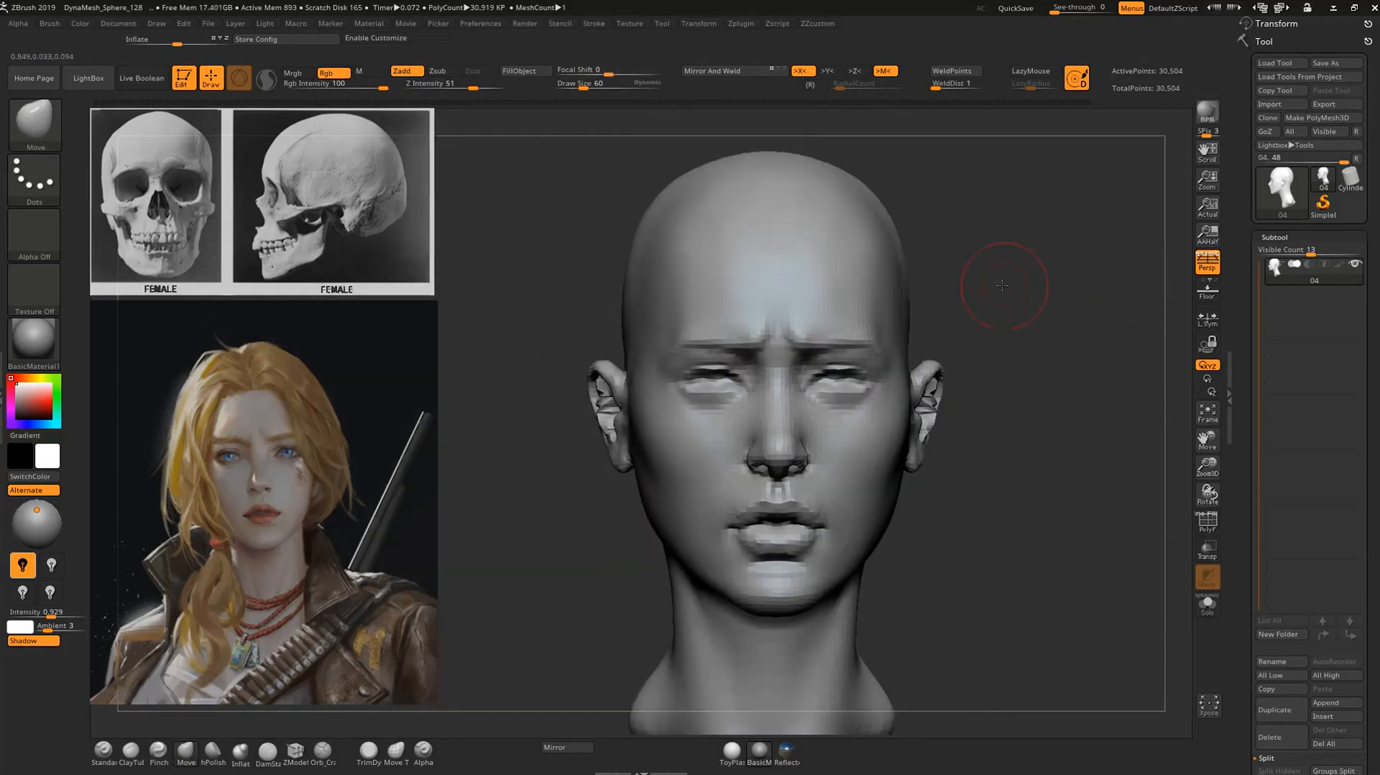
shift+drag(999, 285, 1016, 287)
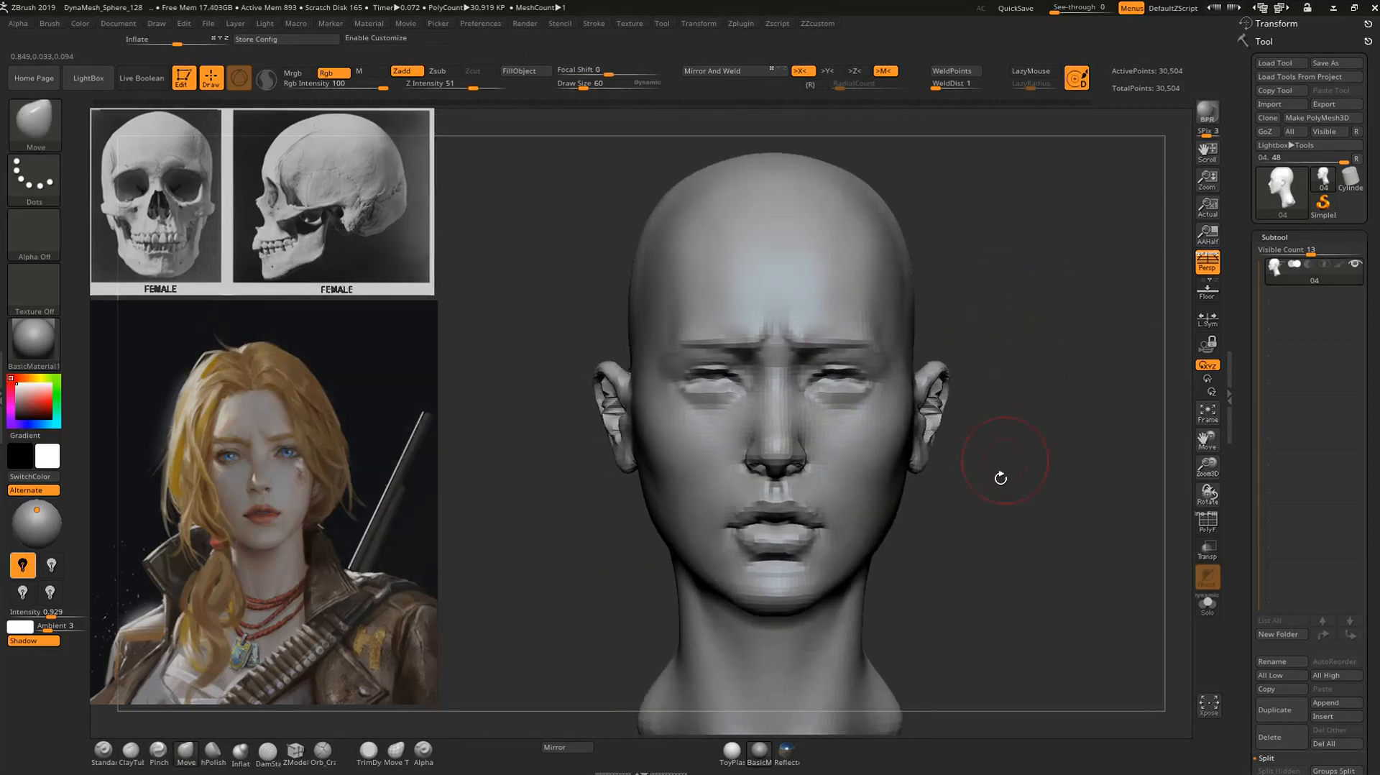
drag(991, 569, 640, 581)
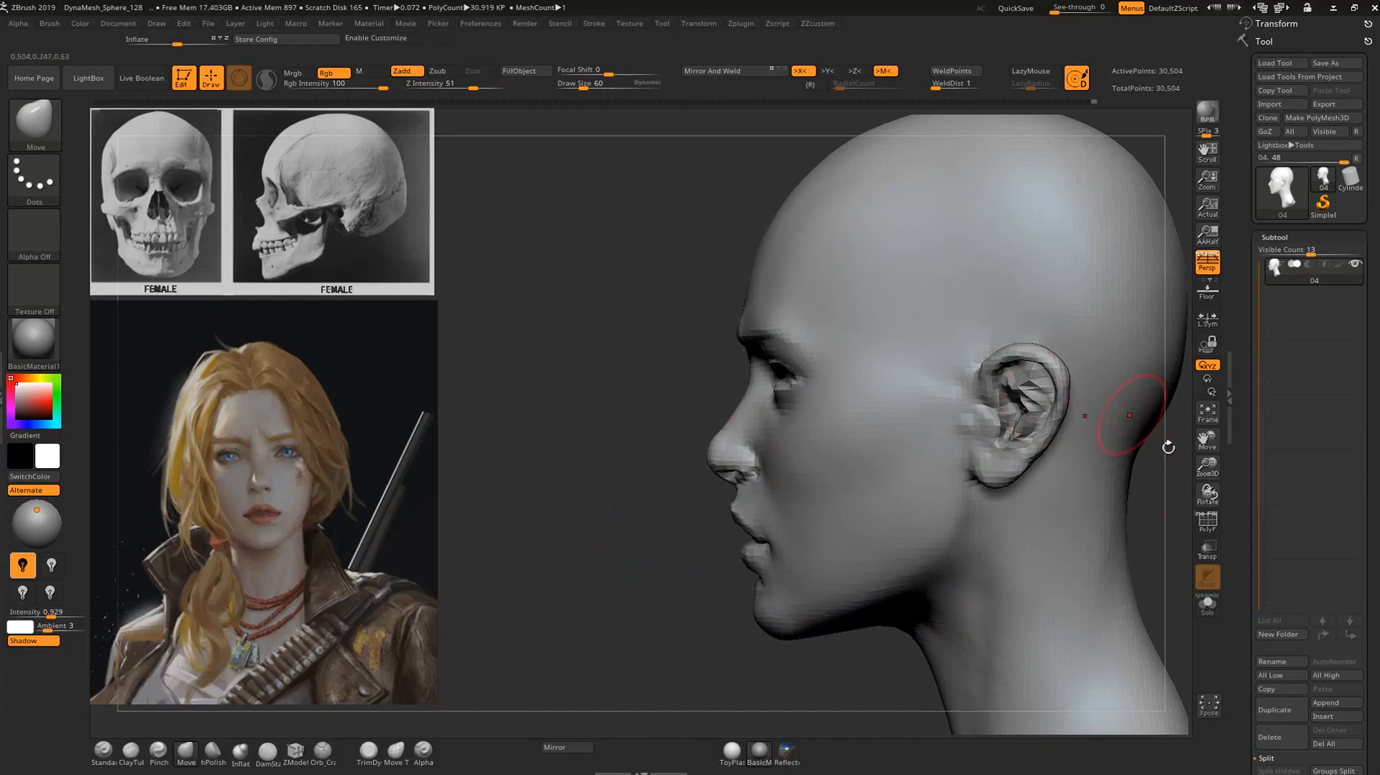
alt+drag(1154, 471, 1047, 393)
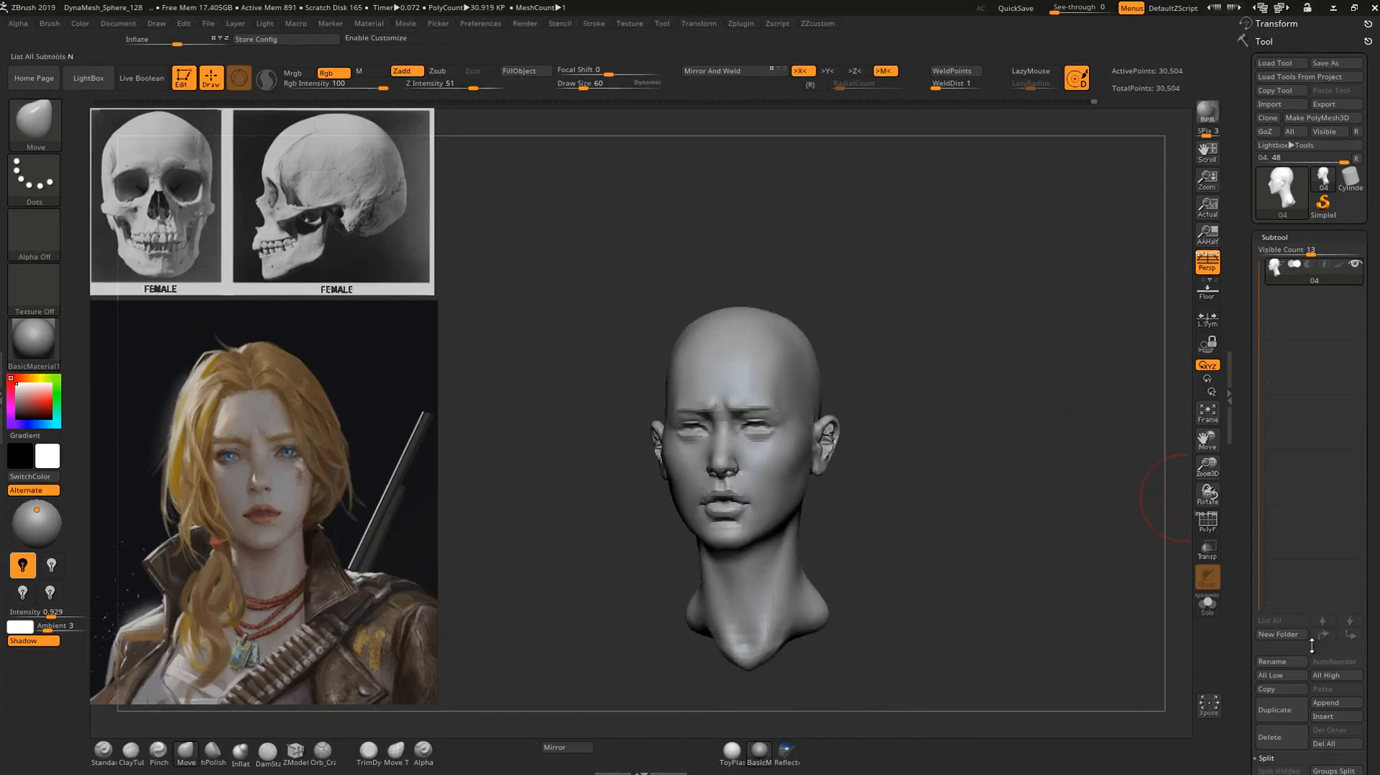
click(1324, 702)
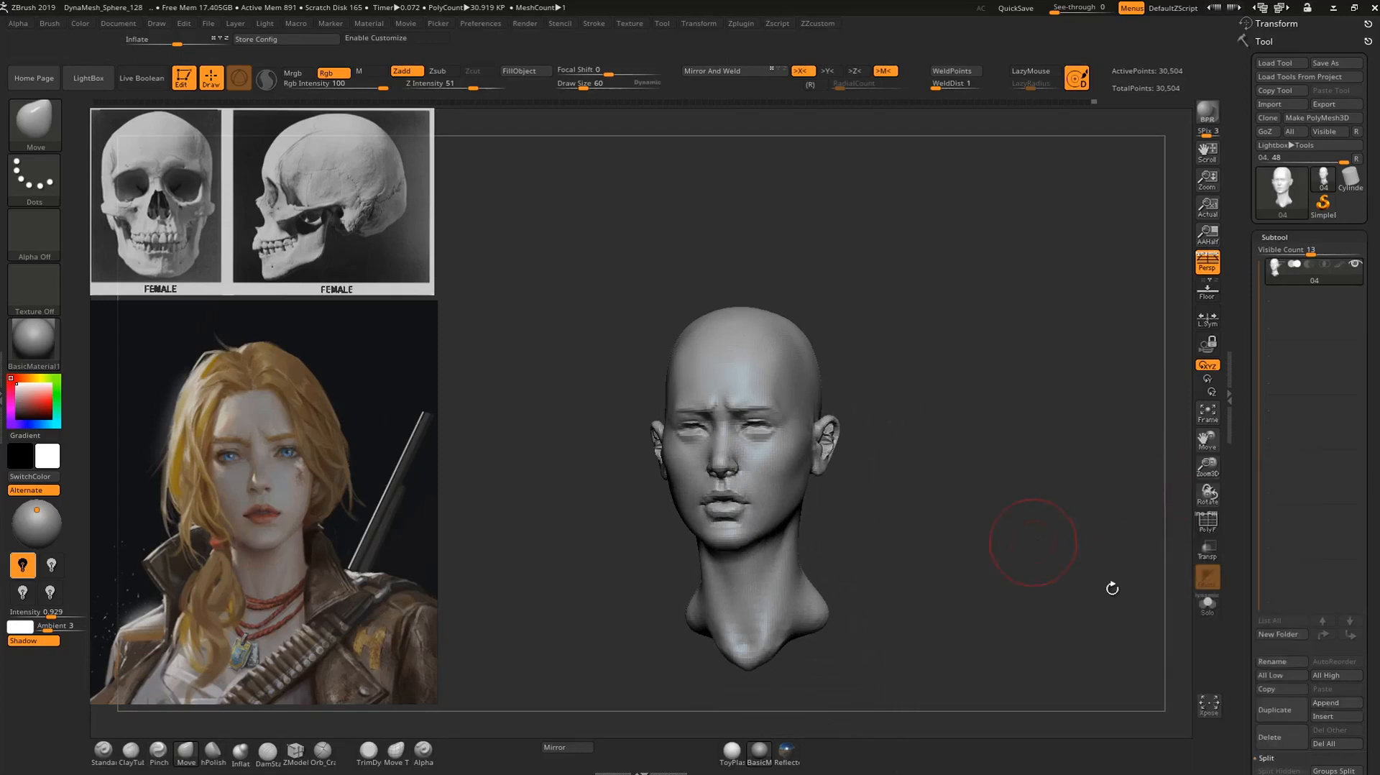
click(1325, 703)
click(934, 544)
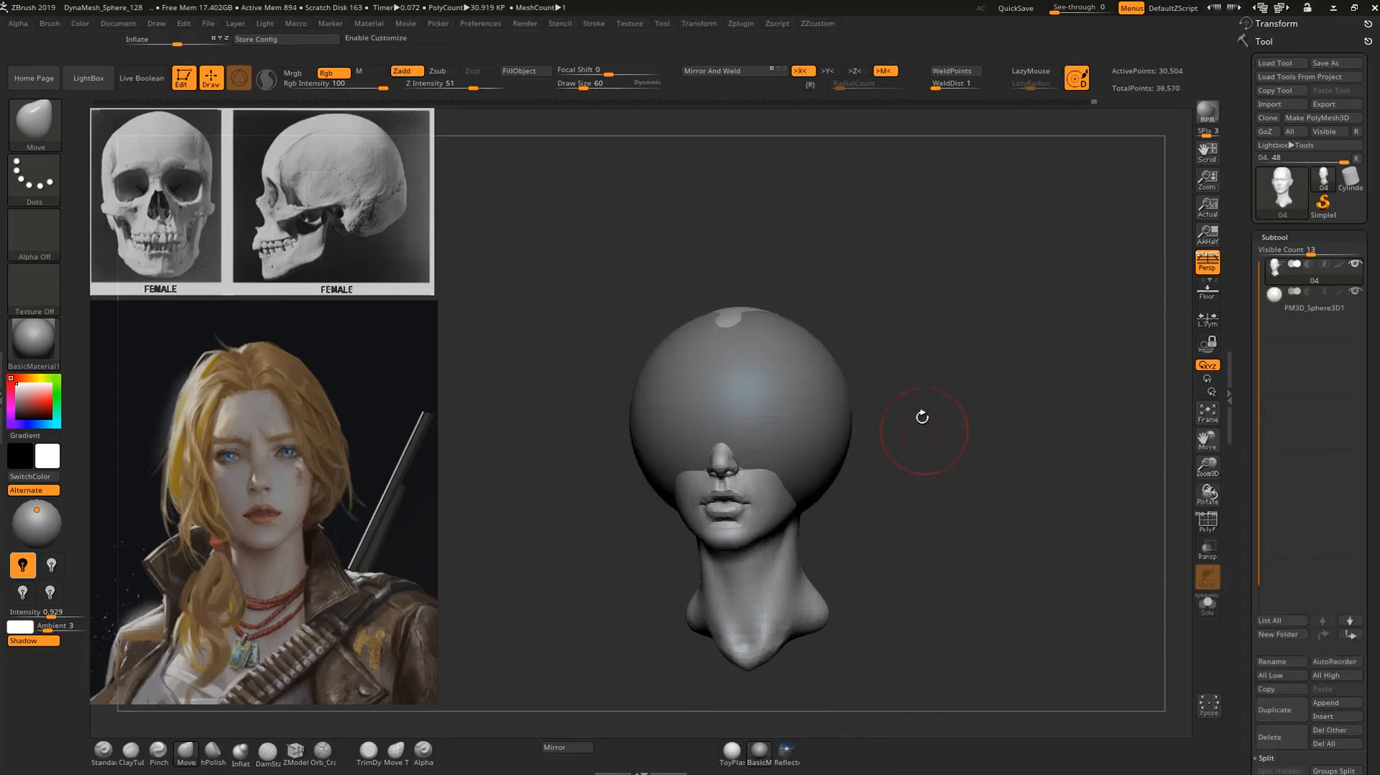
Select the sphere subtool, shrink it to eyeball size and place it in front of the nose.
alt+drag(958, 362, 999, 350)
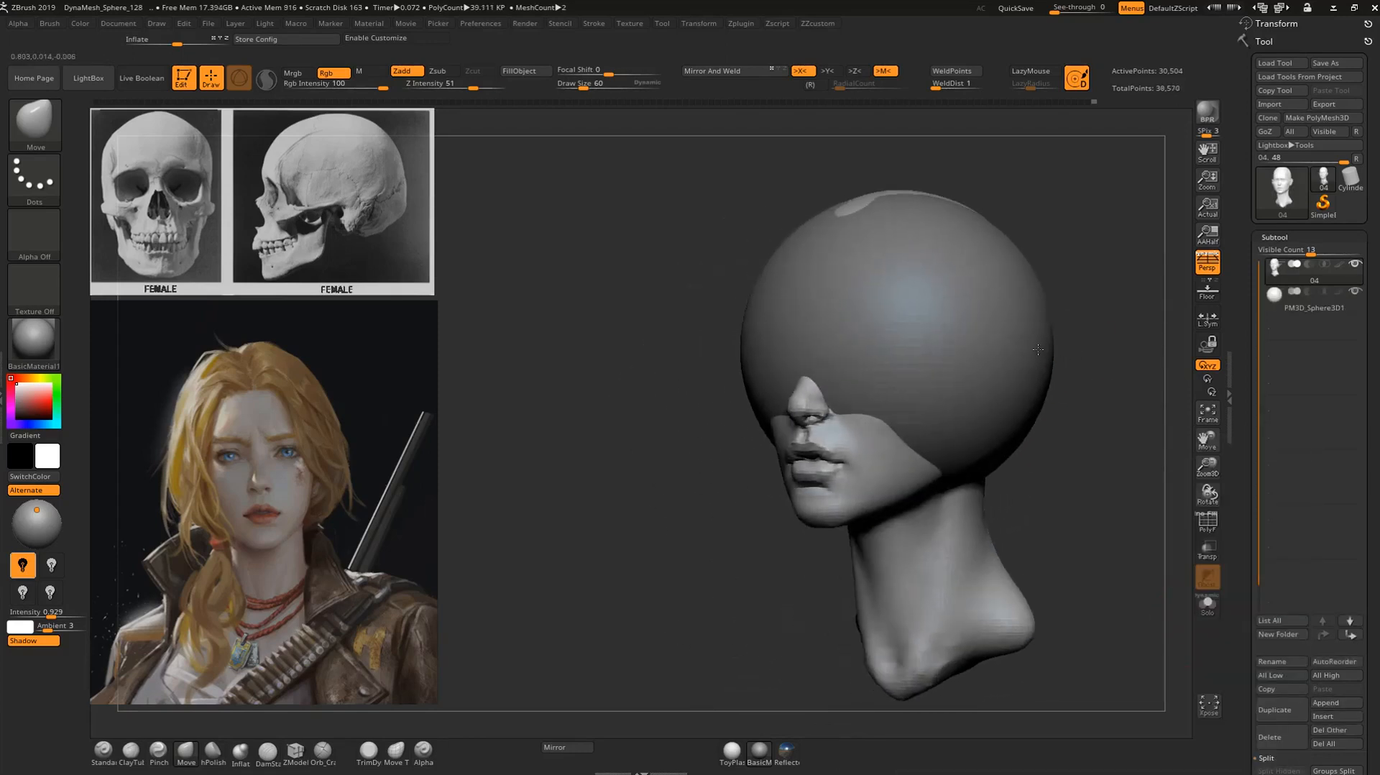
alt+click(1003, 348)
shift+drag(1091, 312, 1095, 307)
key(w)
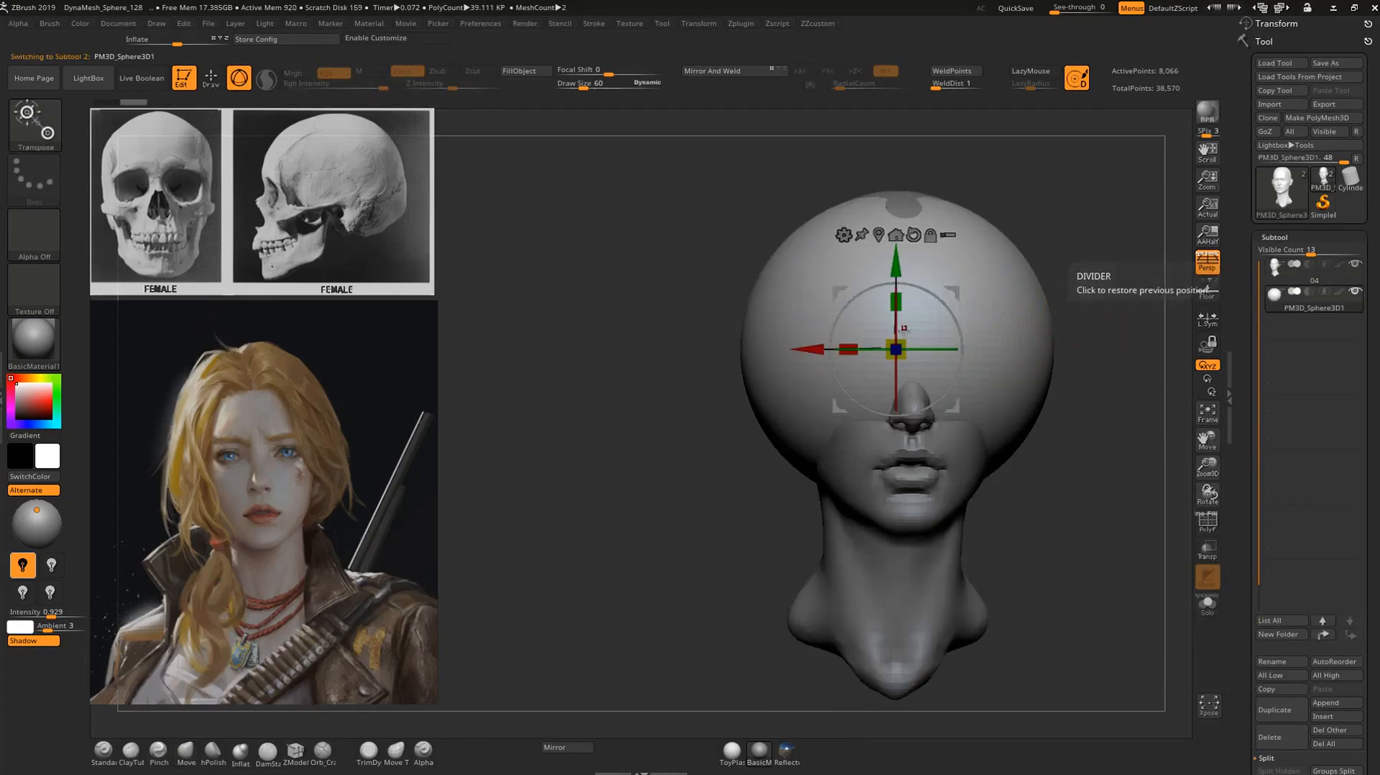
drag(903, 338, 867, 440)
shift+drag(1034, 460, 1149, 460)
drag(981, 349, 1161, 350)
shift+drag(1135, 490, 726, 604)
drag(743, 429, 729, 470)
drag(801, 381, 797, 472)
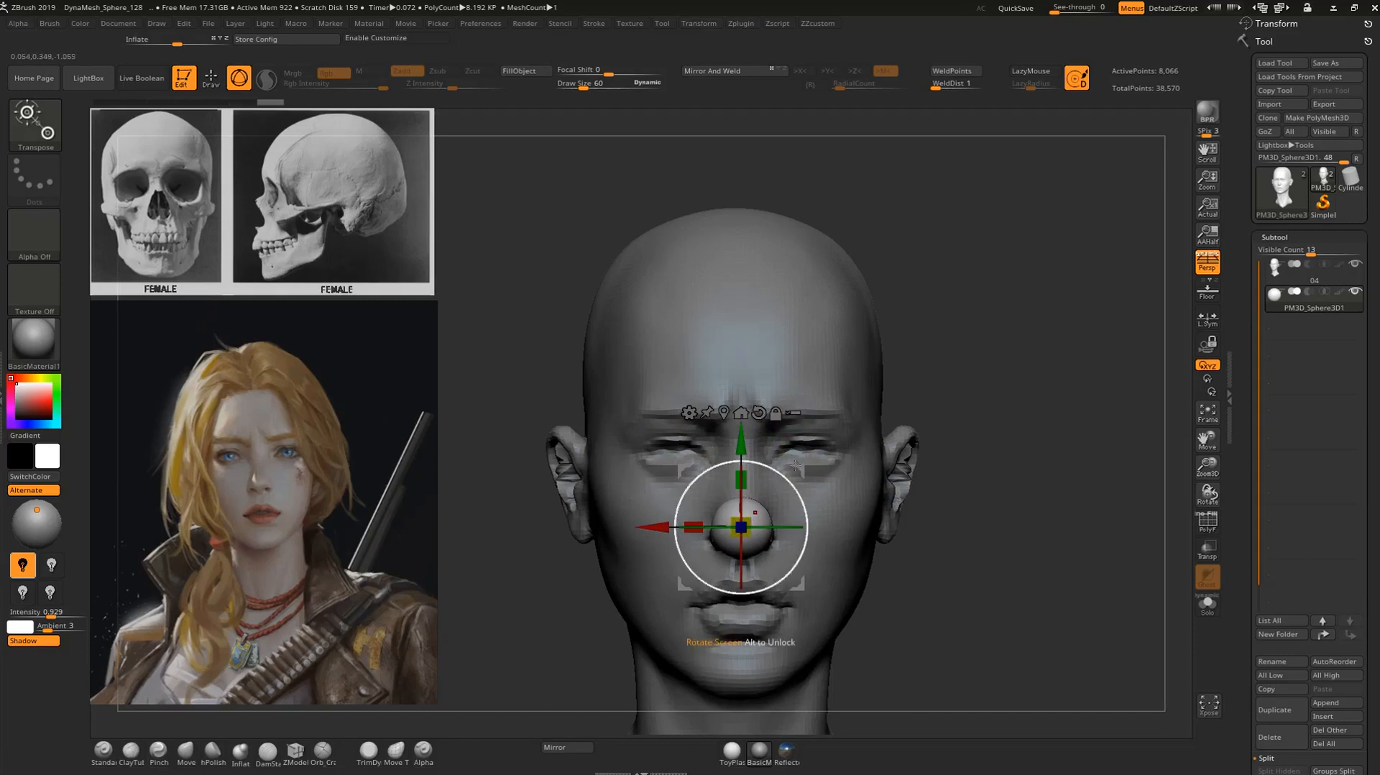
Move the eyeball sphere sideways and up into the eye opening on the character's left side.
drag(806, 463, 863, 395)
shift+drag(991, 360, 862, 388)
drag(700, 454, 833, 445)
alt+drag(1066, 360, 1023, 388)
drag(923, 373, 932, 373)
drag(1089, 301, 1051, 289)
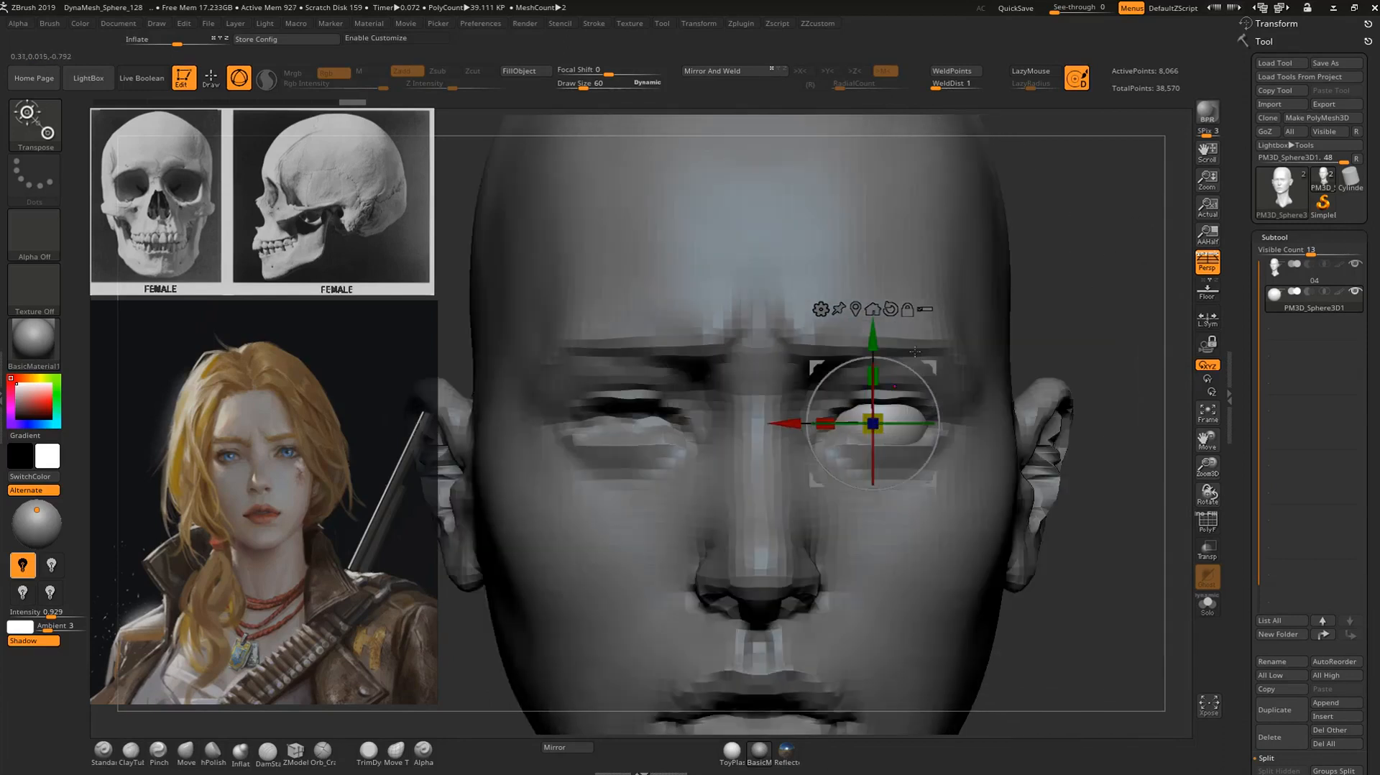
drag(871, 341, 871, 332)
Fine-tune the eyeball's scale from the front and its depth in the socket from the side.
key(q)
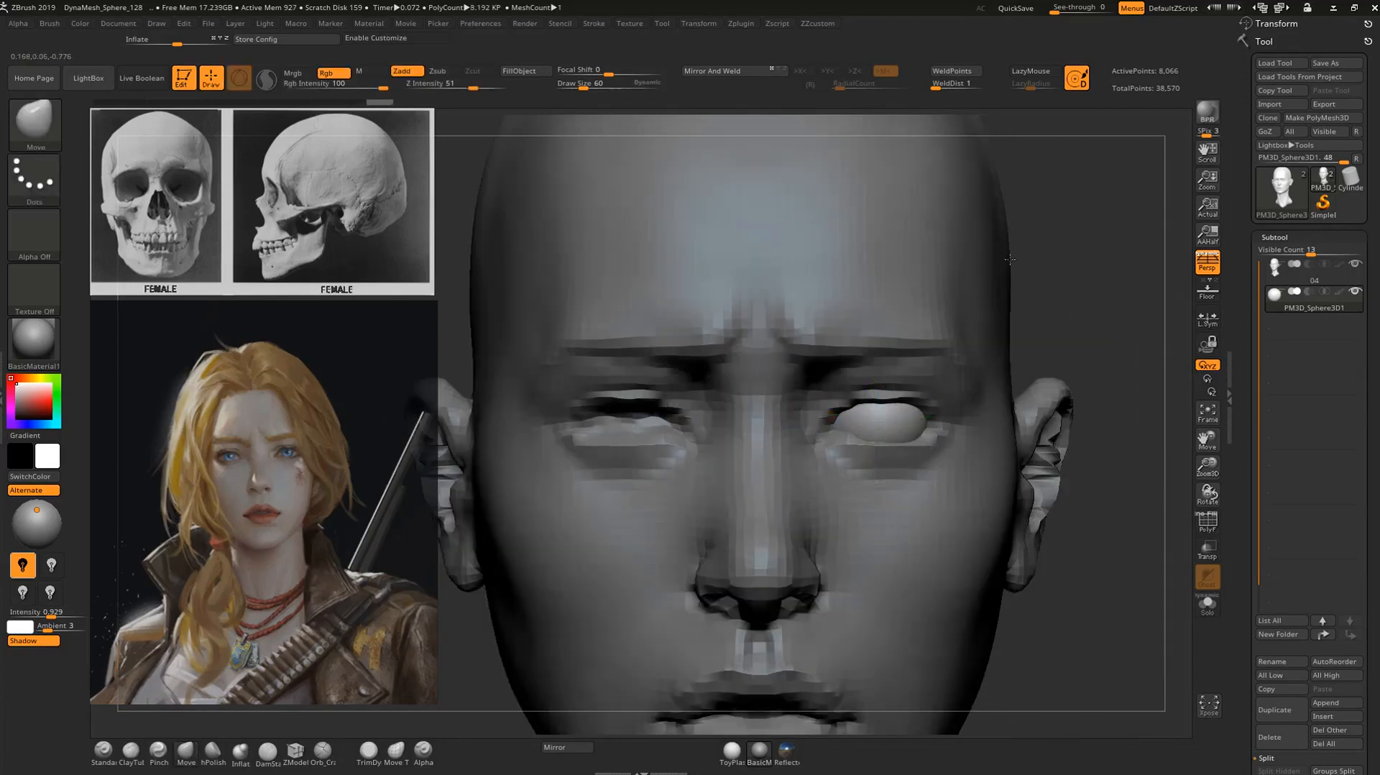
key(w)
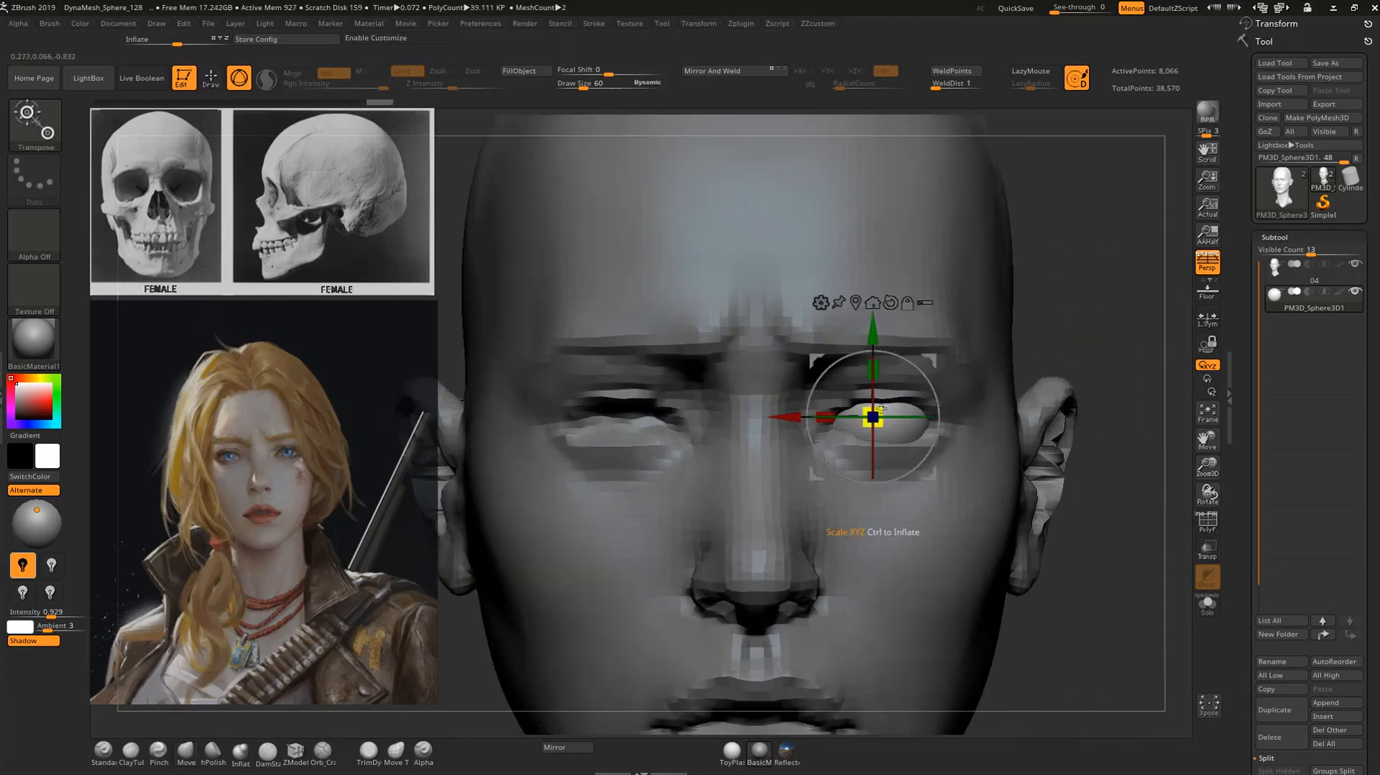
drag(878, 407, 878, 409)
key(q)
mouse_move(1067, 320)
alt+mouse_down()
mouse_move(990, 291)
mouse_move(962, 300)
alt+mouse_up()
key(w)
alt+drag(716, 509, 812, 457)
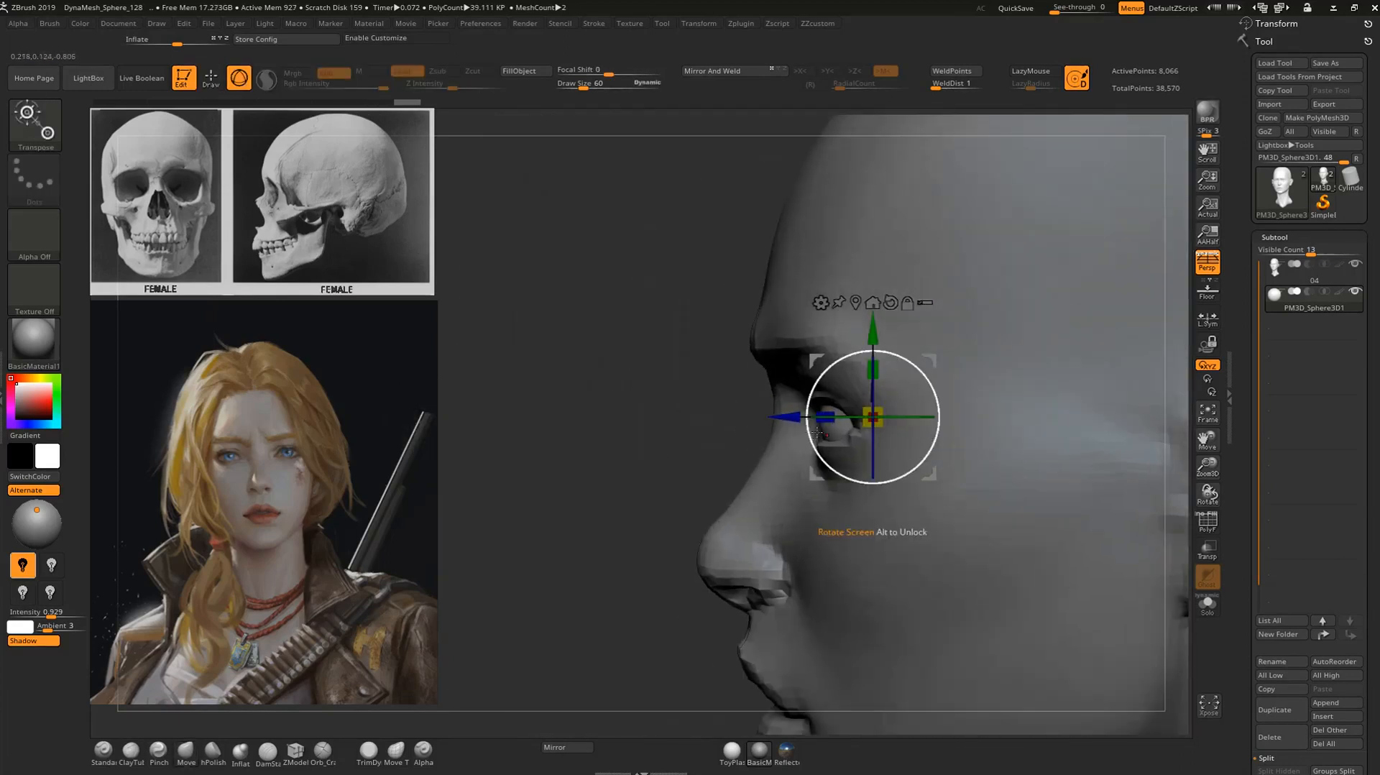
alt+drag(696, 446, 707, 496)
drag(787, 416, 790, 417)
key(q)
Select the head and fit the eyelids around the eyeball with the Move brush at draw size 84.
mouse_move(684, 453)
mouse_down()
mouse_move(628, 363)
mouse_move(619, 309)
mouse_up()
alt+click(773, 417)
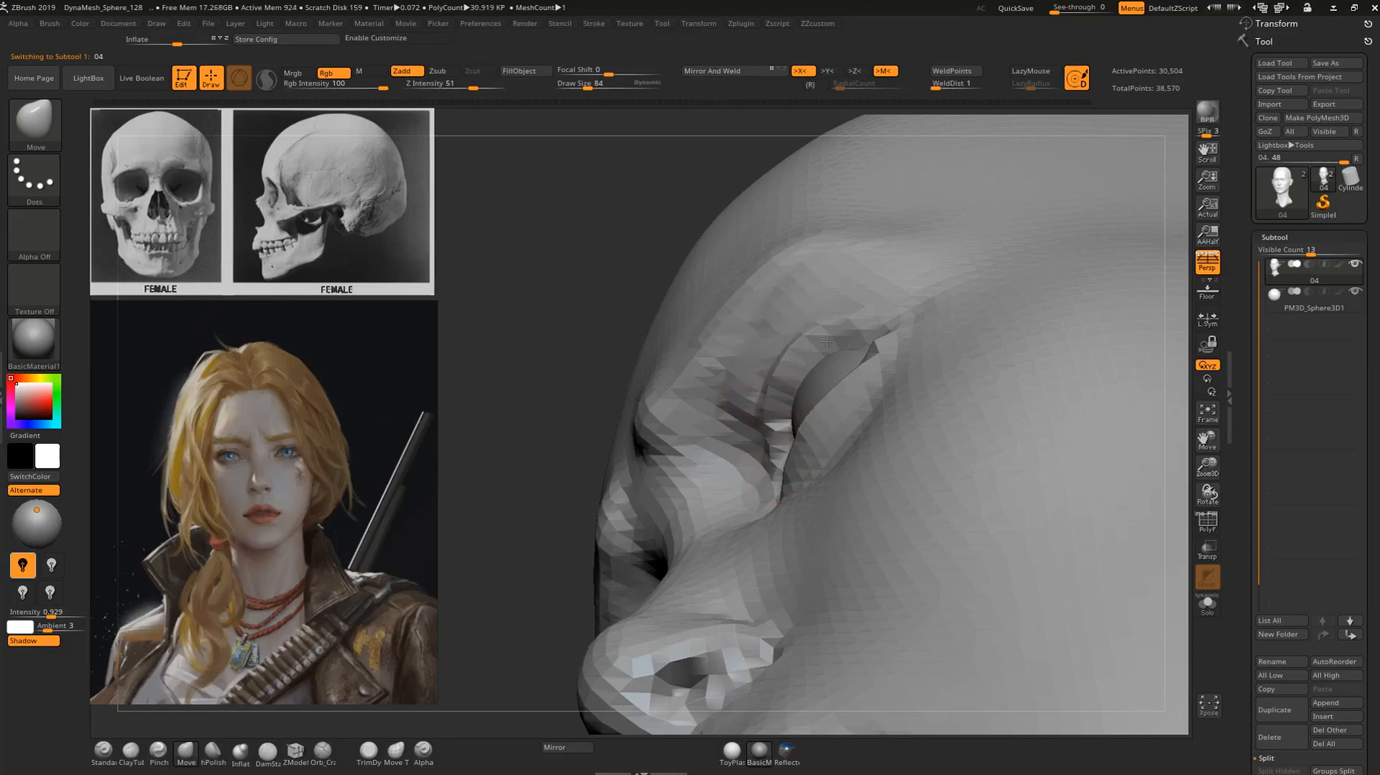
drag(618, 231, 709, 401)
mouse_move(732, 445)
mouse_down()
mouse_move(735, 431)
mouse_move(778, 430)
mouse_up()
drag(861, 373, 891, 331)
mouse_move(1144, 291)
mouse_down()
mouse_move(1112, 176)
mouse_move(1106, 214)
mouse_move(1133, 207)
mouse_move(1091, 209)
mouse_up()
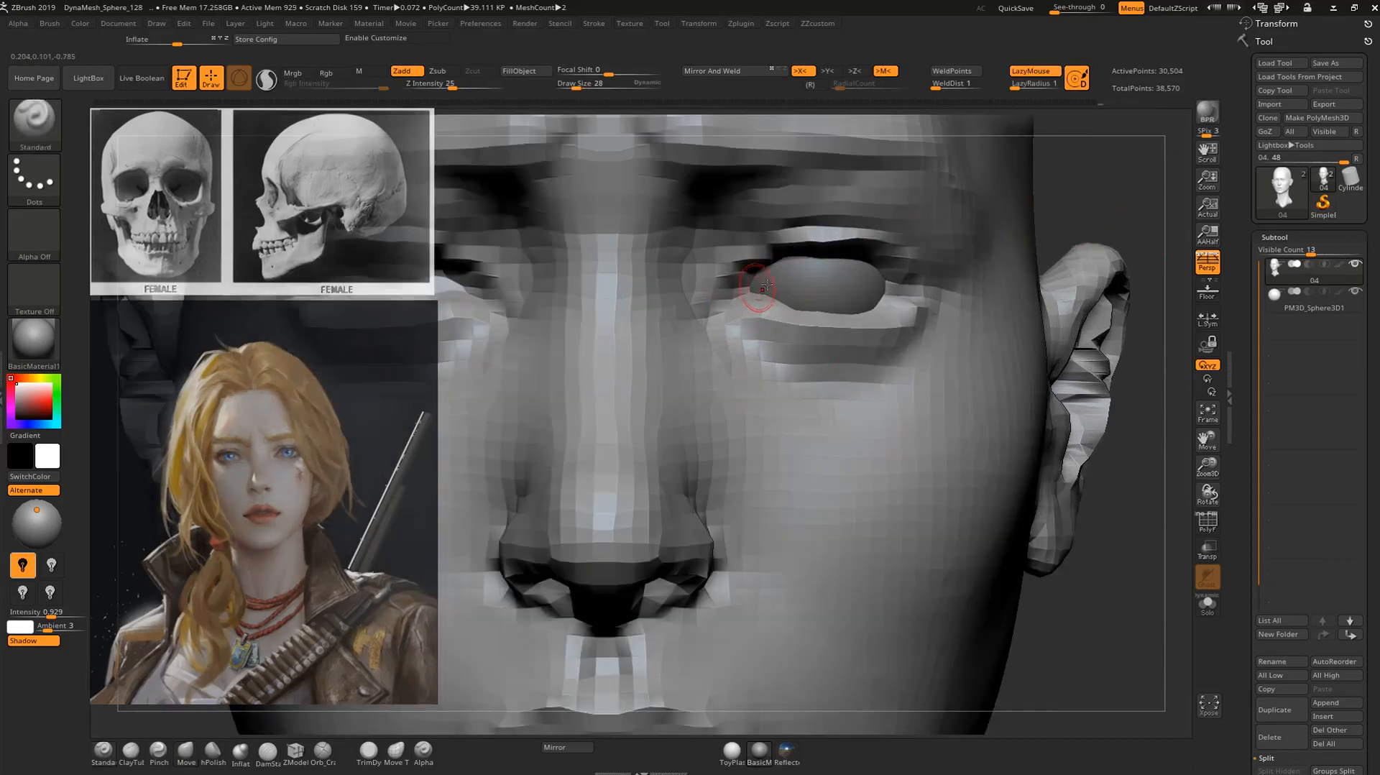
Build up the eyelid rims with the Standard brush at draw size 28 and shift the lower lid's outer corner with the Move brush.
mouse_move(745, 274)
mouse_down()
mouse_move(728, 293)
mouse_move(776, 250)
mouse_move(875, 246)
mouse_move(861, 242)
mouse_up()
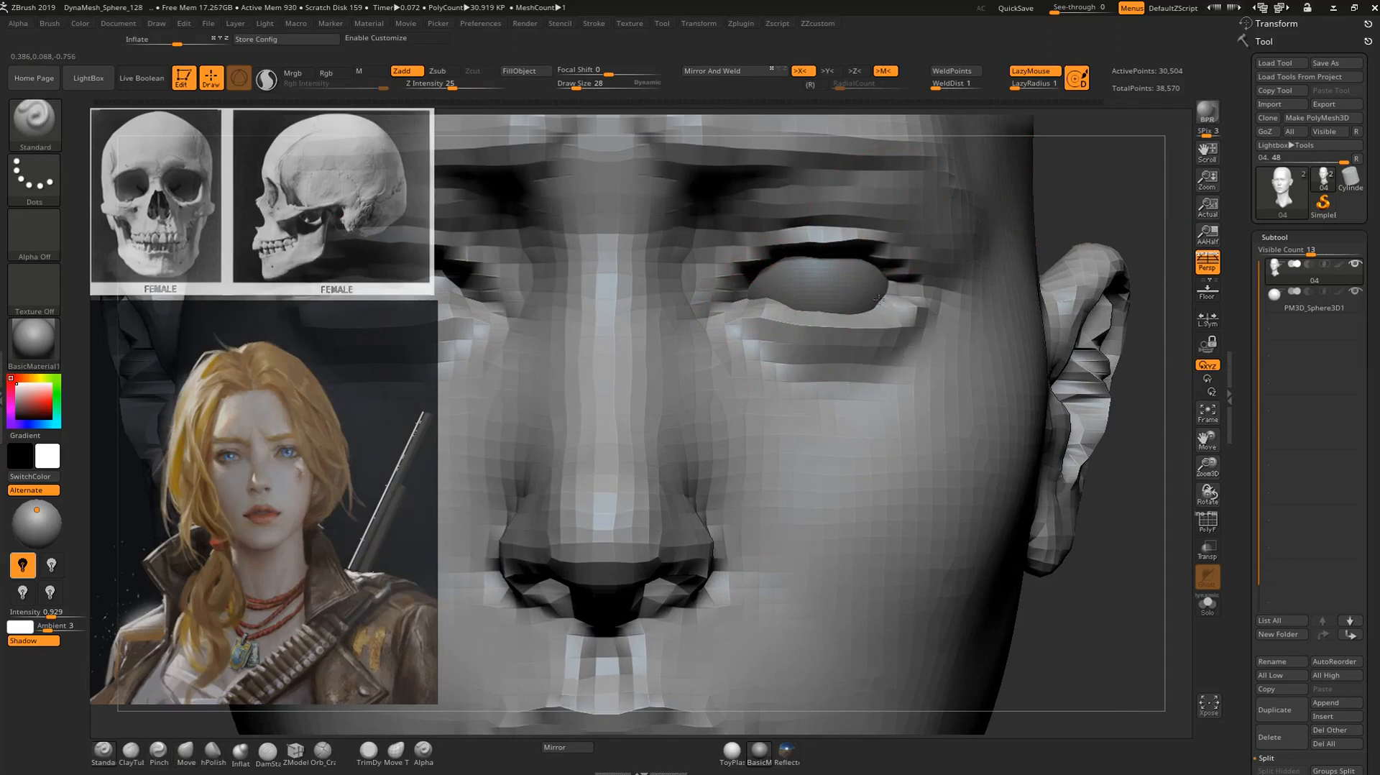
key(b)
key(m)
key(v)
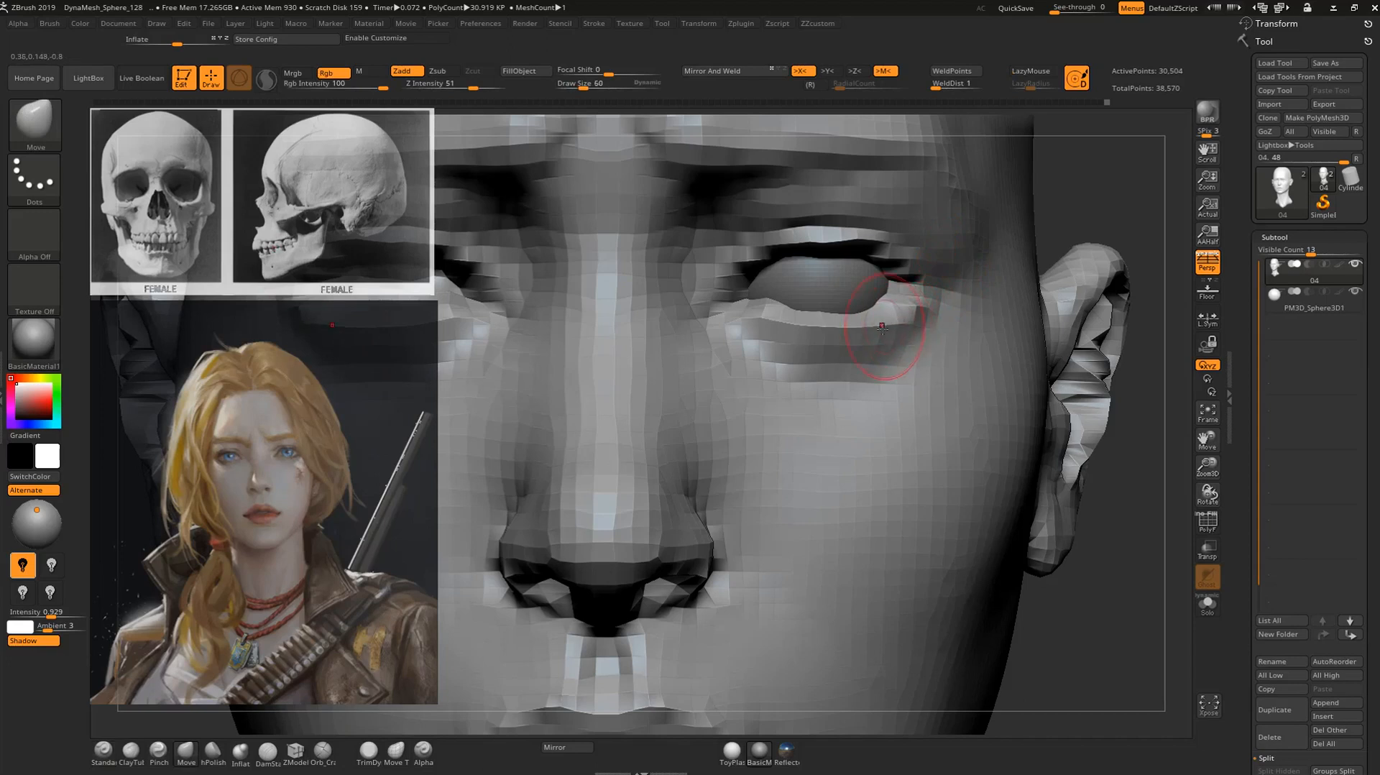
drag(912, 307, 919, 302)
mouse_move(1086, 202)
mouse_down()
mouse_move(1116, 195)
mouse_move(975, 245)
mouse_move(934, 299)
mouse_move(1109, 215)
mouse_move(1080, 224)
mouse_up()
key(b)
key(s)
key(t)
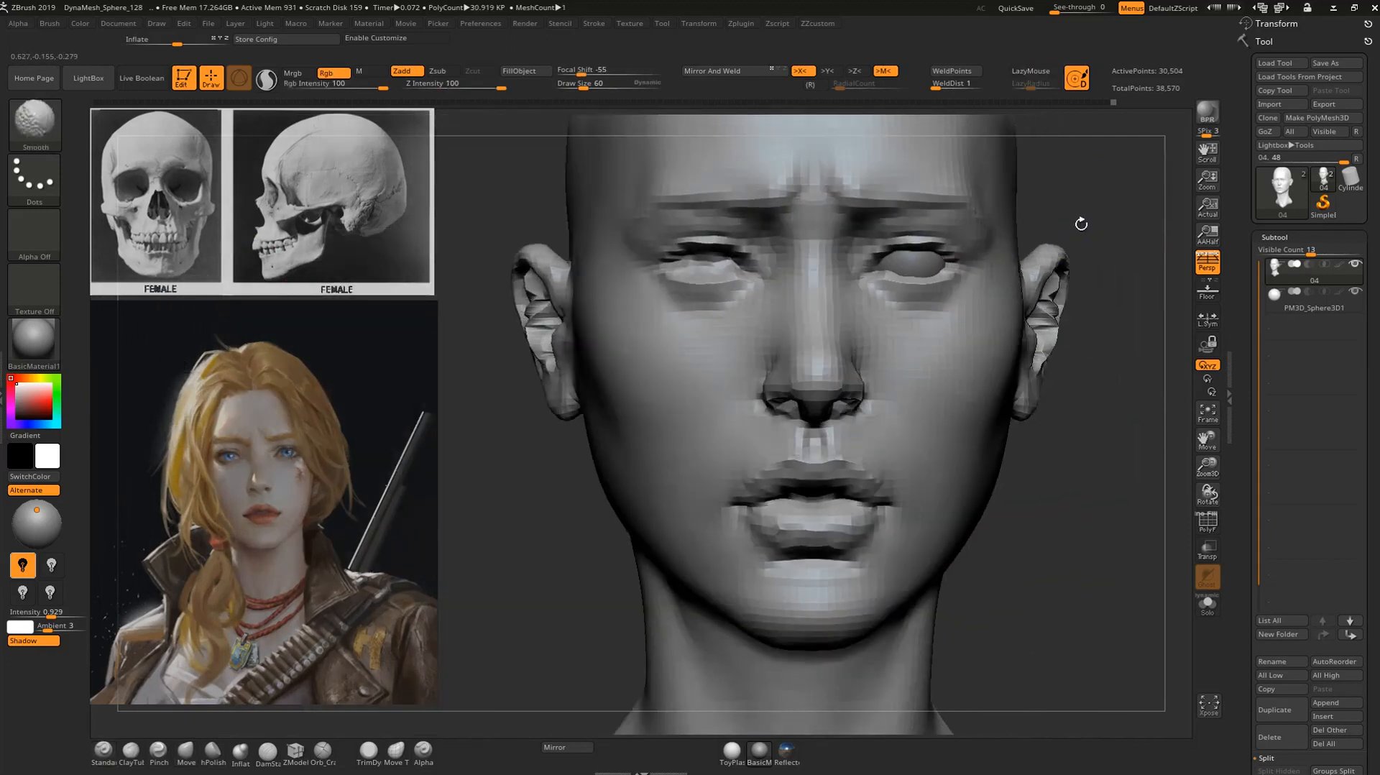
Mirror the eyeball subtool across to the other eye, using transparency on the head to check its placement.
alt+click(923, 300)
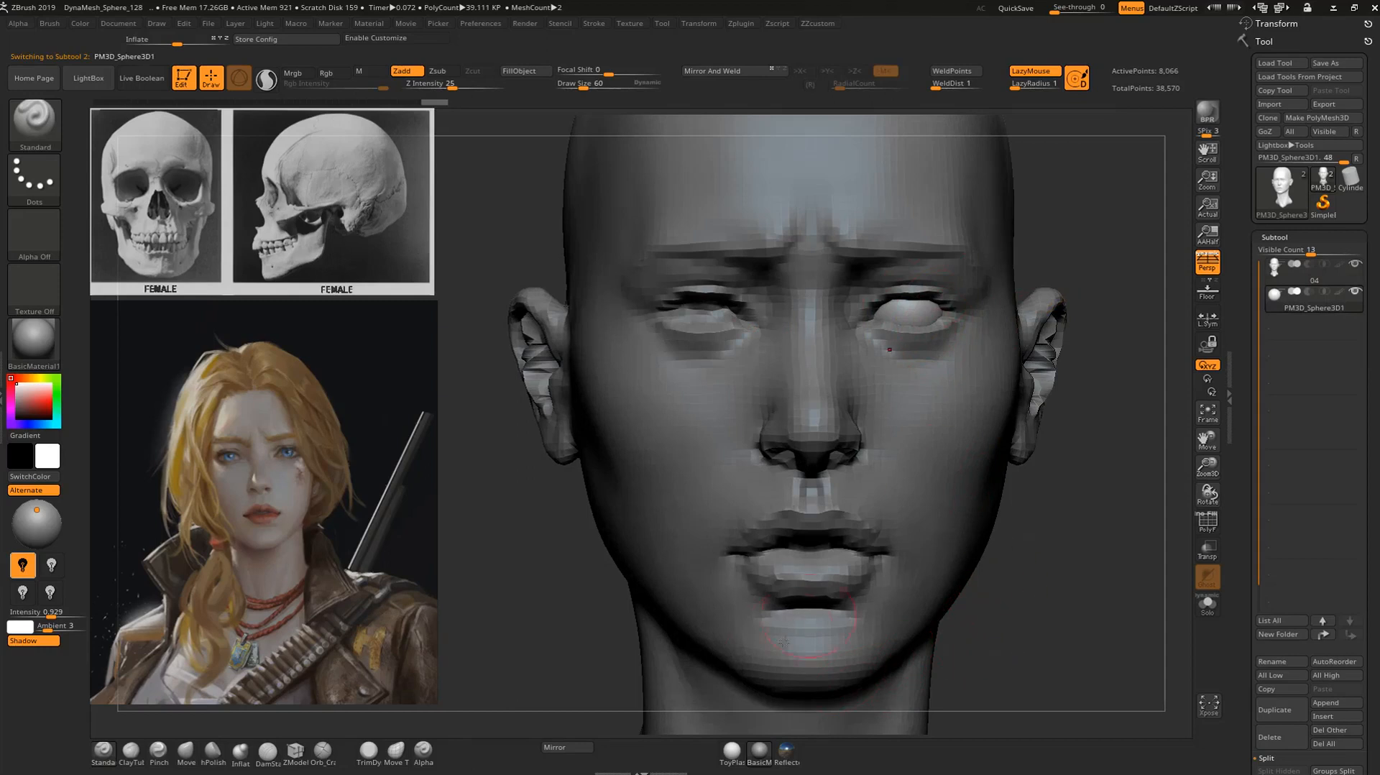
alt+drag(1064, 235, 1100, 307)
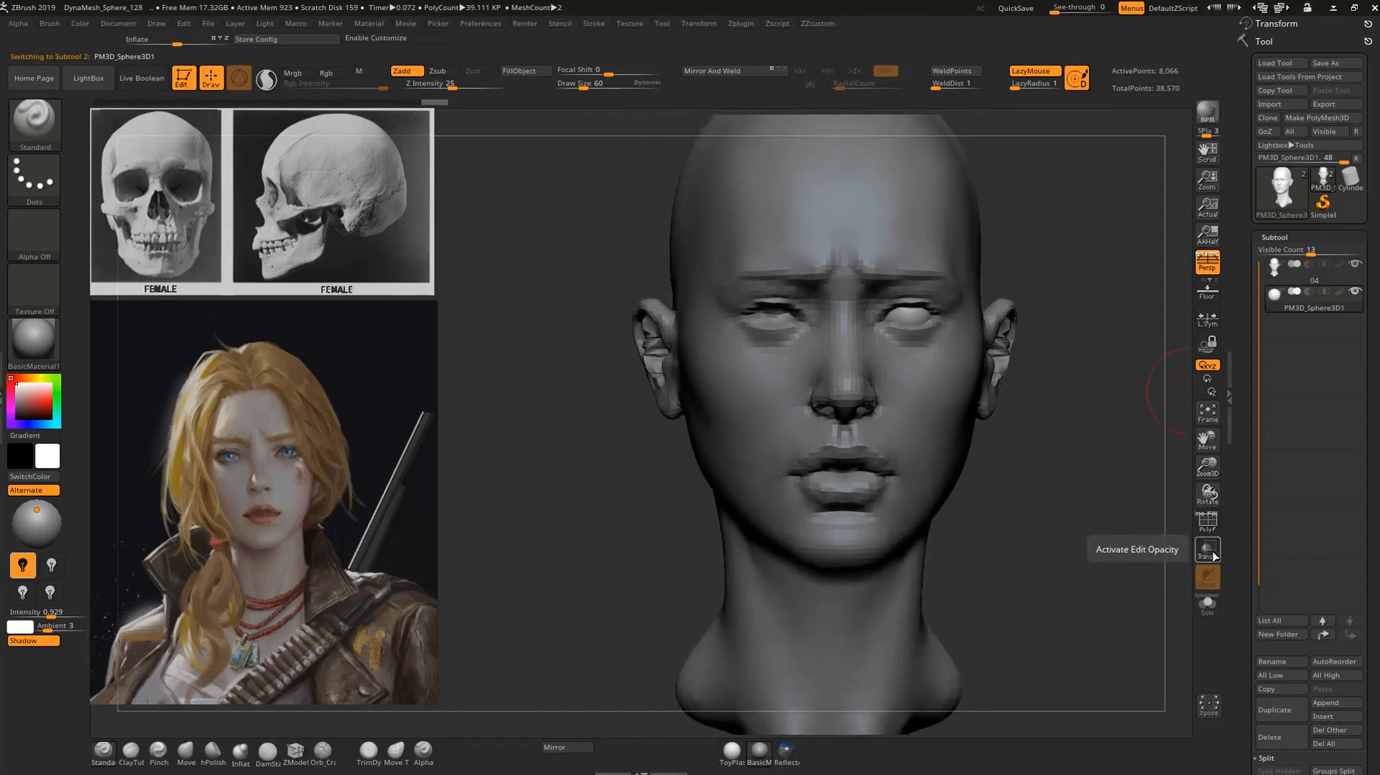
click(1210, 552)
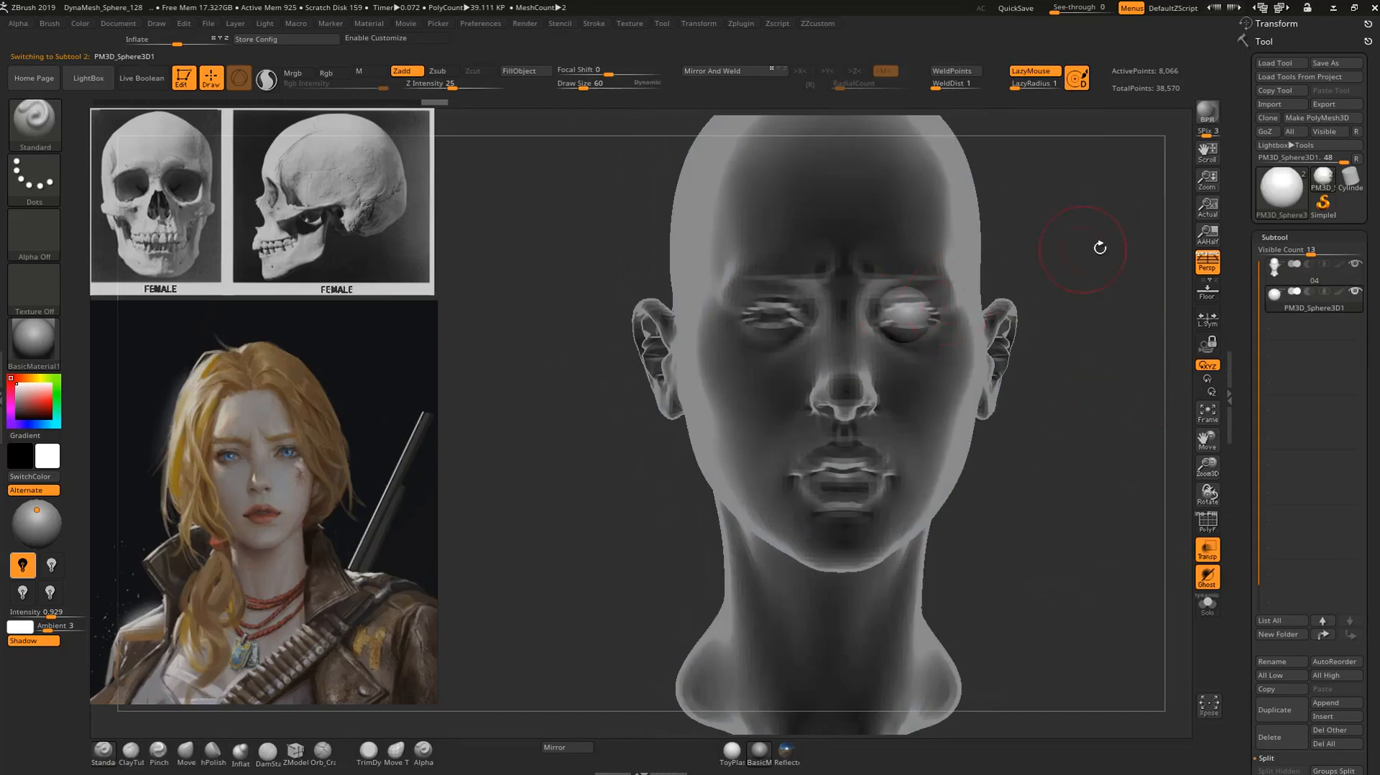
alt+drag(1092, 245, 1099, 299)
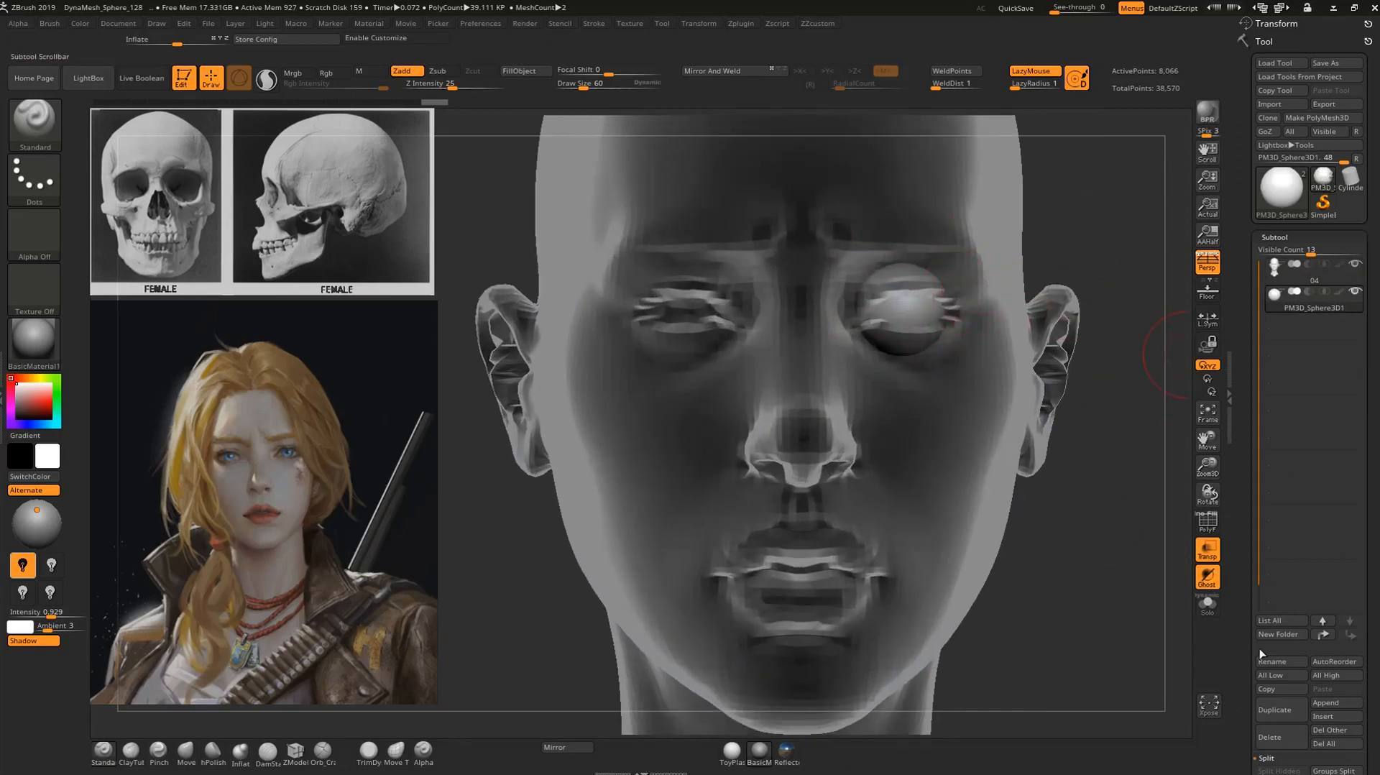
click(568, 746)
click(610, 367)
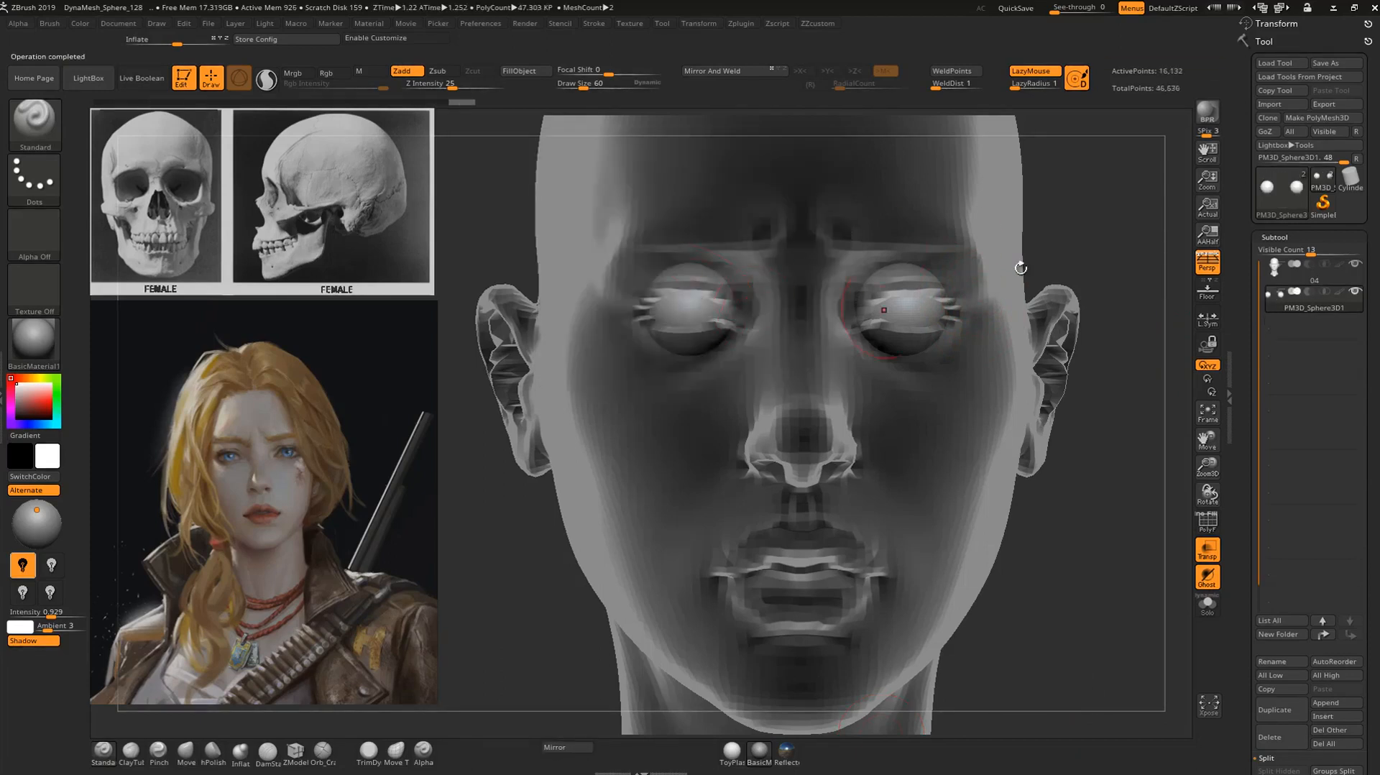
key(f)
click(1207, 550)
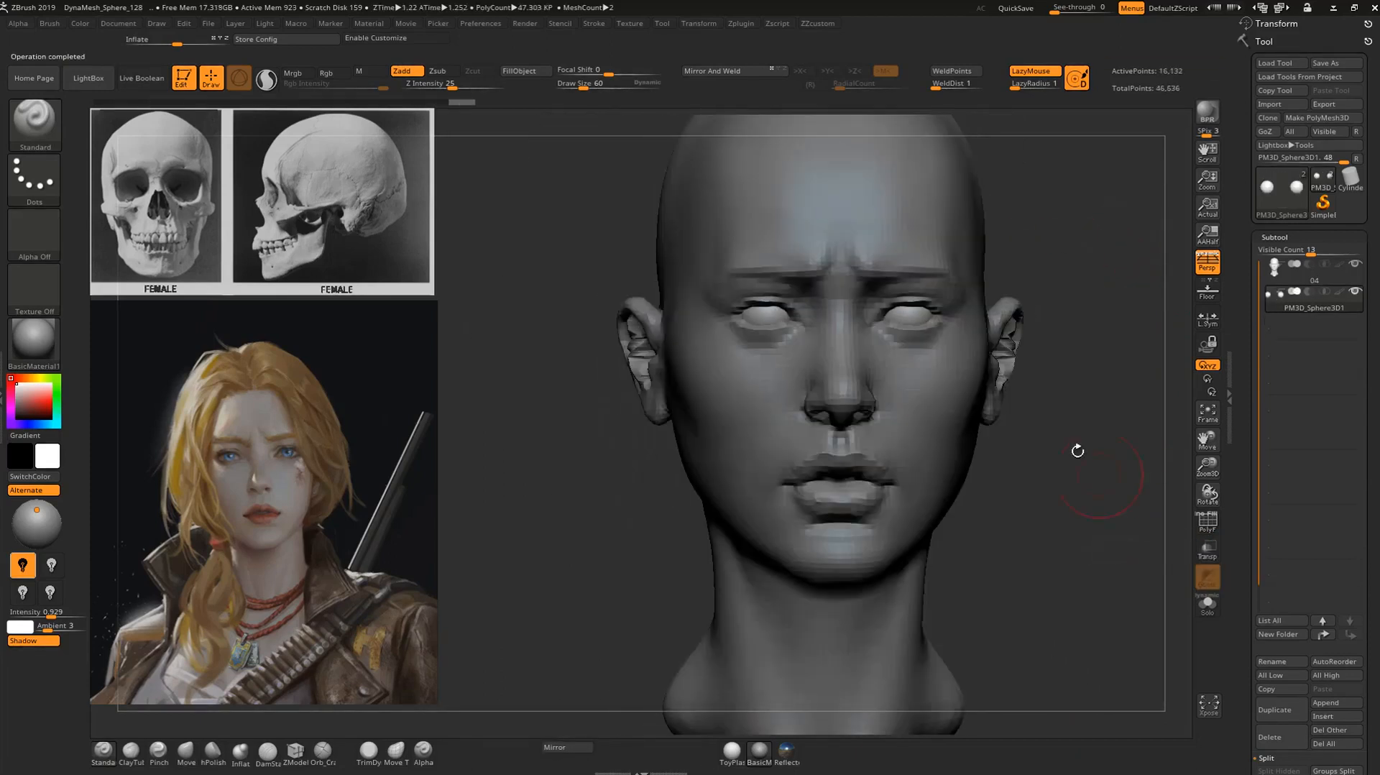
Select the head and adjust the side contours of the face and jaw with the Move brush at draw size 88.
mouse_move(1062, 424)
mouse_down()
mouse_move(1062, 400)
mouse_move(1020, 402)
mouse_move(1060, 412)
mouse_move(1058, 370)
mouse_move(1115, 550)
mouse_move(1050, 483)
mouse_move(947, 457)
mouse_up()
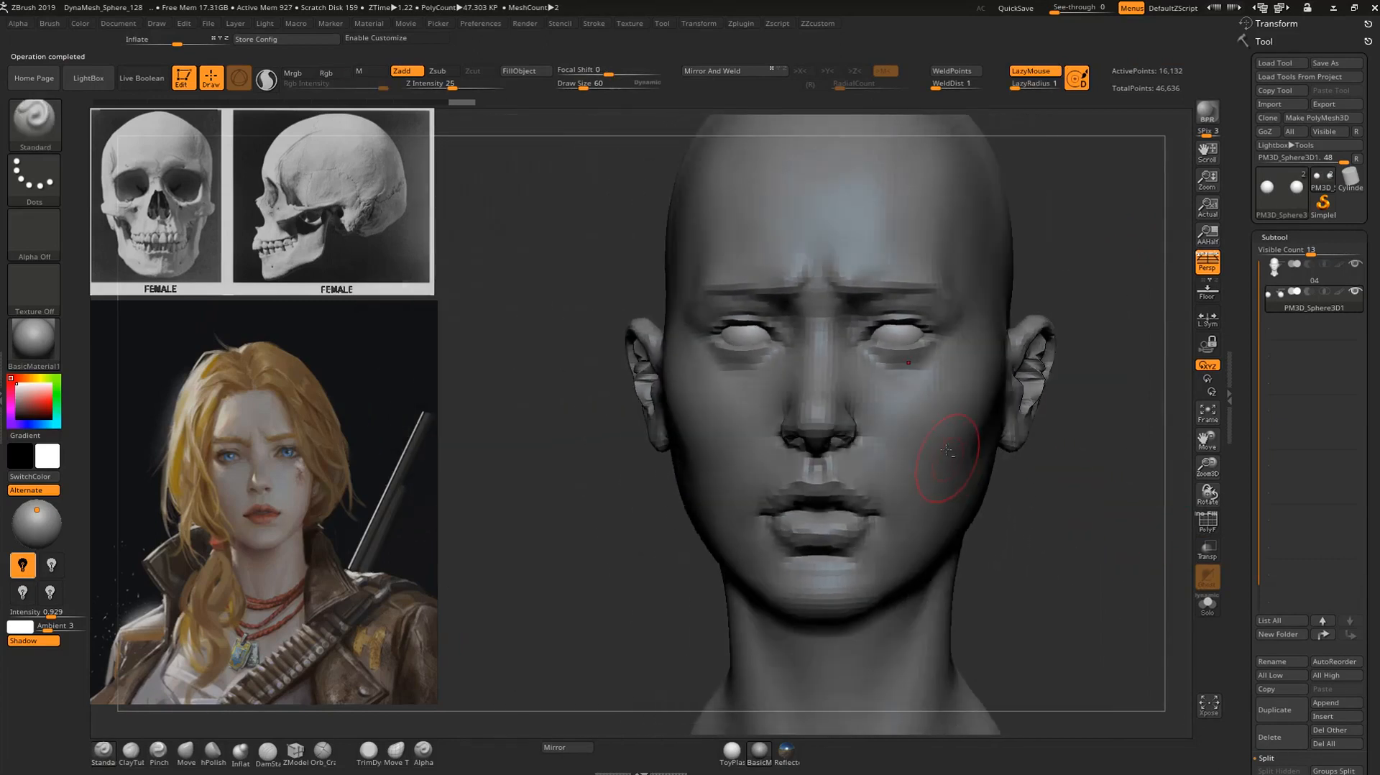
alt+click(936, 429)
drag(1090, 302, 1092, 296)
ctrl+right_drag(1093, 295, 1029, 252)
drag(1014, 277, 977, 291)
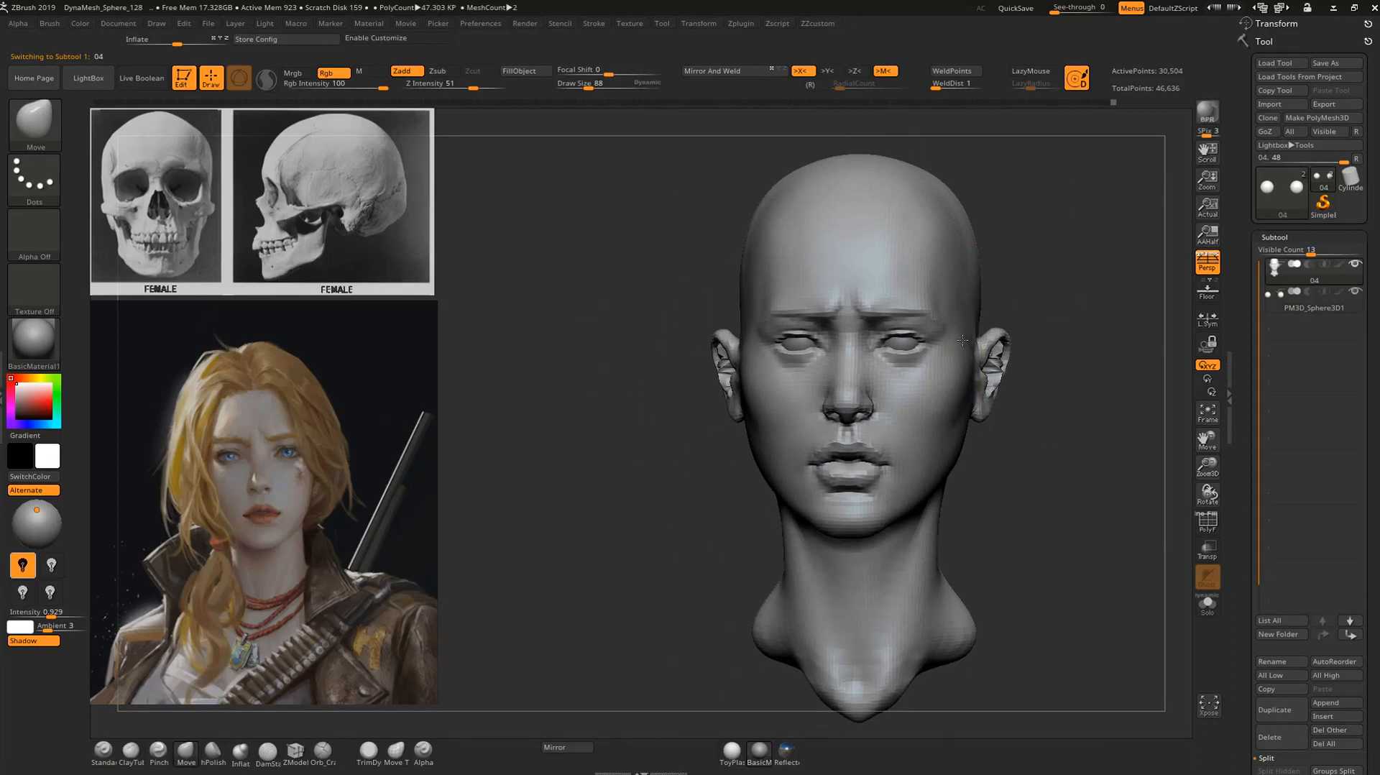
ctrl+right_drag(1059, 304, 976, 323)
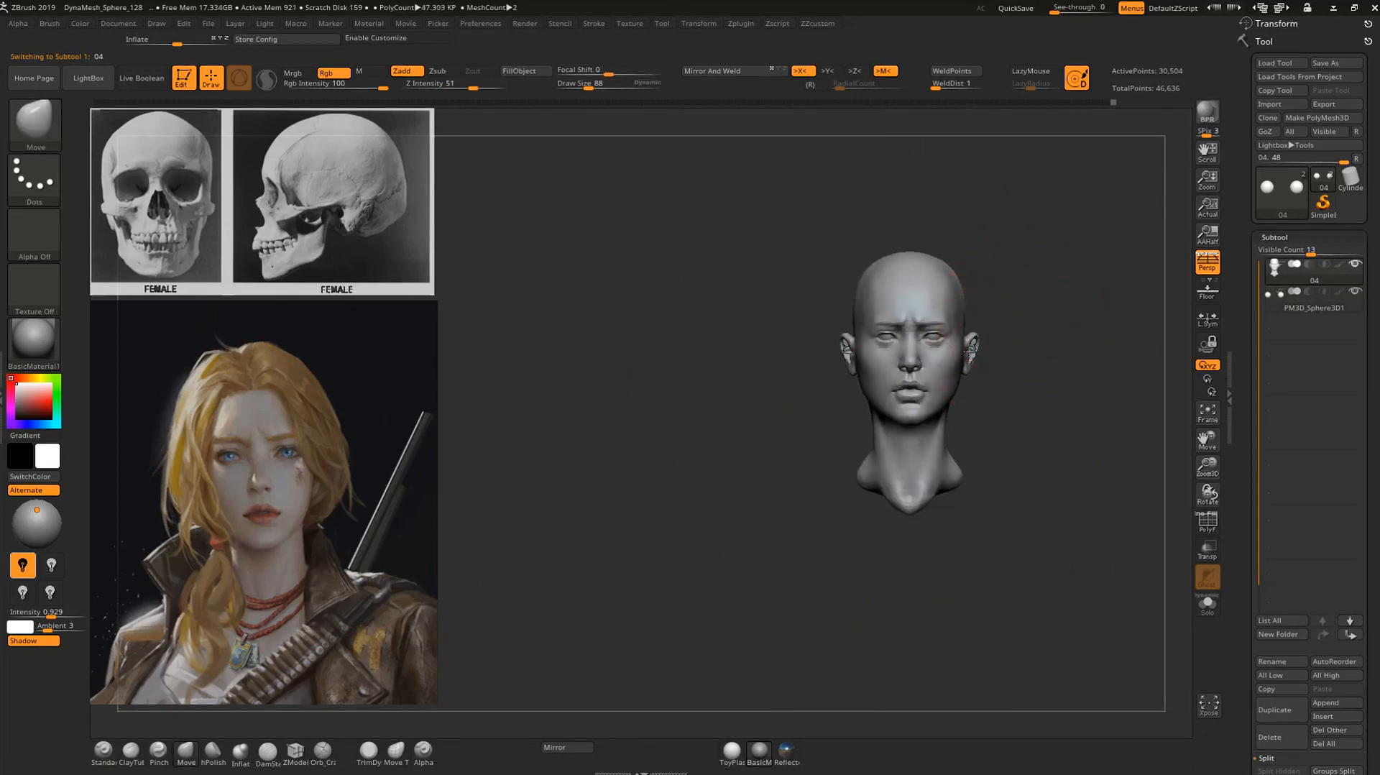
drag(970, 352, 966, 351)
ctrl+right_drag(992, 357, 1005, 465)
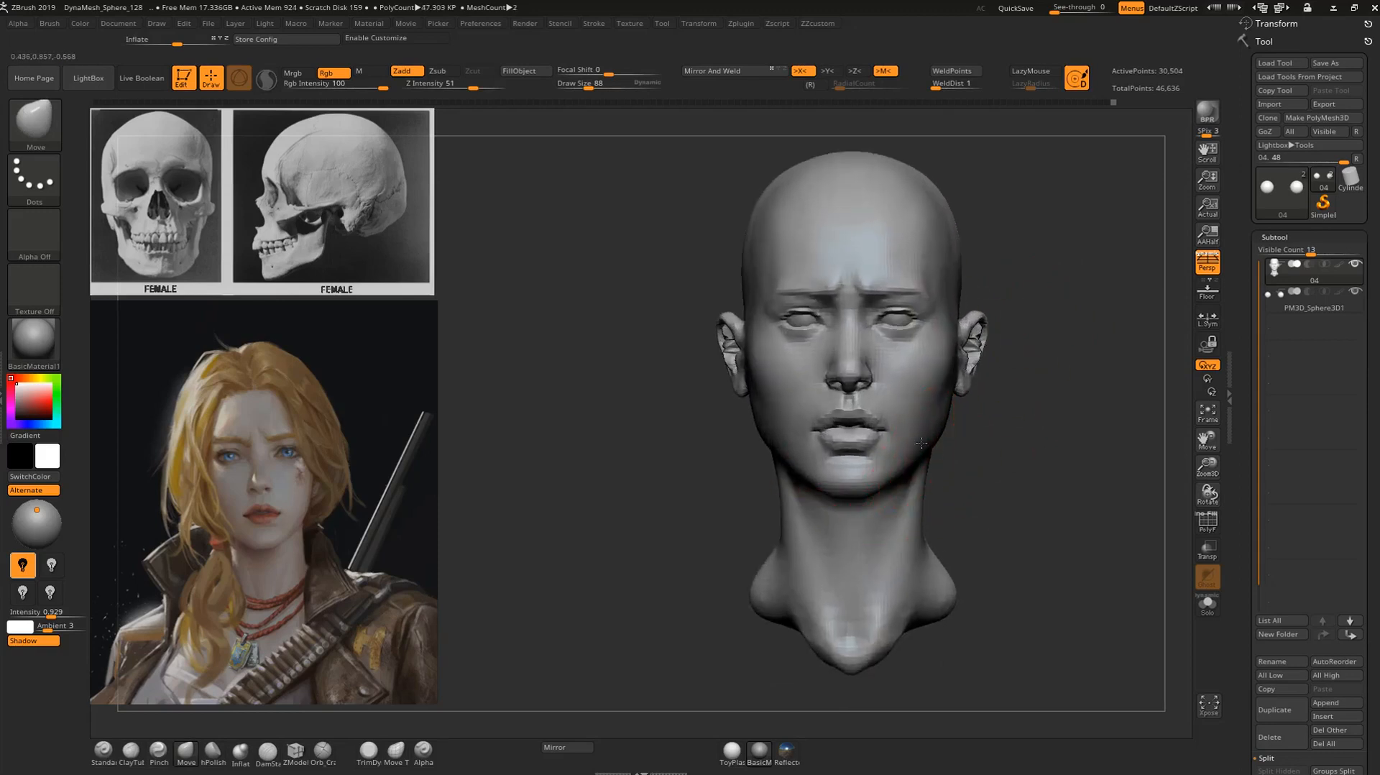
drag(974, 421, 904, 438)
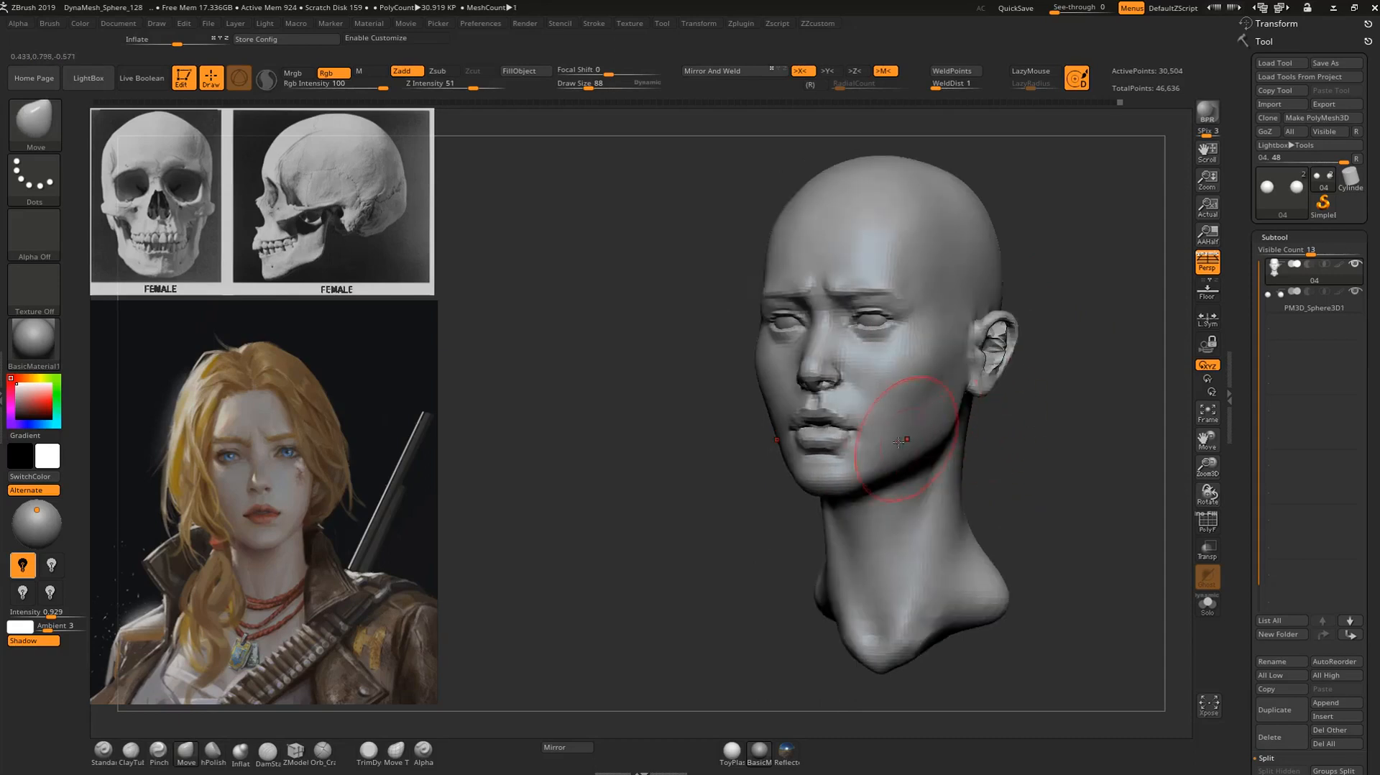
shift+drag(985, 429, 909, 288)
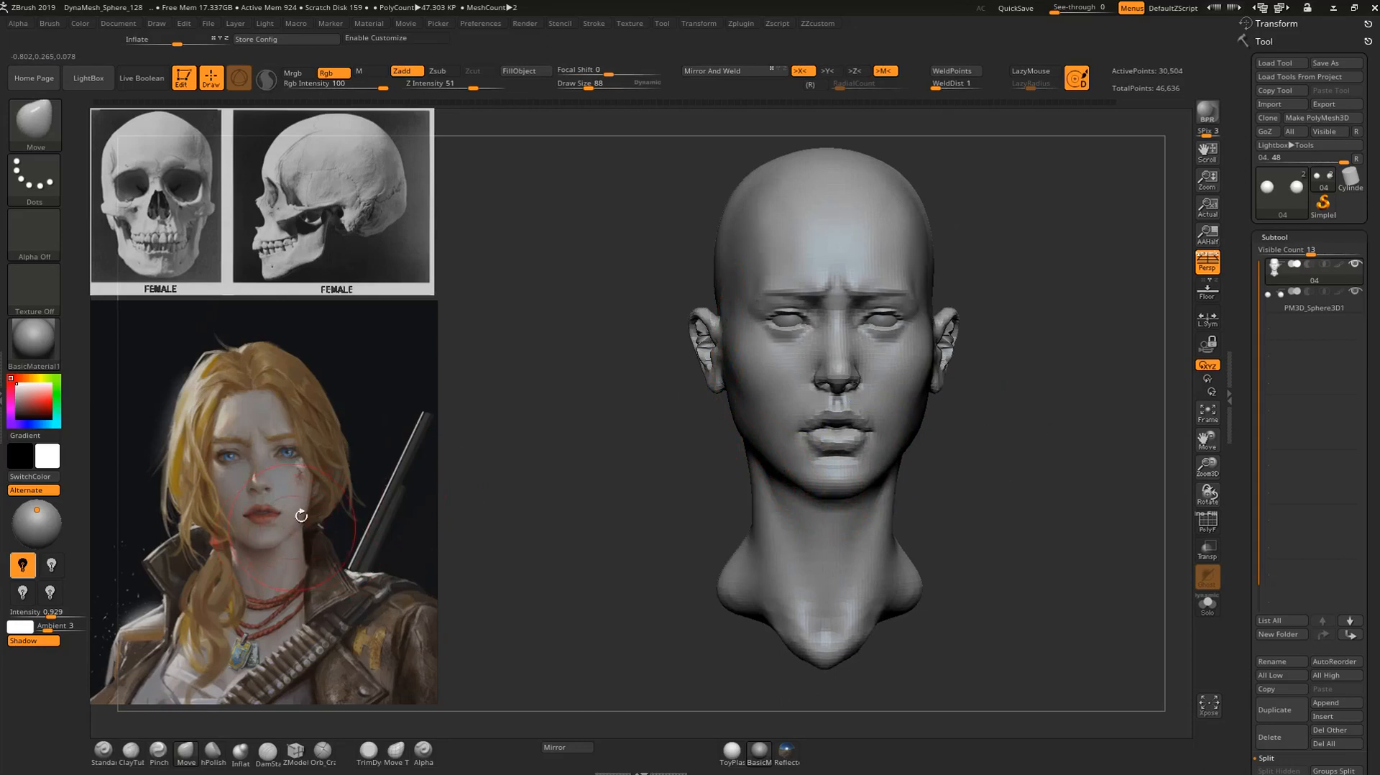
Refine the cheek contour beside the ear and the bridge of the nose with the Move brush at draw size 88.
drag(736, 368, 740, 366)
mouse_move(1017, 358)
alt+mouse_down()
mouse_move(1047, 407)
mouse_move(1016, 369)
mouse_move(997, 406)
alt+mouse_up()
mouse_move(1159, 455)
alt+mouse_down()
mouse_move(1048, 467)
mouse_move(1039, 441)
mouse_move(1042, 476)
mouse_move(1065, 321)
mouse_move(1083, 421)
alt+mouse_up()
alt+drag(1062, 242, 1052, 345)
drag(795, 365, 788, 379)
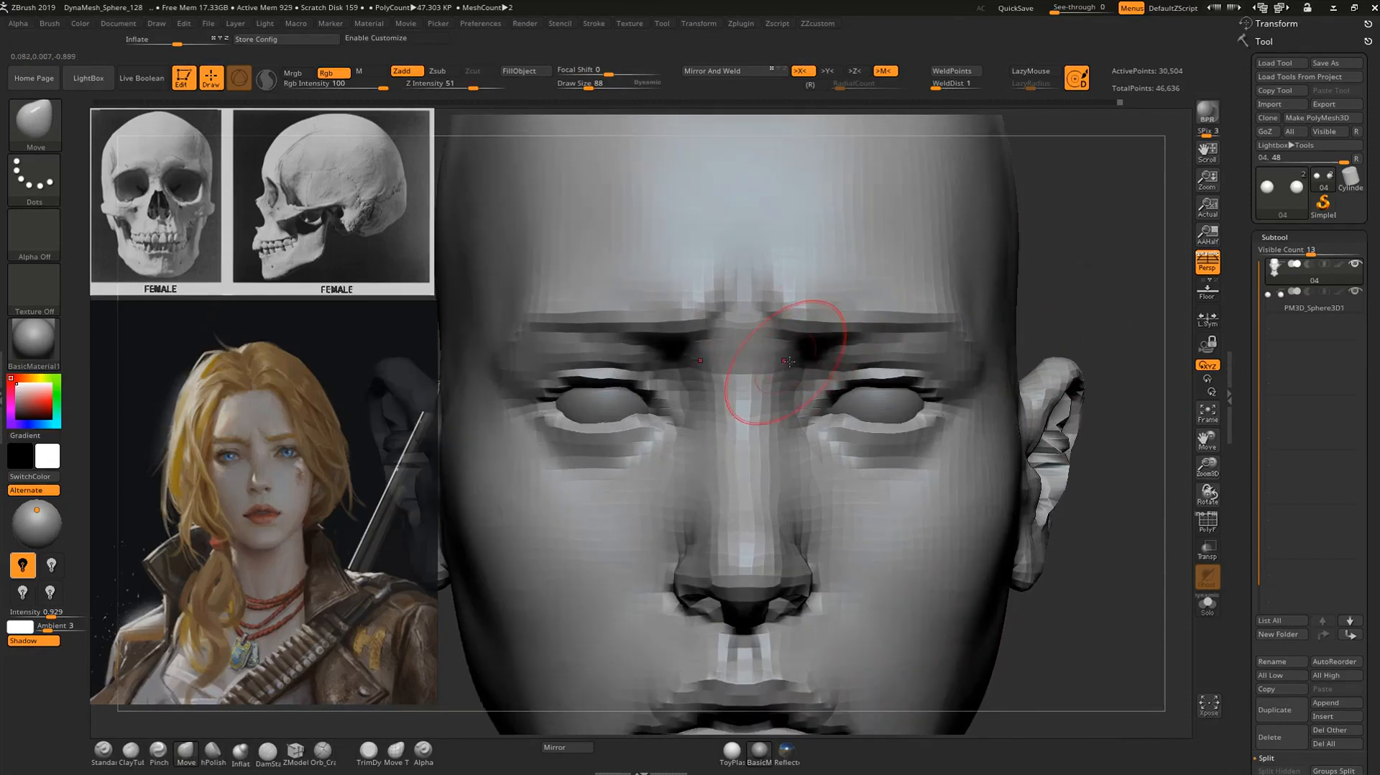
alt+drag(1081, 283, 1064, 323)
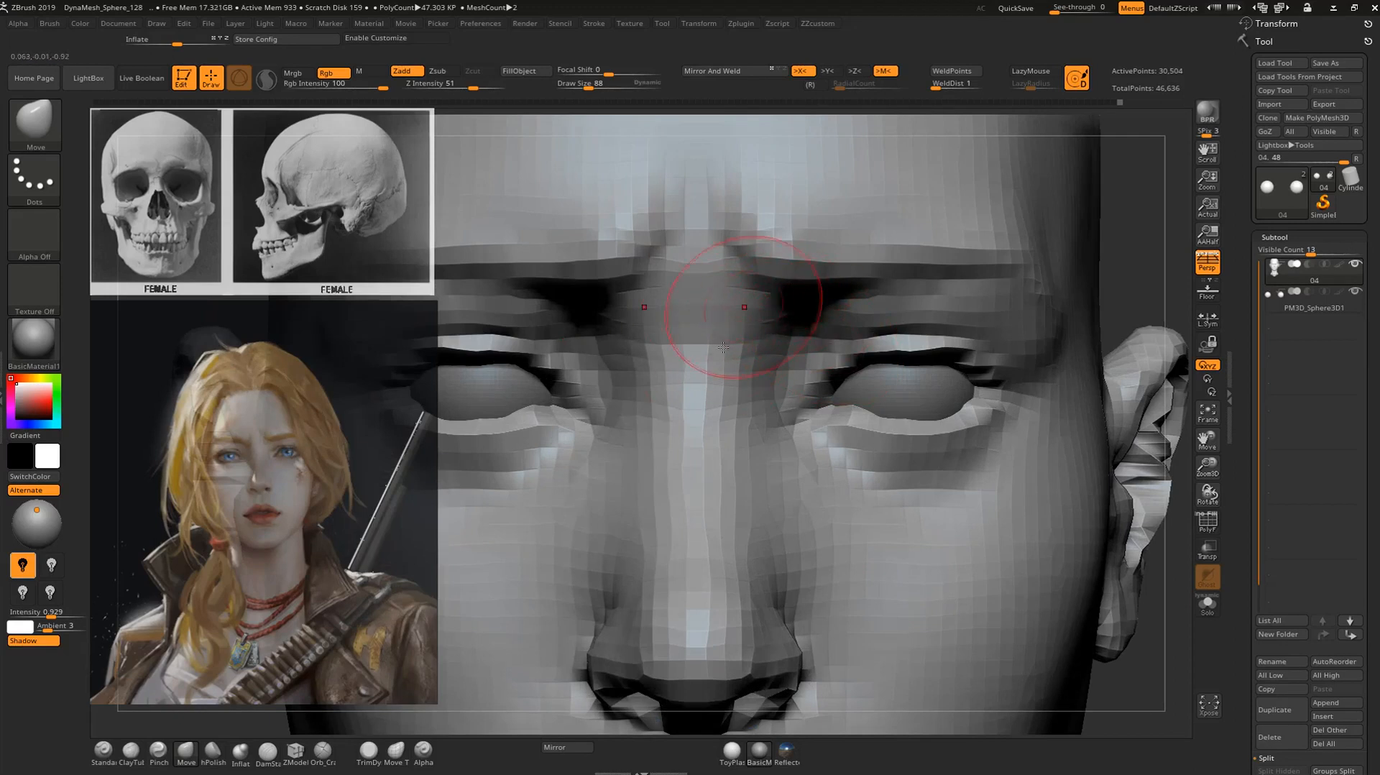
Sculpt the inner brow and the side of the nose bridge with the Standard brush, reducing the draw size to 40.
key(b)
key(c)
key(t)
key(b)
key(s)
key(t)
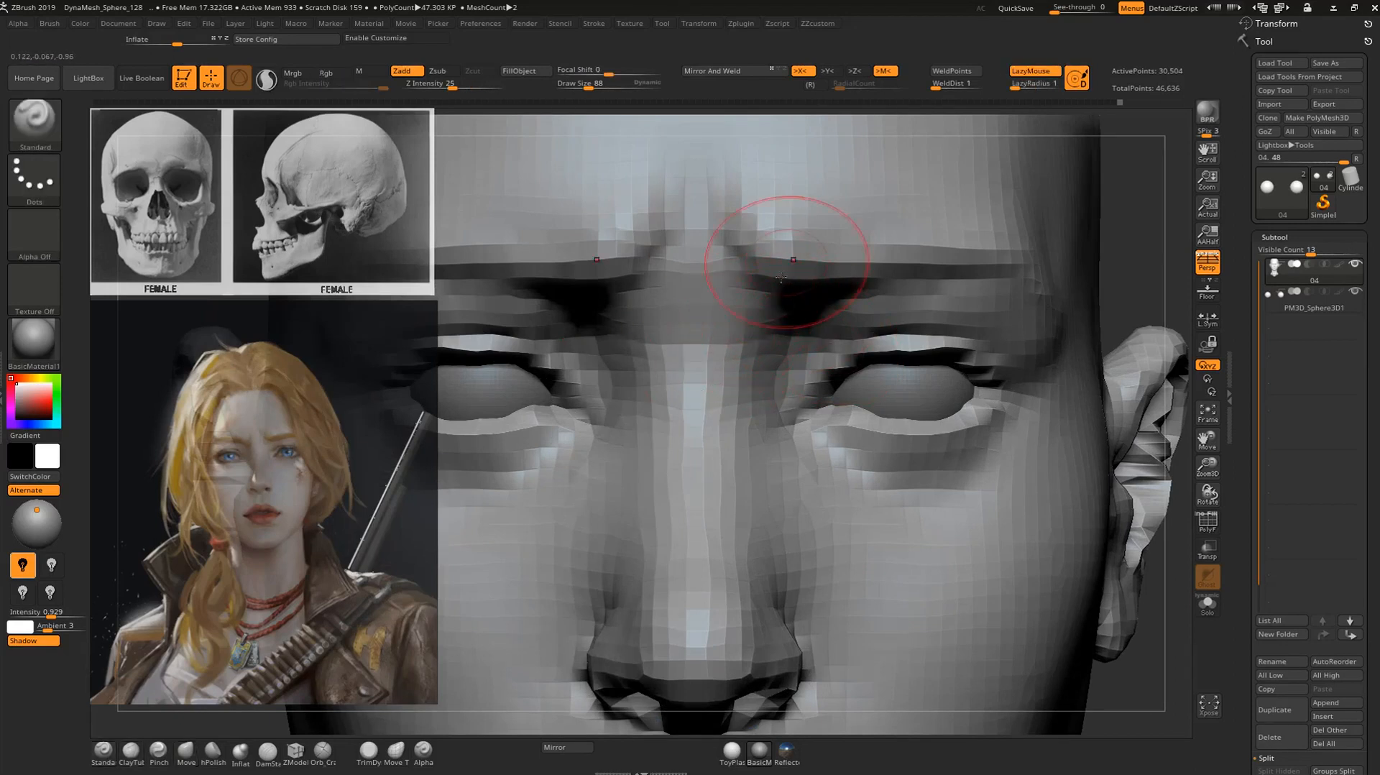
mouse_move(766, 309)
mouse_down()
mouse_move(685, 365)
mouse_move(676, 265)
mouse_move(700, 379)
mouse_move(659, 309)
mouse_move(662, 271)
mouse_move(658, 327)
mouse_move(742, 423)
mouse_up()
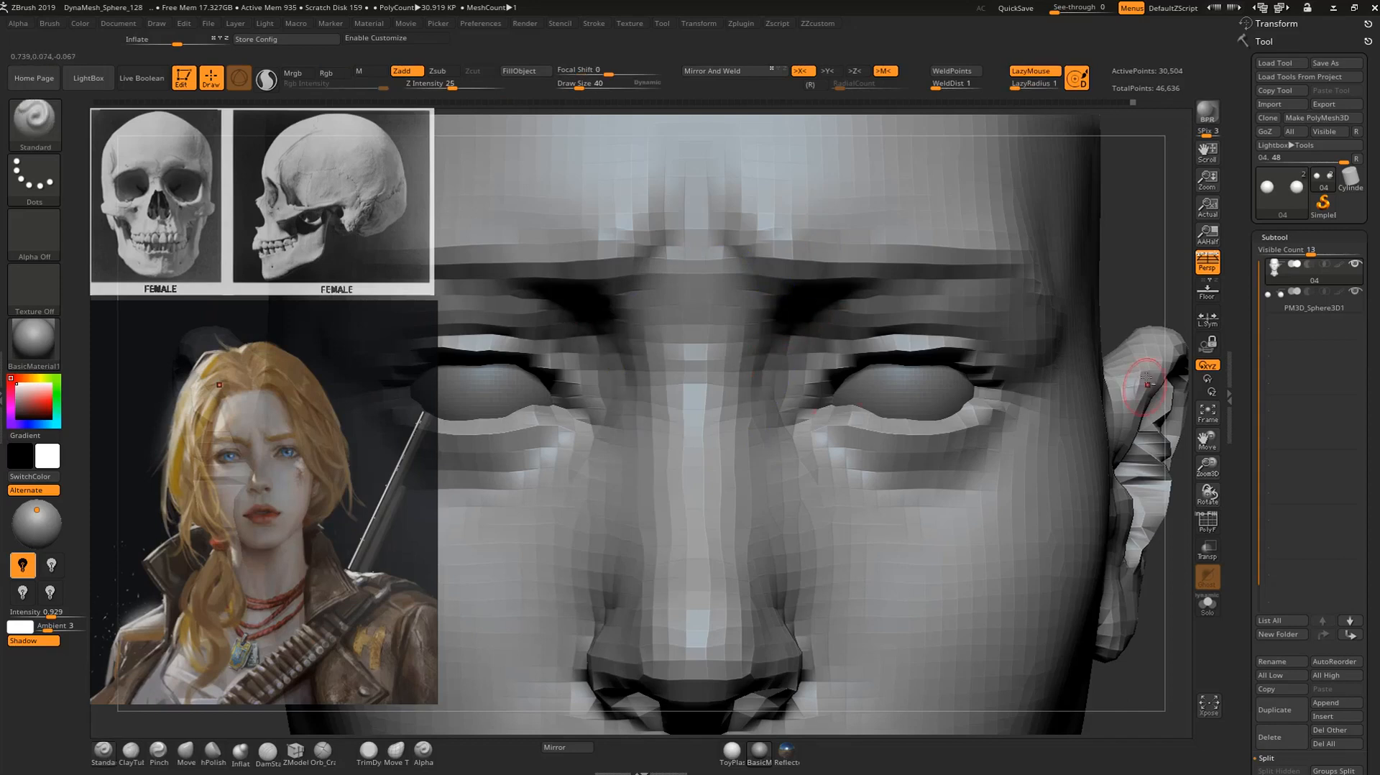
ctrl+right_drag(1030, 188, 967, 147)
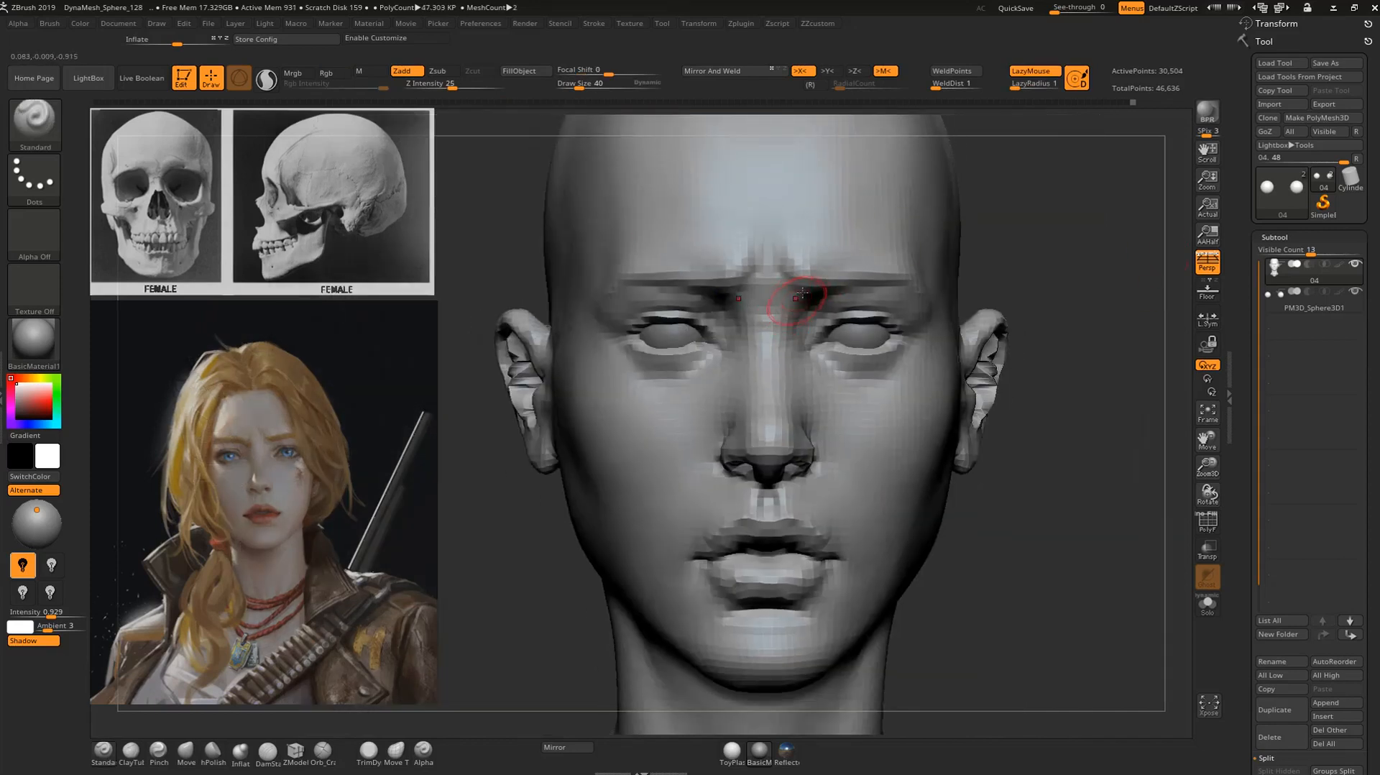
Reposition the inner ends of the brows beside the nose bridge with the Move brush at draw size 40.
key(b)
key(m)
key(v)
mouse_move(786, 292)
mouse_down()
mouse_move(813, 323)
mouse_move(819, 301)
mouse_up()
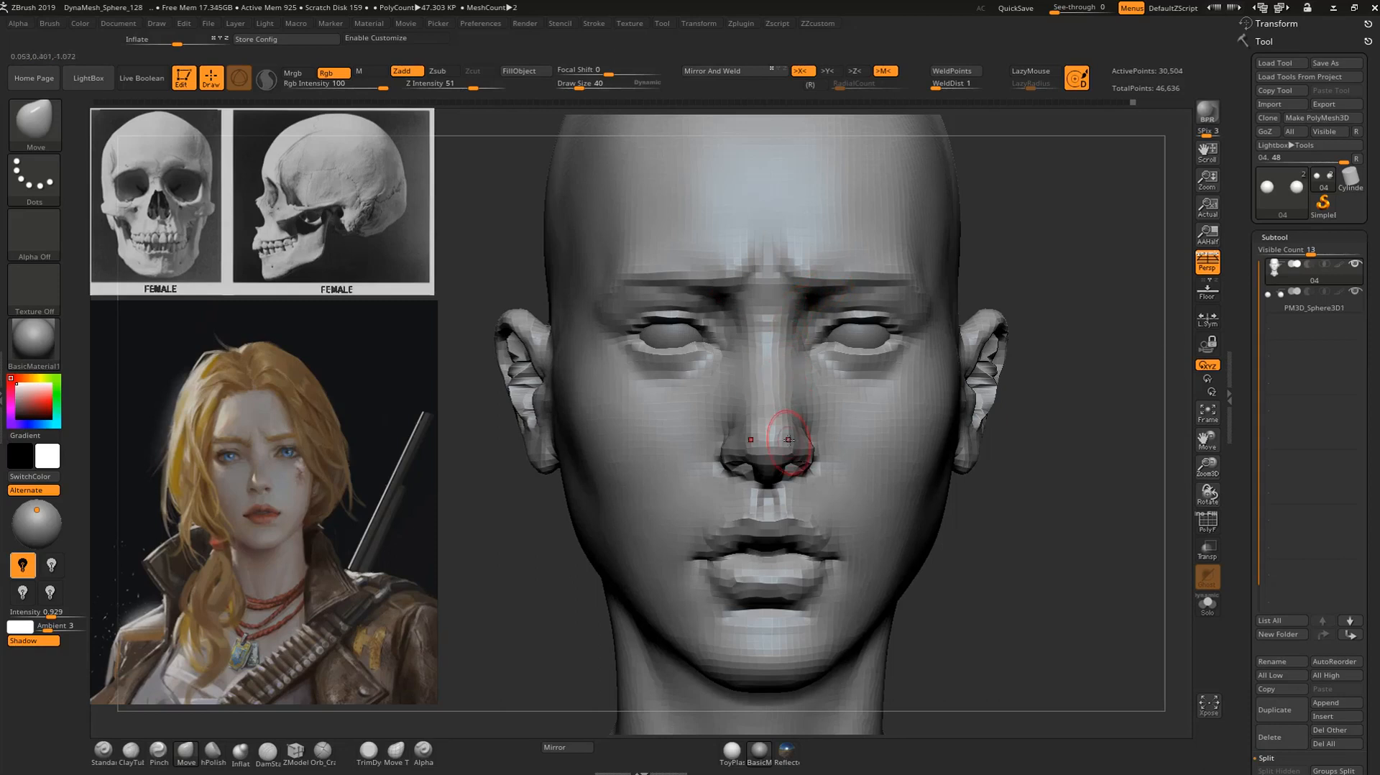
mouse_move(1031, 231)
alt+mouse_down()
mouse_move(1093, 247)
mouse_move(1100, 283)
alt+mouse_up()
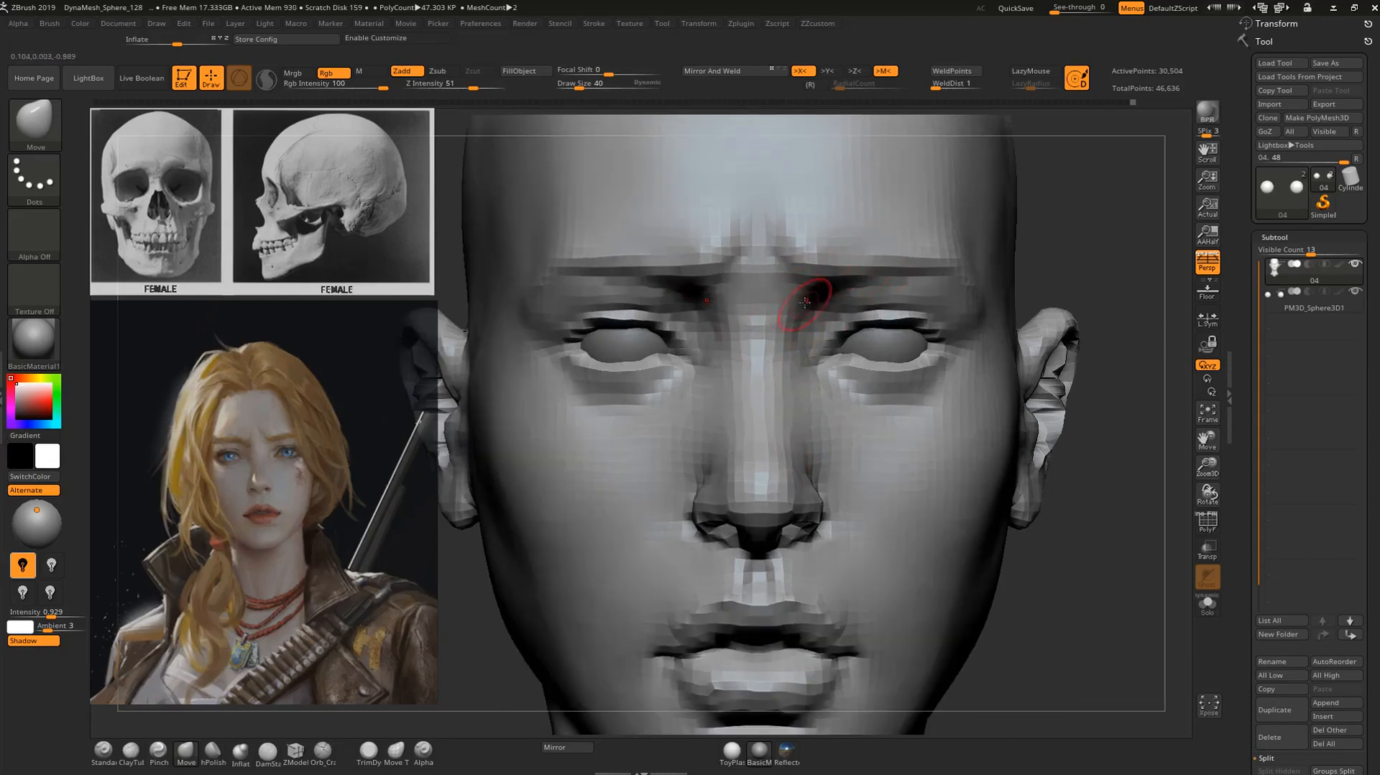
Sculpt the inner corner of the eye socket with the Standard brush at draw size 40 and smooth the upper eyelid area.
key(b)
key(s)
key(t)
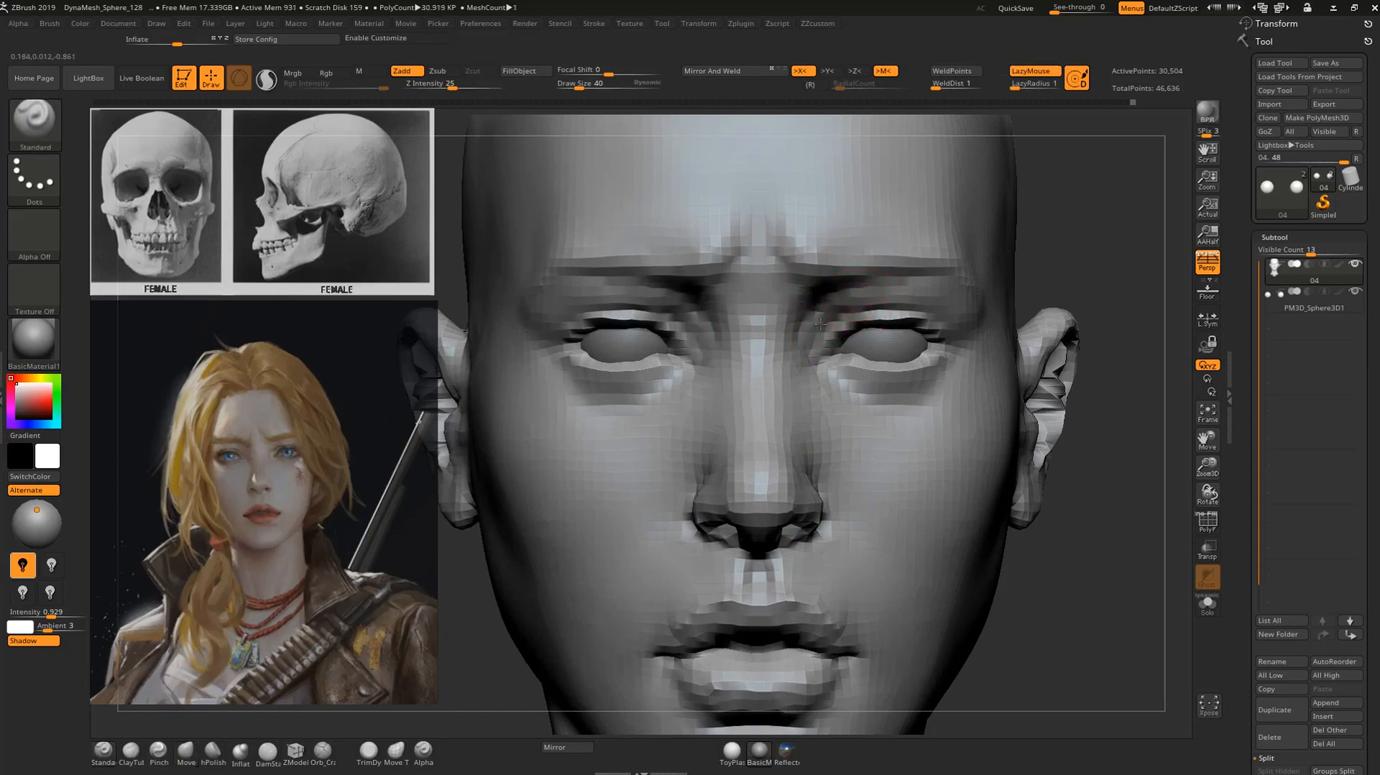
key(shift)
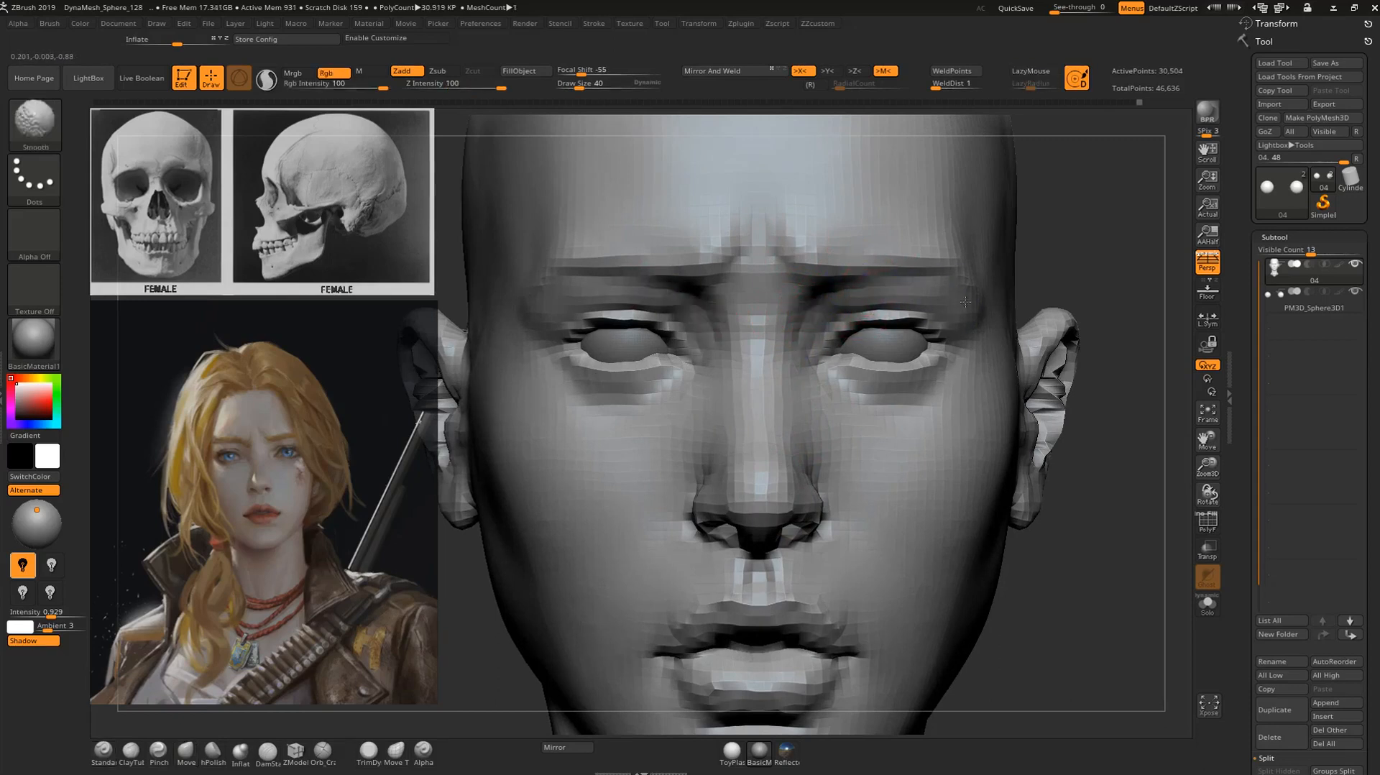
mouse_move(1128, 286)
alt+mouse_down()
mouse_move(1078, 244)
mouse_move(1067, 268)
alt+mouse_up()
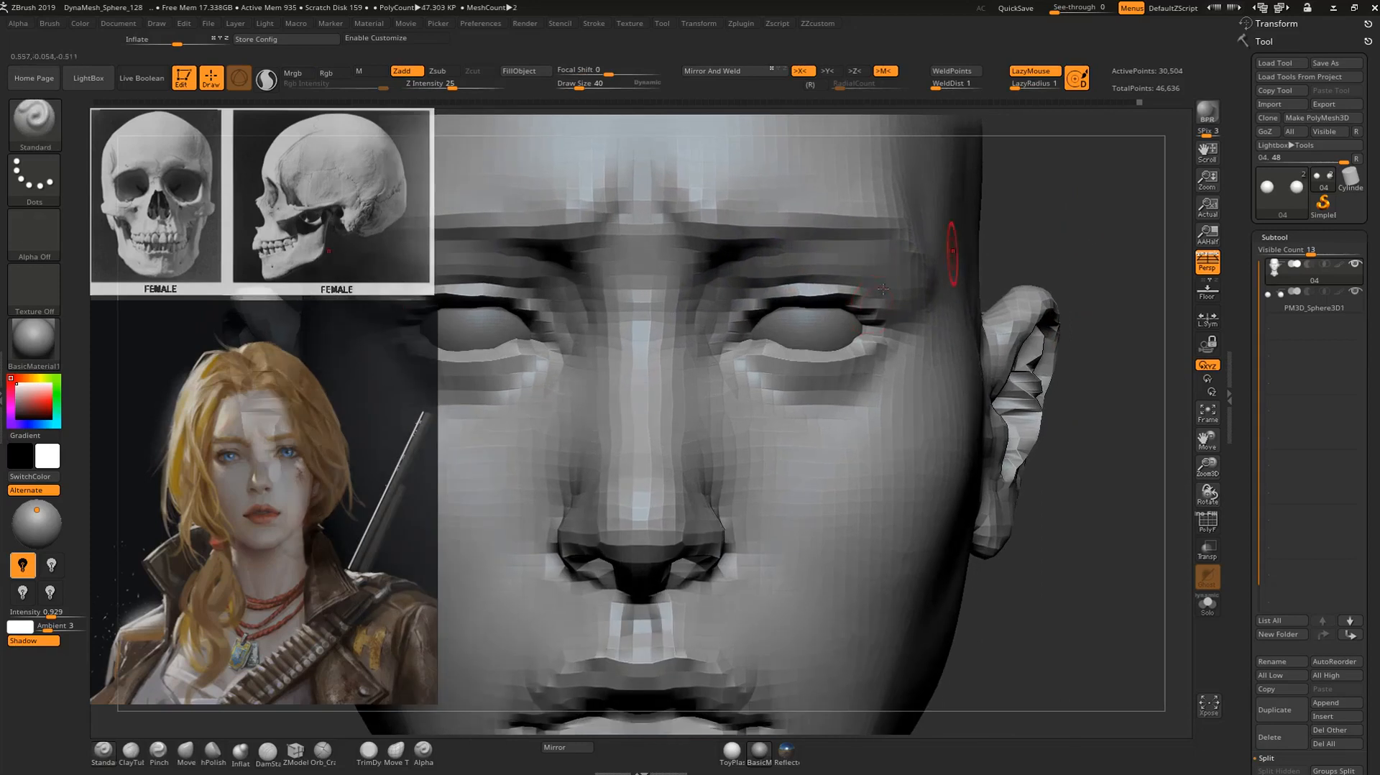
Carve the inner eye corner and the adjoining upper eyelid crease with the DamStandard brush at draw size 40.
key(b)
key(d)
key(s)
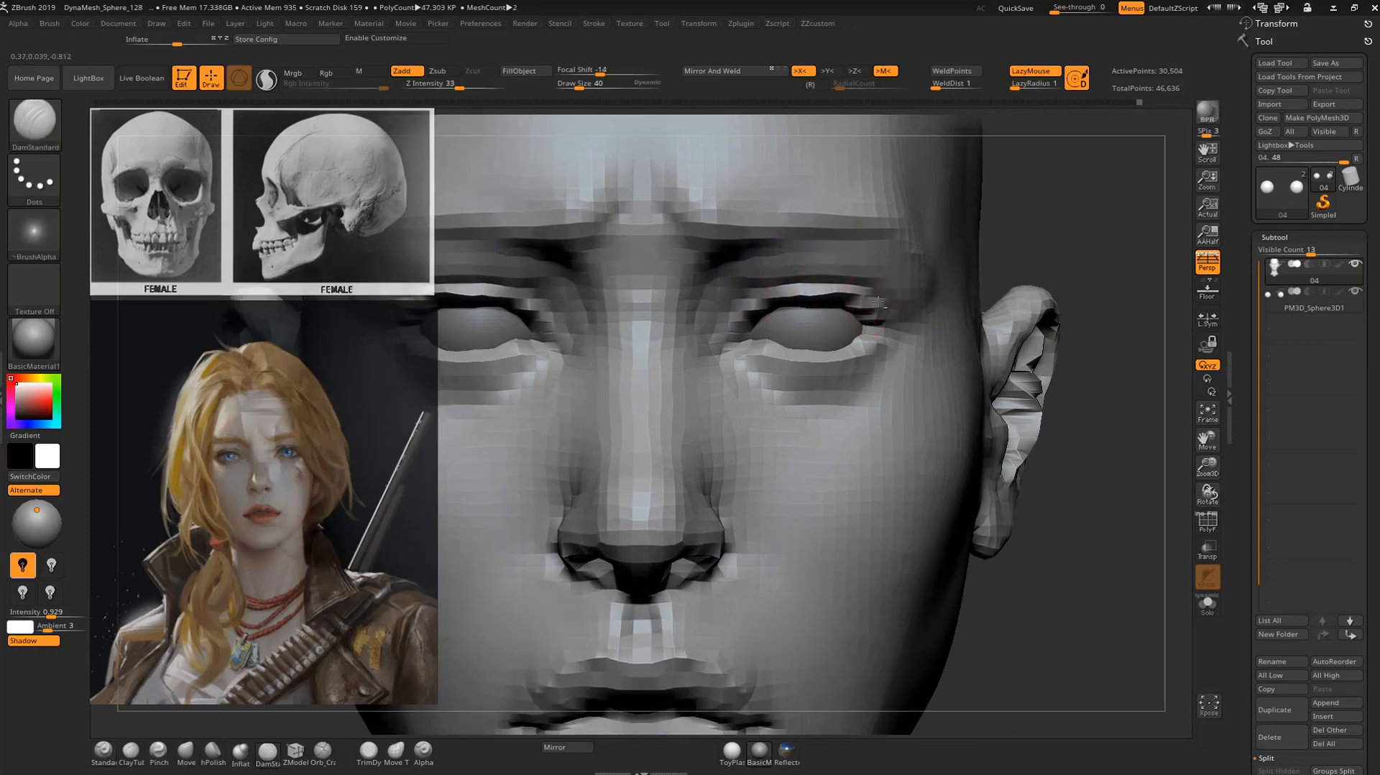
drag(721, 315, 754, 281)
alt+drag(1129, 264, 819, 301)
shift+drag(763, 320, 790, 278)
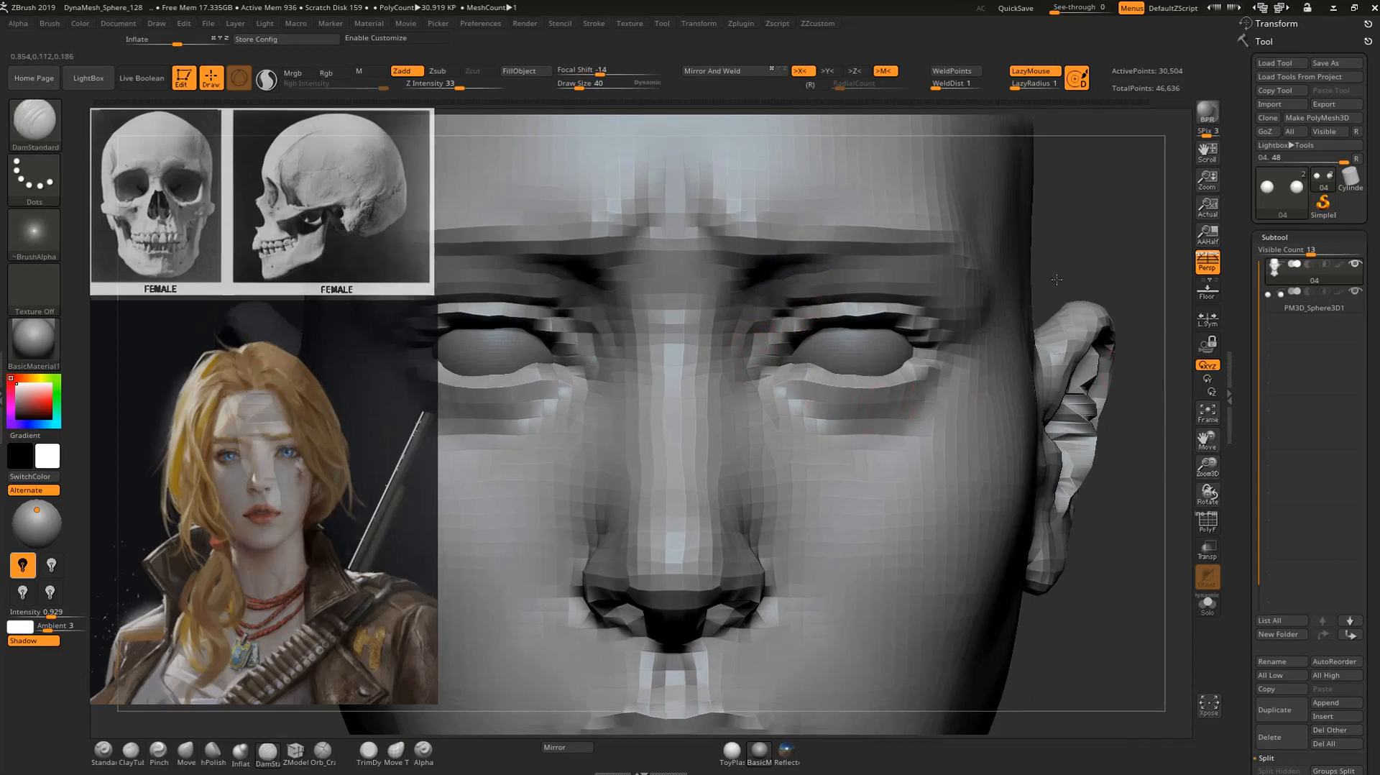
key(f)
mouse_move(995, 301)
alt+mouse_down()
mouse_move(1030, 283)
mouse_move(949, 277)
mouse_move(941, 194)
alt+mouse_up()
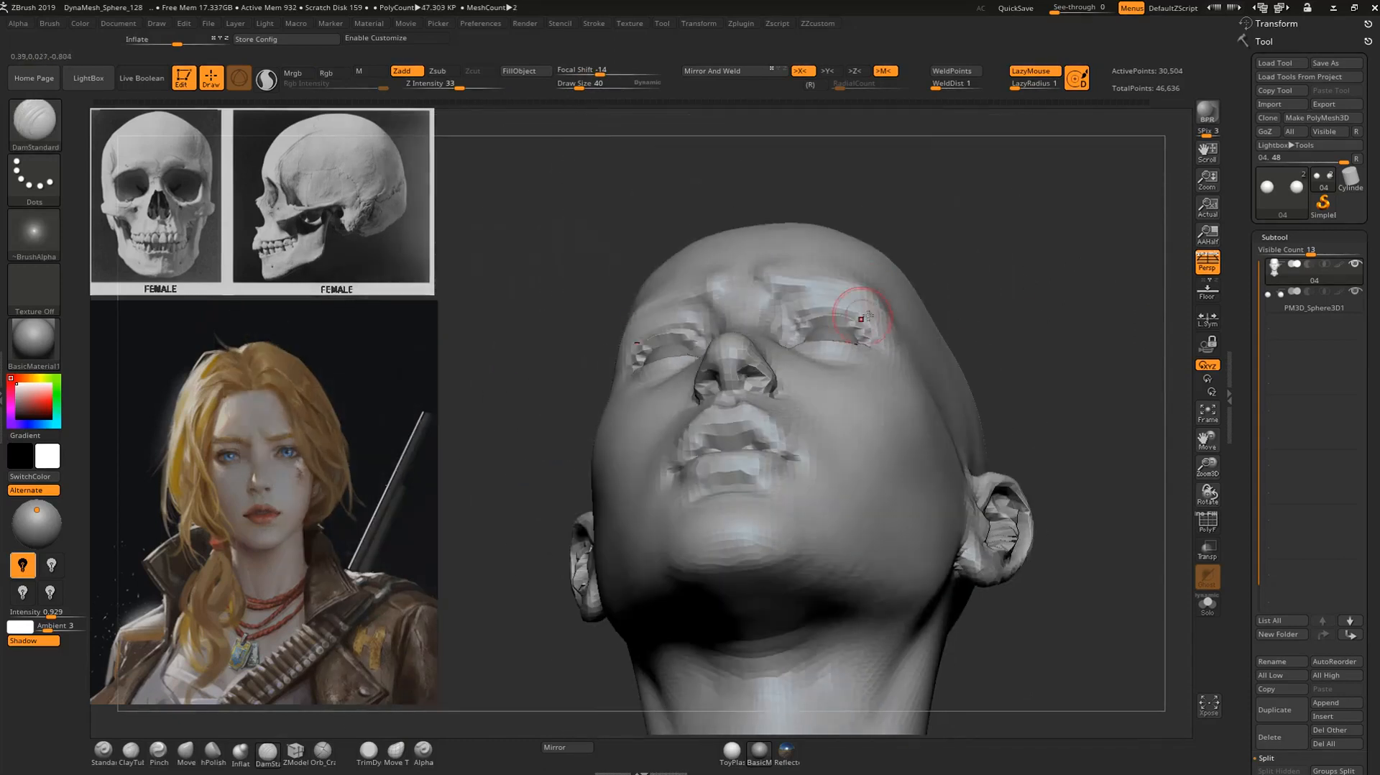
Adjust the outer brow and upper eyelid from below with the Move brush, enlarging the draw size to 72.
alt+drag(1062, 213, 1024, 175)
key(b)
key(m)
key(v)
key(bracketright)
key(bracketright)
key(bracketright)
drag(887, 300, 891, 308)
mouse_move(1040, 229)
alt+mouse_down()
mouse_move(924, 188)
mouse_move(924, 293)
mouse_move(988, 206)
mouse_move(1007, 252)
mouse_move(1005, 326)
alt+mouse_up()
alt+drag(1005, 326, 998, 353)
mouse_move(1078, 526)
alt+mouse_down()
mouse_move(1057, 491)
mouse_move(1042, 535)
alt+mouse_up()
Sculpt the side of the neck below the ear and jaw angle with the Standard brush at draw size 72.
key(b)
key(s)
key(t)
alt+drag(676, 430, 692, 415)
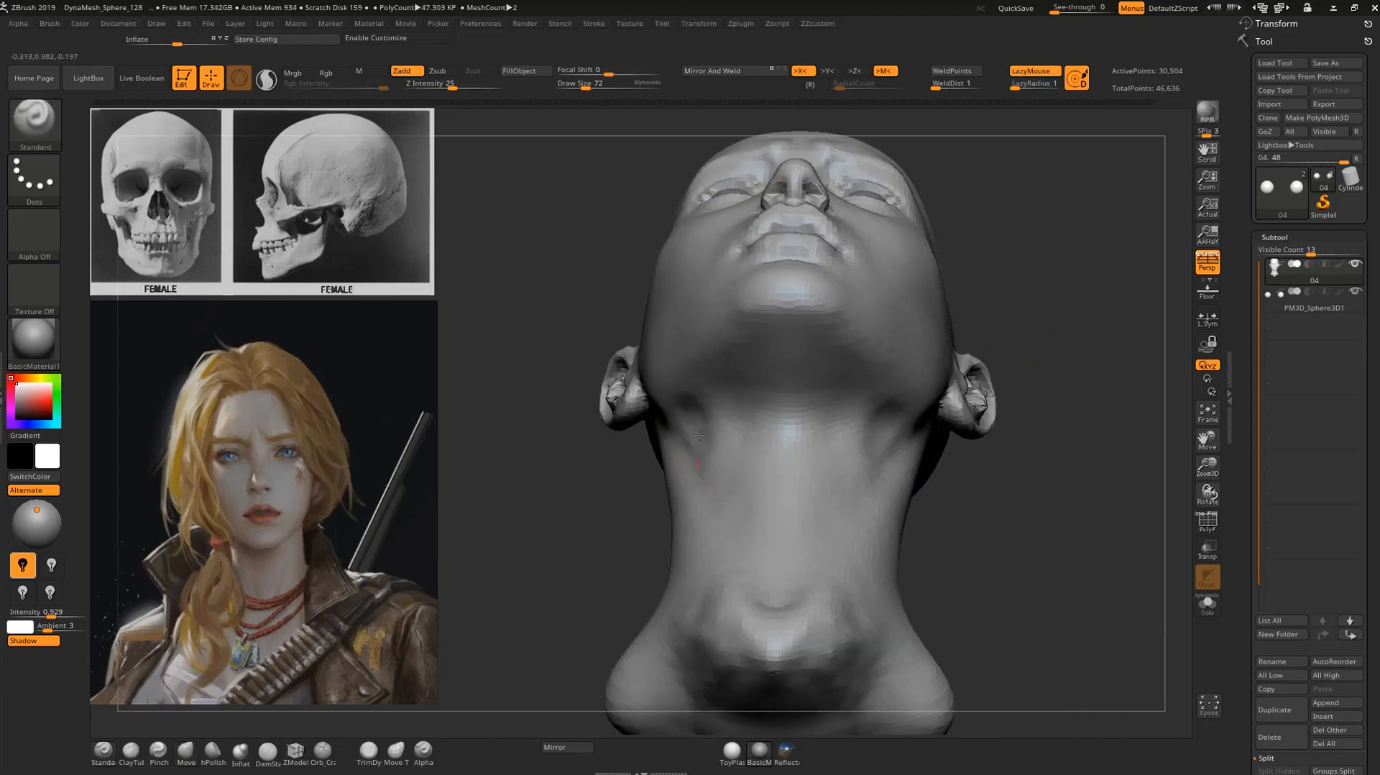
shift+drag(698, 475, 709, 449)
mouse_move(1112, 227)
mouse_down()
mouse_move(1067, 352)
mouse_move(1065, 332)
mouse_move(984, 294)
mouse_up()
mouse_move(959, 352)
mouse_down()
mouse_move(964, 420)
mouse_move(914, 432)
mouse_move(955, 412)
mouse_move(963, 470)
mouse_up()
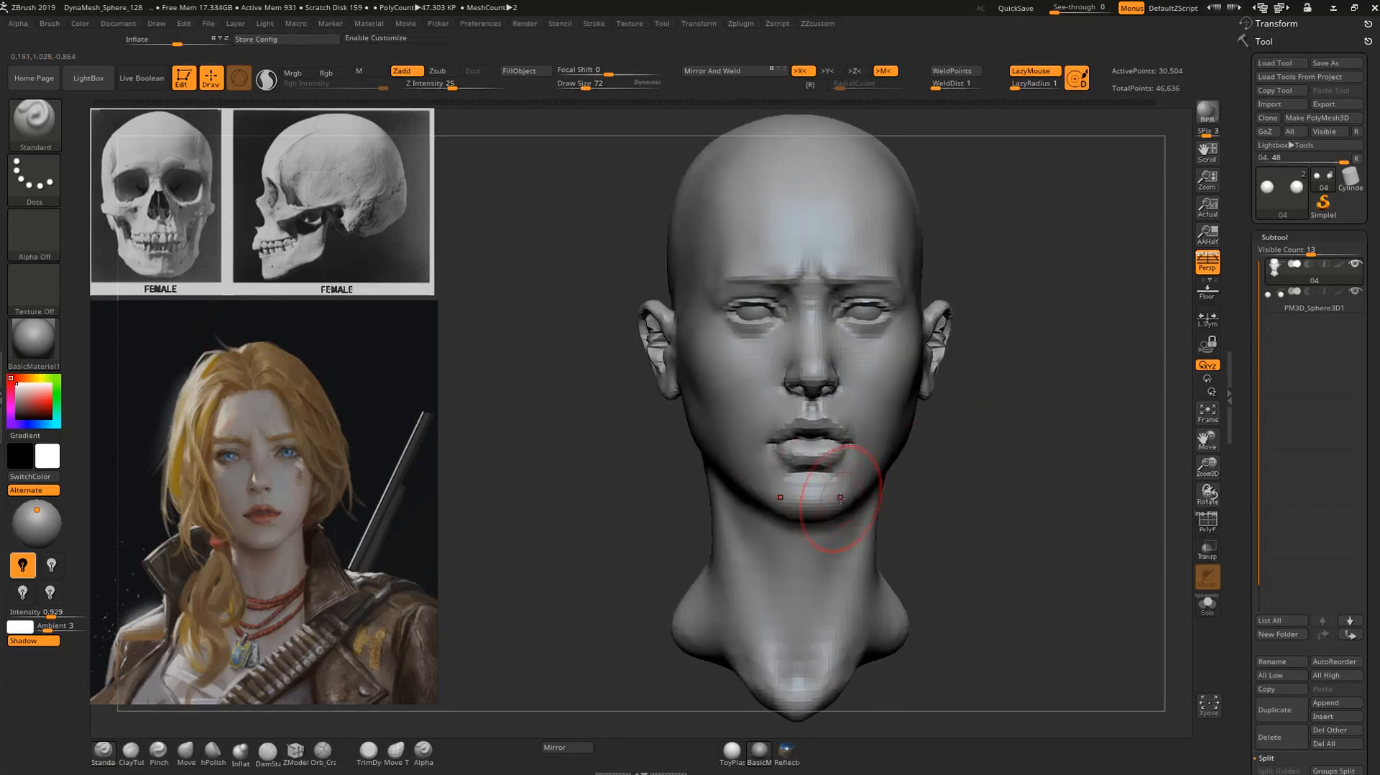
Reshape the underside of the chin and the front jawline with the Move brush at draw size 72.
key(b)
key(m)
key(v)
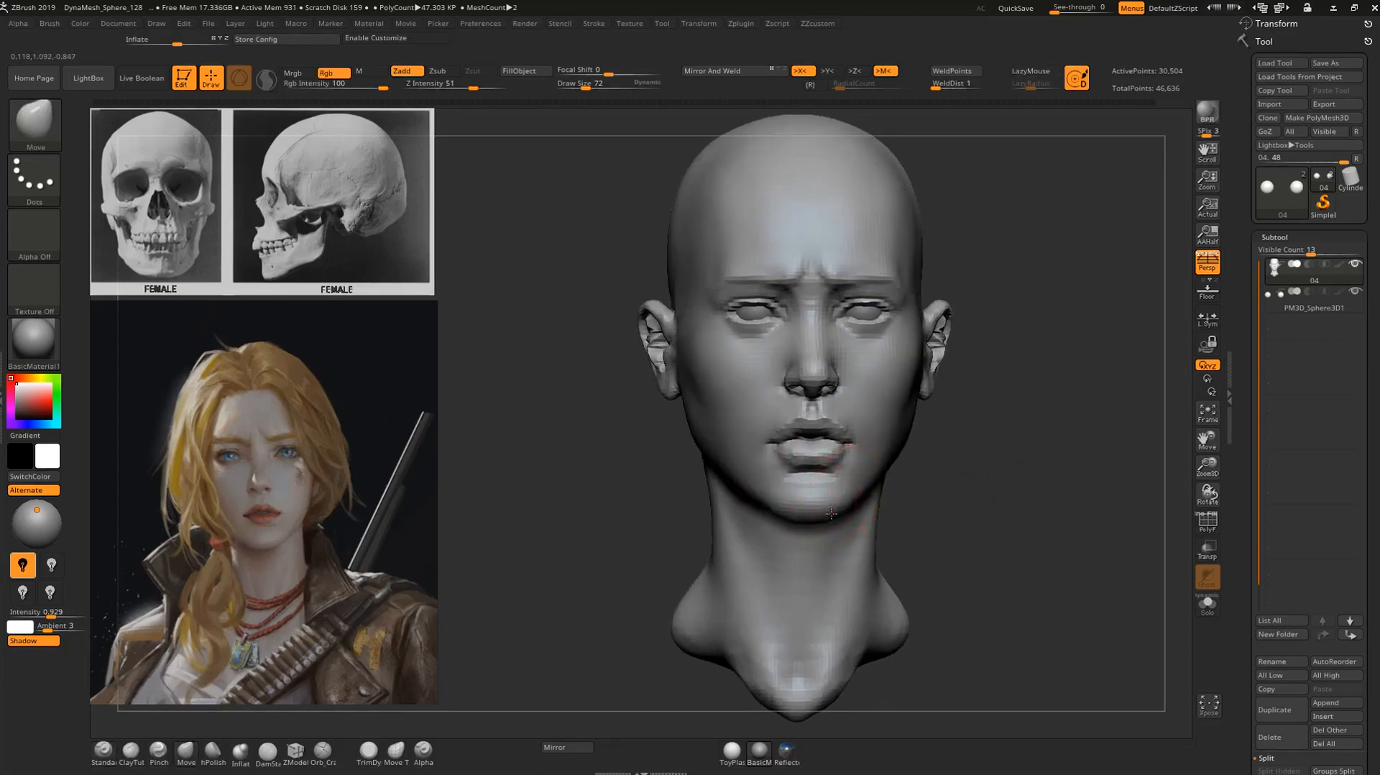
drag(985, 499, 865, 496)
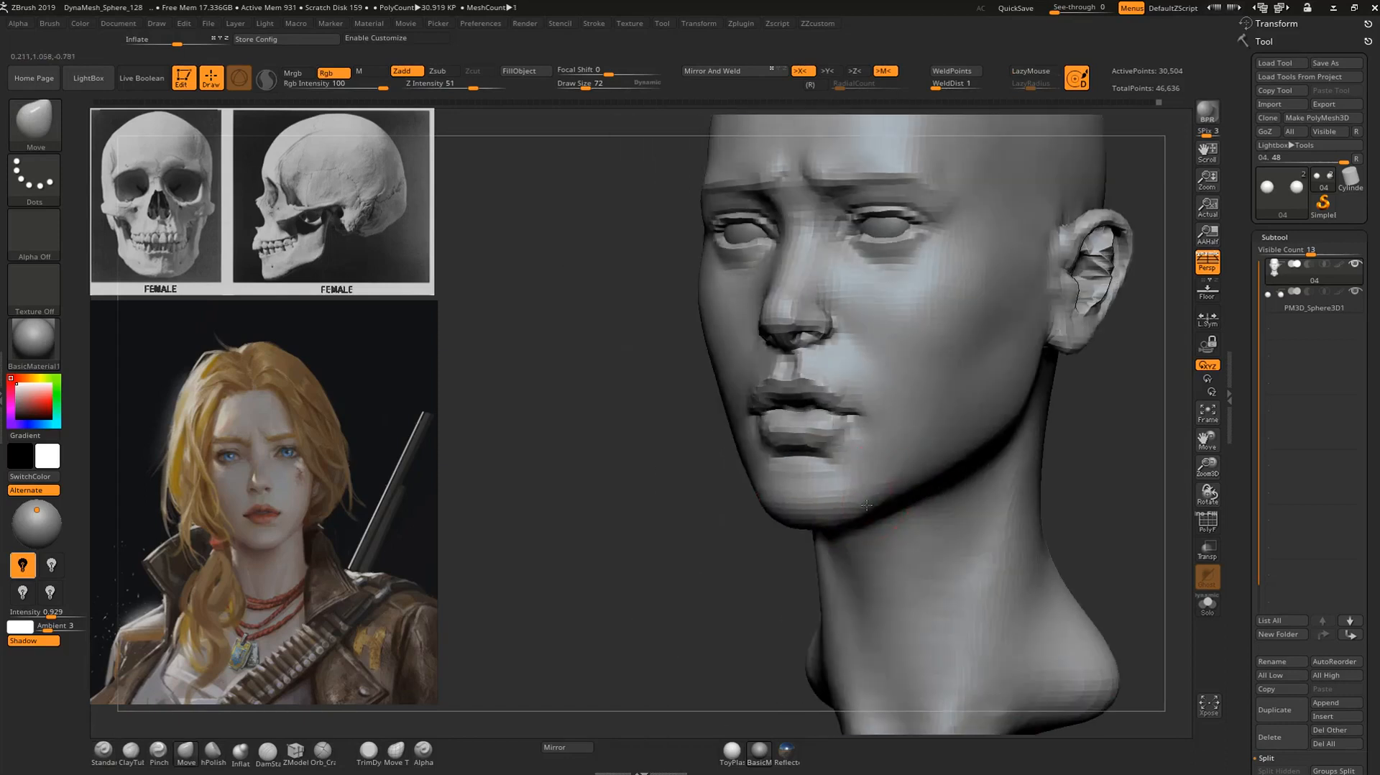
drag(748, 544, 773, 517)
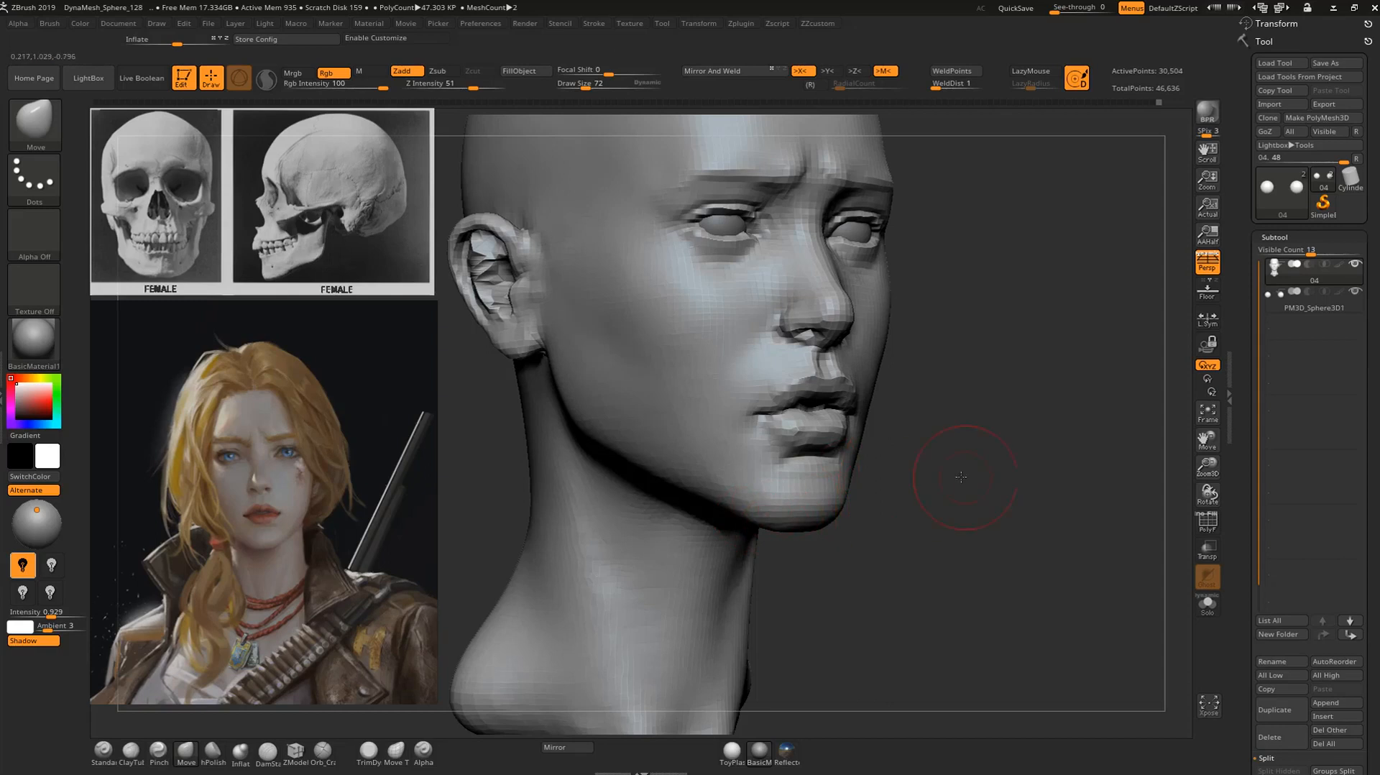
drag(968, 477, 693, 476)
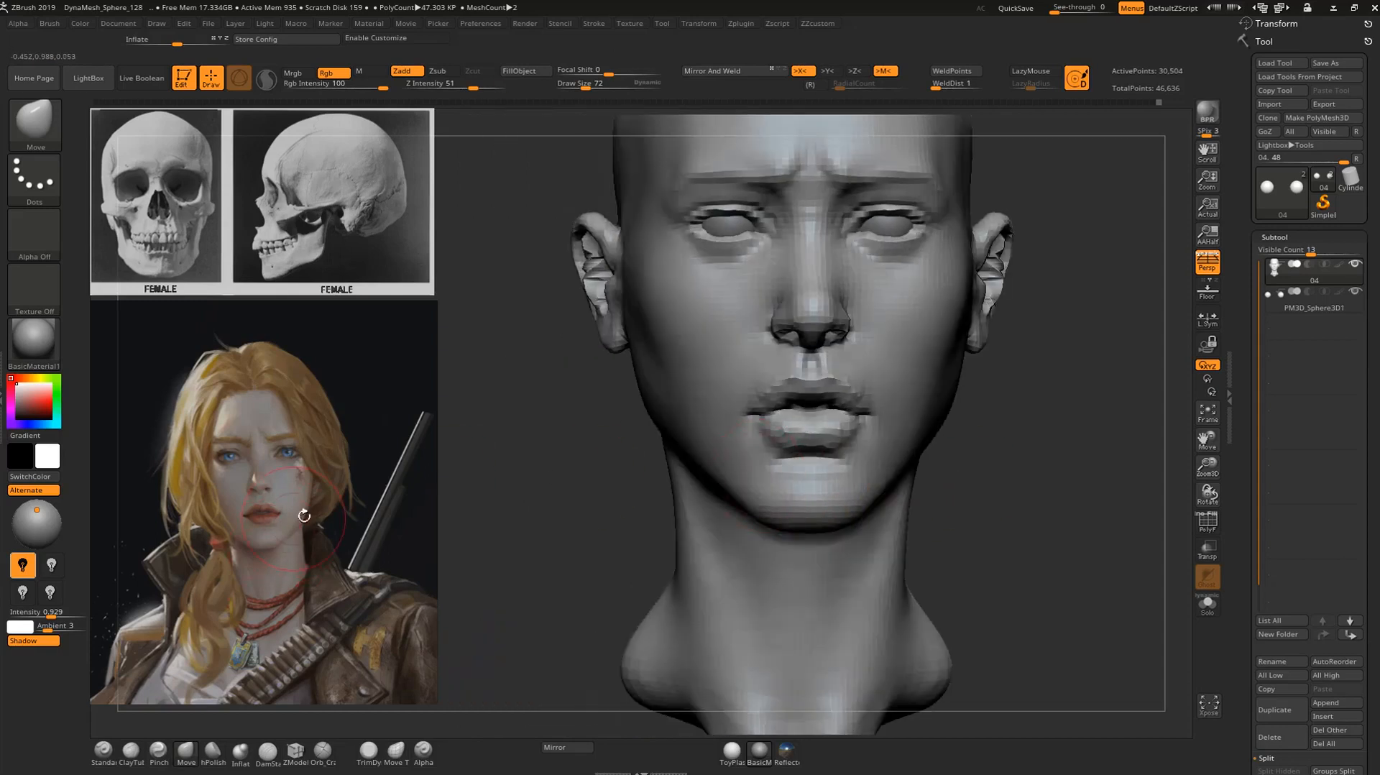
drag(1015, 403, 947, 415)
Refine the lower cheek and chin with the Standard brush at draw size 72, smoothing the surface around the mouth.
key(b)
key(s)
key(t)
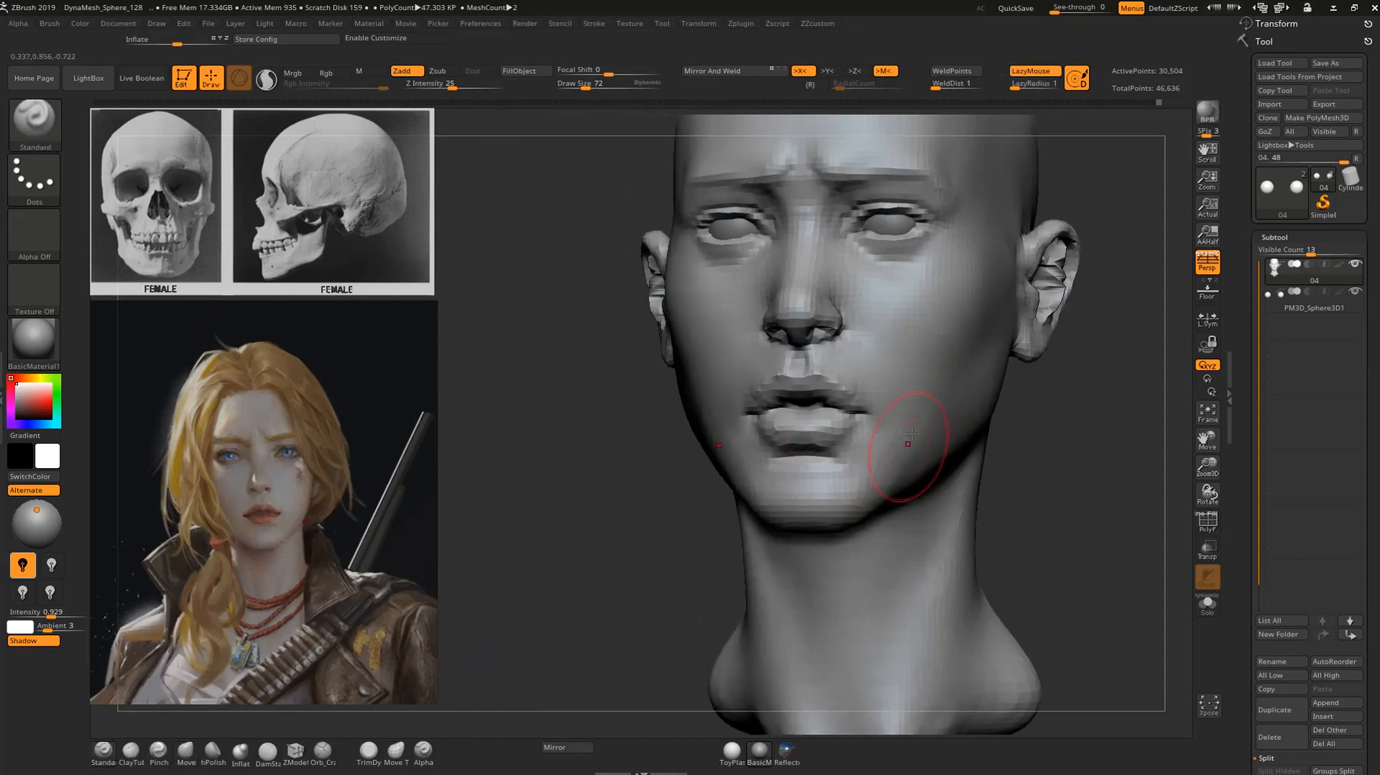
key(shift)
mouse_move(1116, 431)
shift+mouse_down()
mouse_move(1005, 418)
mouse_move(791, 484)
mouse_move(837, 528)
shift+mouse_up()
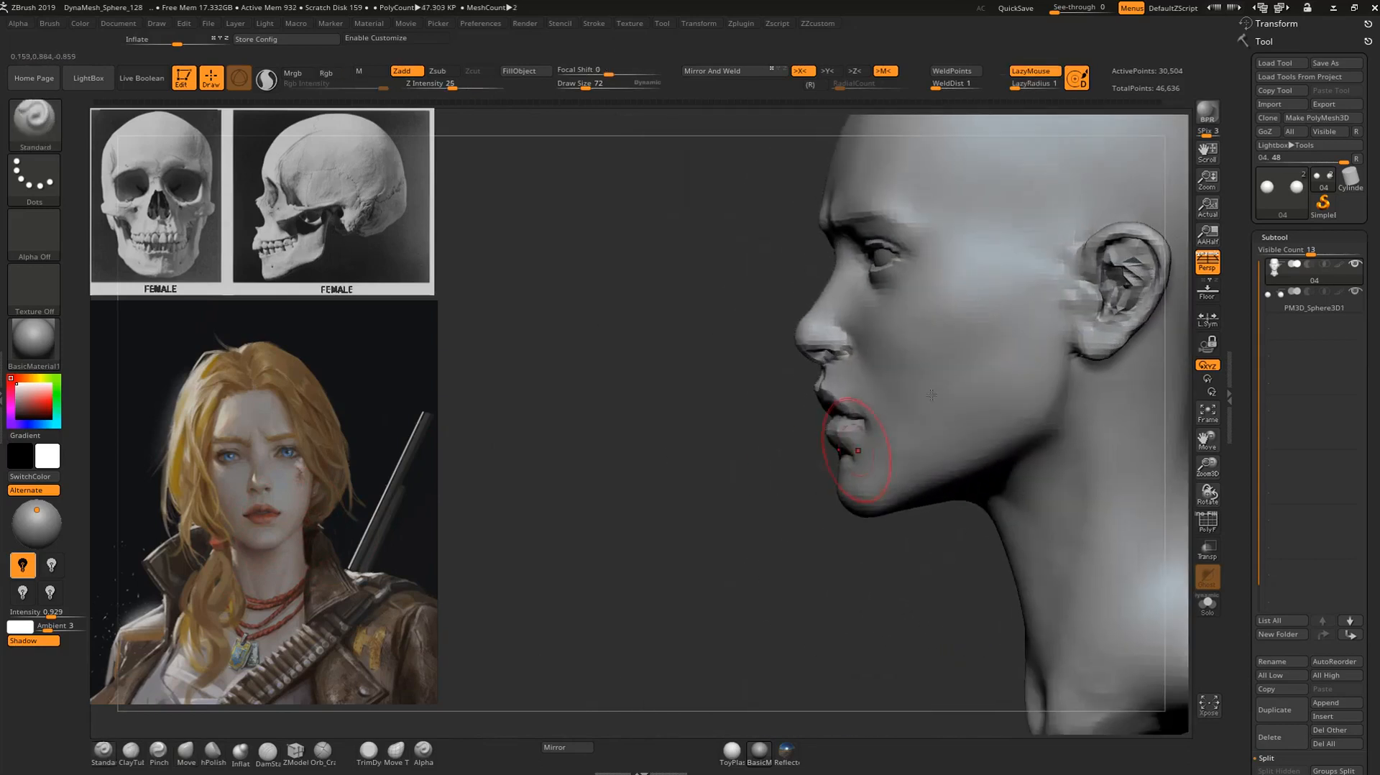
key(shift)
mouse_move(683, 503)
alt+mouse_down()
mouse_move(610, 585)
mouse_move(611, 548)
mouse_move(826, 460)
alt+mouse_up()
key(ctrl)
mouse_move(1107, 447)
alt+mouse_down()
mouse_move(1002, 471)
mouse_move(988, 513)
alt+mouse_up()
Adjust the earlobe and the side of the head with the Move brush at draw size 72, smoothing the temple.
key(b)
key(m)
key(v)
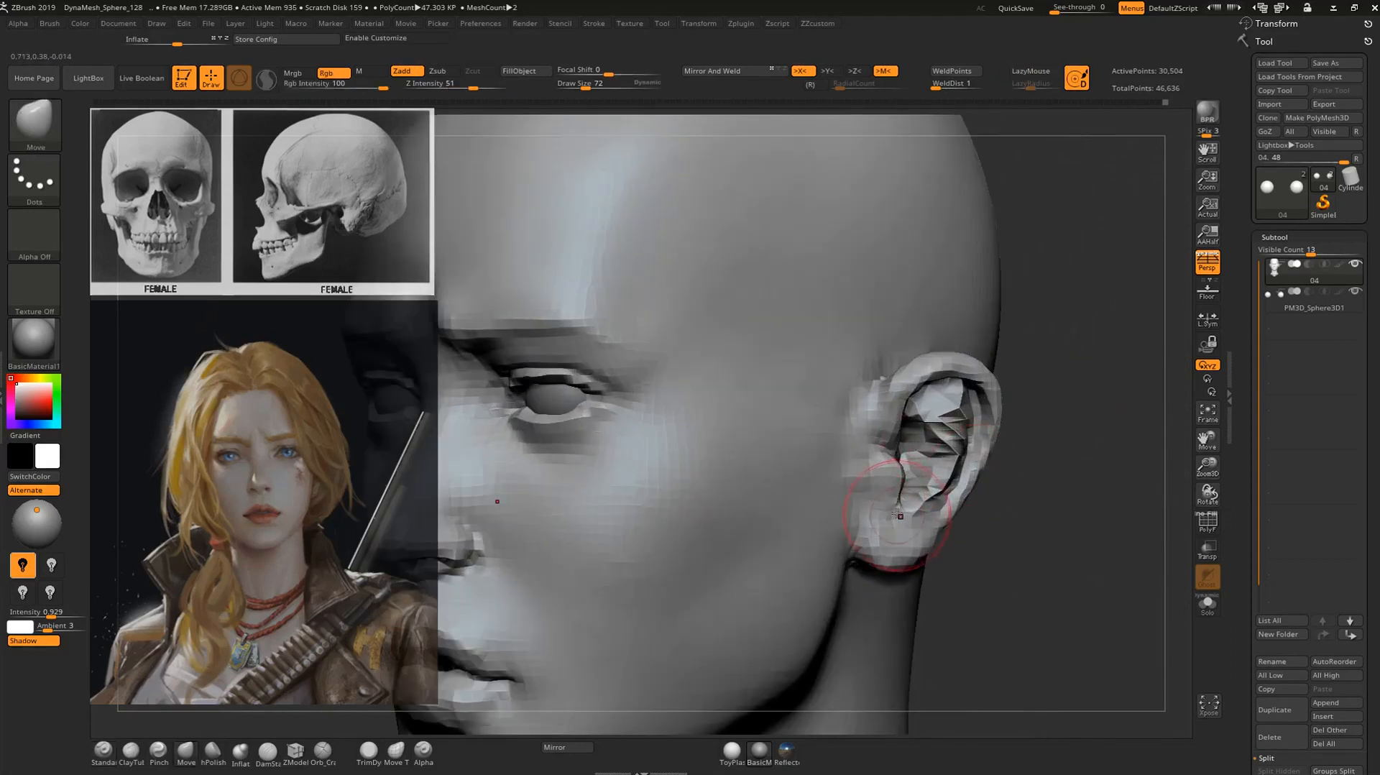
alt+drag(1062, 453, 900, 324)
key(shift)
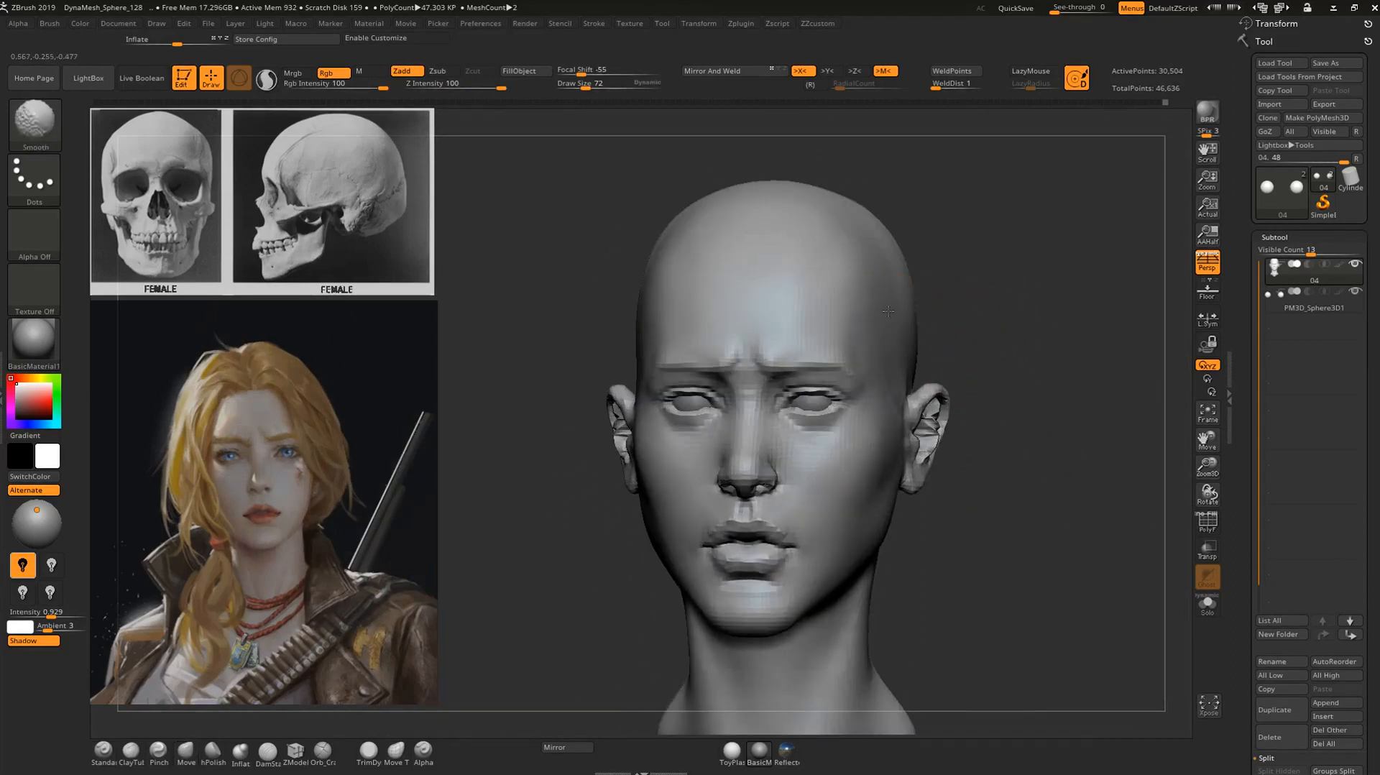
mouse_move(1007, 290)
alt+mouse_down()
mouse_move(963, 275)
mouse_move(970, 316)
alt+mouse_up()
mouse_move(998, 389)
mouse_down()
mouse_move(1041, 405)
mouse_move(1048, 371)
mouse_up()
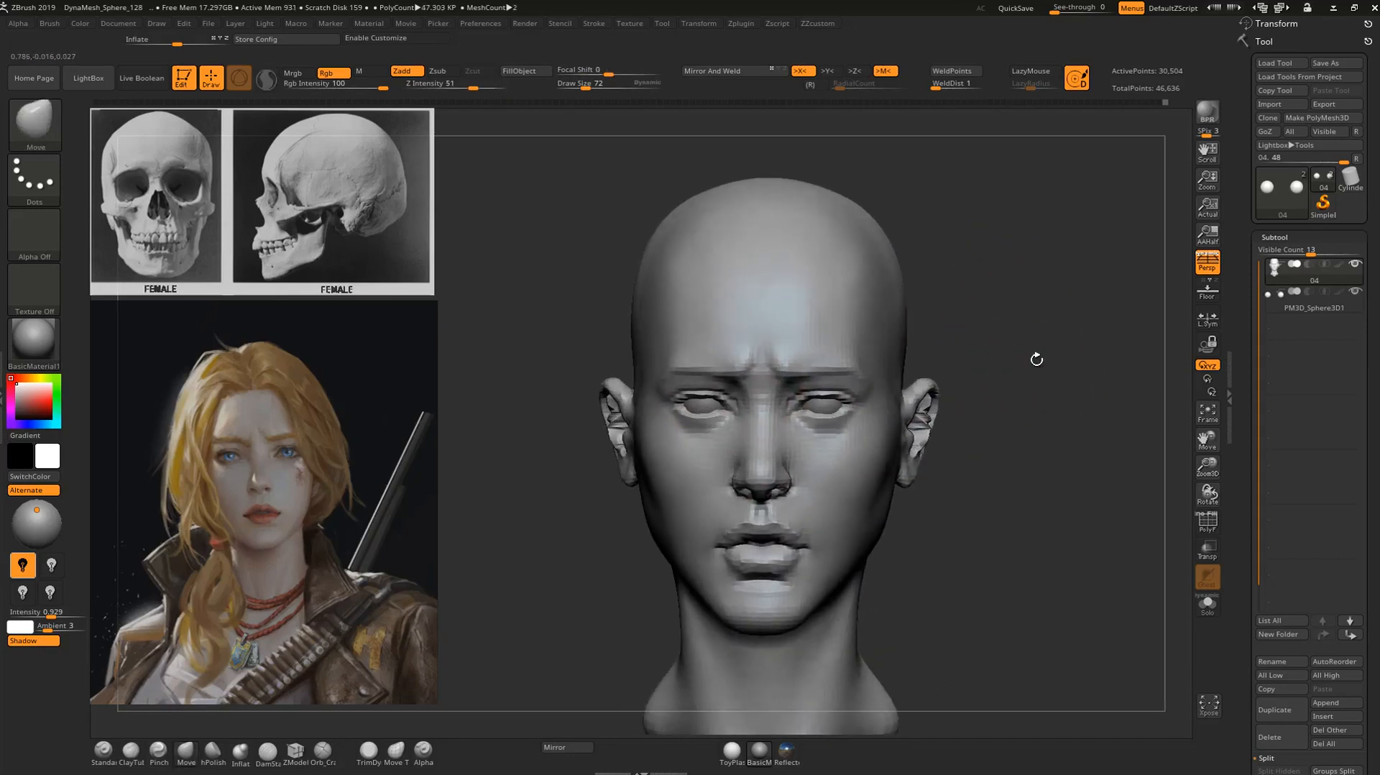
mouse_move(995, 273)
mouse_down()
mouse_move(1004, 223)
mouse_move(991, 366)
mouse_up()
Sculpt the temple beside the outer brow with the Standard brush and smooth its transition at draw size 72.
key(b)
key(s)
key(t)
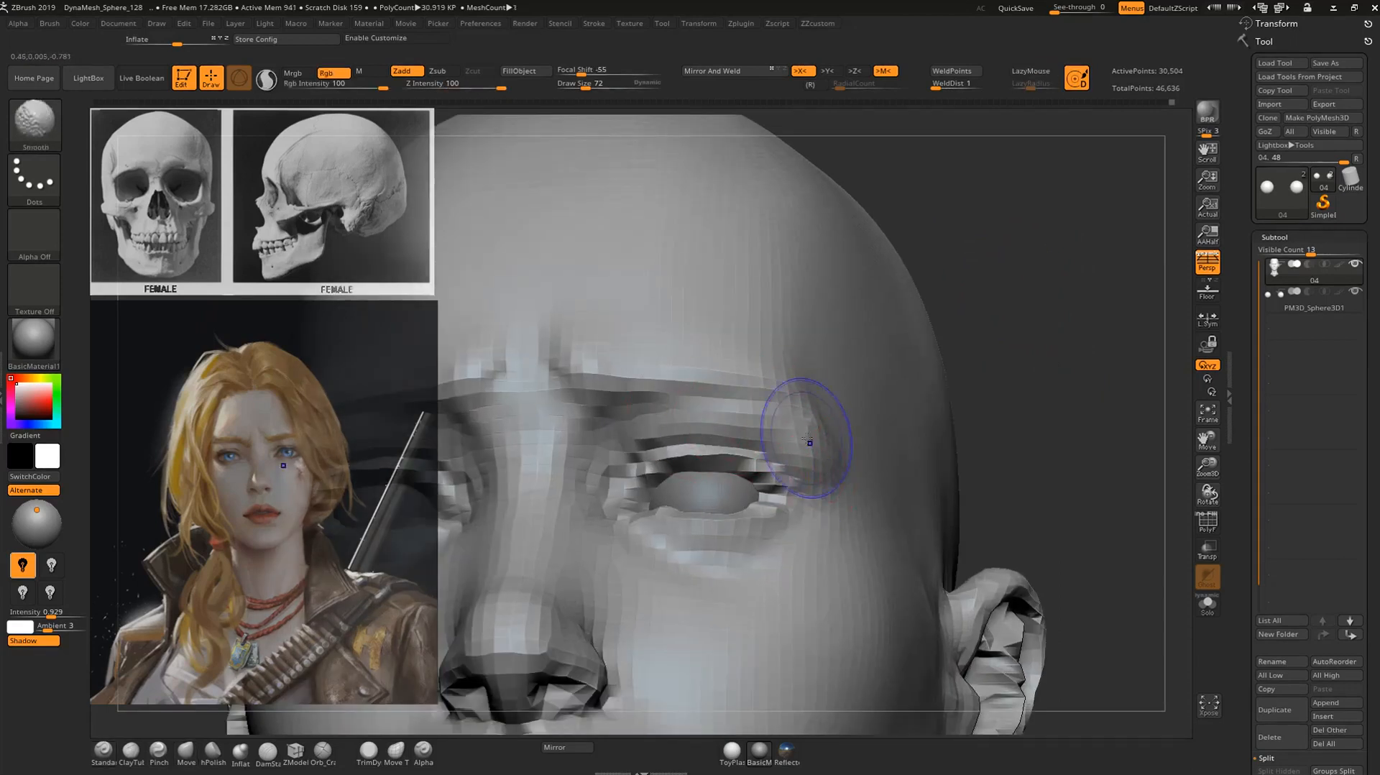
key(f)
mouse_move(996, 335)
alt+mouse_down()
mouse_move(1018, 321)
mouse_move(950, 313)
mouse_move(891, 327)
alt+mouse_up()
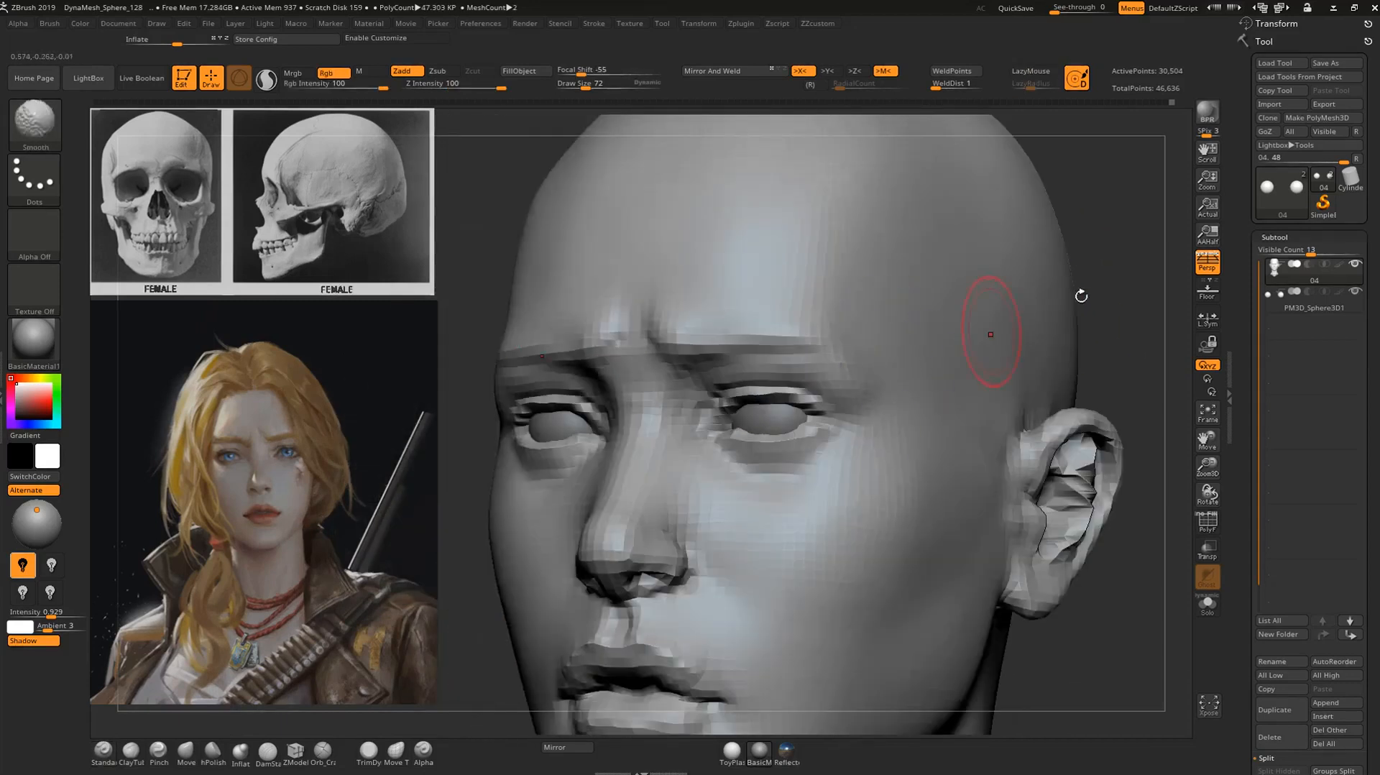
key(f)
shift+drag(998, 234, 1036, 286)
mouse_move(909, 419)
mouse_down()
mouse_move(919, 470)
mouse_move(1031, 403)
mouse_move(1086, 390)
mouse_move(1039, 276)
mouse_move(1034, 359)
mouse_up()
Reshape the parting line and upper lip contour with the Move brush at draw size 72.
key(b)
key(m)
key(v)
drag(780, 428, 779, 434)
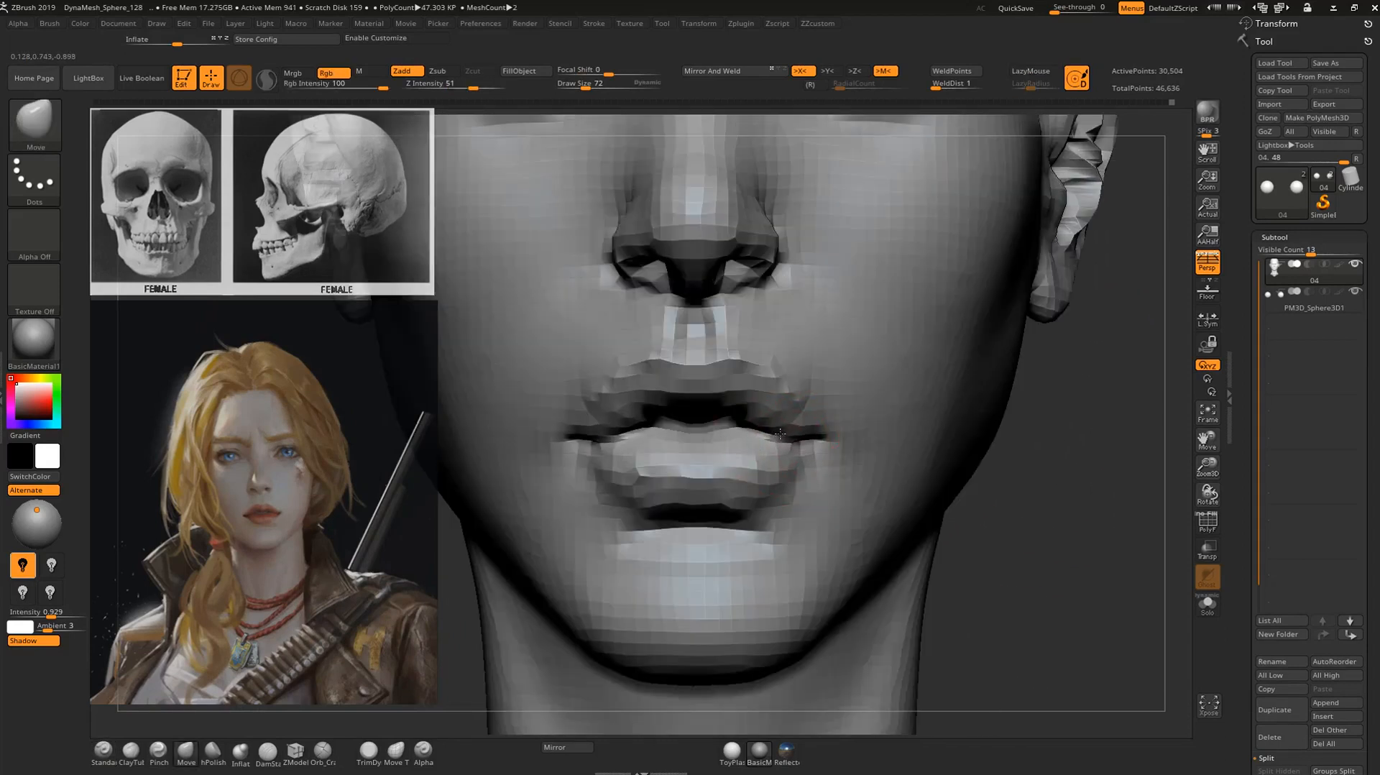
drag(697, 403, 696, 408)
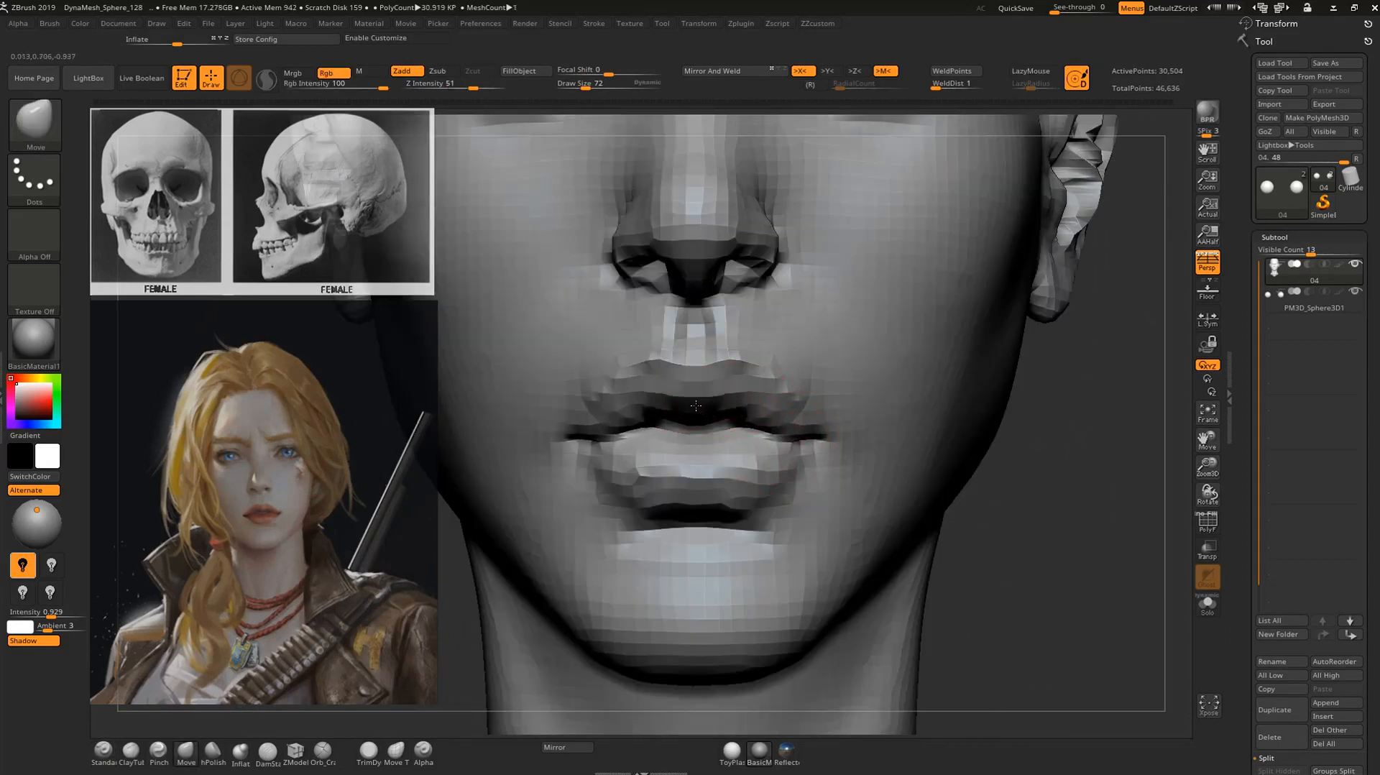
mouse_move(1075, 476)
alt+mouse_down()
mouse_move(1065, 447)
mouse_move(1064, 485)
alt+mouse_up()
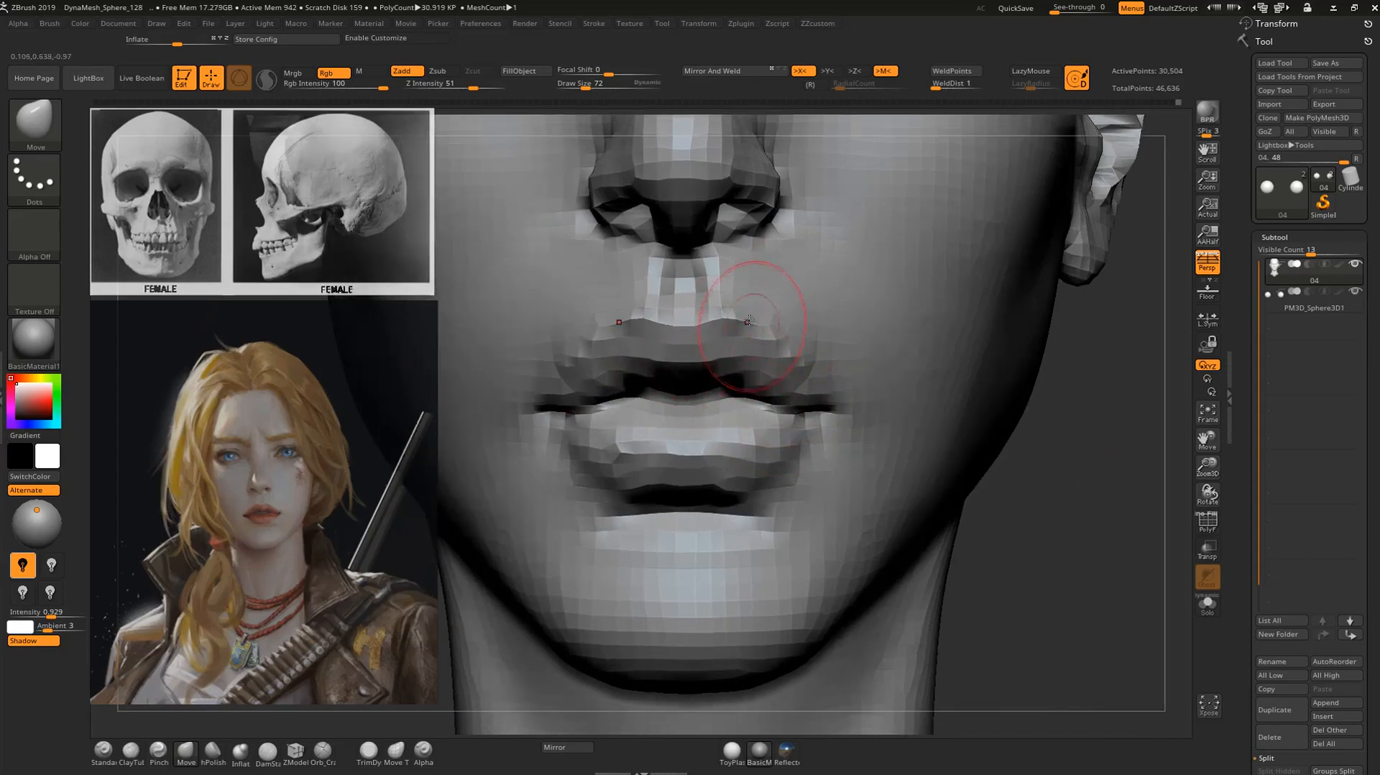
Tighten the corners of the mouth with the Pinch brush at draw size 48.
key(b)
key(p)
key(i)
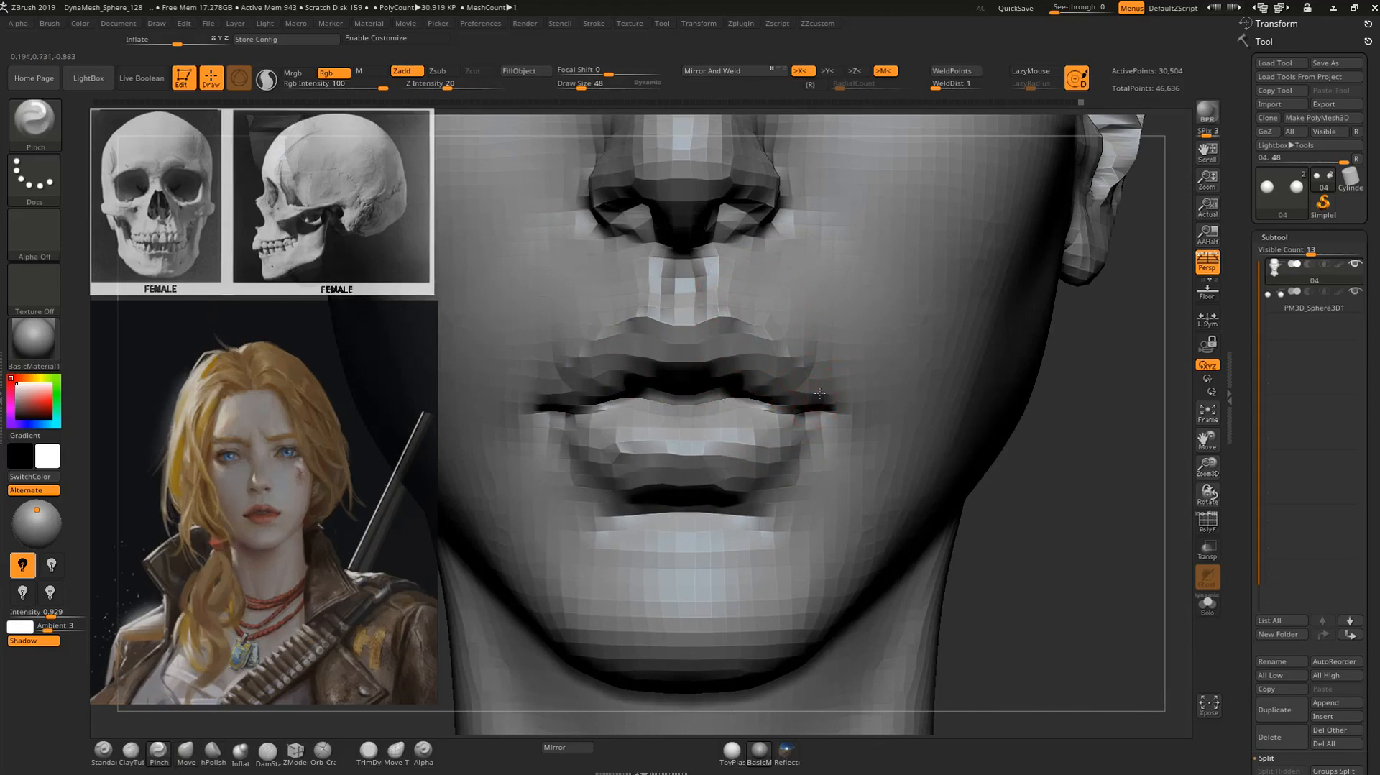
drag(839, 407, 845, 409)
mouse_move(1039, 463)
alt+mouse_down()
mouse_move(948, 419)
mouse_move(976, 512)
alt+mouse_up()
Reposition the corners of the mouth with the Move brush at draw size 48.
key(b)
key(m)
key(v)
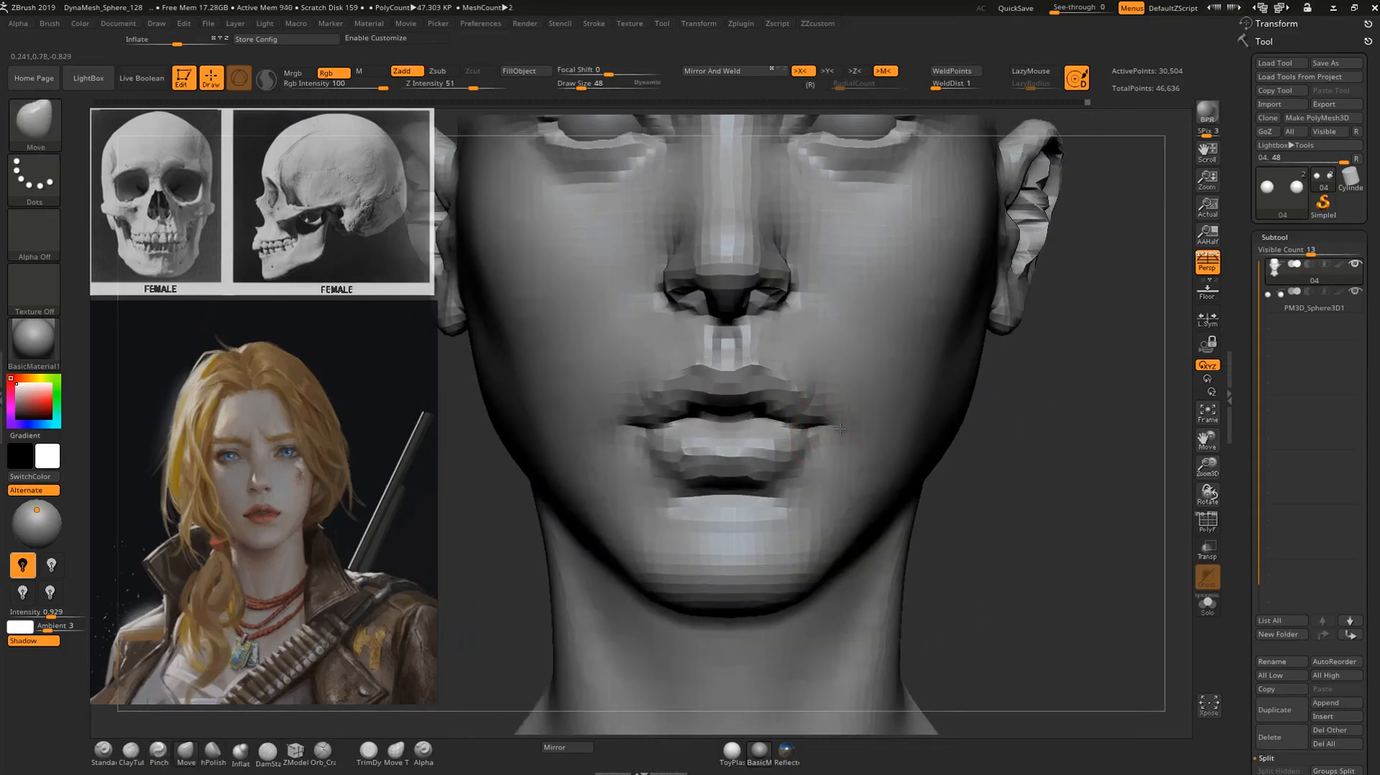
mouse_move(1041, 459)
alt+mouse_down()
mouse_move(1010, 447)
mouse_move(625, 464)
mouse_move(619, 548)
mouse_move(565, 571)
mouse_move(668, 564)
alt+mouse_up()
Build up volume on the lower lip with the ClayTubes brush.
key(b)
key(c)
key(t)
mouse_move(754, 452)
mouse_down()
mouse_move(723, 455)
mouse_move(755, 447)
mouse_move(739, 422)
mouse_up()
drag(1028, 467, 1001, 469)
alt+drag(1000, 469, 1004, 512)
Carve the line between the lips with the DamStandard brush at draw size 48 and smooth the area below the lower lip.
key(b)
key(d)
key(s)
drag(787, 377, 747, 377)
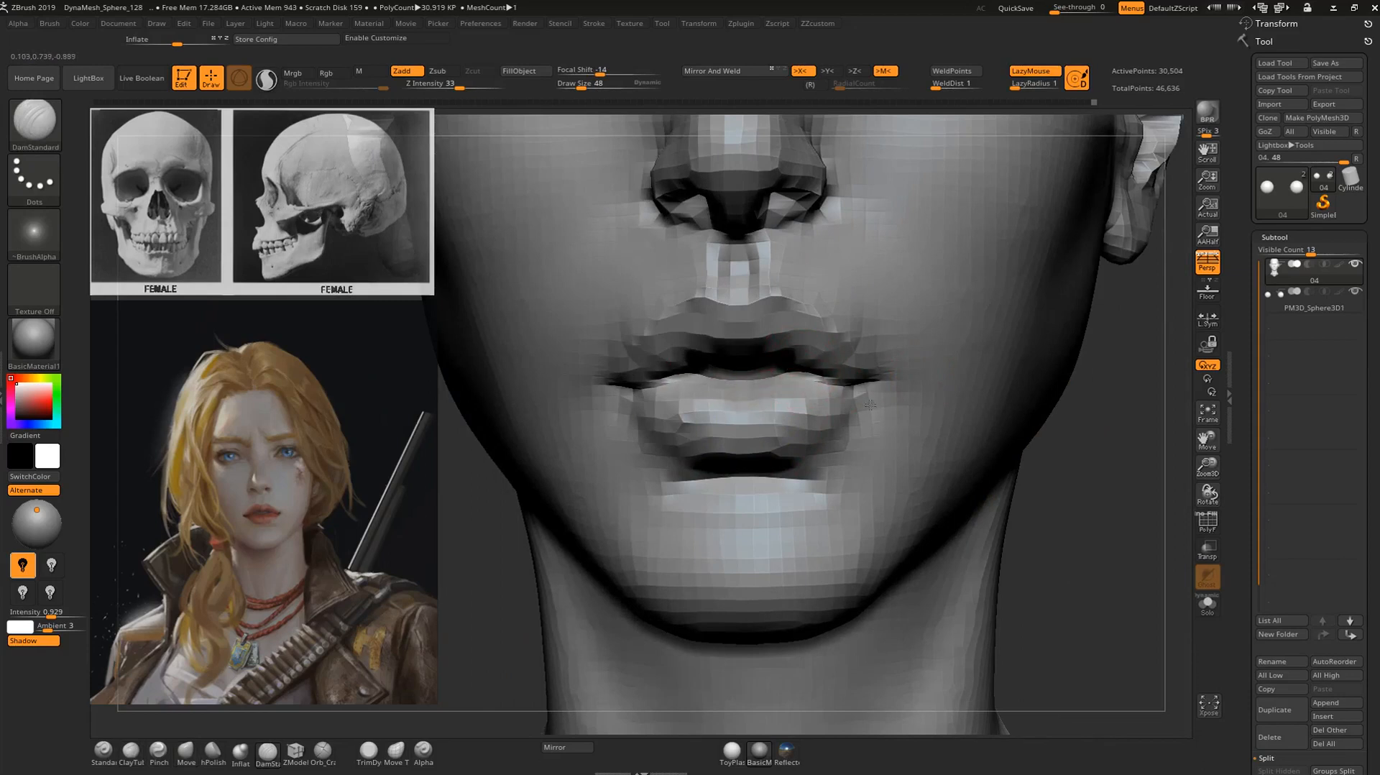
drag(1082, 462, 848, 451)
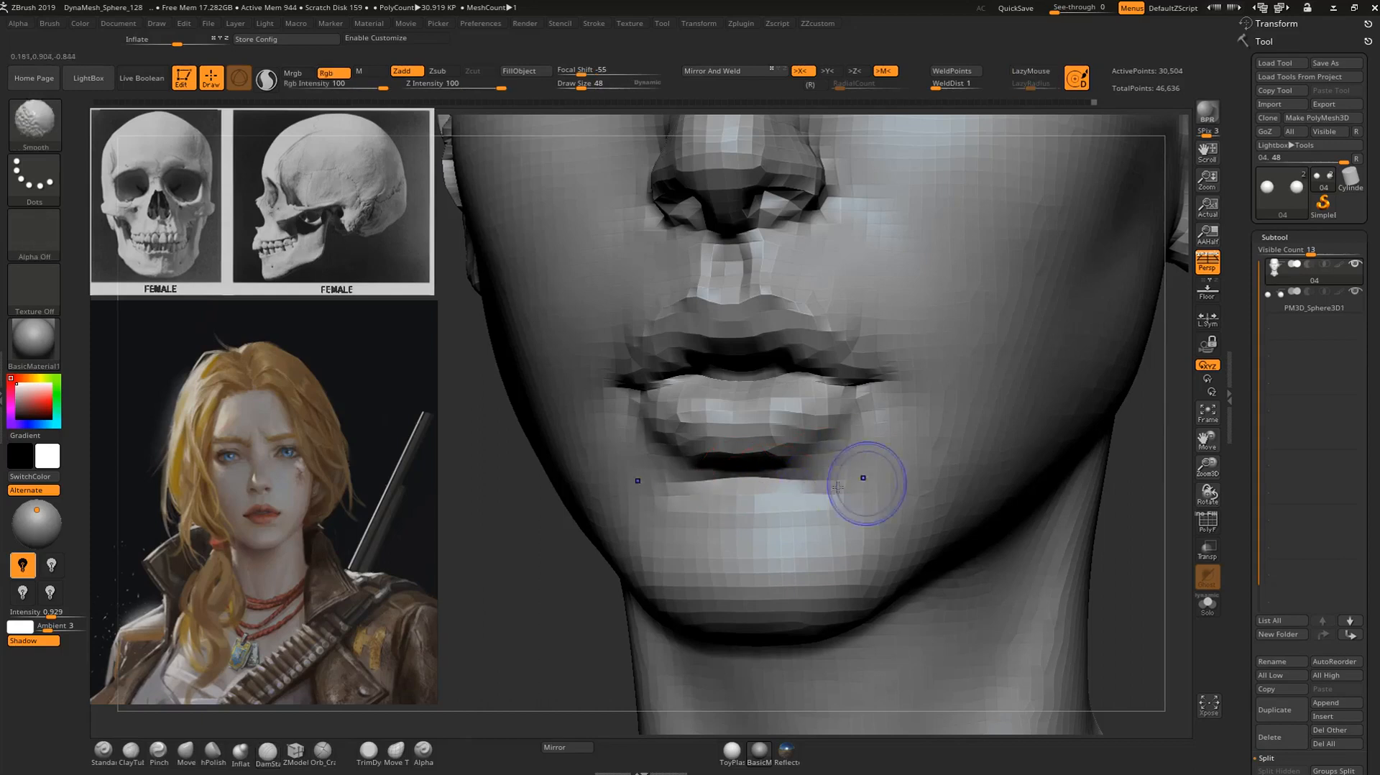
key(f)
drag(973, 483, 1071, 487)
drag(984, 521, 839, 497)
Widen and refine the chin contour with the Move brush at draw size 68.
key(b)
key(m)
key(v)
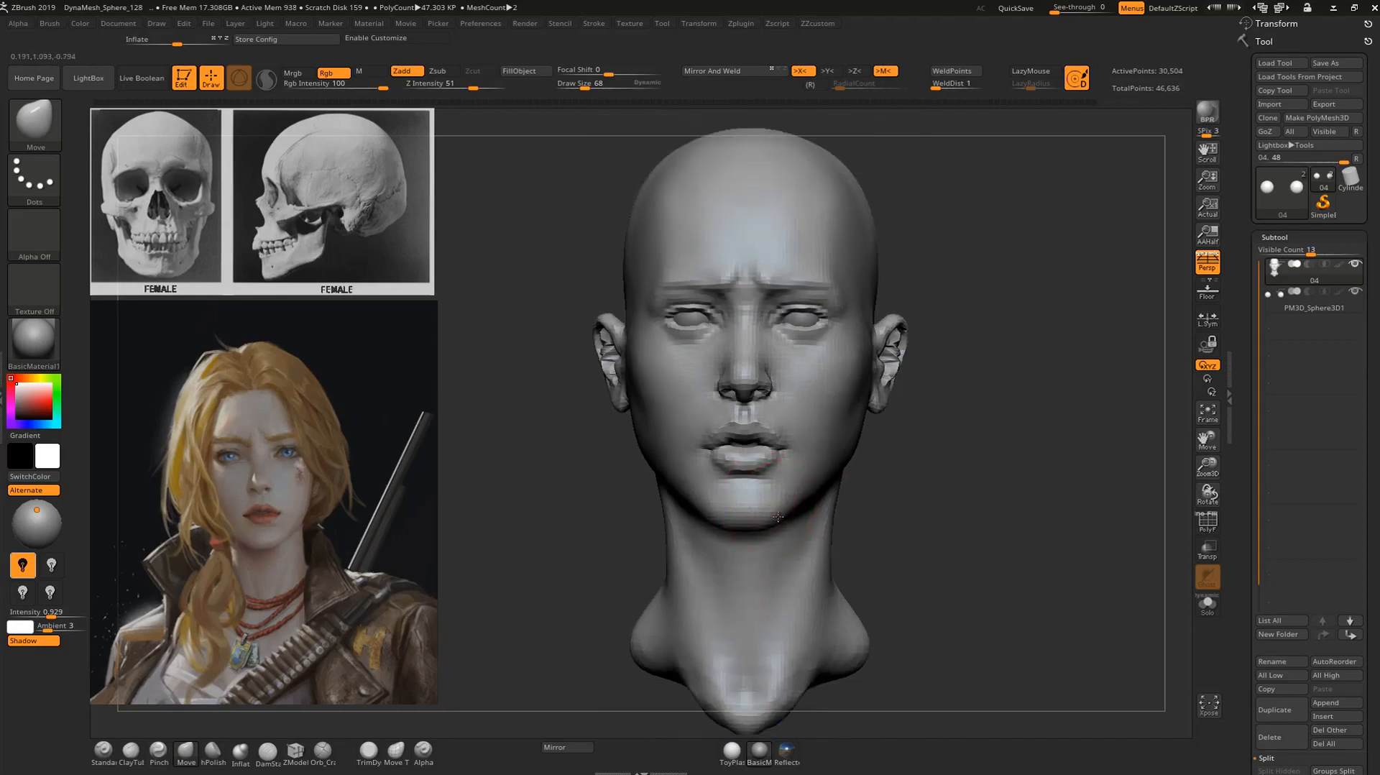
drag(776, 514, 791, 513)
drag(955, 495, 925, 512)
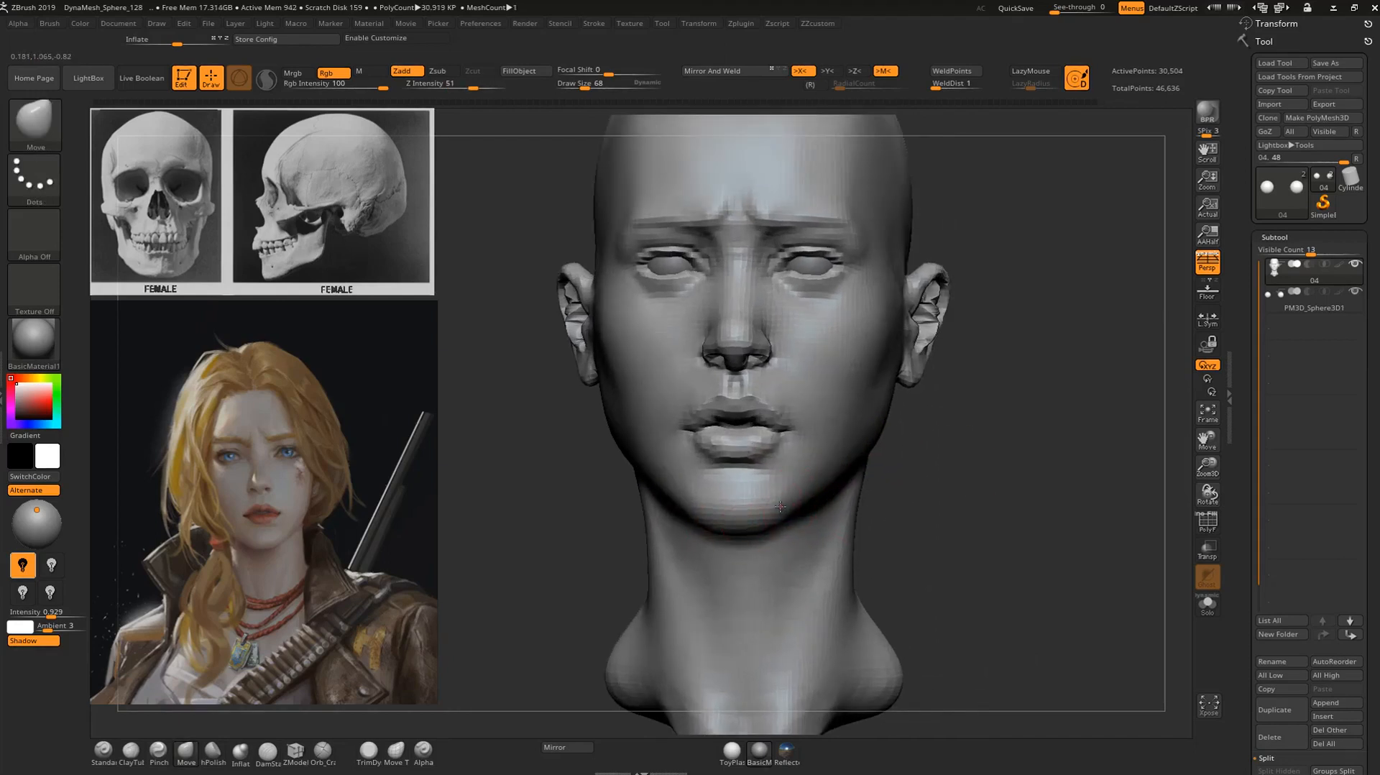
drag(959, 499, 855, 507)
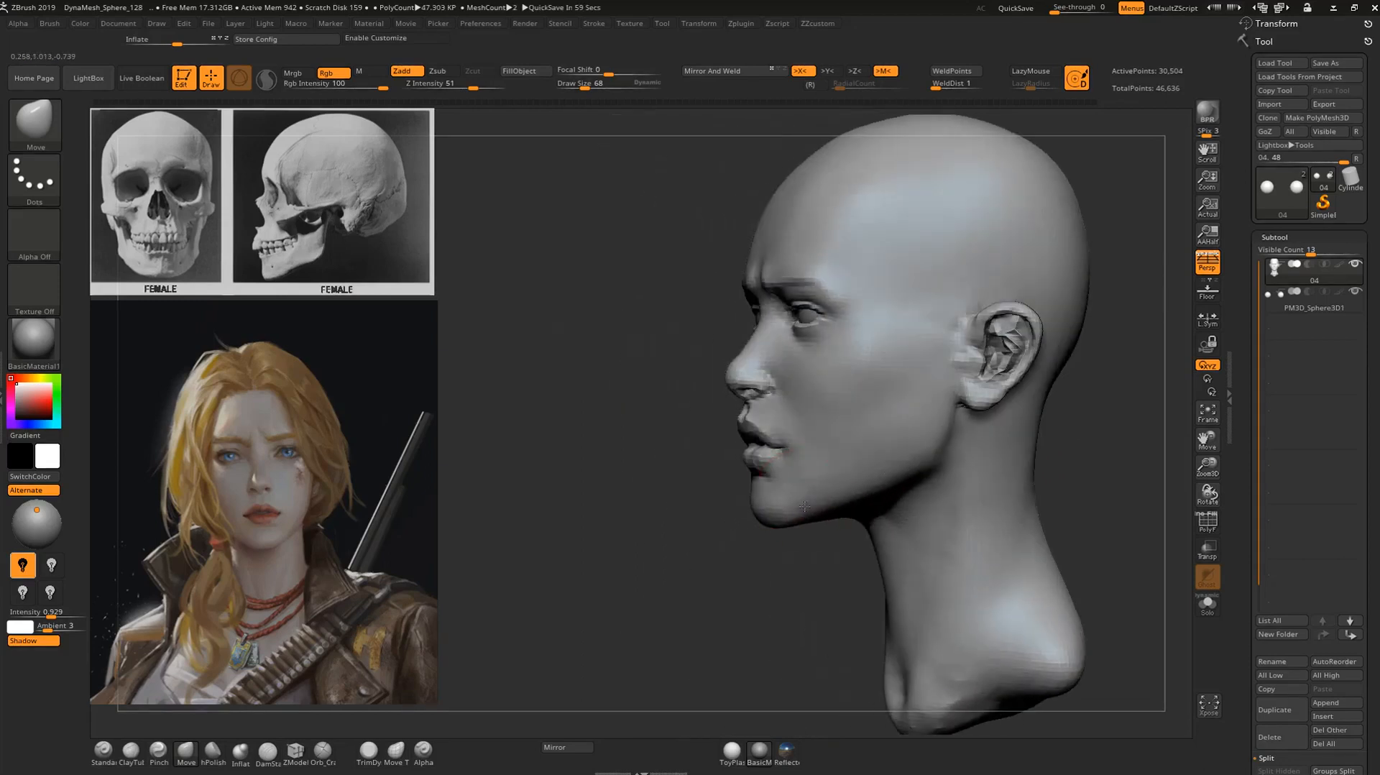
drag(1078, 414, 1113, 419)
mouse_move(1113, 419)
alt+mouse_down()
mouse_move(1029, 415)
mouse_move(1011, 439)
mouse_move(1049, 442)
alt+mouse_up()
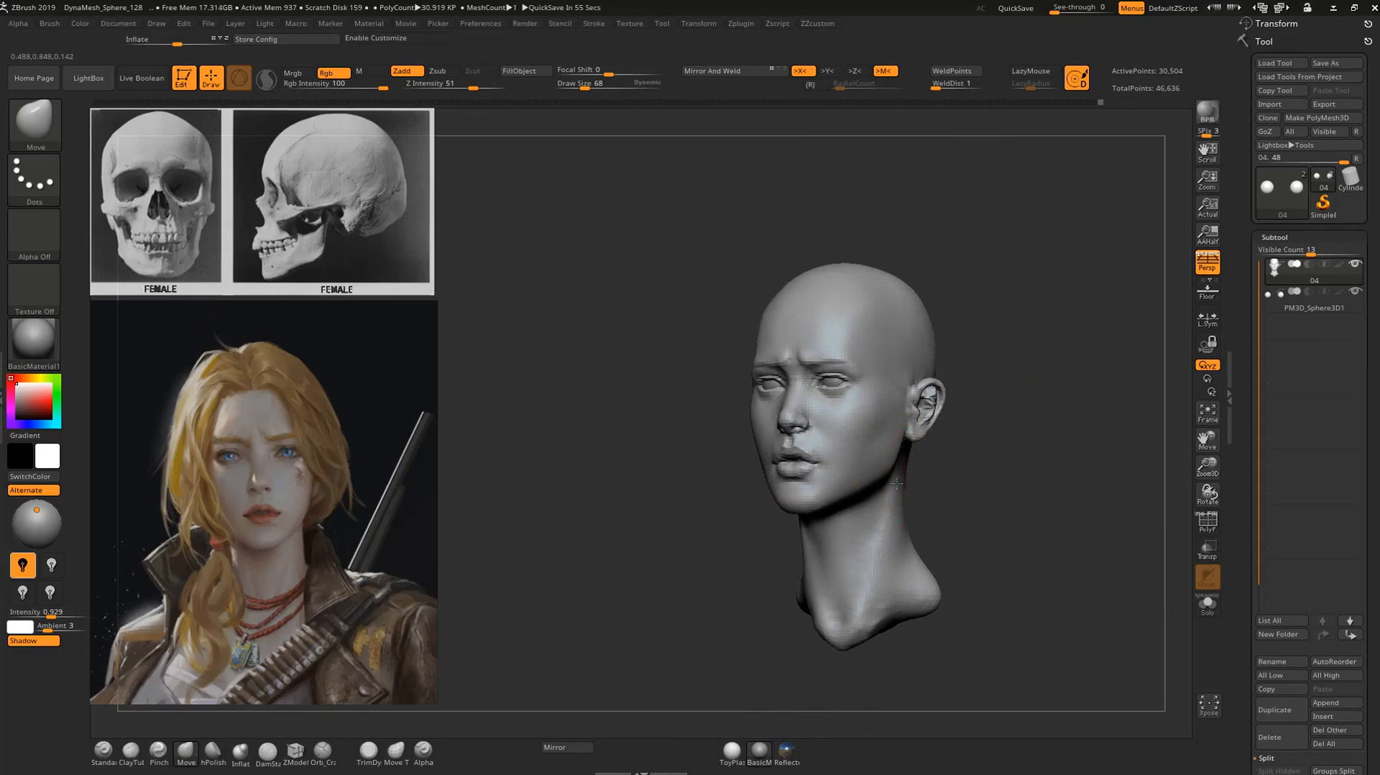
Adjust the outline of the neck and its base below the jaw with the Move brush at draw size 68.
drag(889, 502, 961, 510)
mouse_move(893, 537)
mouse_down()
mouse_move(884, 552)
mouse_move(968, 489)
mouse_move(929, 523)
mouse_move(914, 568)
mouse_move(893, 563)
mouse_up()
drag(867, 621, 865, 624)
drag(927, 554, 947, 503)
alt+drag(947, 503, 951, 474)
Carve the neck muscle line from below the jaw to the neck base with the DamStandard brush at draw size 68.
key(b)
key(d)
key(s)
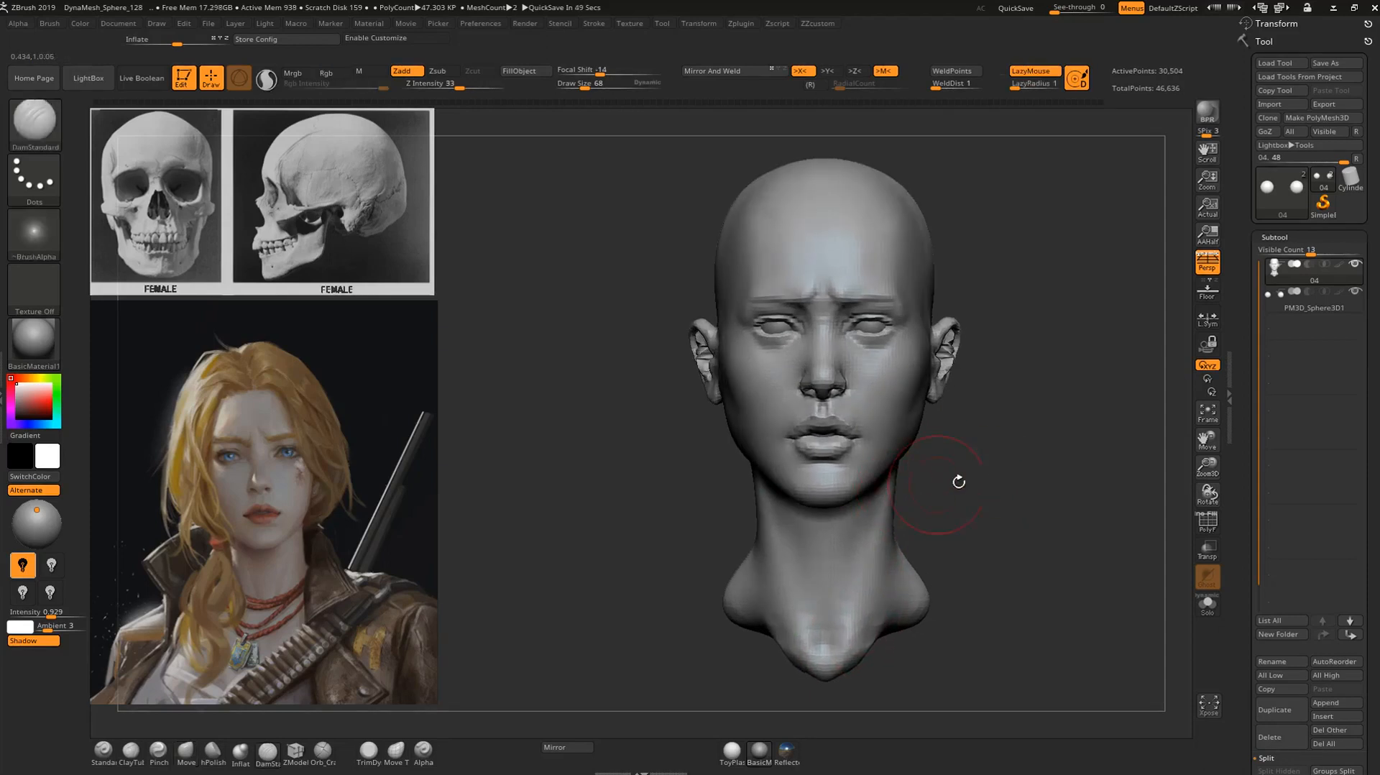
mouse_move(865, 528)
alt+mouse_down()
mouse_move(832, 634)
mouse_move(845, 611)
mouse_move(845, 638)
alt+mouse_up()
Compare the overall head proportions and facial features with the character portrait at a similar size.
mouse_move(985, 518)
alt+mouse_down()
mouse_move(948, 480)
mouse_move(1015, 460)
mouse_move(970, 505)
mouse_move(975, 446)
mouse_move(976, 483)
mouse_move(994, 489)
mouse_move(891, 460)
mouse_move(827, 470)
mouse_move(804, 455)
mouse_move(815, 450)
mouse_move(763, 442)
mouse_move(451, 432)
alt+mouse_up()
drag(658, 383, 668, 403)
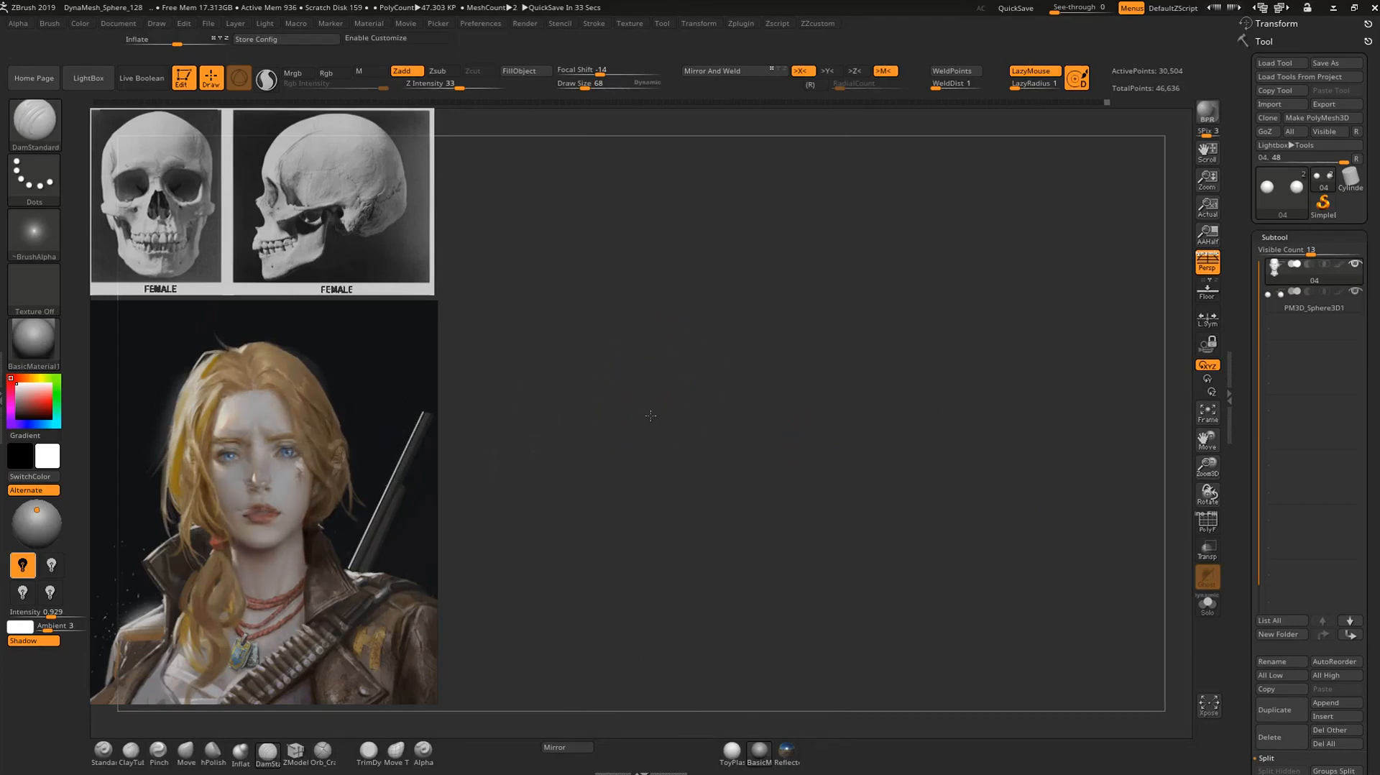
alt+drag(628, 420, 812, 443)
drag(535, 439, 552, 446)
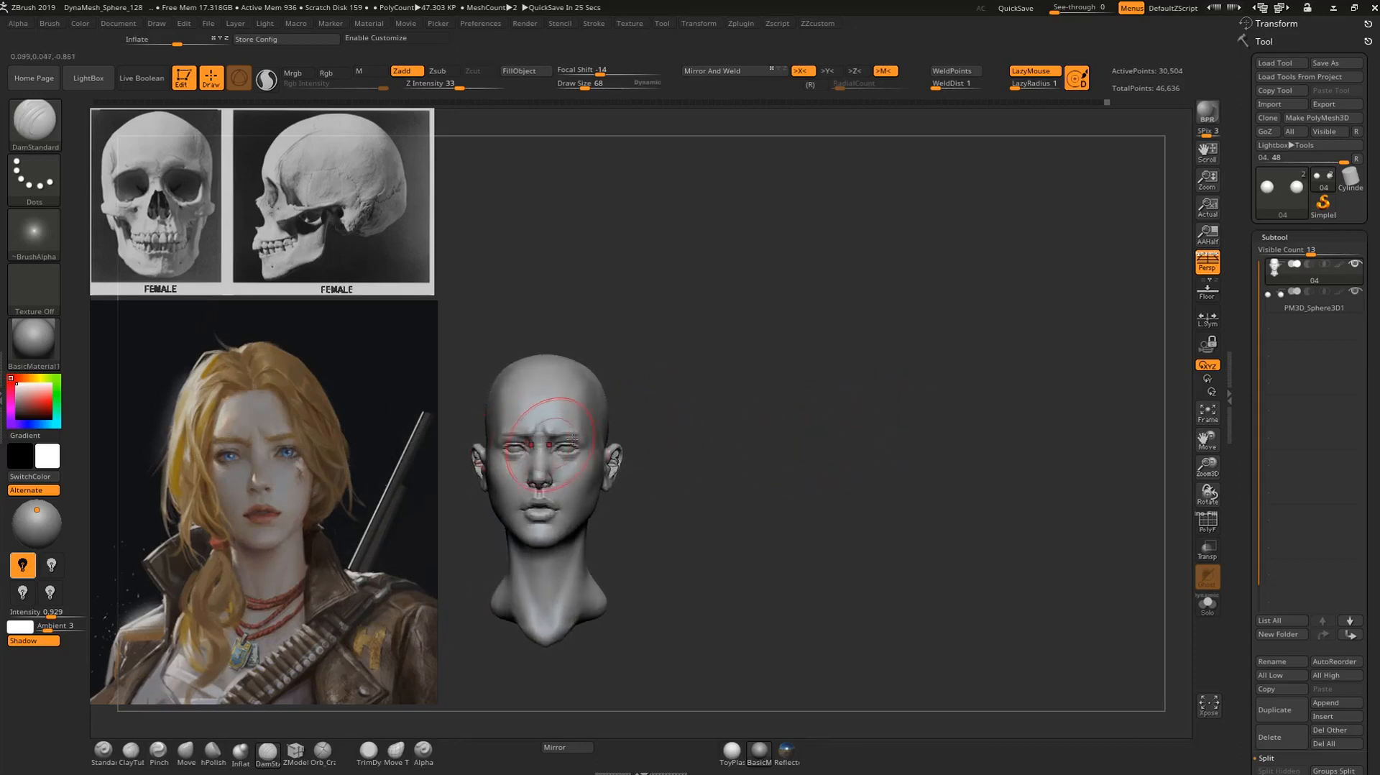
drag(709, 415, 707, 411)
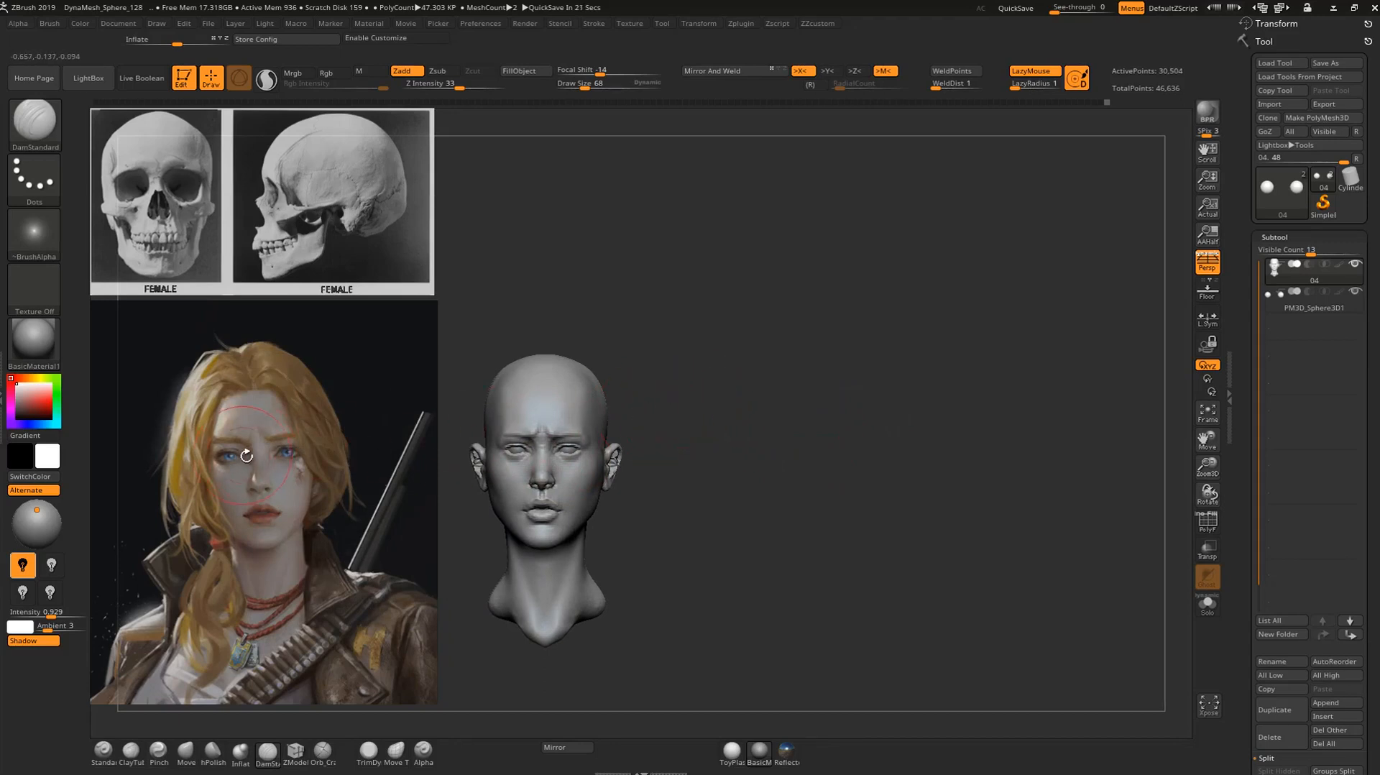
mouse_move(721, 413)
alt+mouse_down()
mouse_move(748, 424)
mouse_move(823, 343)
mouse_move(1069, 473)
mouse_move(1082, 379)
mouse_move(1093, 422)
mouse_move(877, 440)
alt+mouse_up()
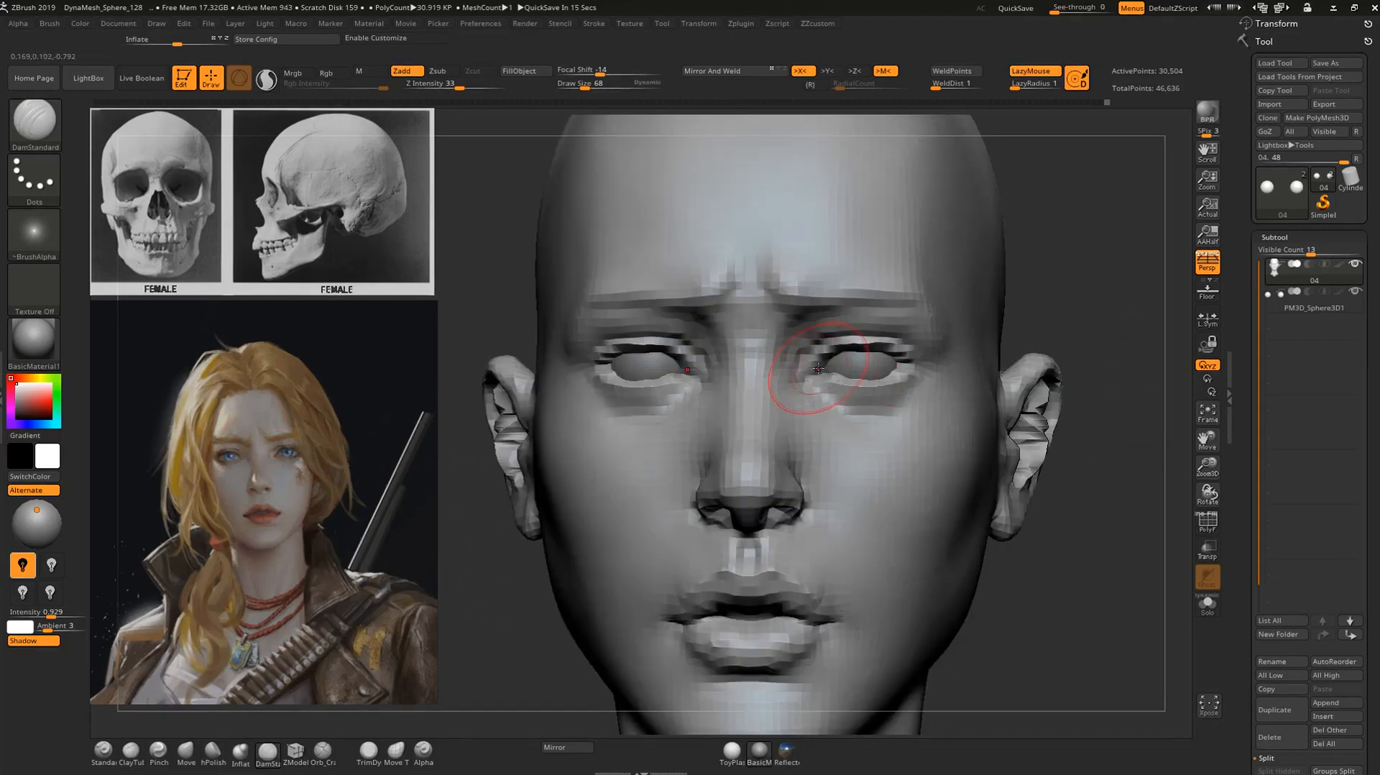
Reposition the outer corners of the eyelids with the Move brush at draw size 68.
key(b)
key(m)
key(v)
drag(909, 354, 916, 365)
mouse_move(1061, 304)
alt+mouse_down()
mouse_move(1047, 283)
mouse_move(1052, 306)
mouse_move(1032, 319)
alt+mouse_up()
drag(630, 367, 634, 372)
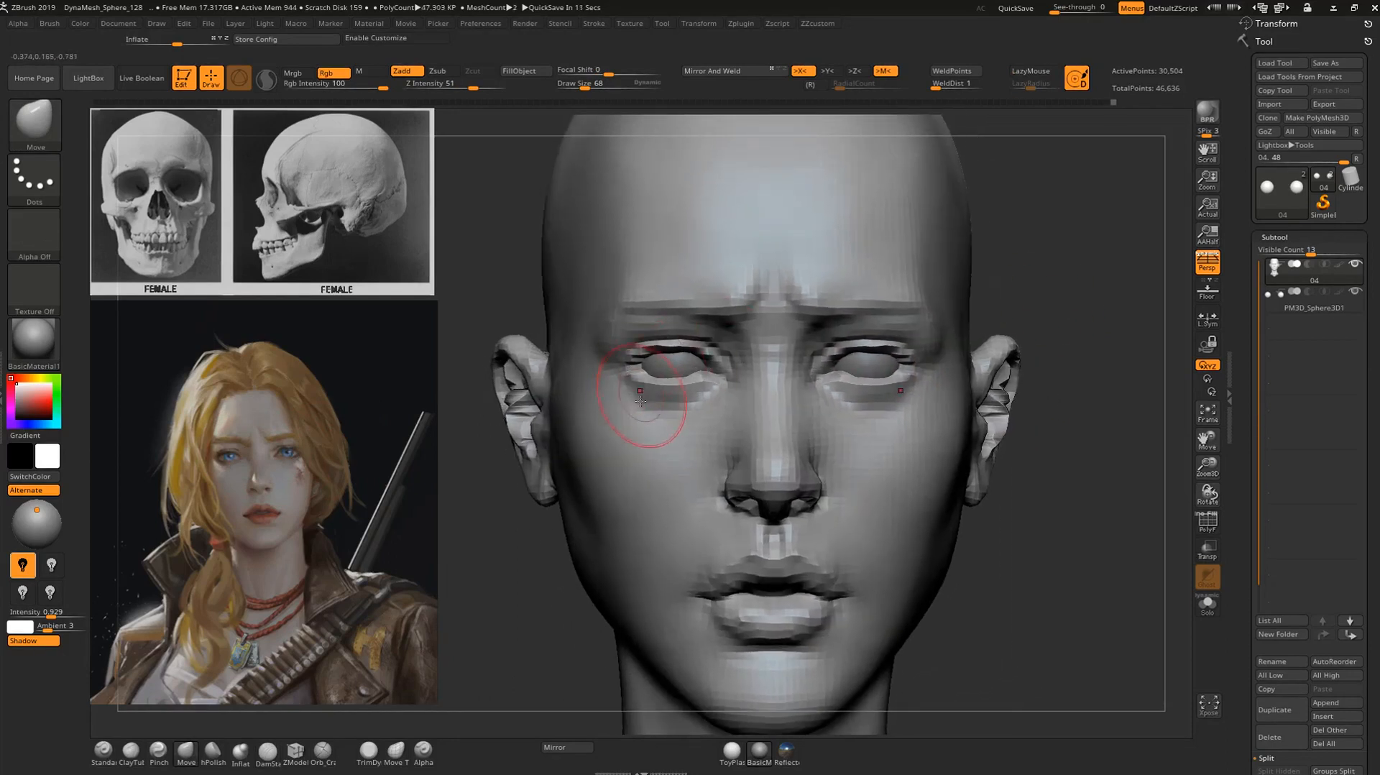
Refine the area around the outer eye corner with the Move brush and turn on ghost transparency to check the eyeball.
mouse_move(1005, 305)
alt+mouse_down()
mouse_move(988, 327)
mouse_move(1000, 402)
alt+mouse_up()
drag(1022, 343, 1040, 344)
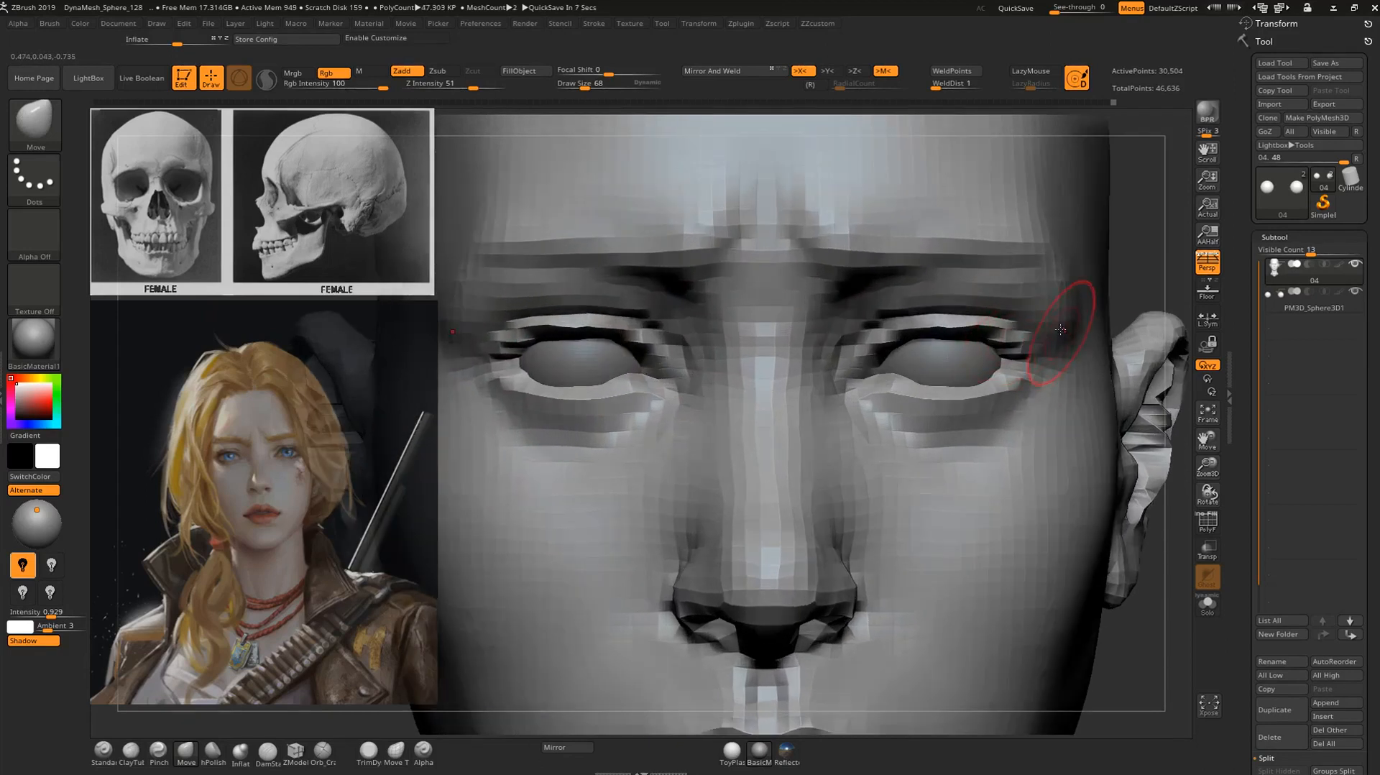
alt+drag(1171, 262, 1031, 188)
mouse_move(1161, 213)
alt+mouse_down()
mouse_move(1097, 216)
mouse_move(1054, 253)
mouse_move(1094, 304)
alt+mouse_up()
alt+drag(1013, 323, 1142, 316)
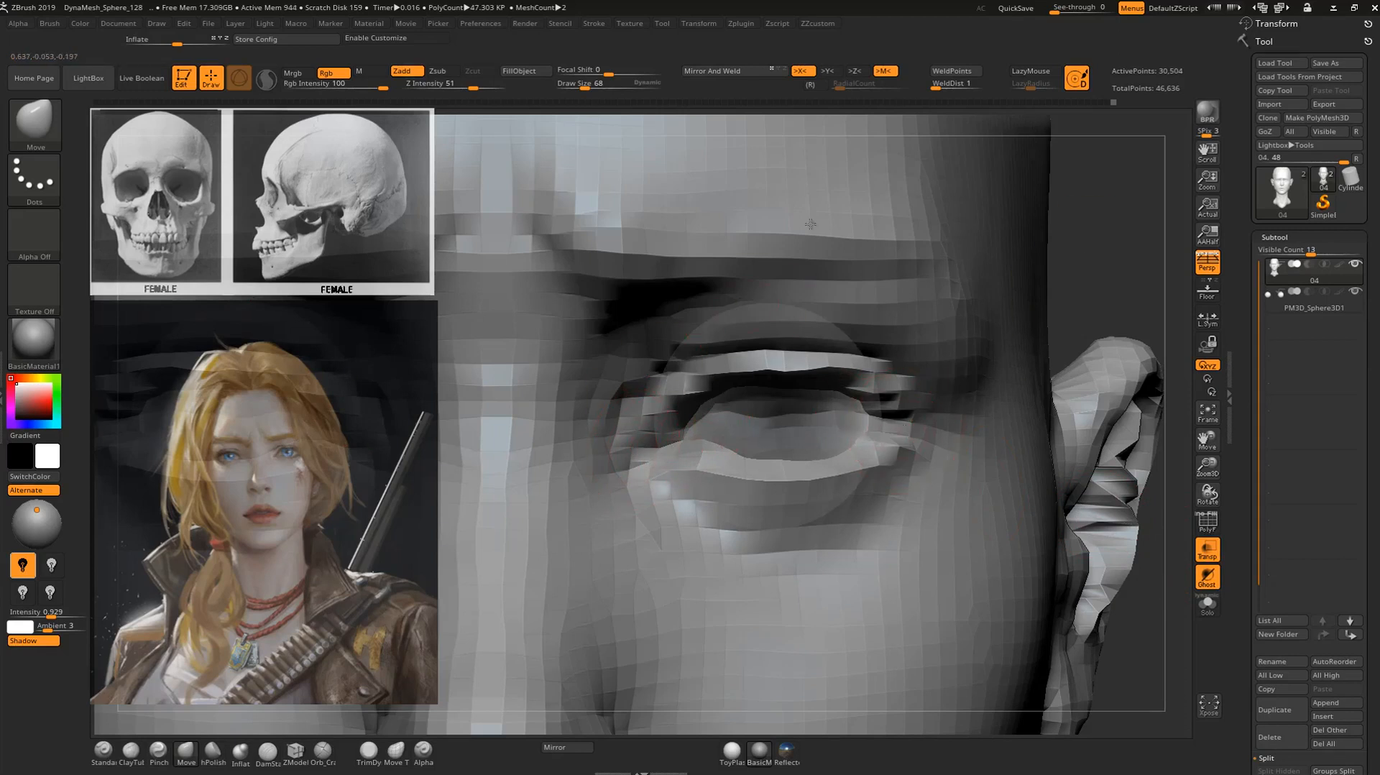
Turn off ghost transparency so the whole head shows solid again.
key(f)
click(1206, 549)
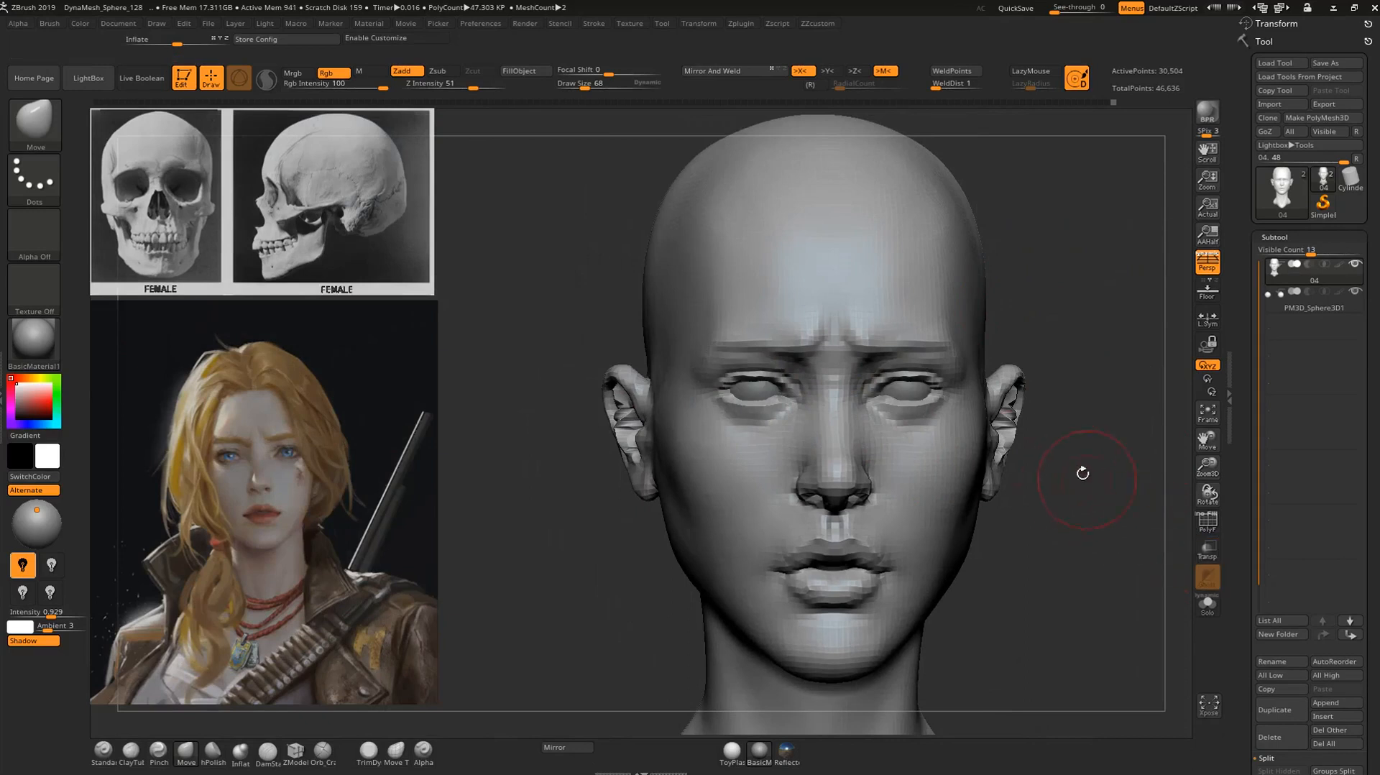
drag(1083, 415, 1023, 350)
Mask the eye rims, lips and eyebrows with the MaskPen brush at draw size 16 to darken the features like makeup.
key([)
key([)
key(ctrl)
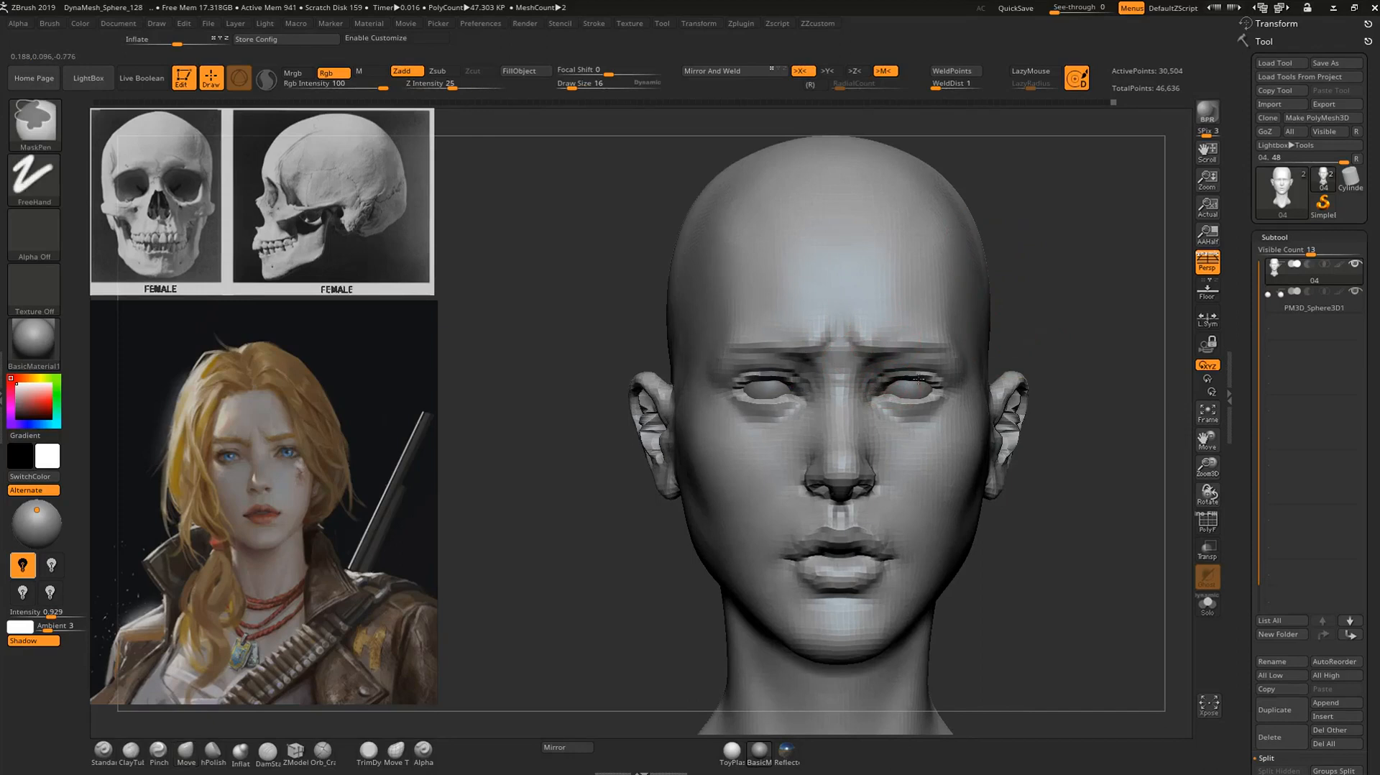
ctrl+drag(898, 388, 895, 399)
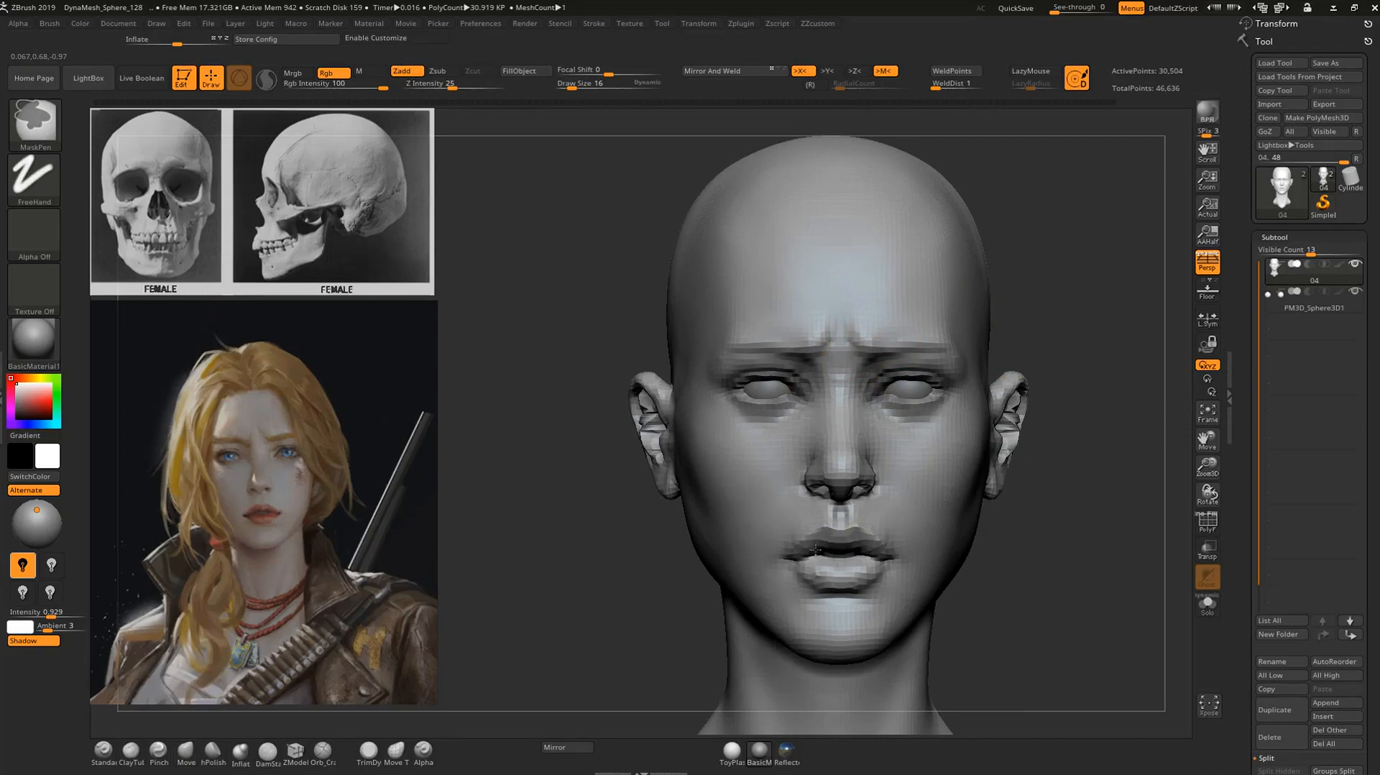
mouse_move(820, 561)
ctrl+mouse_down()
mouse_move(860, 571)
mouse_move(845, 567)
ctrl+mouse_up()
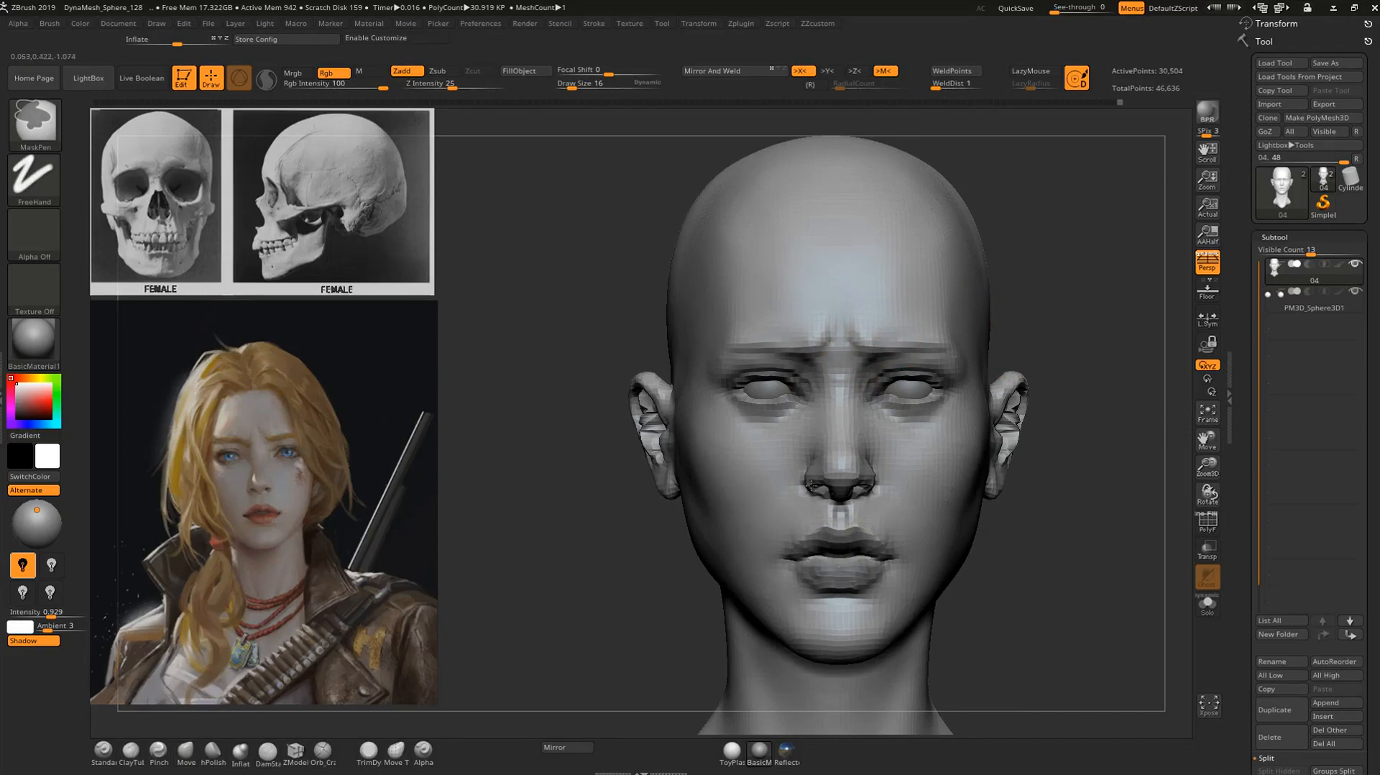
mouse_move(734, 338)
ctrl+mouse_down()
mouse_move(779, 339)
mouse_move(744, 340)
mouse_move(768, 345)
ctrl+mouse_up()
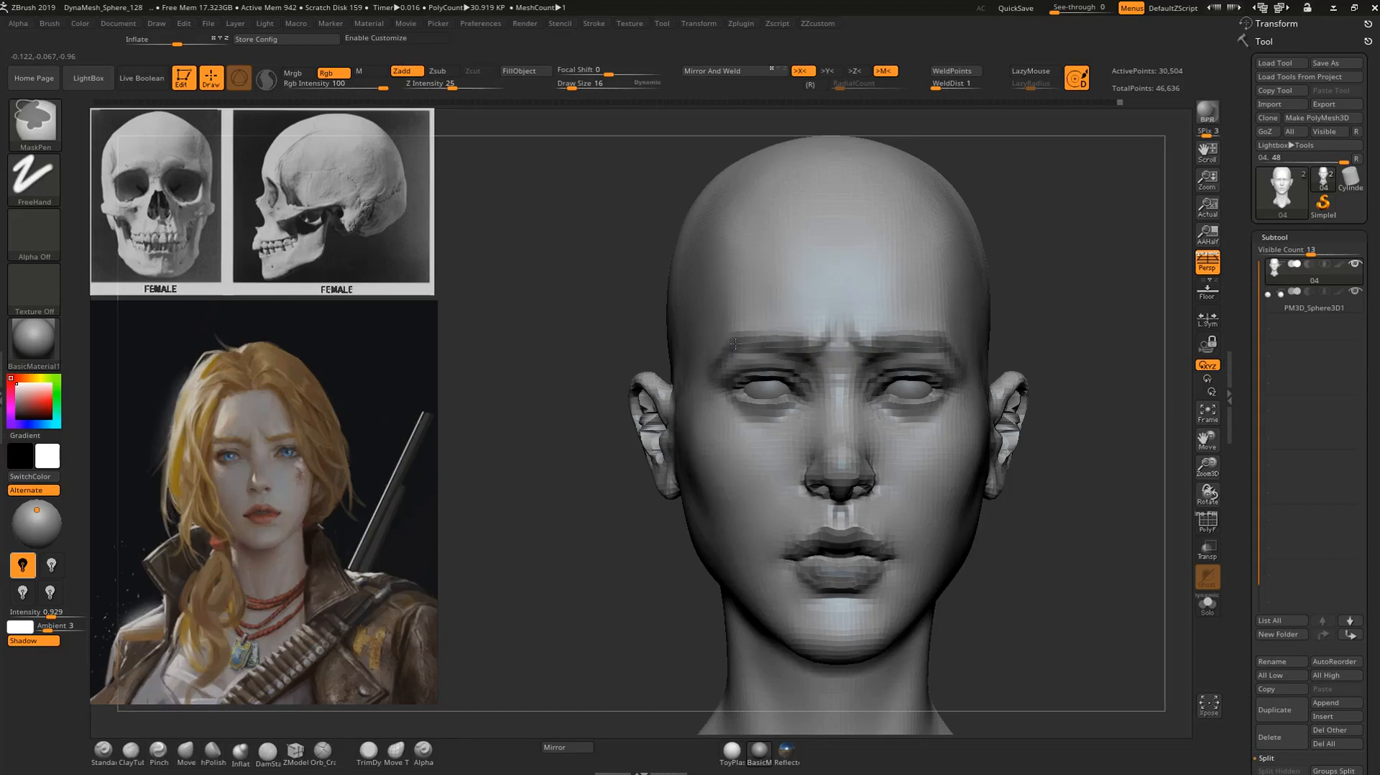
mouse_move(1075, 323)
alt+mouse_down()
mouse_move(1019, 291)
mouse_move(920, 306)
mouse_move(1050, 309)
alt+mouse_up()
alt+drag(1050, 309, 1085, 378)
ctrl+drag(865, 587, 837, 574)
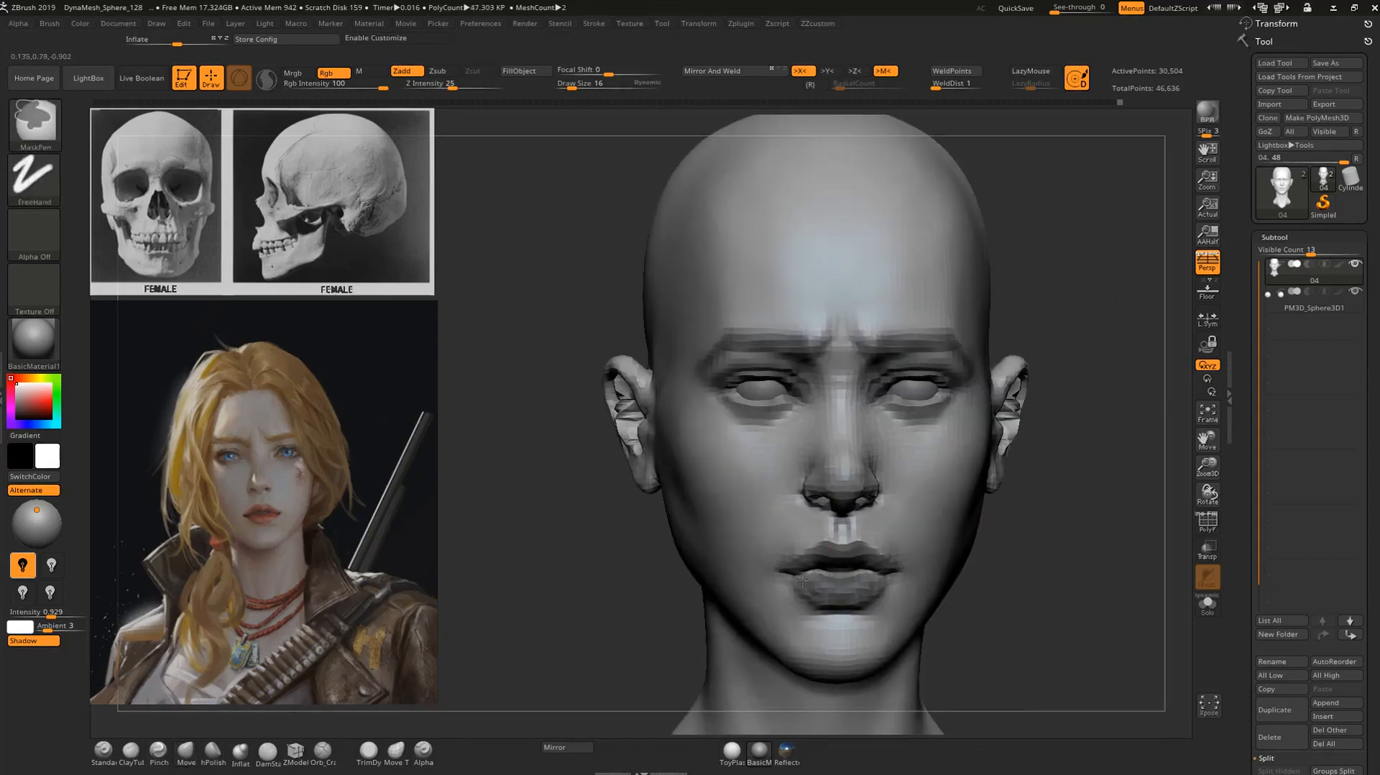
Compare the head with its darkened features against the character portrait at a smaller size, and clear the mask.
alt+drag(1061, 575, 1037, 519)
mouse_move(940, 439)
mouse_down()
mouse_move(1057, 370)
mouse_move(1115, 375)
mouse_move(1042, 430)
mouse_move(1103, 446)
mouse_move(1084, 431)
mouse_move(1066, 453)
mouse_move(979, 487)
mouse_up()
key(ctrl)
key(ctrl)
key(shift)
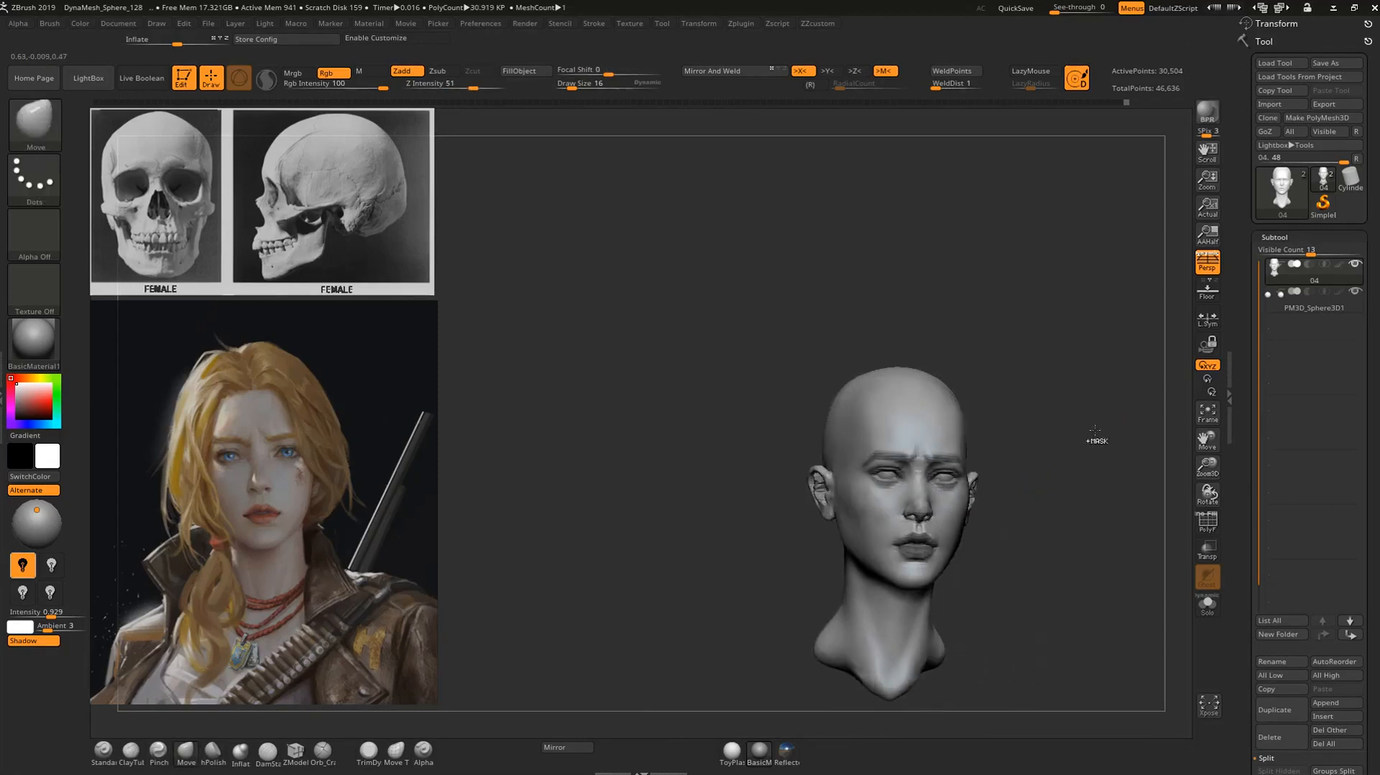
key(ctrl)
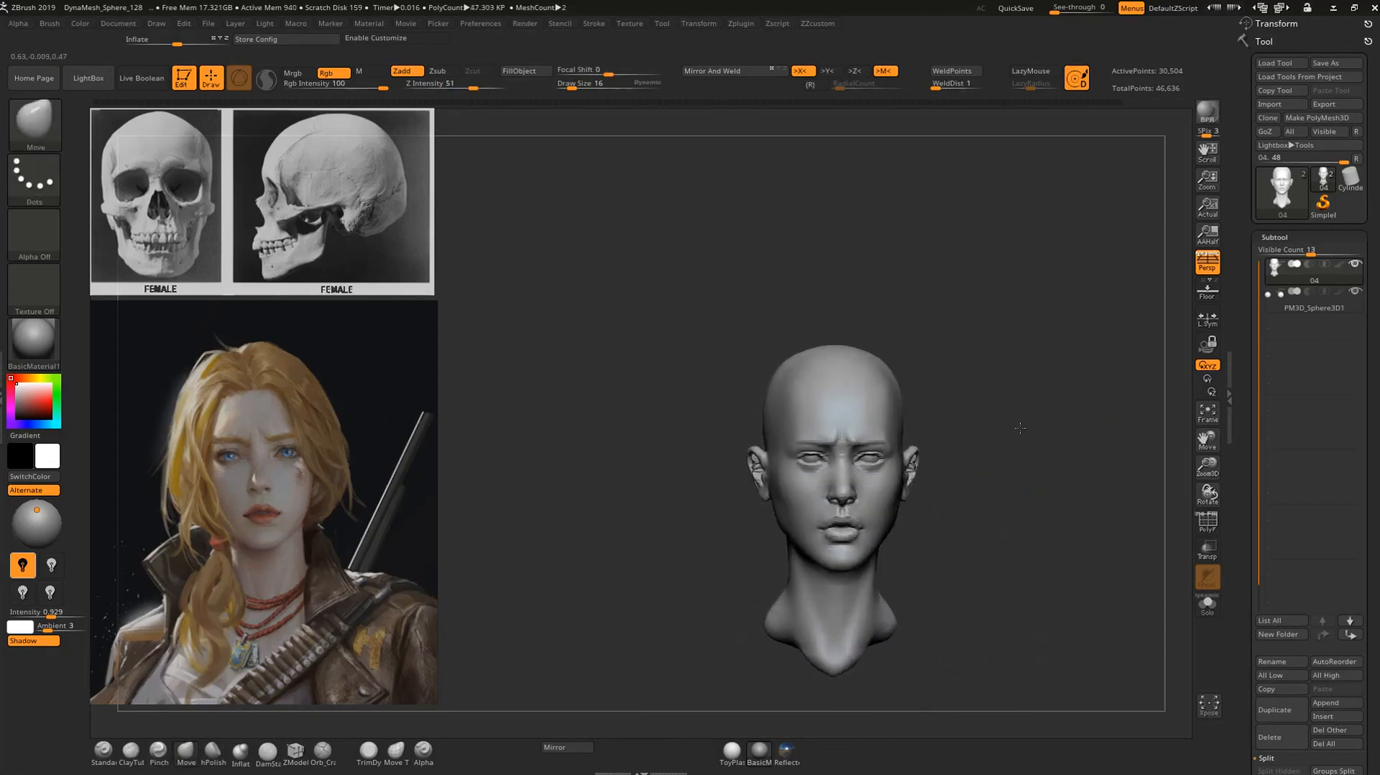